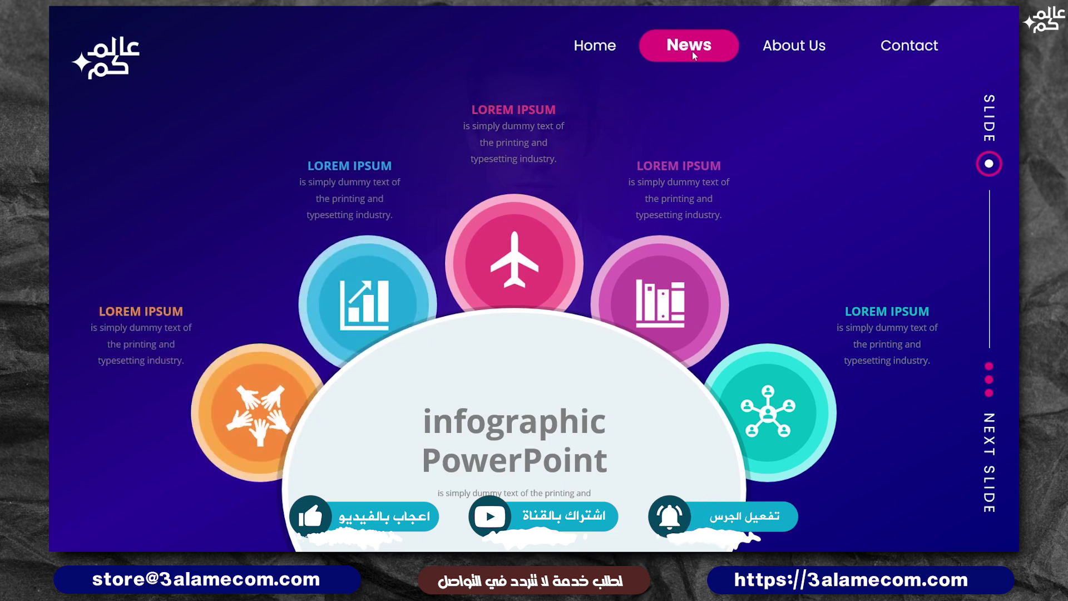
In Slide Show, follow the About Us, Contact, About Us, News and Home nav links
click(798, 49)
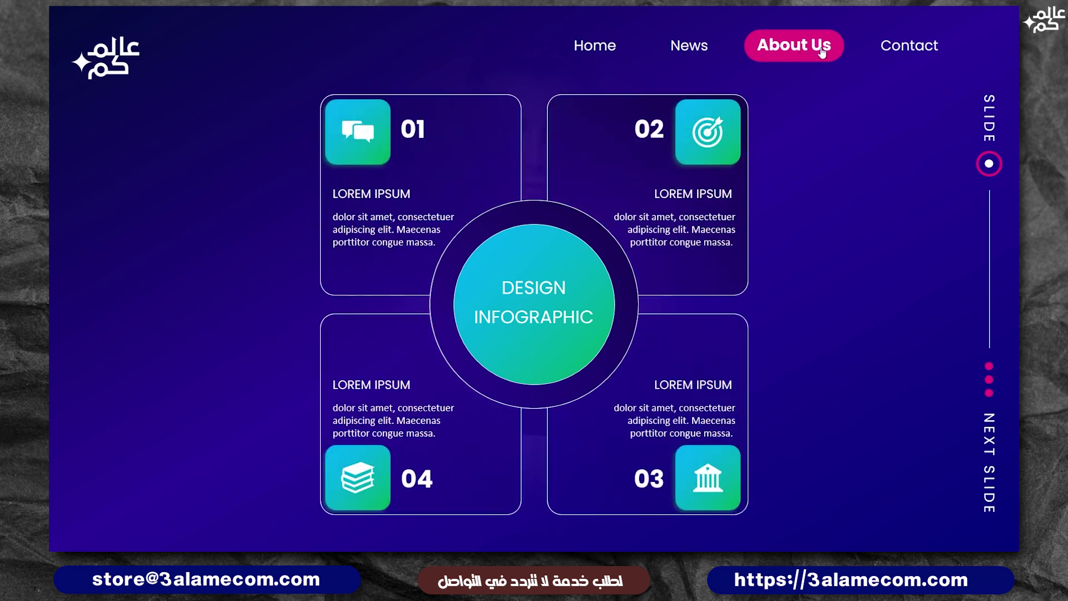
click(924, 52)
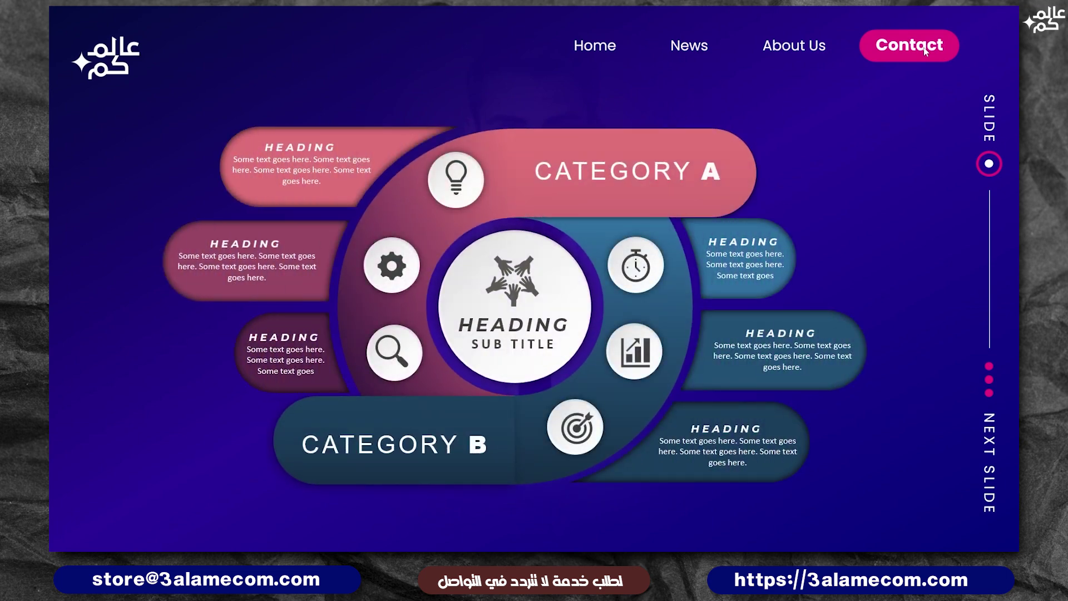
click(812, 53)
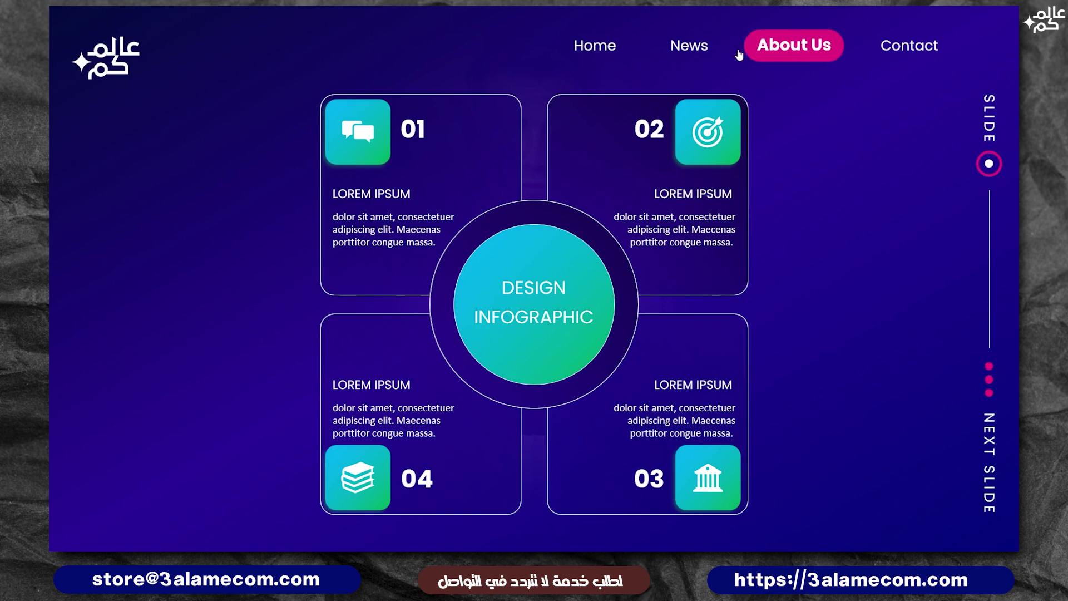
click(702, 51)
click(609, 53)
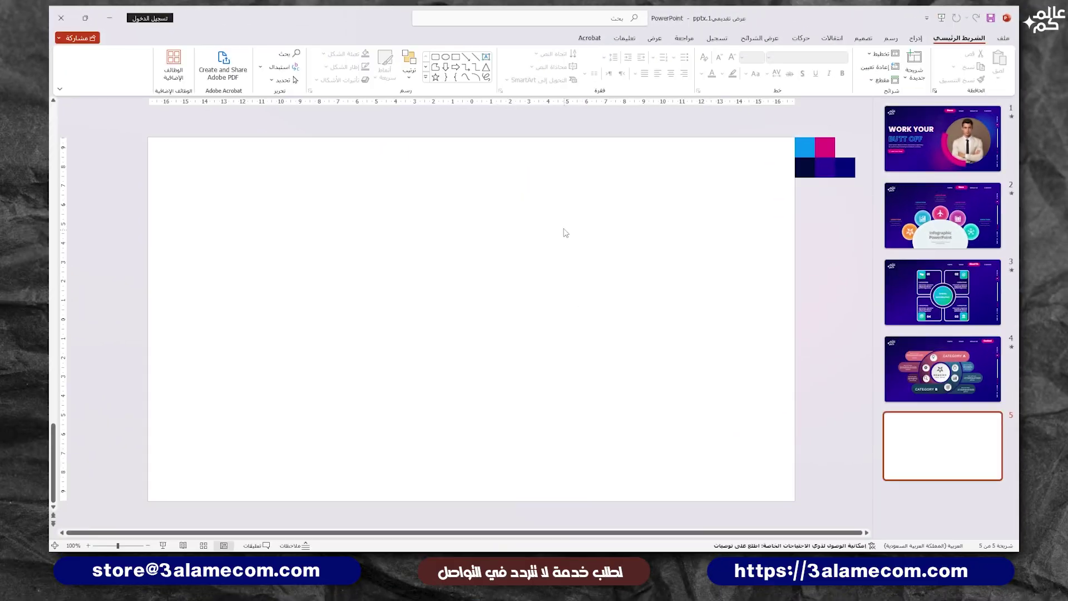
Give slide 5 a gradient background fill, moving a stop to 55% and colouring it dark navy
right_click(563, 229)
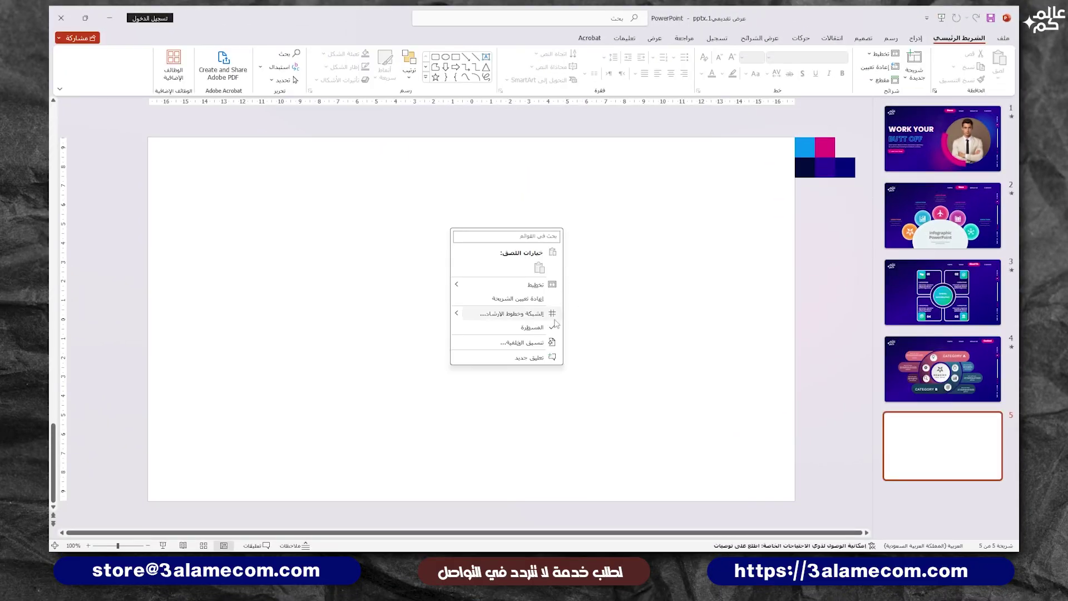
click(522, 342)
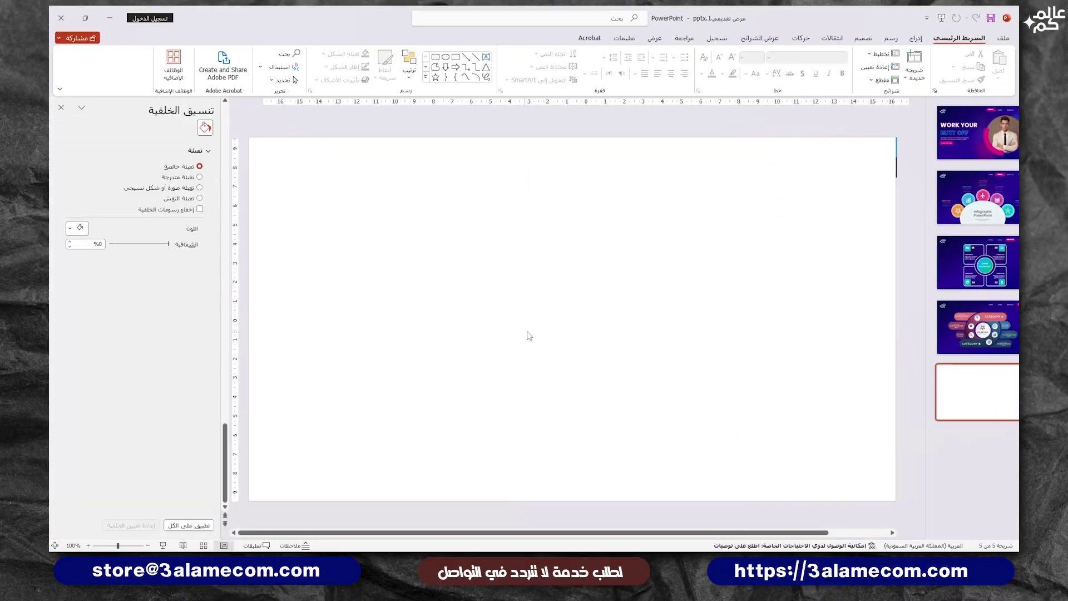
click(195, 178)
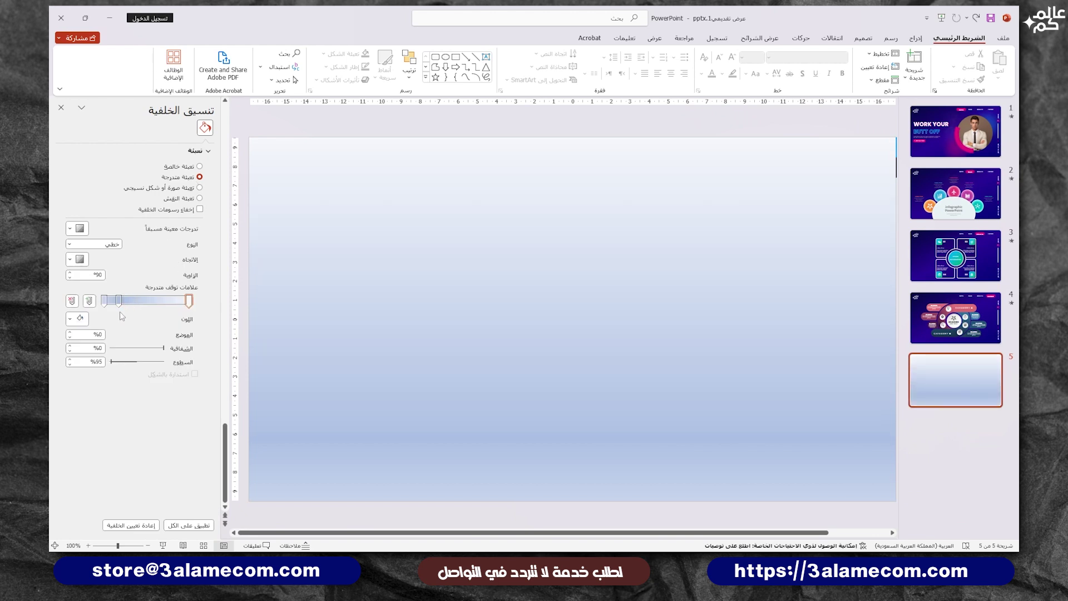
drag(119, 301, 183, 305)
click(77, 318)
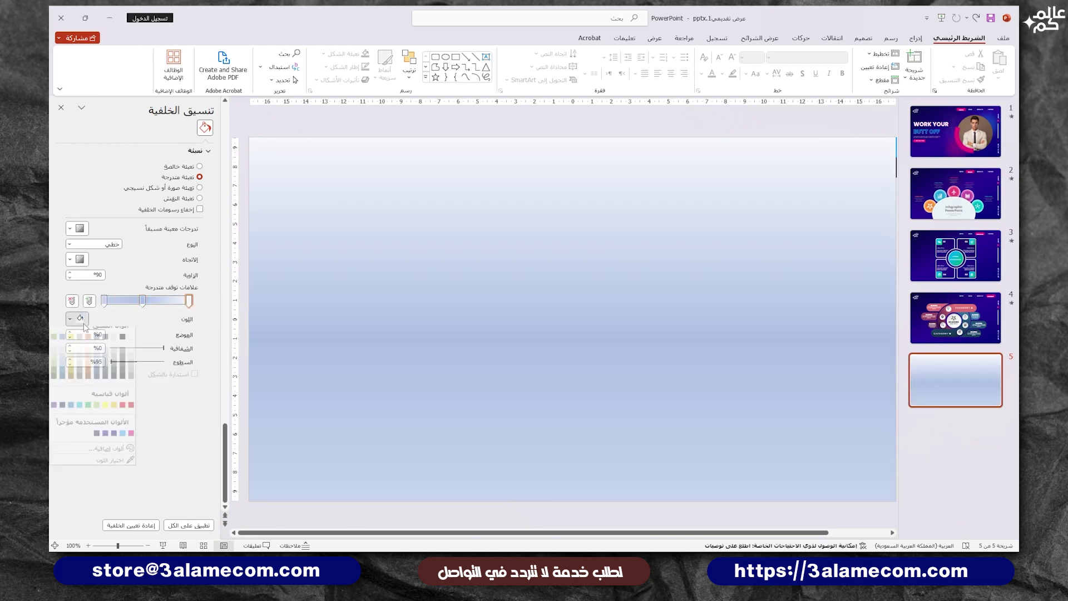
click(111, 466)
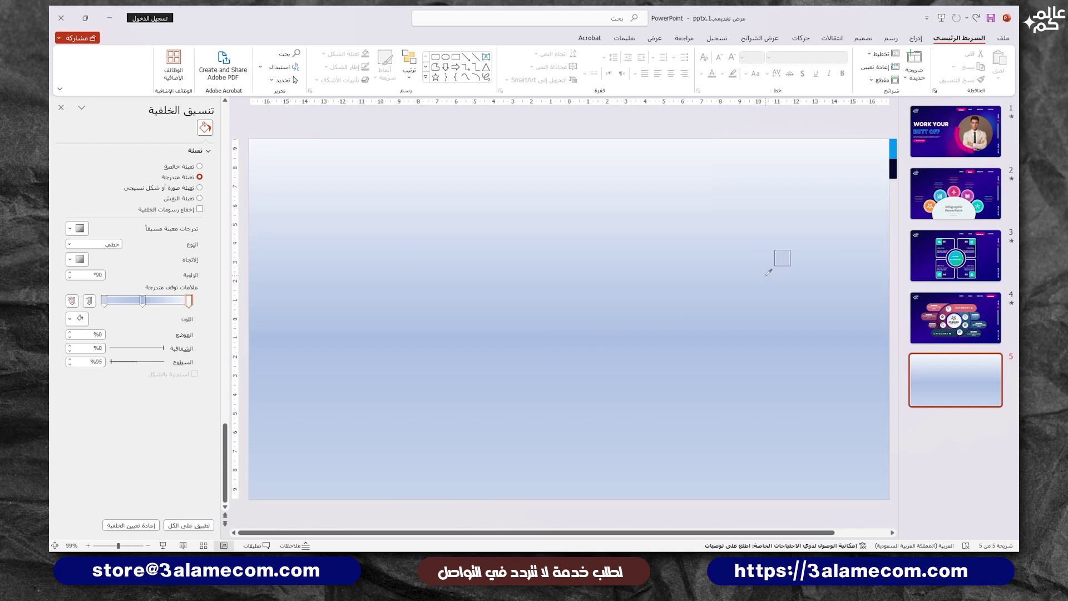
scroll(768, 267, down, 2)
click(818, 209)
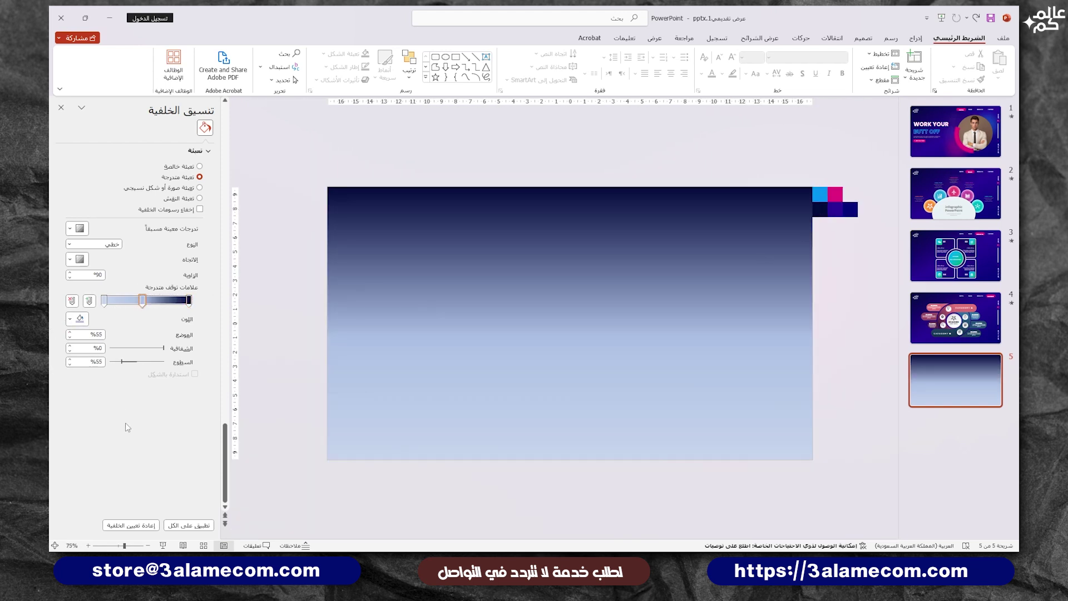
Eyedropper the purple and dark navy swatches into the remaining gradient stops
click(79, 322)
click(121, 468)
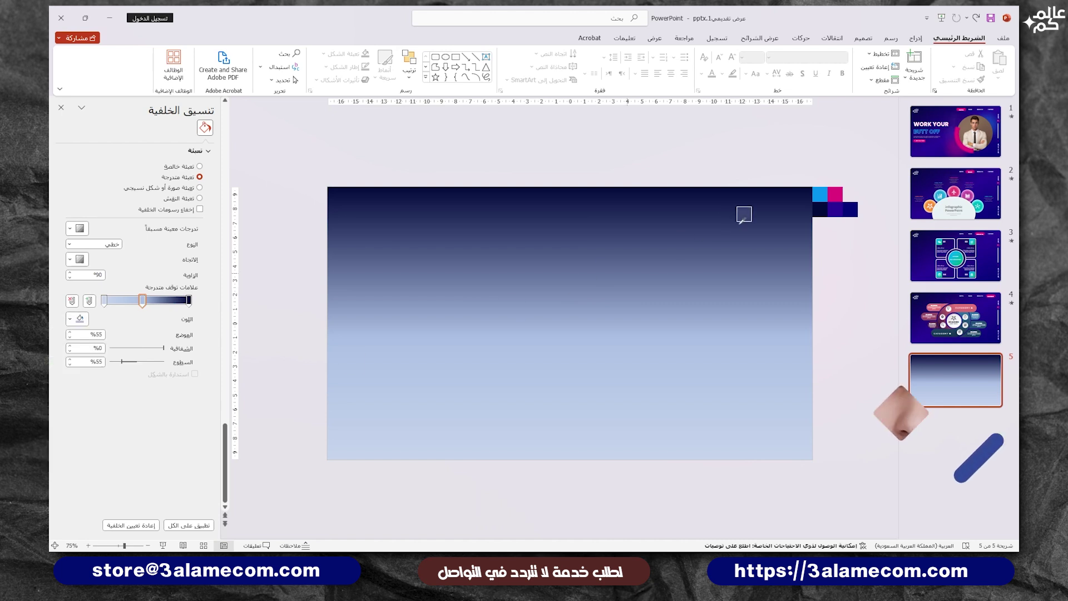
click(835, 210)
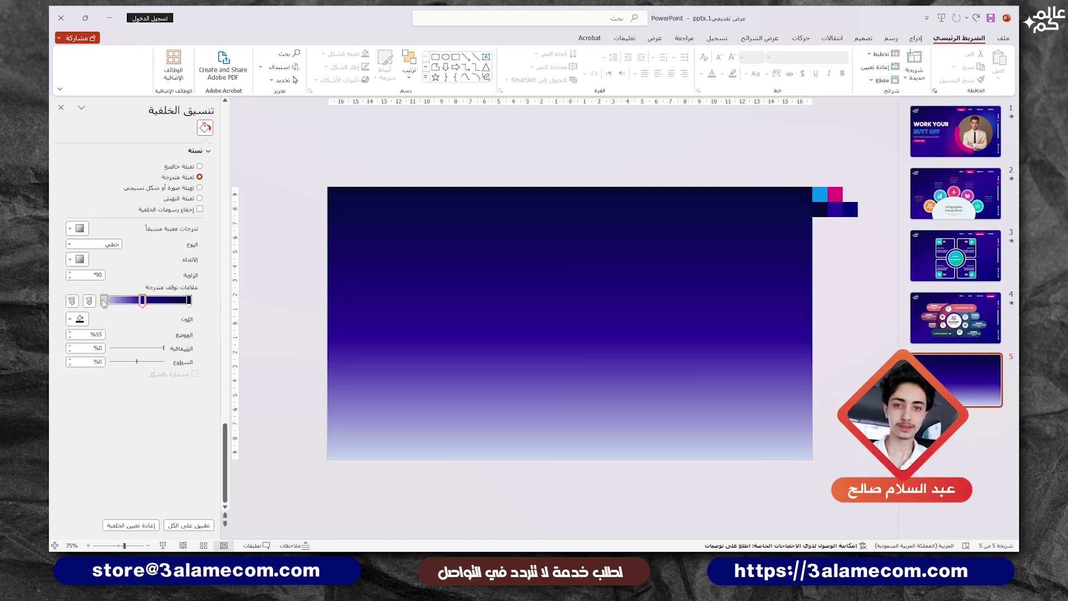
click(81, 318)
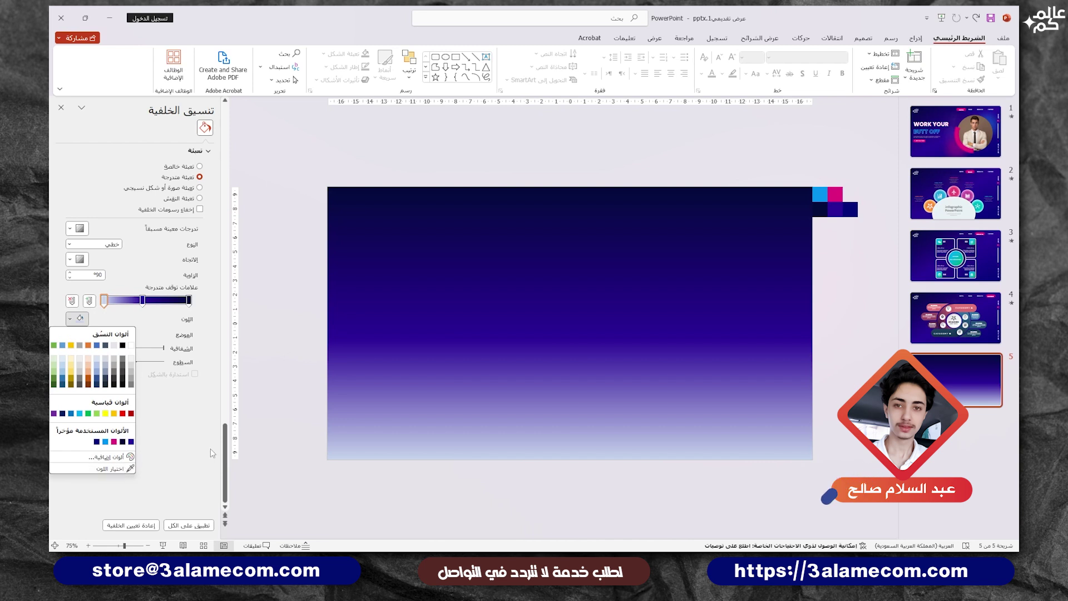
click(121, 472)
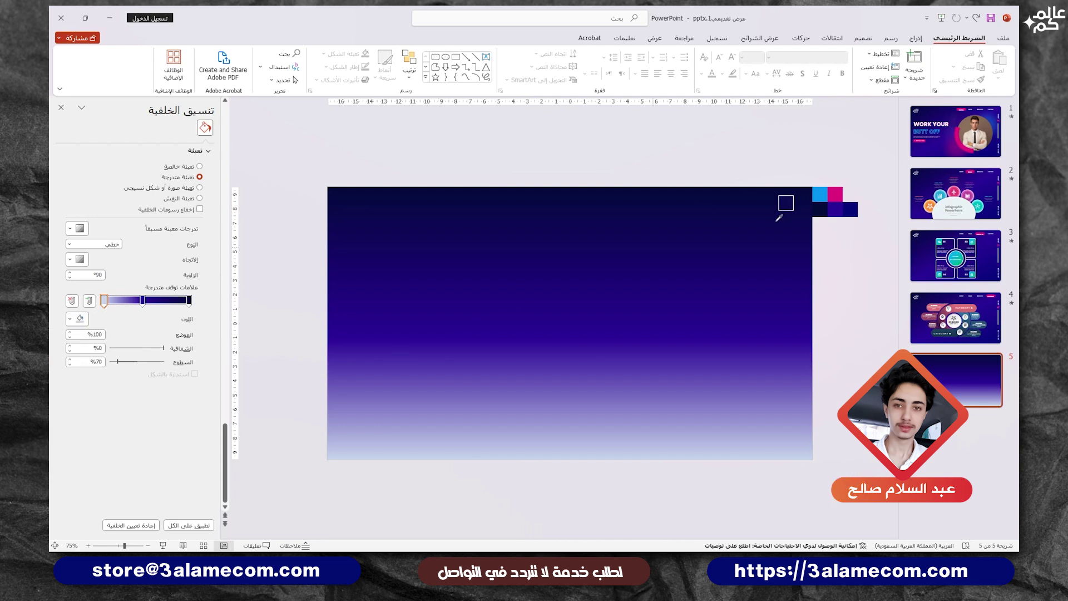
click(851, 210)
Set the gradient direction to diagonal at 45°
click(69, 259)
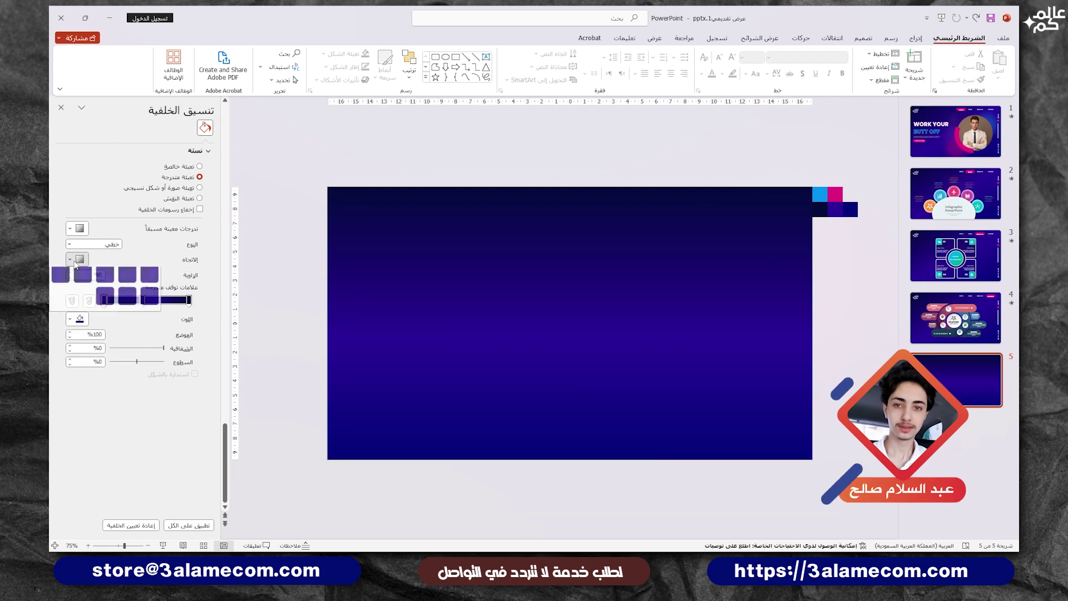
click(149, 274)
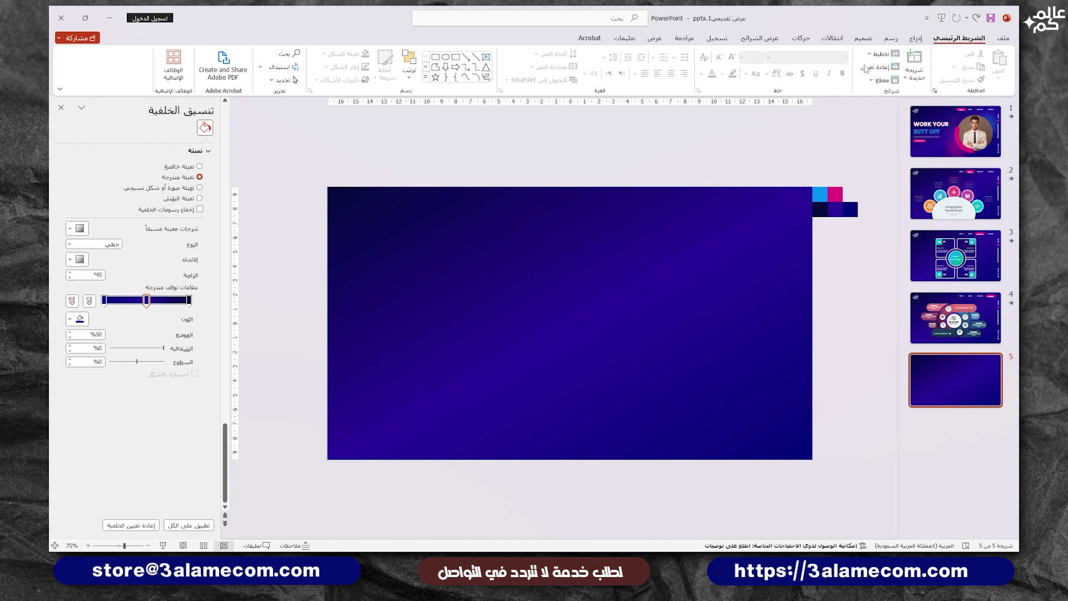
click(915, 38)
Draw an outline-free circle of about 13 cm on the right of the slide
click(846, 61)
click(809, 109)
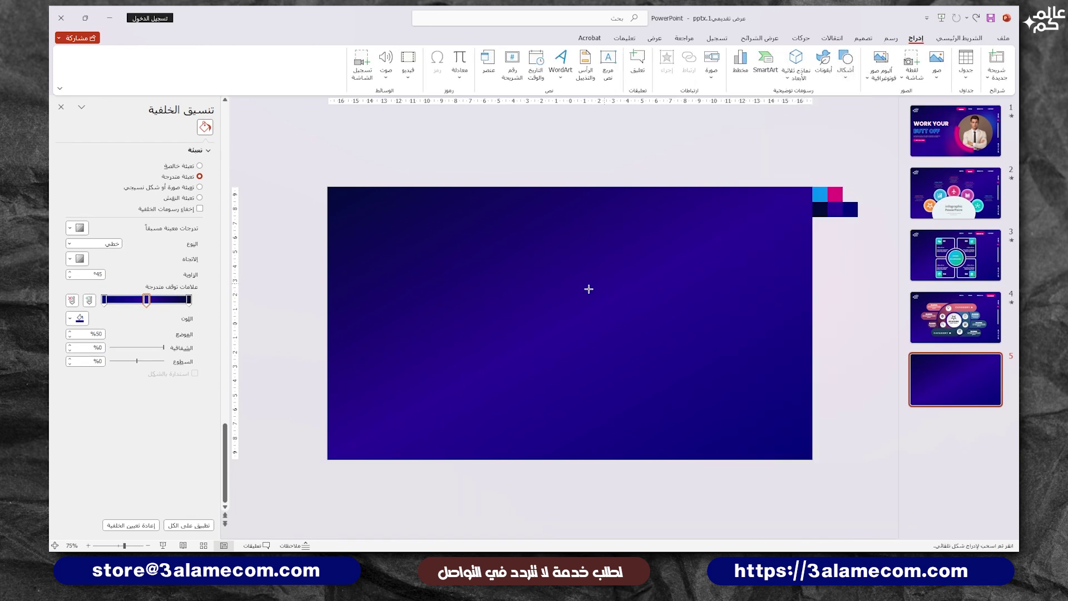
drag(659, 314, 740, 417)
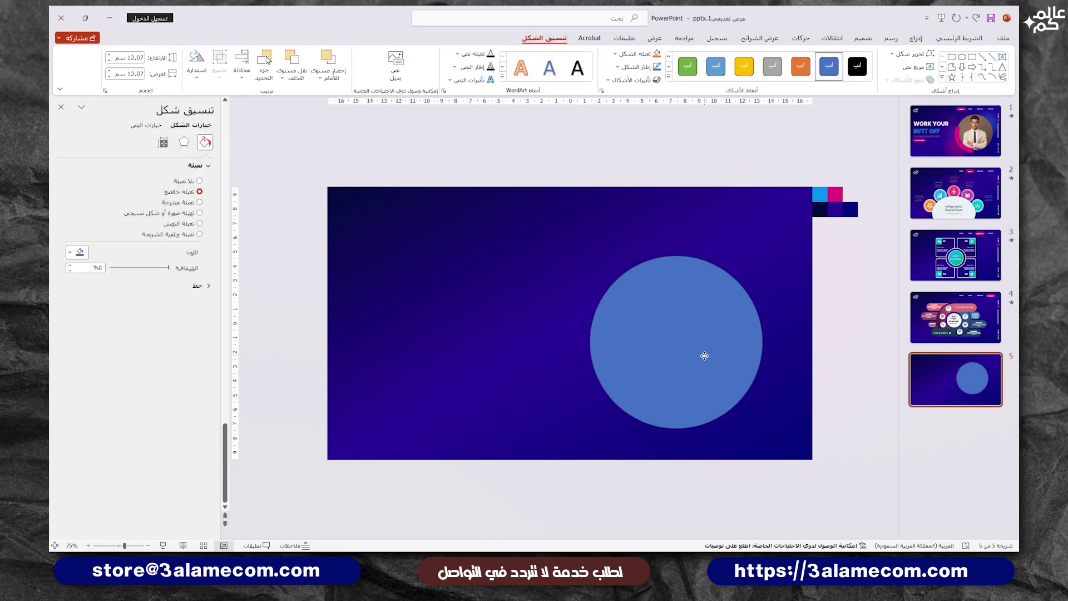
drag(768, 242, 778, 241)
drag(738, 282, 727, 276)
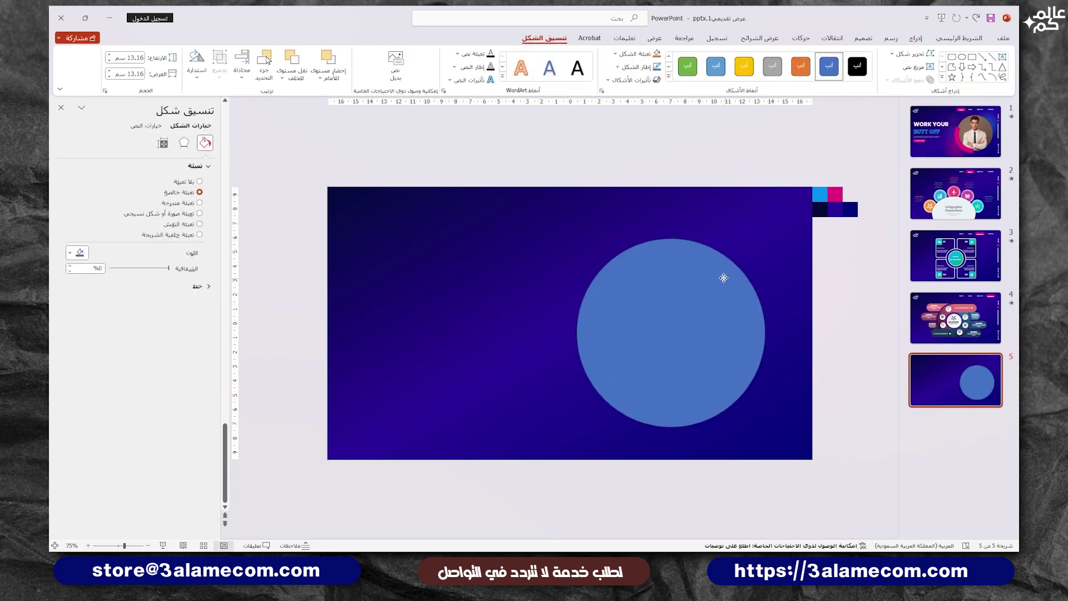
click(639, 72)
click(647, 200)
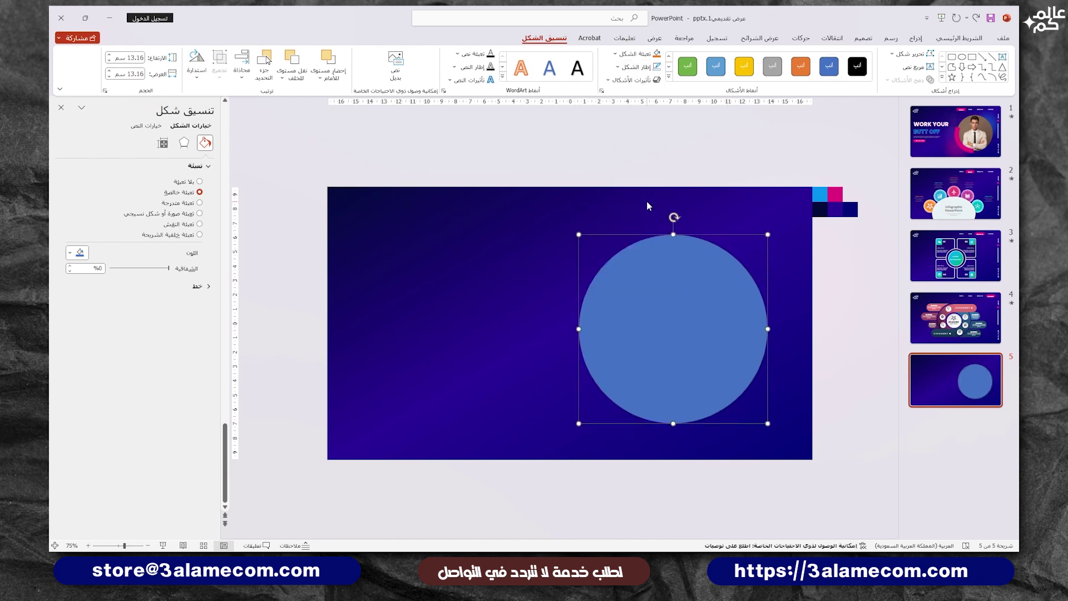
Fill the circle with the man-in-suit photo 5.jpeg from the slide pictures folder
right_click(663, 303)
click(639, 284)
click(190, 215)
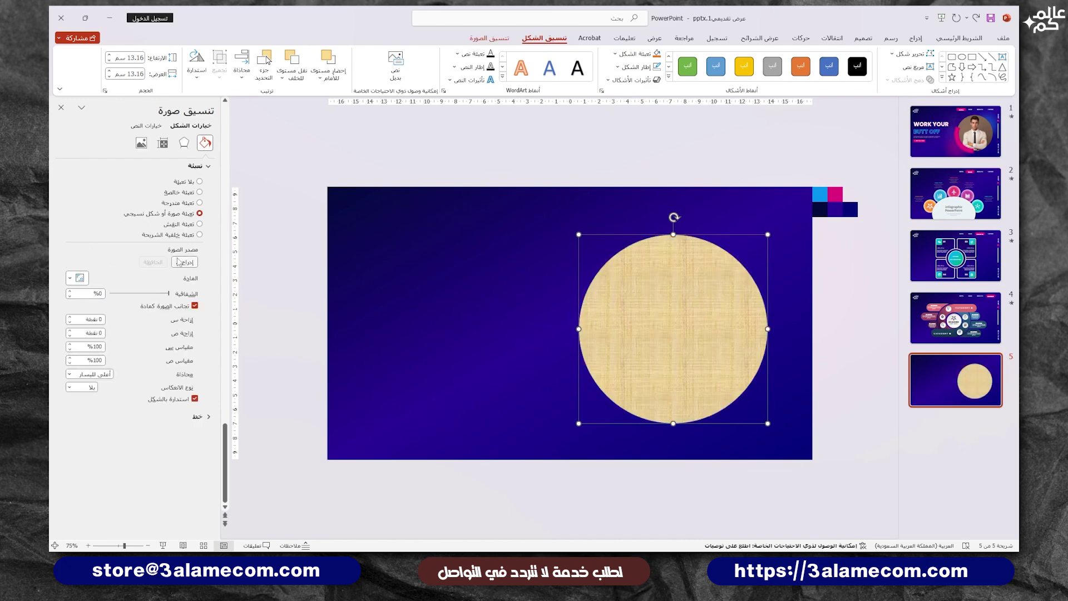
click(178, 262)
click(668, 241)
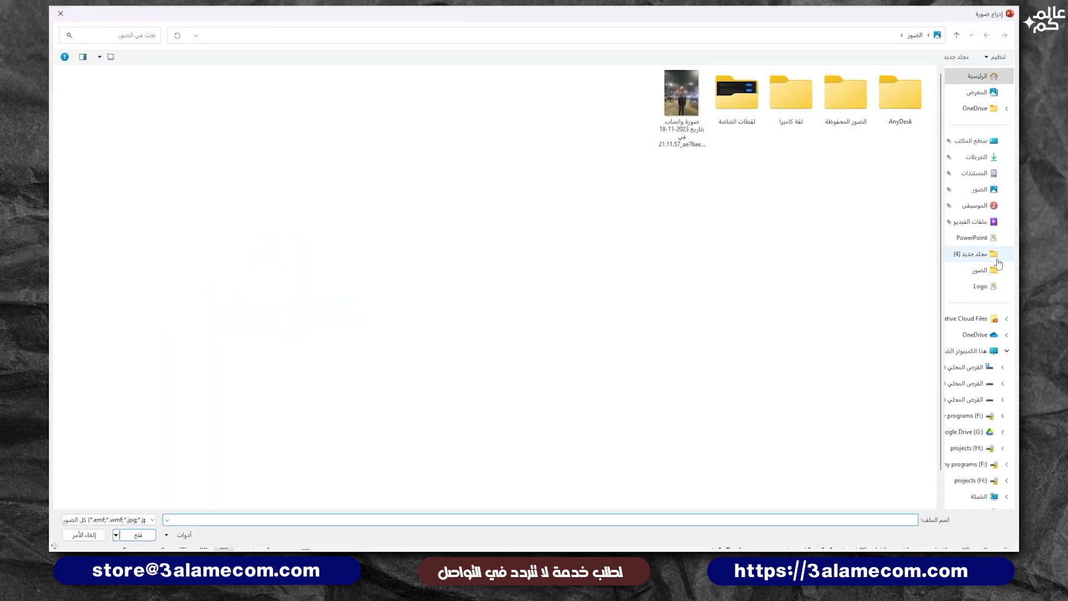
click(995, 257)
click(726, 35)
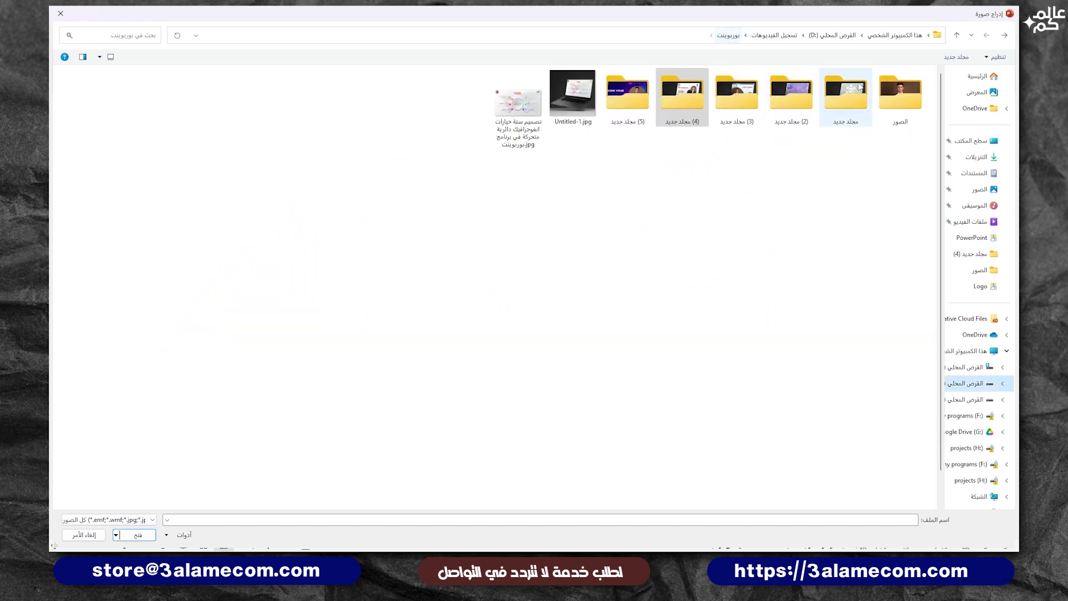
double_click(684, 95)
double_click(688, 93)
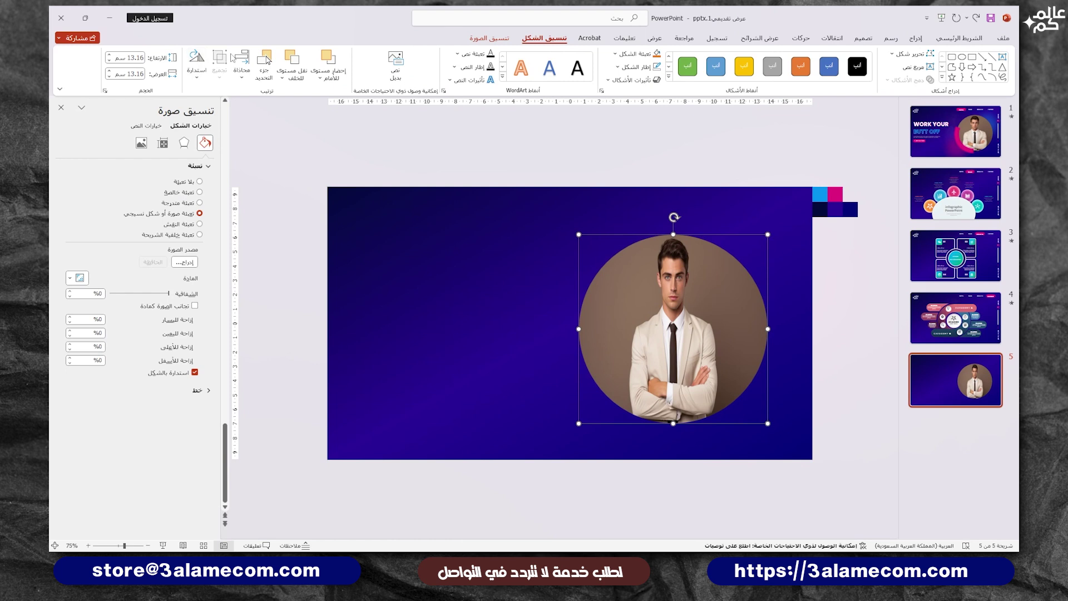
Crop to reframe the photo inside the circle
click(474, 40)
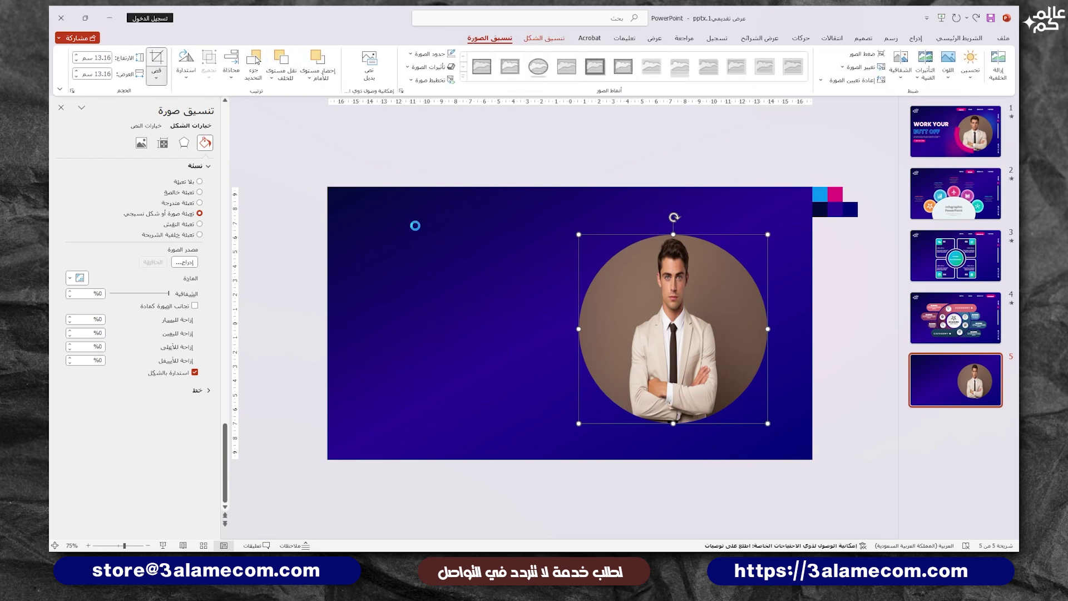
drag(577, 328, 537, 324)
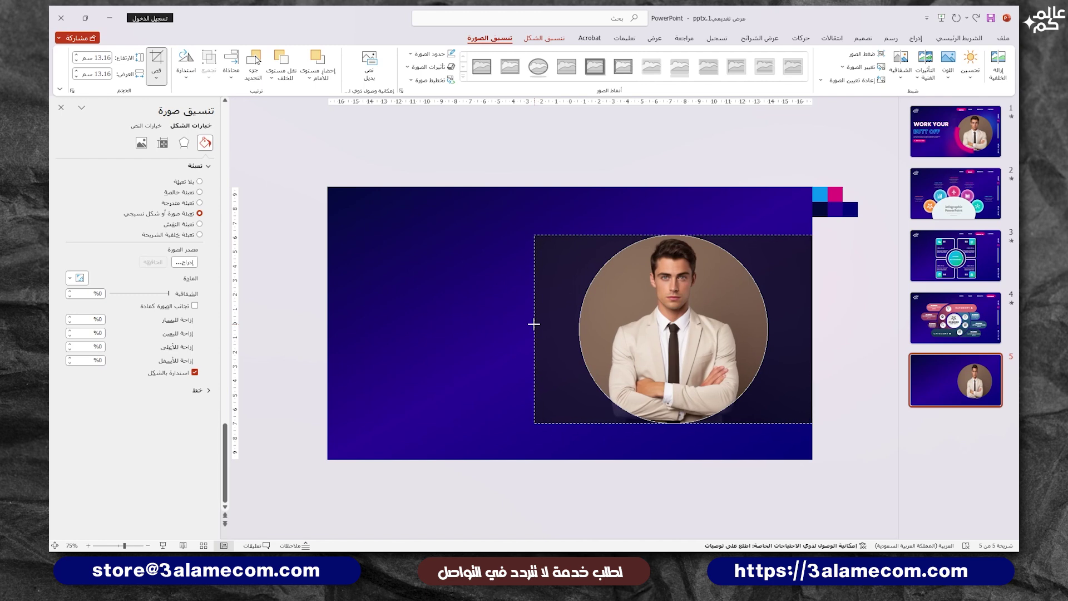
click(461, 349)
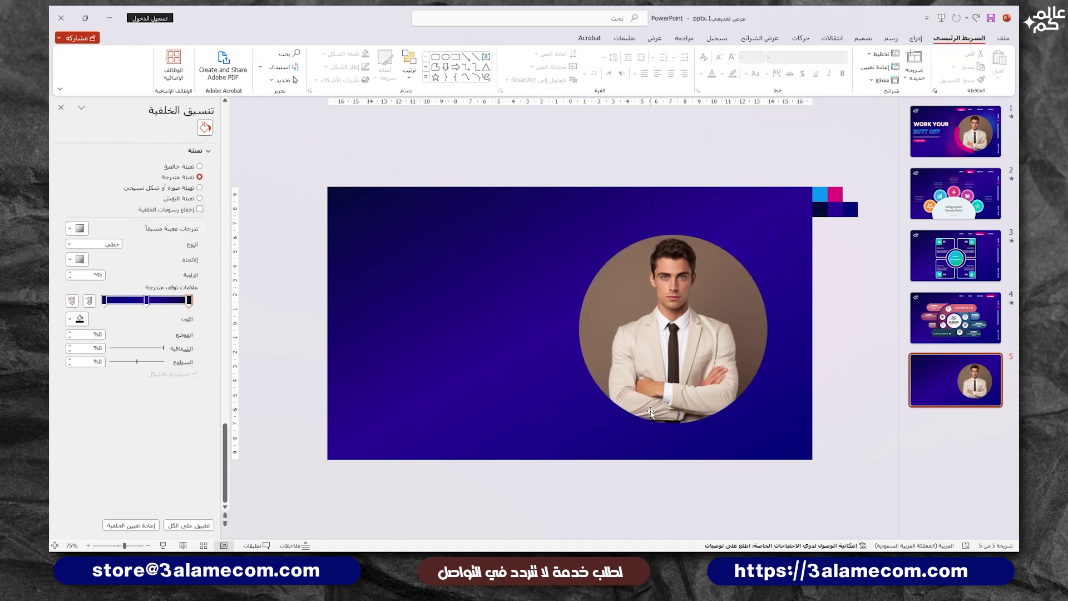
Draw a smaller outline-free circle on the photo's lower-left edge
click(915, 38)
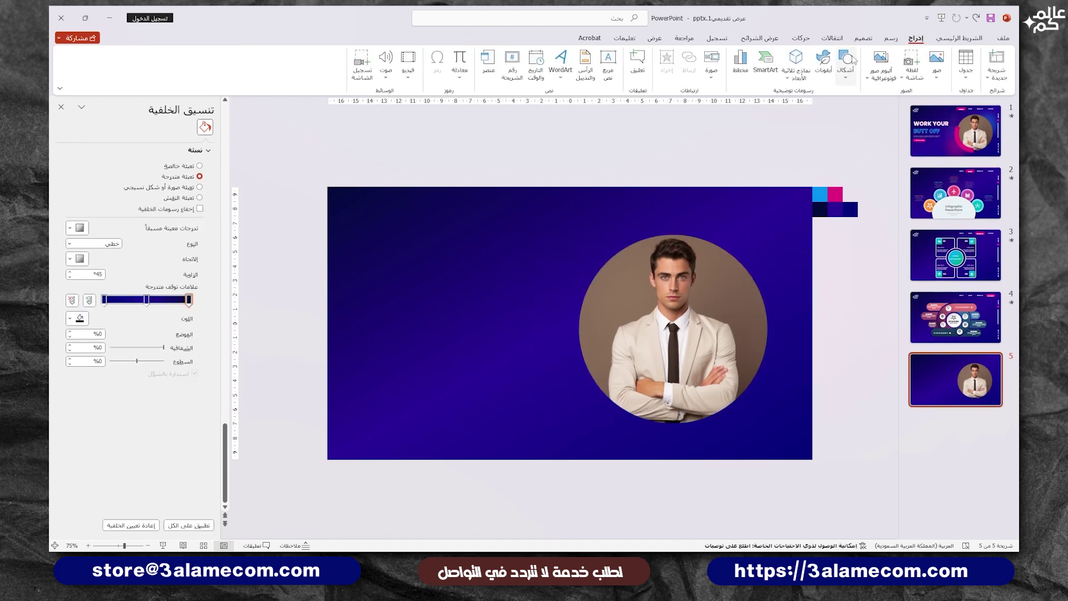
click(846, 64)
click(735, 119)
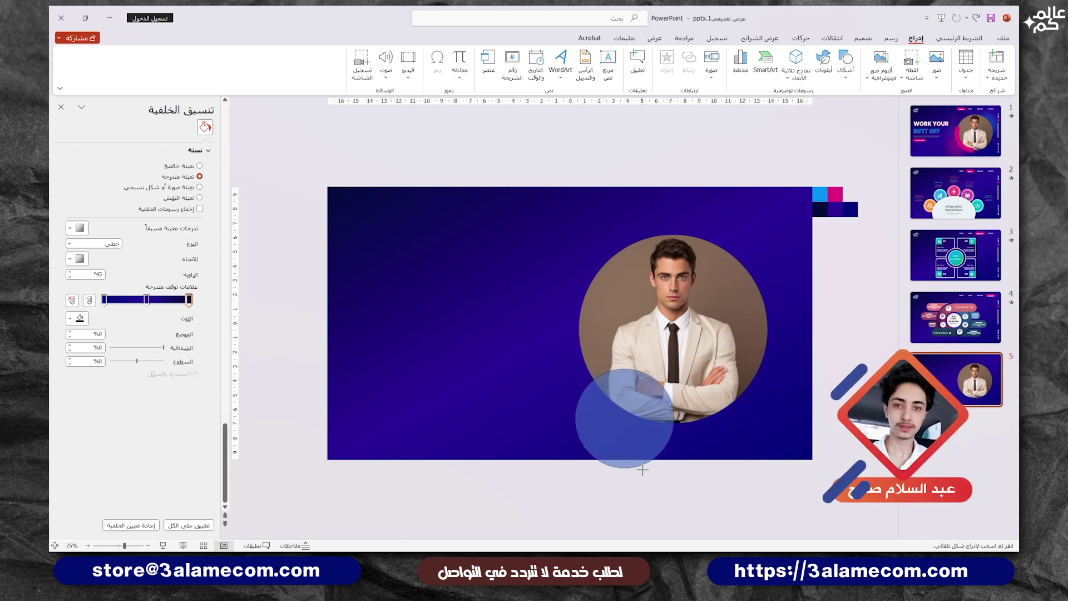
drag(575, 368, 676, 469)
drag(590, 411, 571, 405)
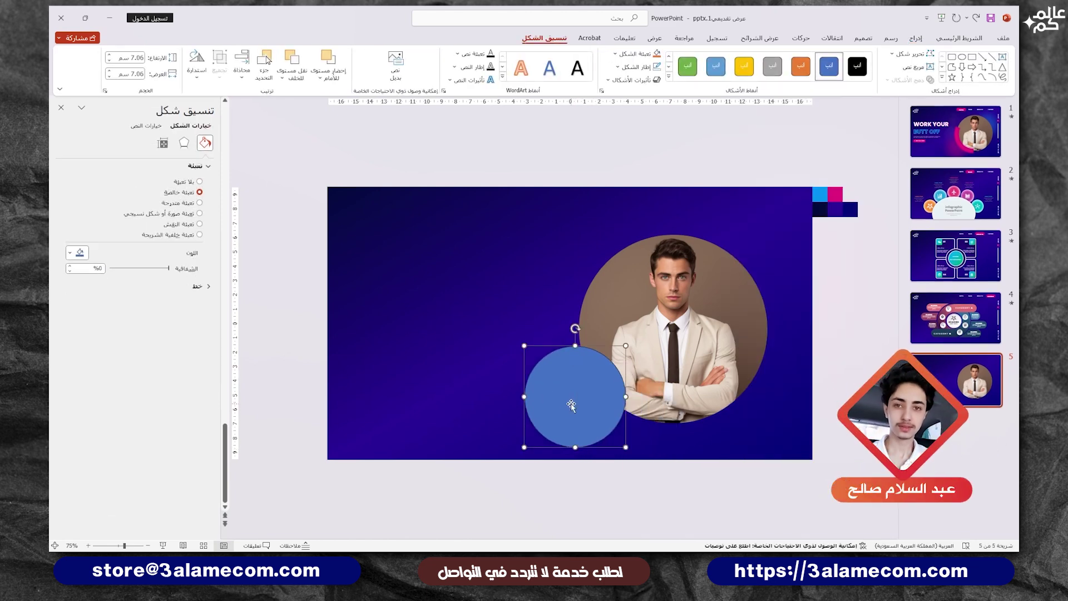
click(197, 286)
click(186, 301)
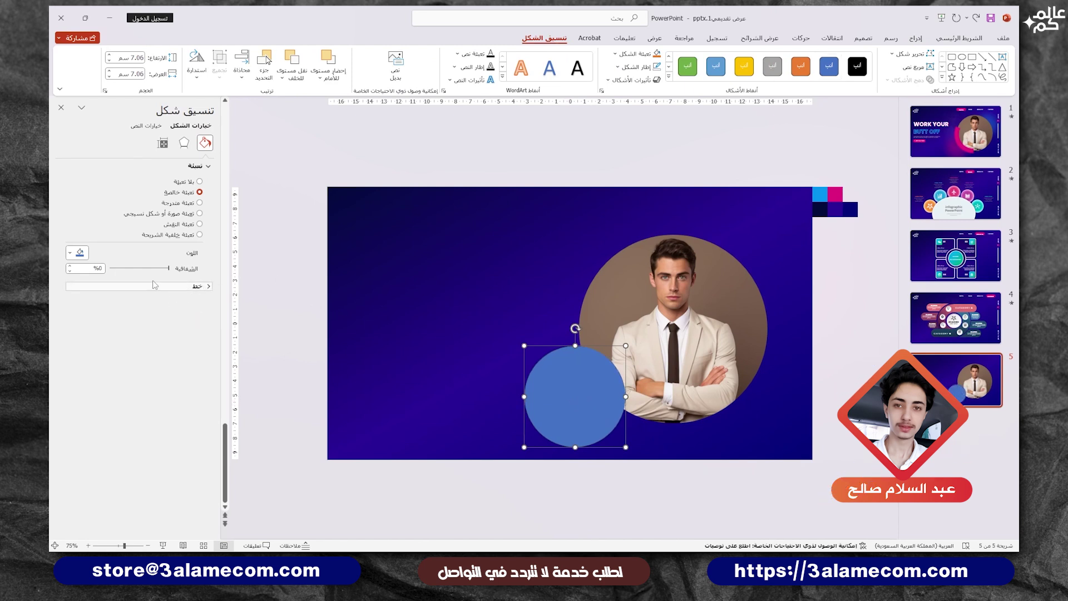
Fill the circle magenta and soften its edges into a glow
click(70, 253)
click(103, 285)
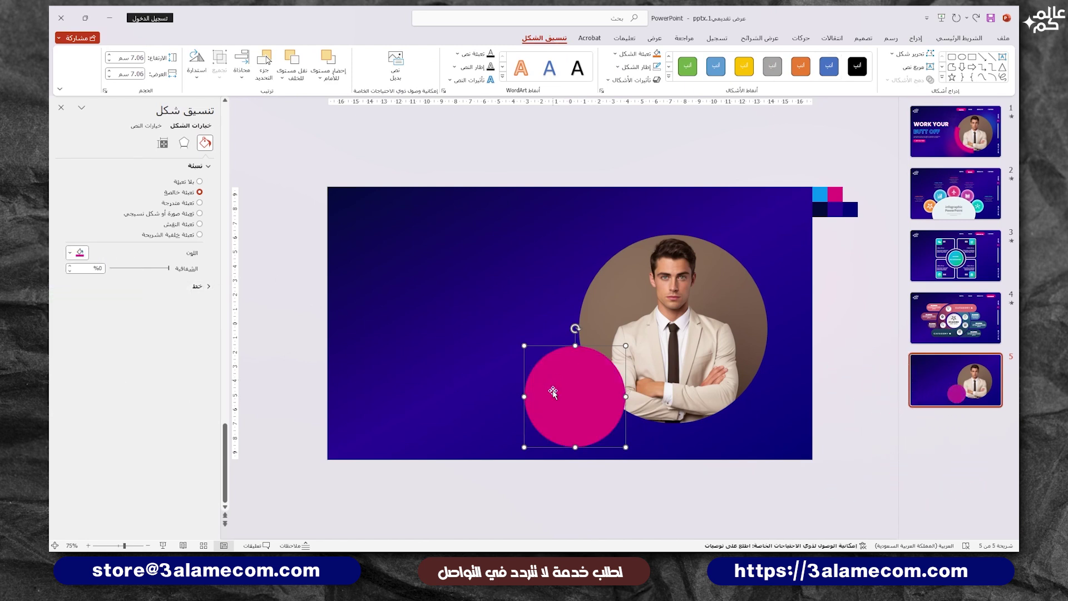
click(184, 144)
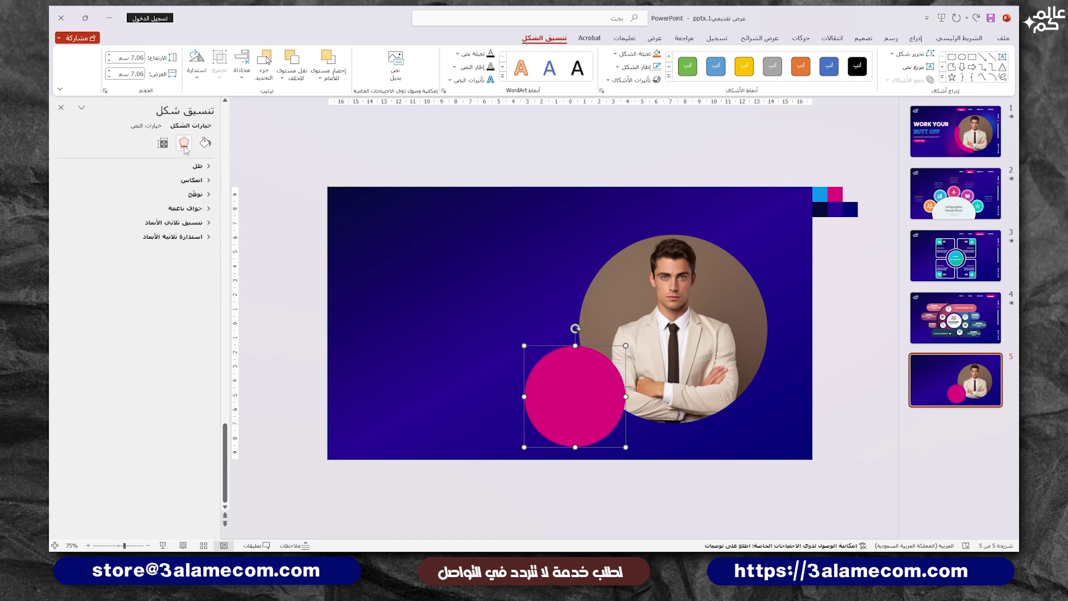
click(197, 209)
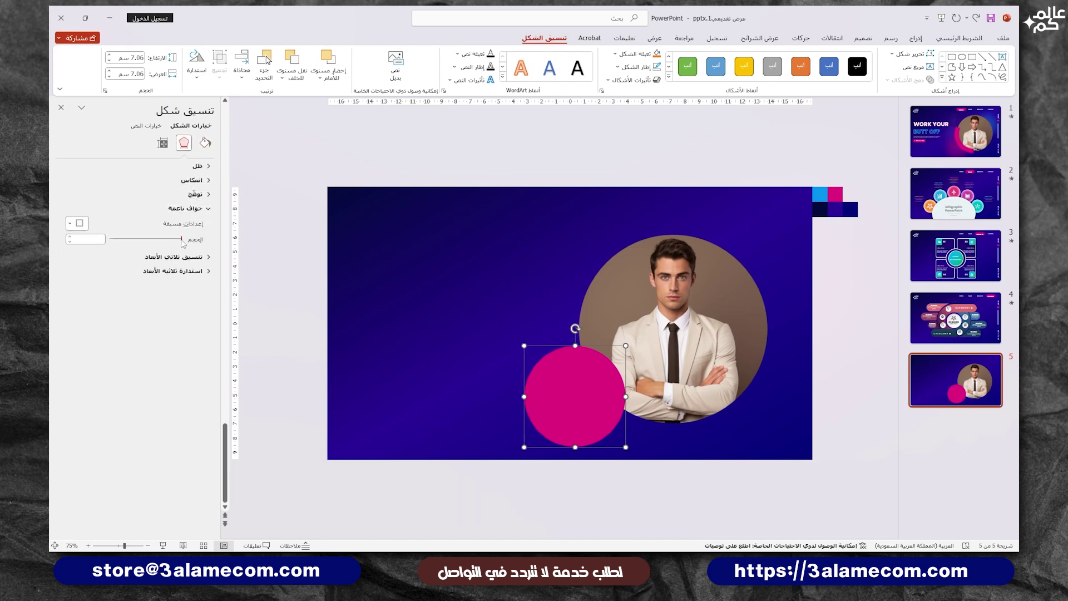
drag(181, 239, 92, 252)
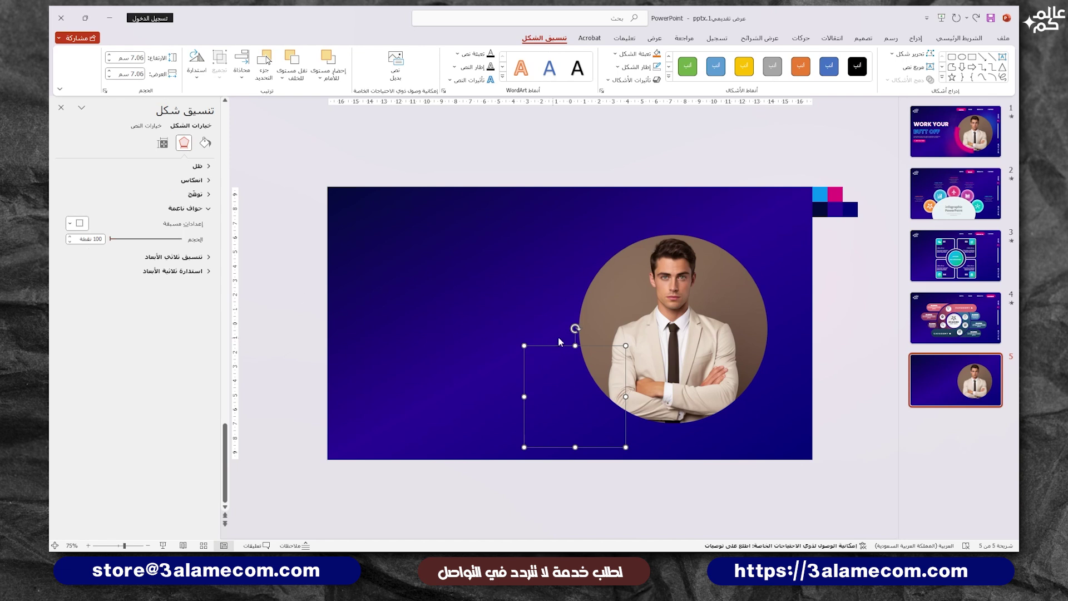
Enlarge the glow to about 13.8 cm, move it lower left, set 58% transparency
drag(626, 346, 669, 305)
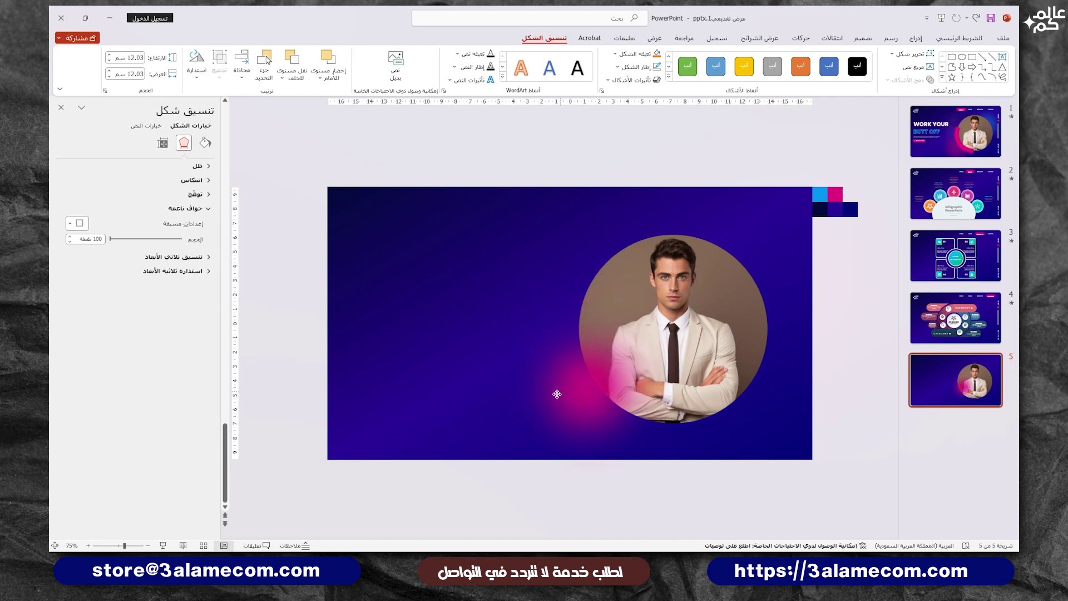
drag(669, 305, 663, 311)
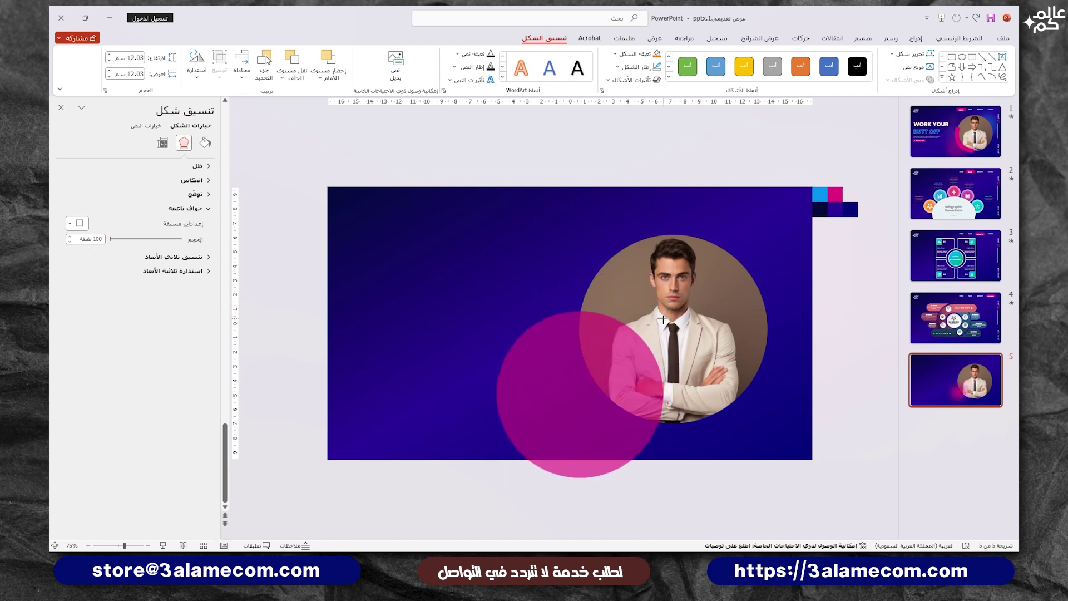
drag(565, 377, 564, 384)
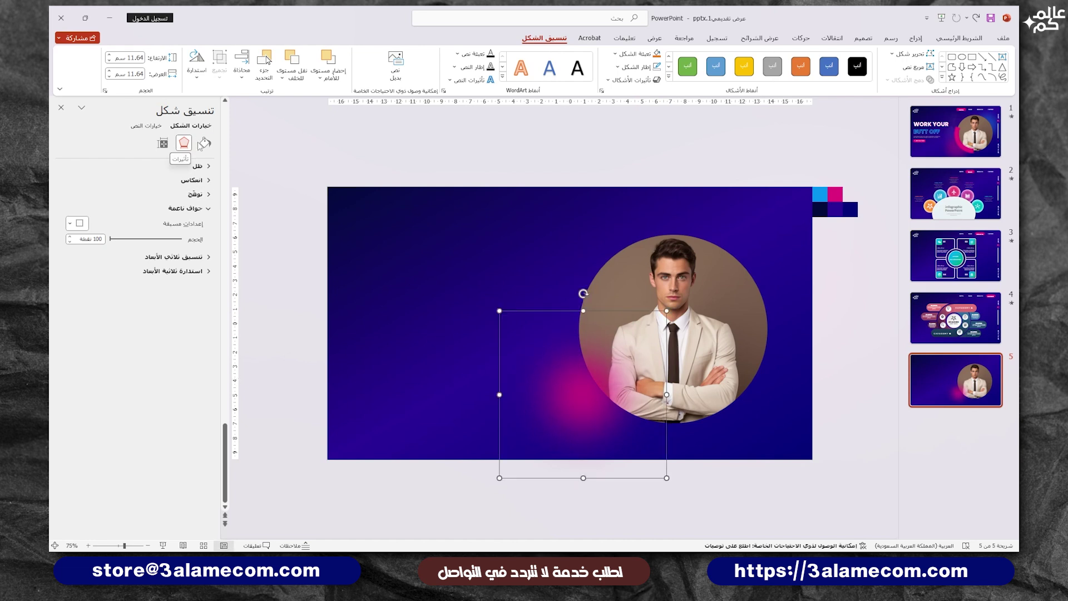
click(205, 143)
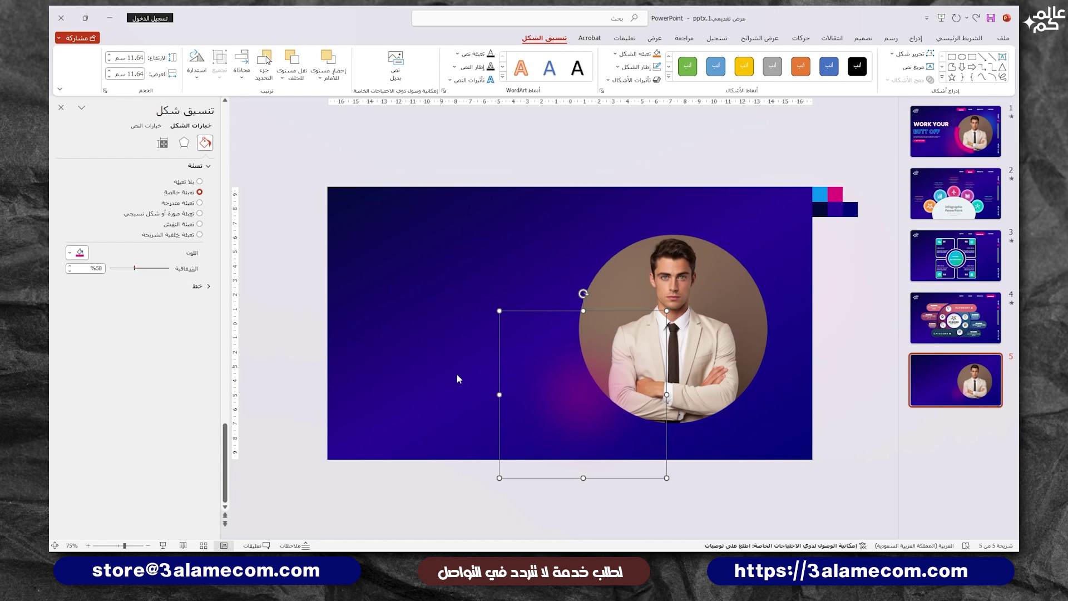
mouse_move(660, 319)
mouse_down()
mouse_move(641, 339)
mouse_move(680, 299)
mouse_up()
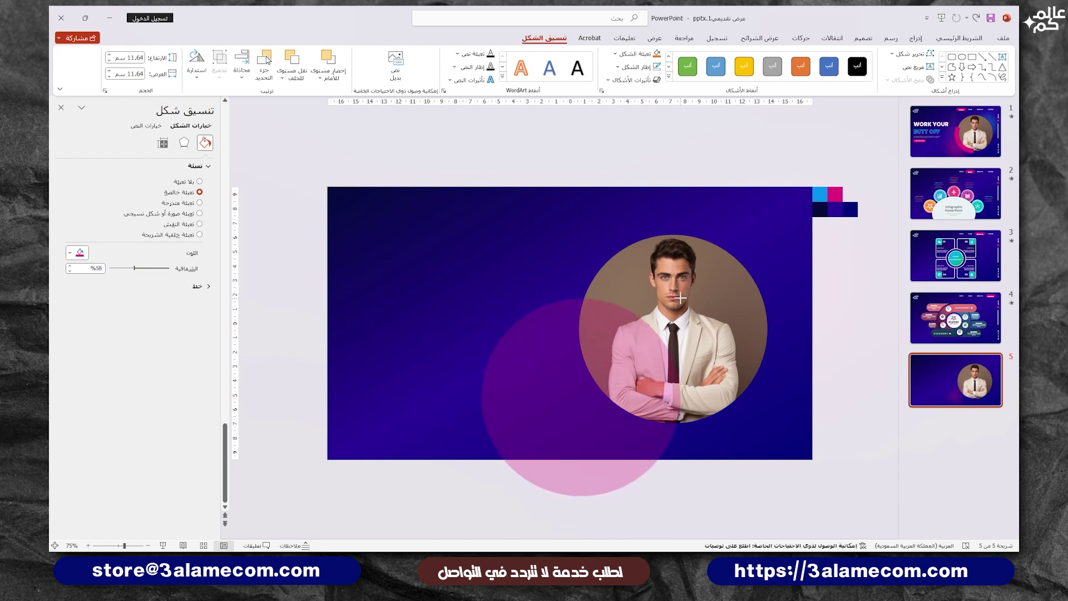
key(Escape)
Send the pink glow behind the portrait
click(573, 365)
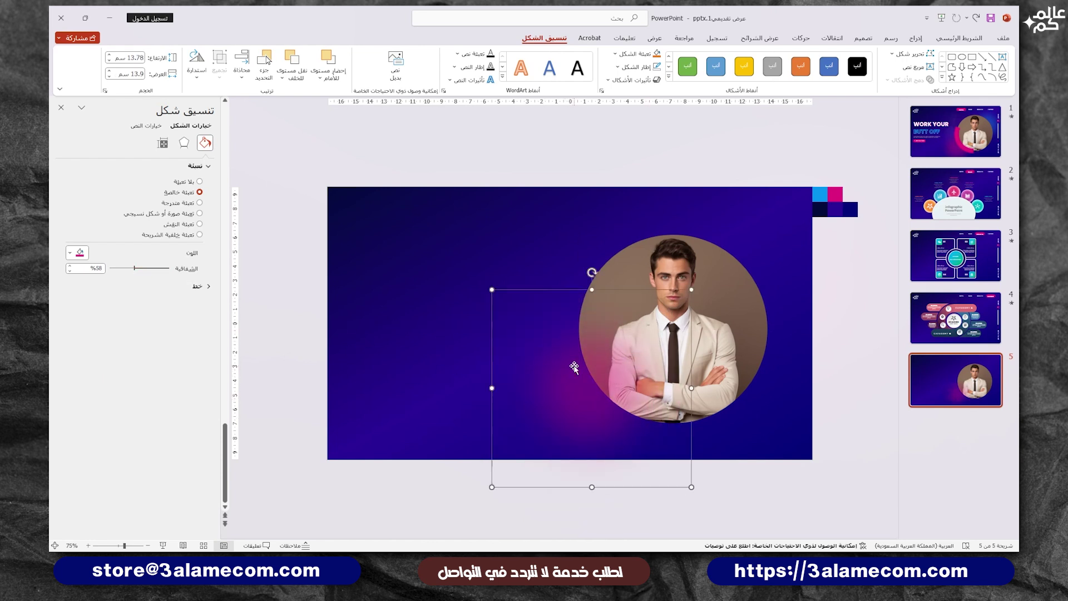
right_click(590, 390)
click(553, 252)
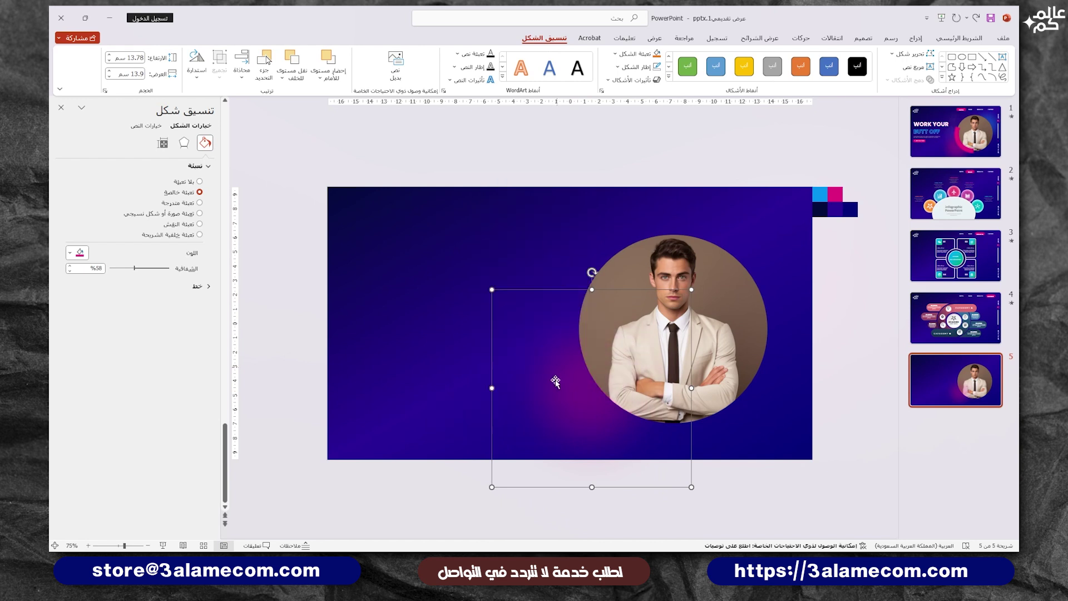
Copy the glow to the portrait's upper right, colour it blue and send it back
drag(572, 402, 727, 271)
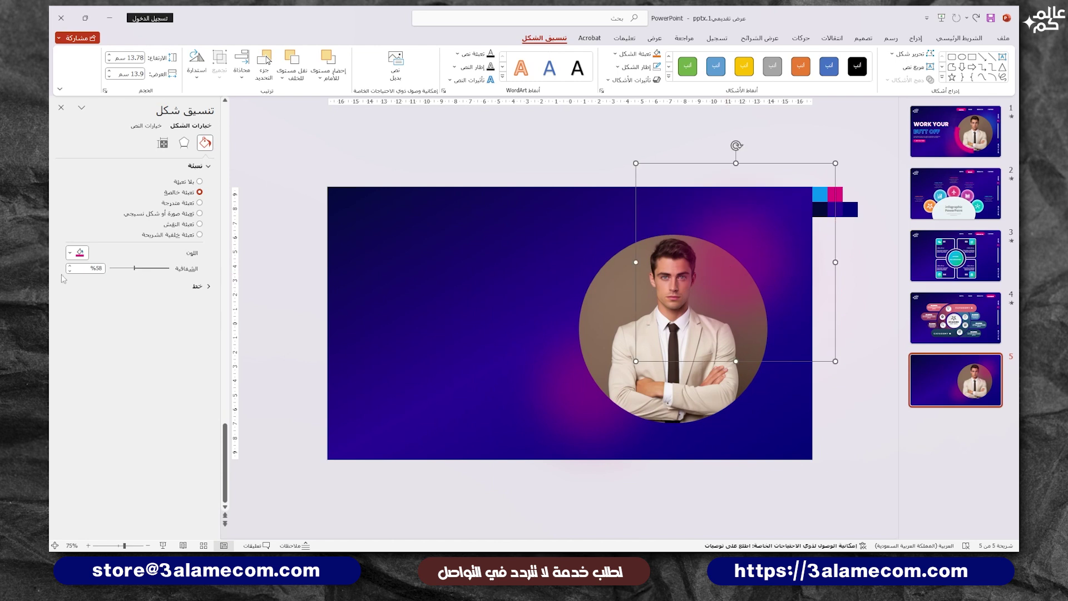
click(69, 252)
click(98, 377)
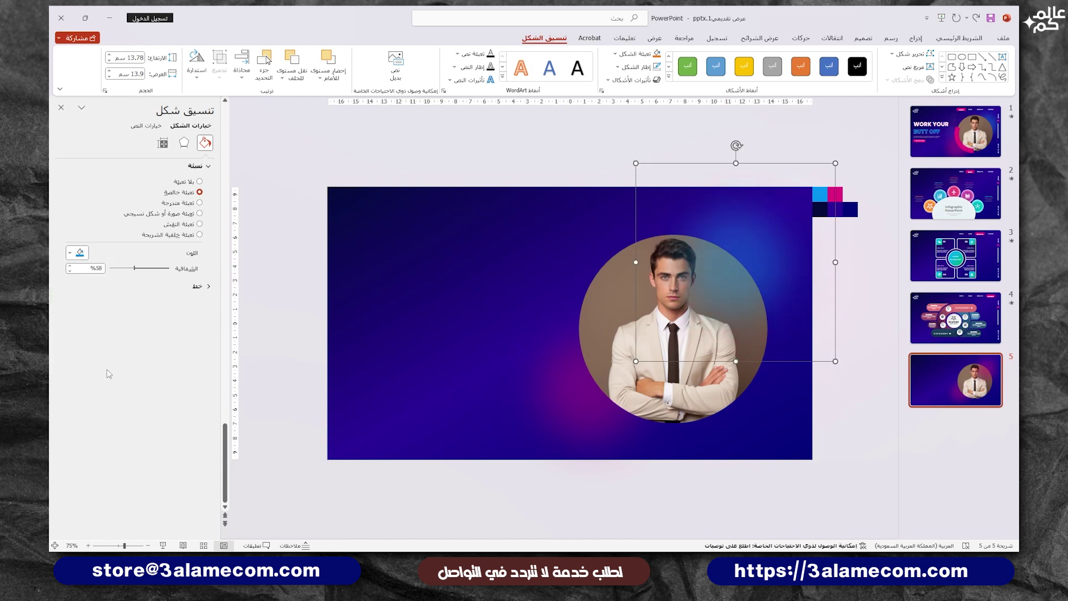
right_click(722, 235)
click(663, 361)
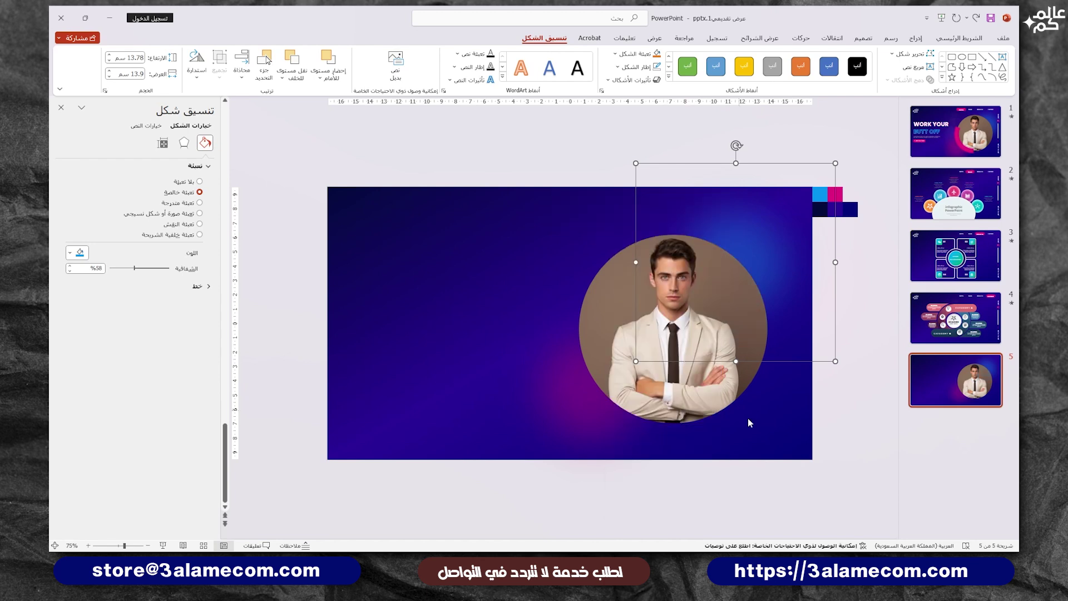
click(819, 450)
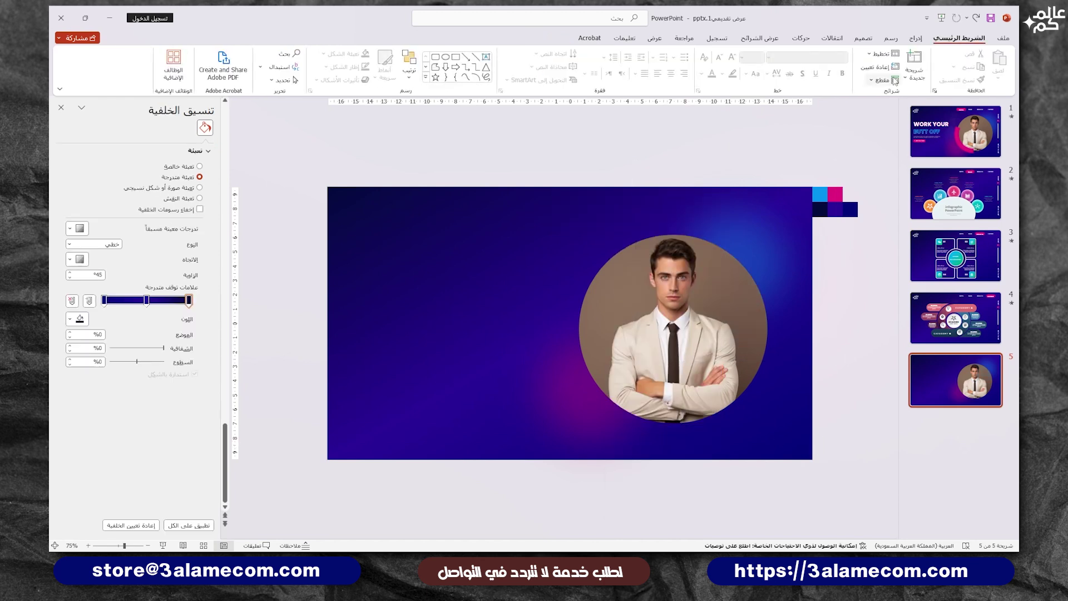
Draw a block arc over the portrait and shift it down slightly
click(914, 38)
click(842, 78)
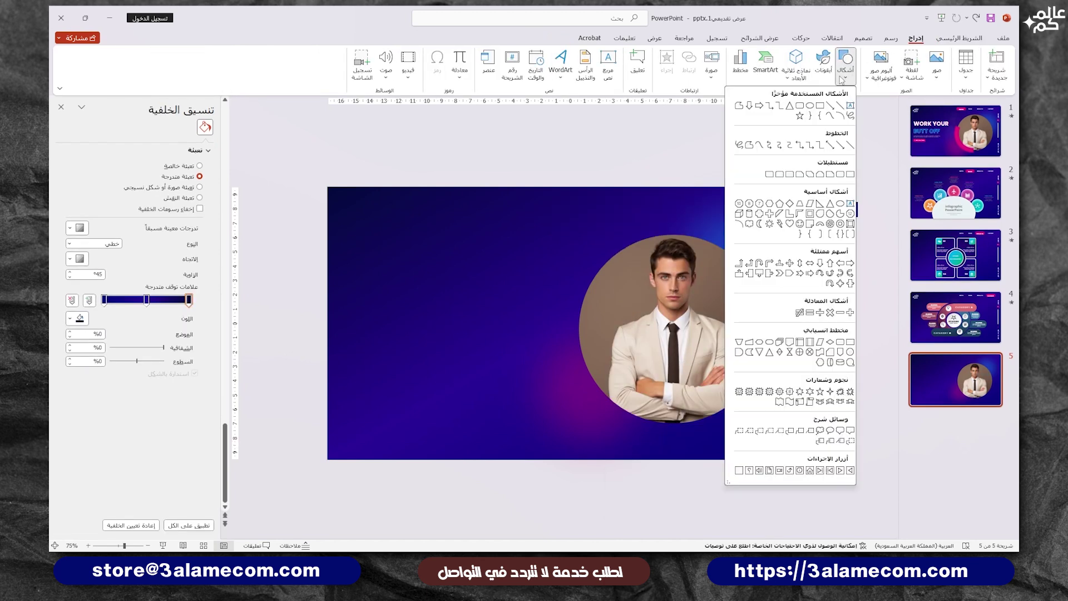
click(820, 225)
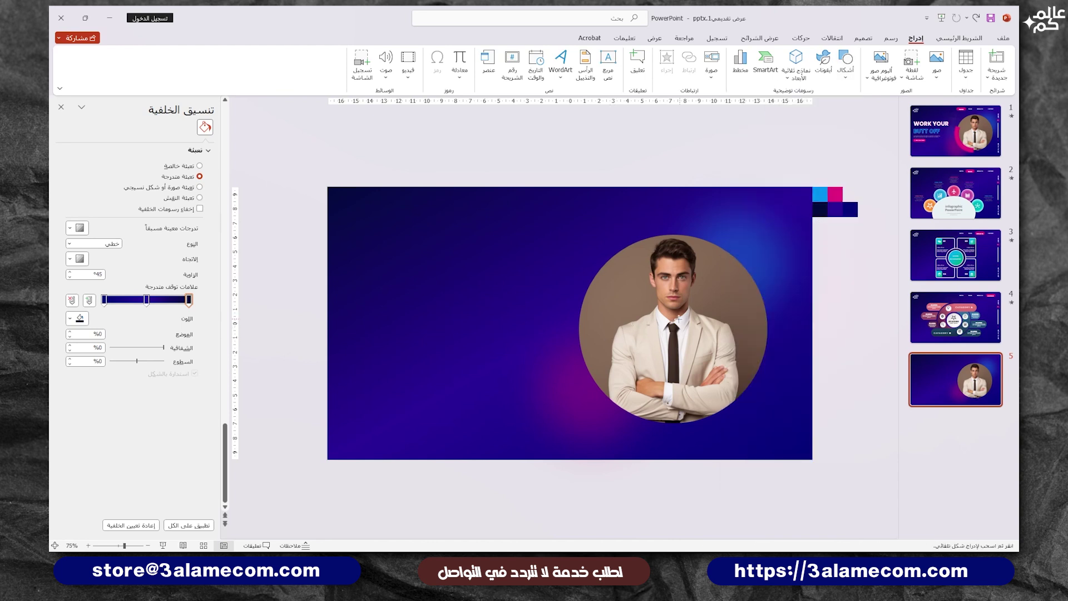
drag(672, 319, 767, 414)
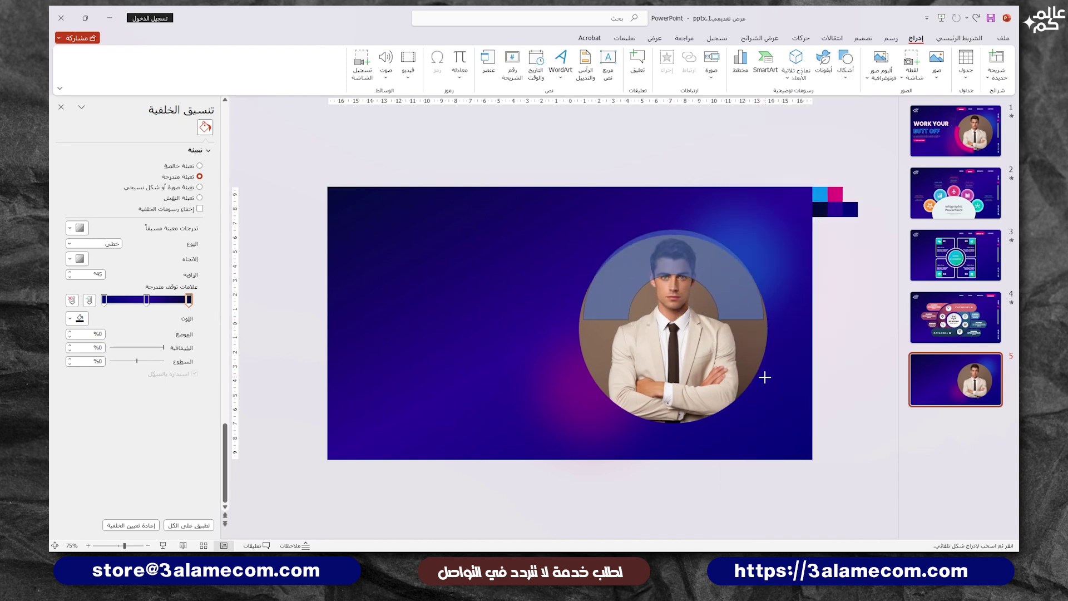
drag(739, 301, 739, 310)
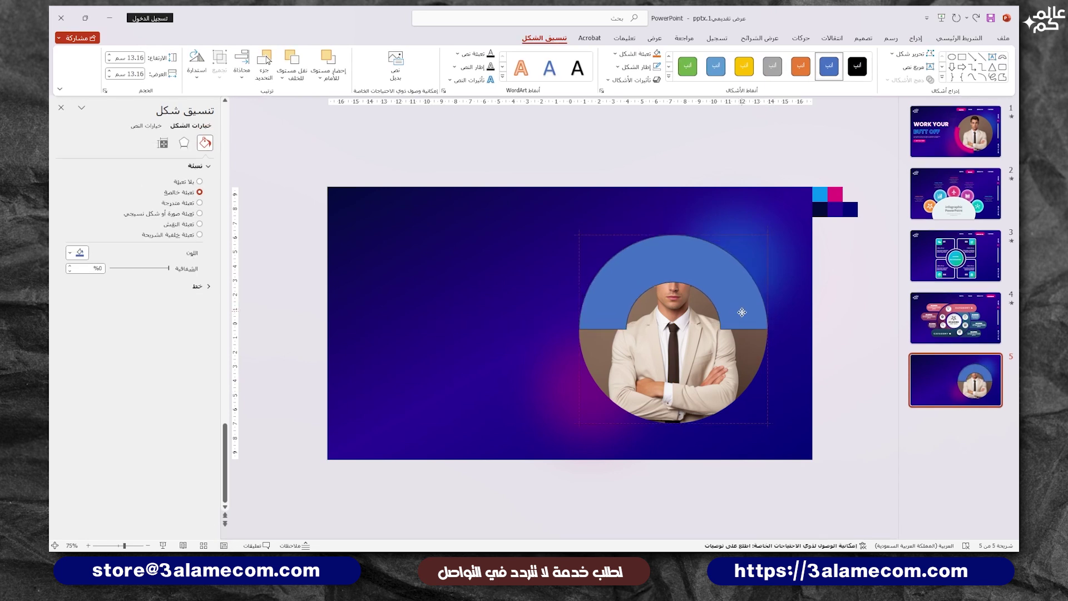
Rotate the arc around the portrait's lower left, thicken its band, resize to about 12.4 cm
mouse_move(674, 218)
mouse_down()
mouse_move(560, 469)
mouse_move(575, 476)
mouse_up()
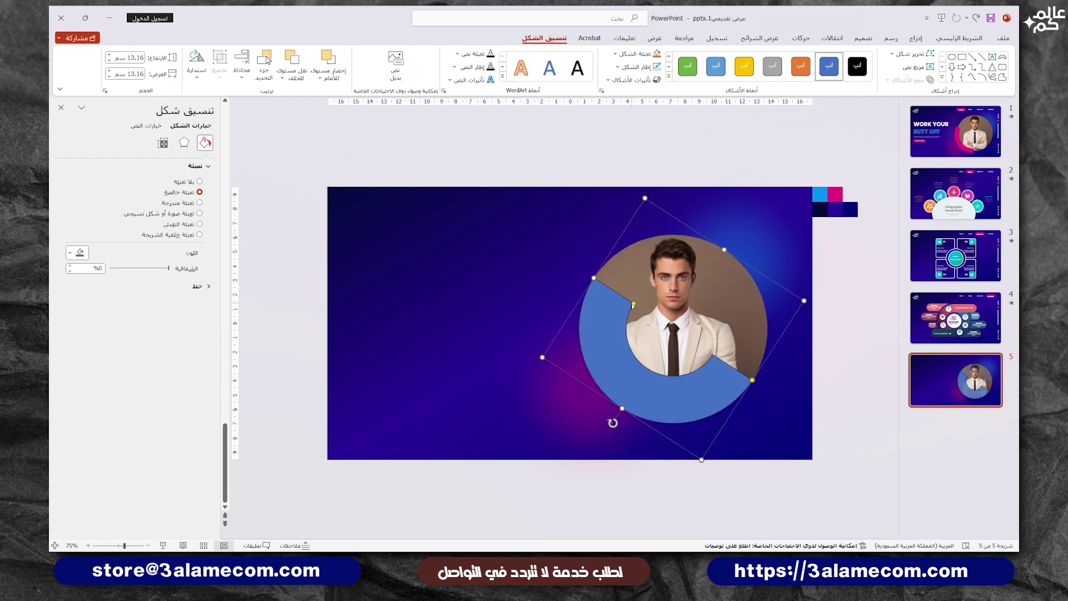
mouse_move(634, 305)
mouse_down()
mouse_move(633, 292)
mouse_move(588, 310)
mouse_move(606, 308)
mouse_up()
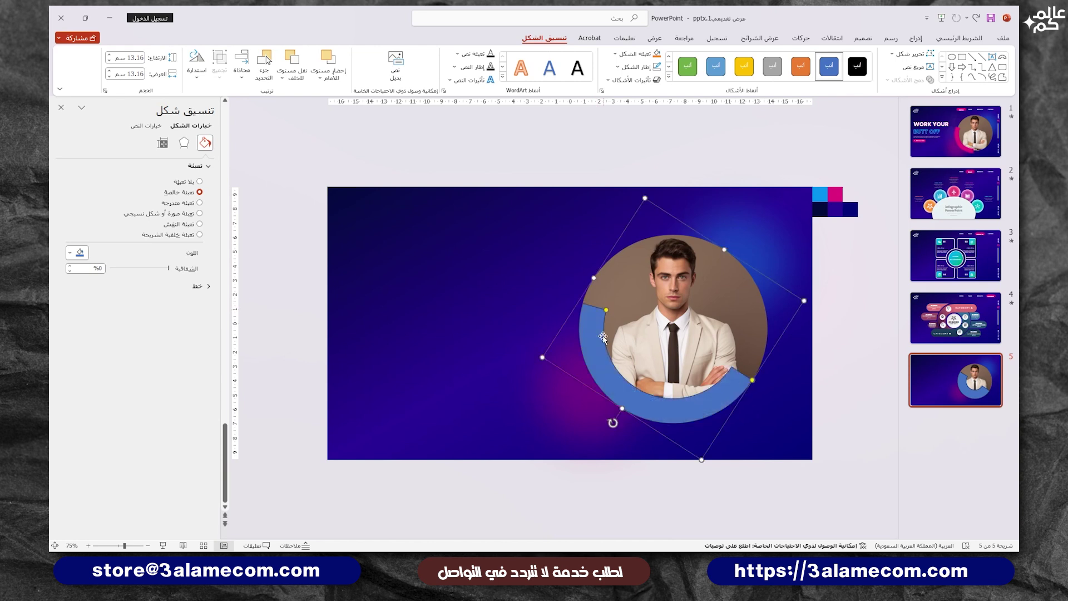
drag(600, 389, 593, 409)
drag(687, 484, 686, 469)
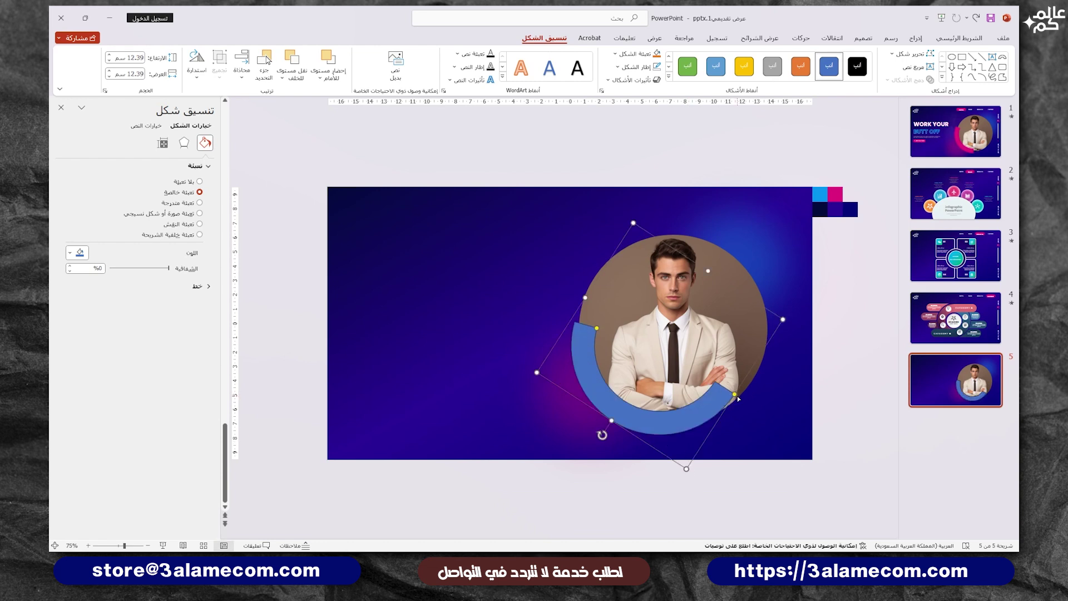
mouse_move(738, 398)
mouse_down()
mouse_move(750, 402)
mouse_move(695, 416)
mouse_up()
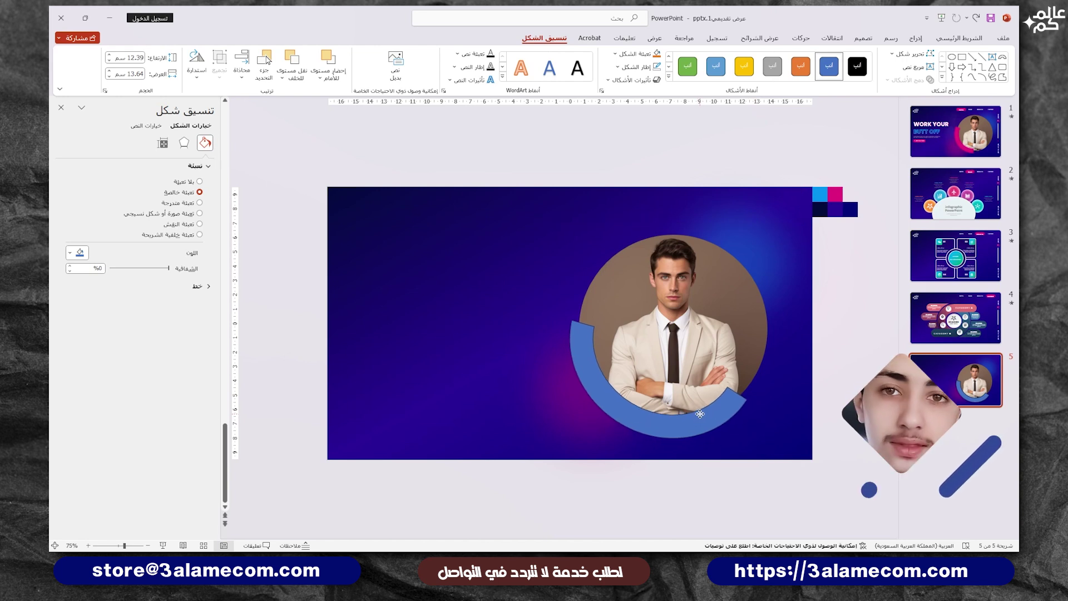
click(727, 417)
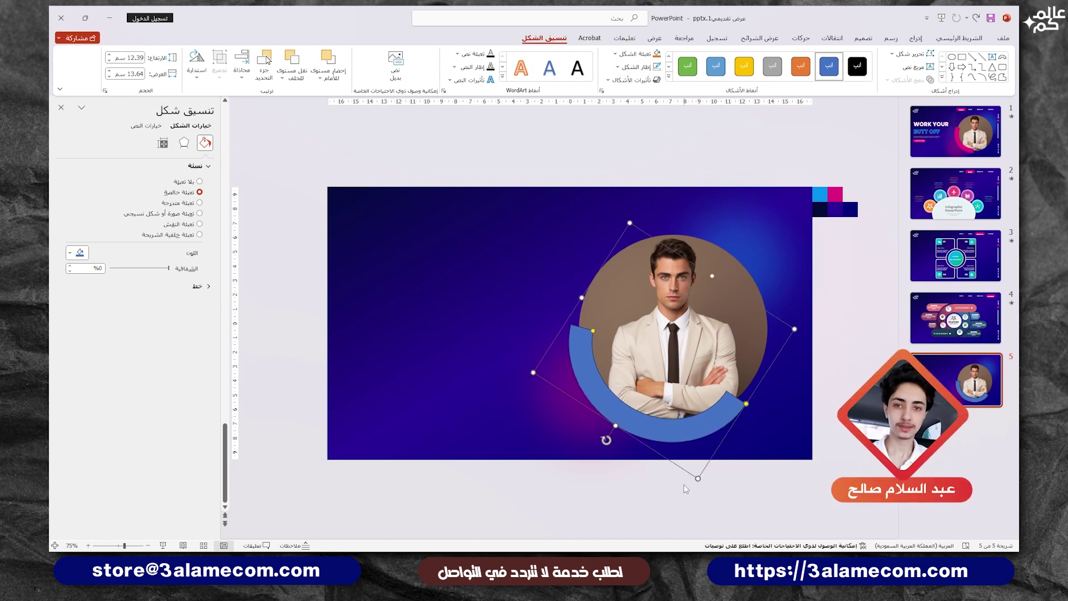
Make the arc pink with a 13 pt pink glow and rotate it slightly
click(637, 53)
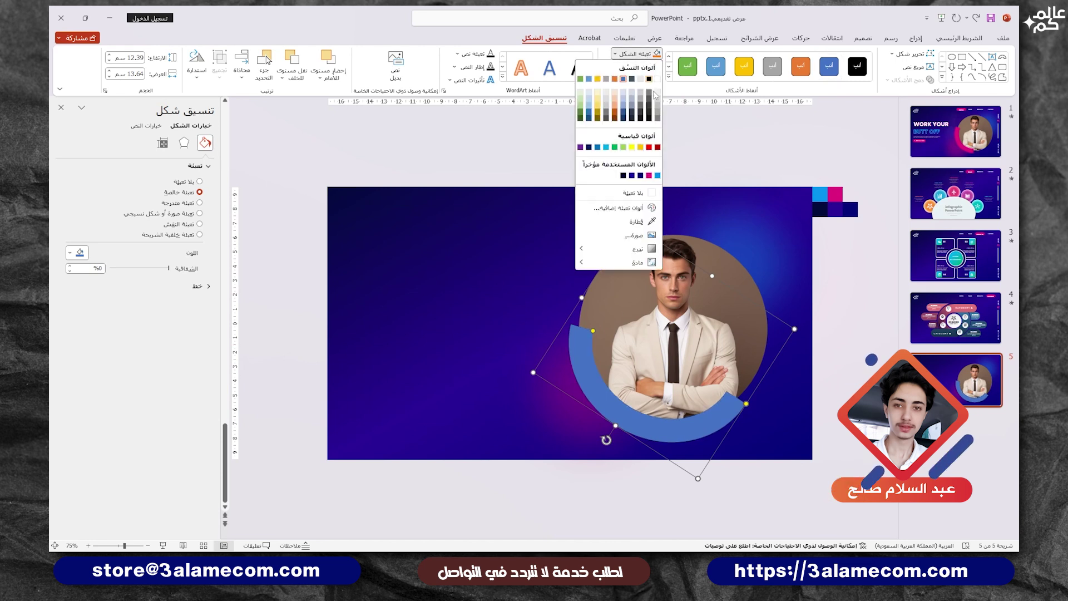
click(640, 173)
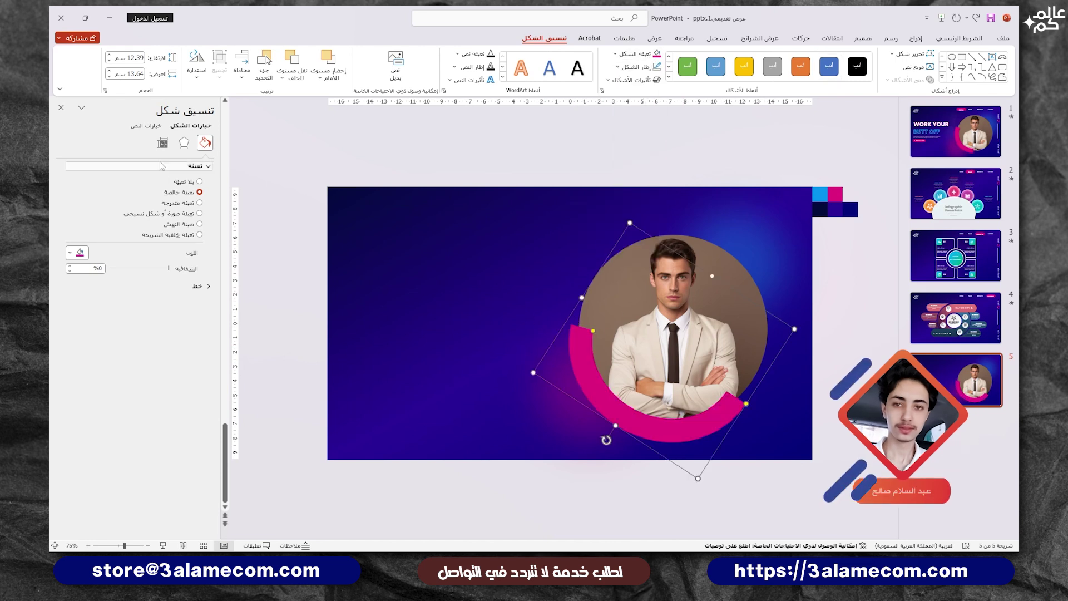
click(183, 143)
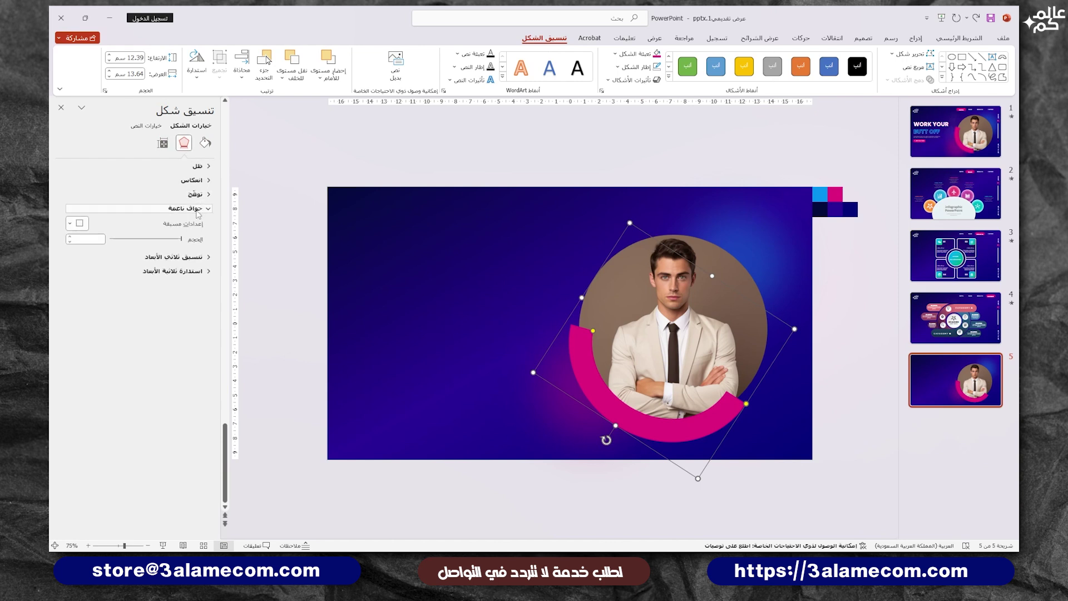
click(196, 209)
click(194, 194)
click(79, 227)
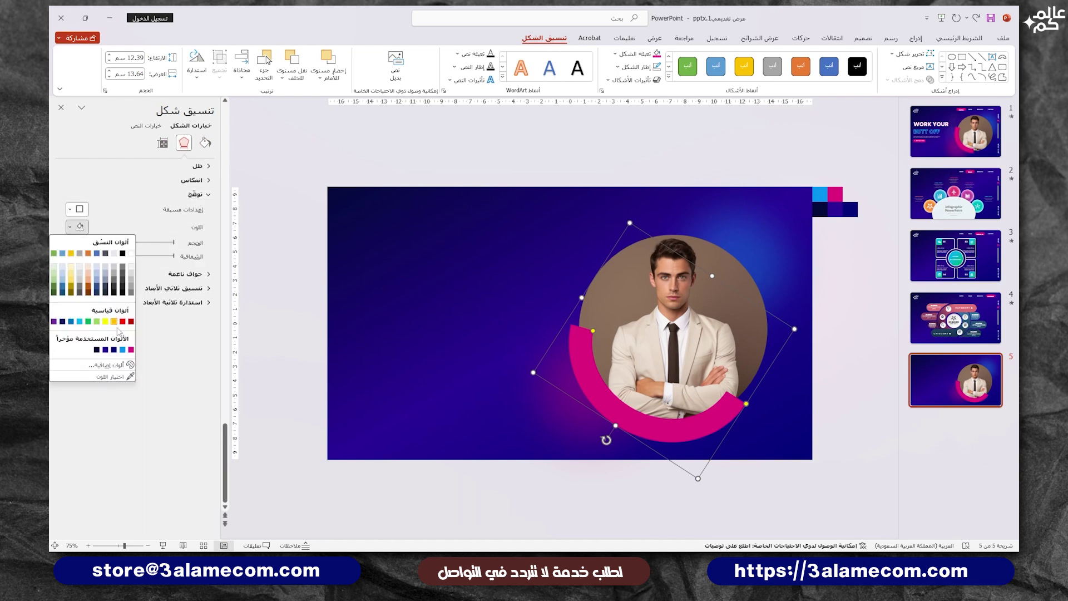
click(131, 350)
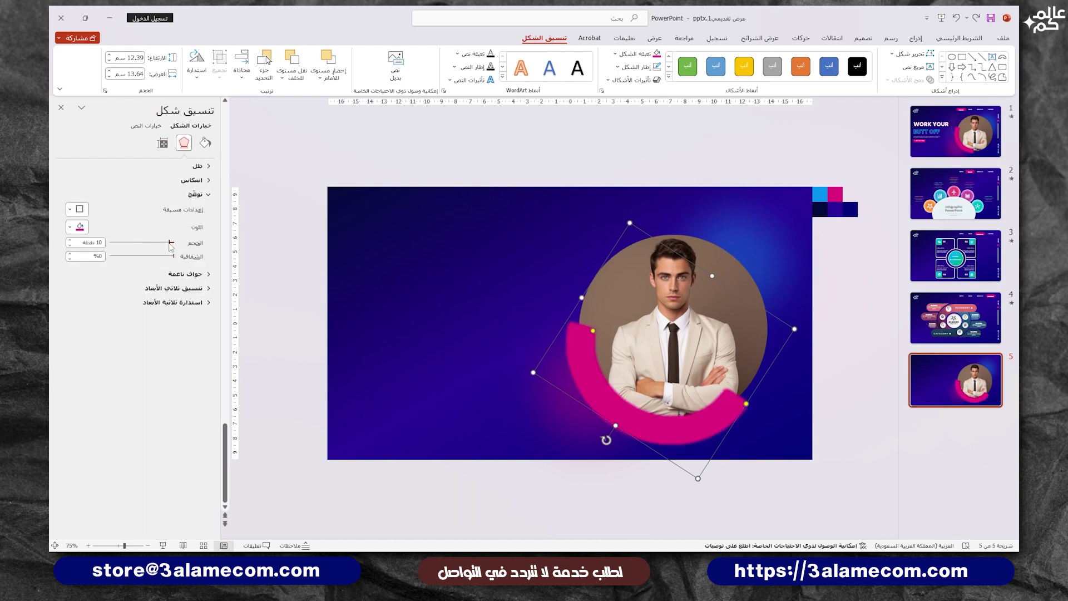
drag(170, 247, 124, 263)
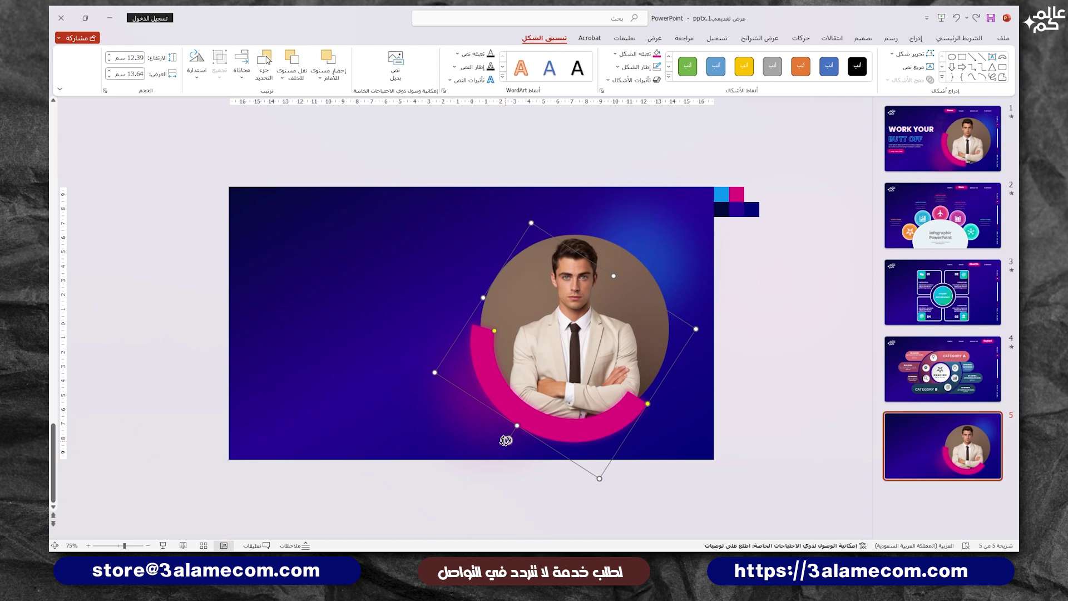
mouse_move(505, 440)
mouse_down()
mouse_move(484, 437)
mouse_move(503, 410)
mouse_up()
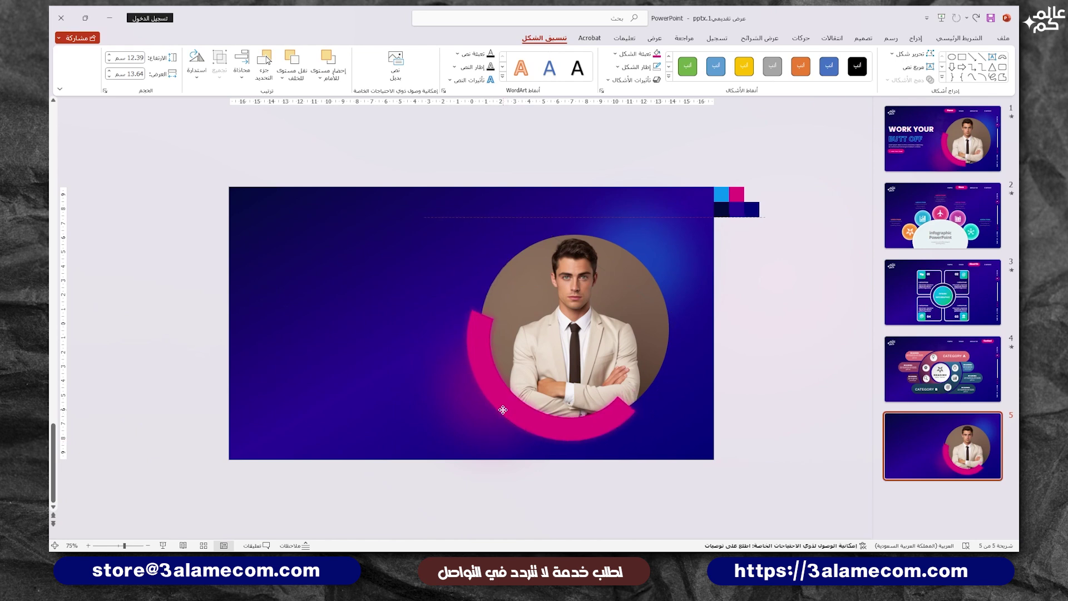
click(362, 382)
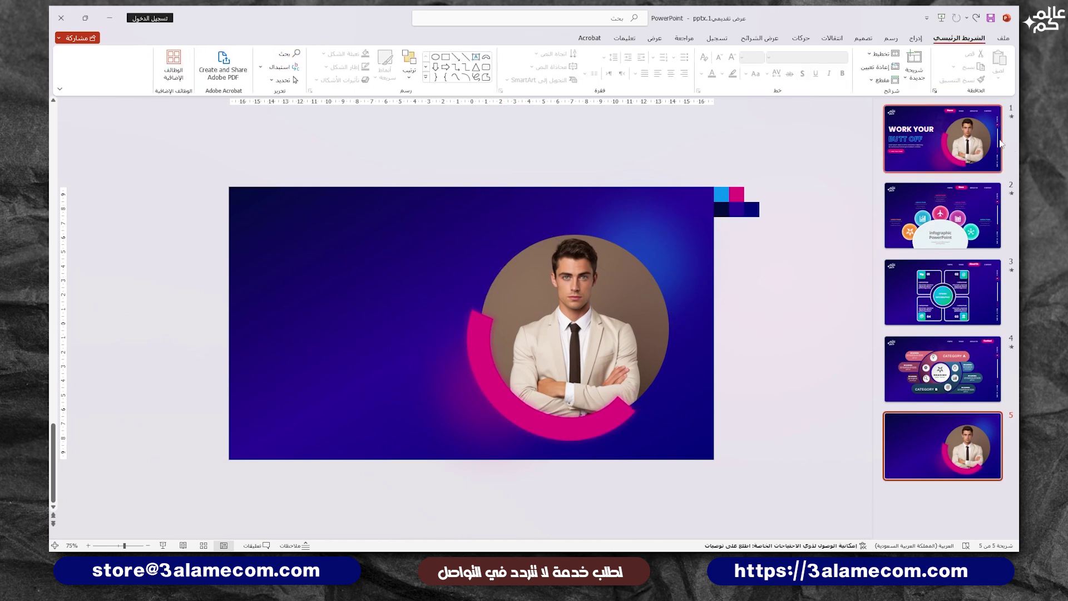
Copy slide 1's vertical SLIDE / NEXT SLIDE group and paste it onto slide 5
click(942, 139)
drag(752, 477, 671, 236)
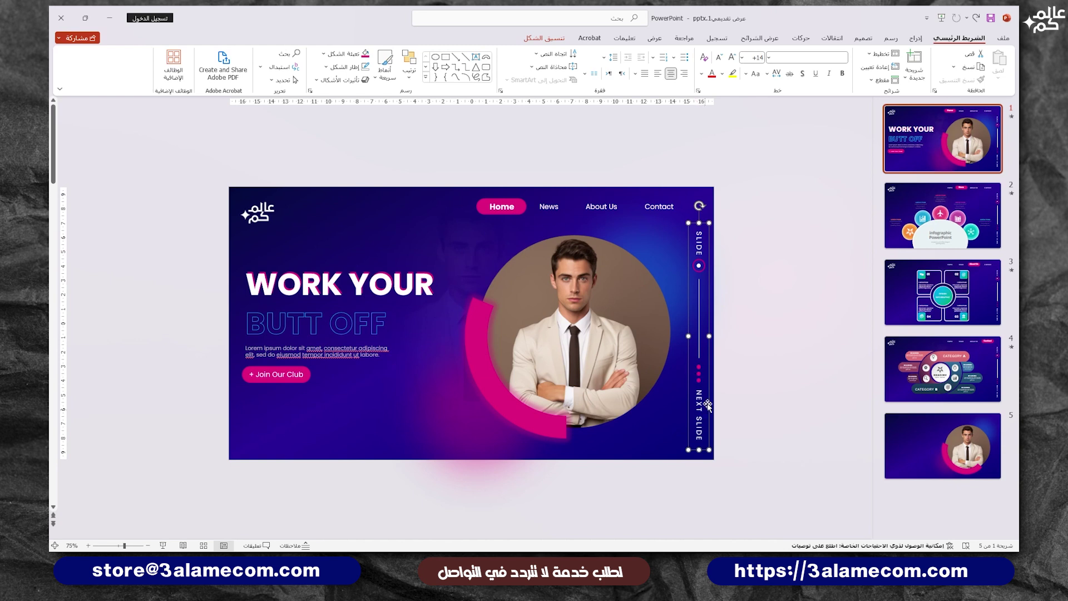
drag(711, 384, 750, 384)
key(ctrl+z)
click(935, 428)
key(ctrl+v)
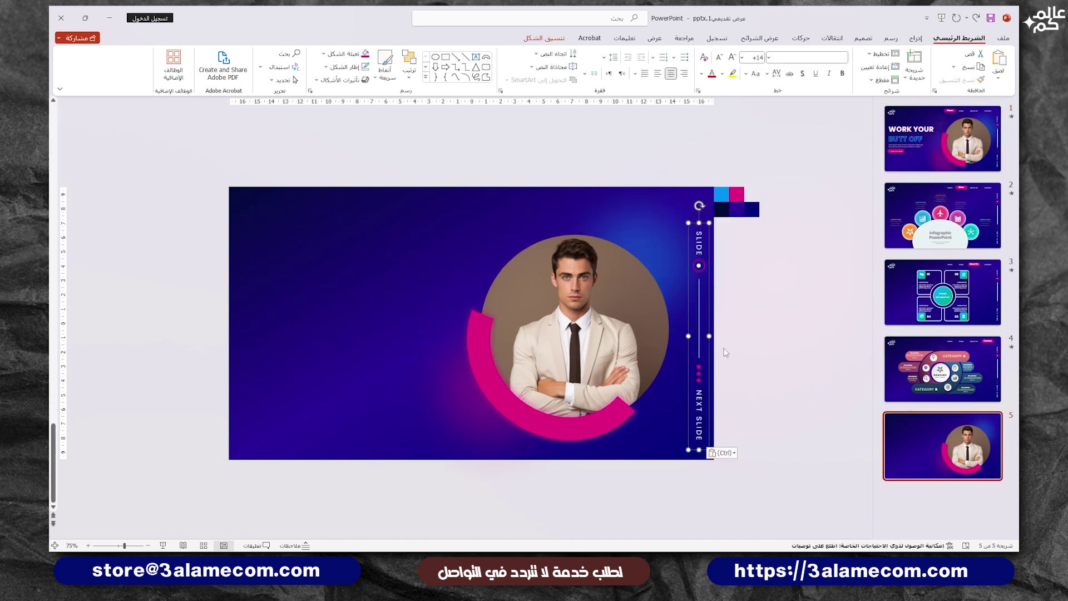
click(799, 416)
Copy the WORK YOUR / BUTT OFF headline, Lorem paragraph and Join Our Club button to slide 5
click(942, 139)
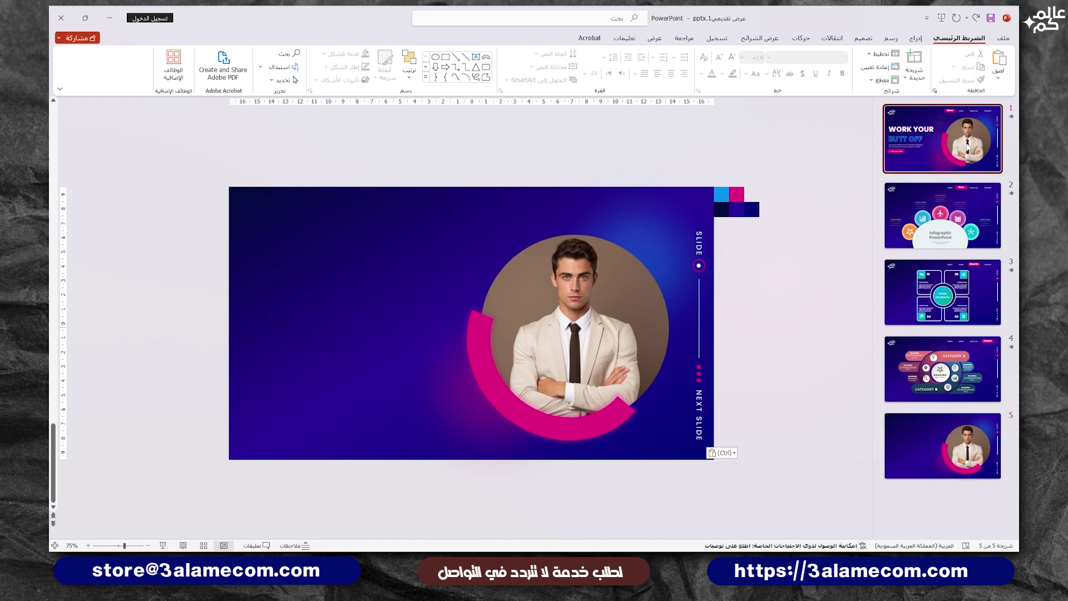
click(340, 284)
shift+click(346, 321)
shift+click(312, 351)
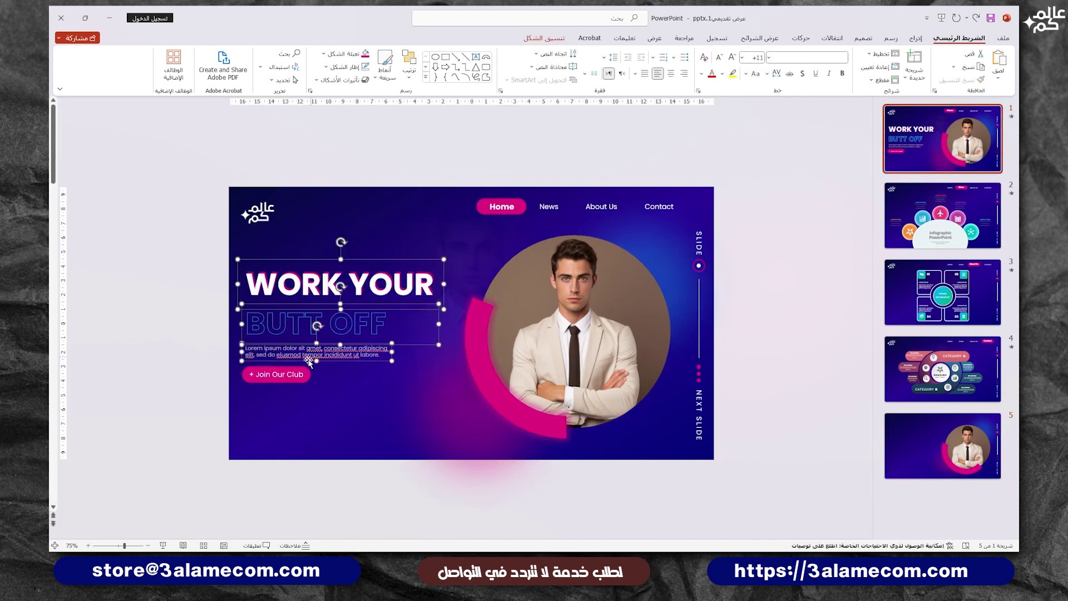
shift+click(289, 377)
key(ctrl+c)
click(912, 465)
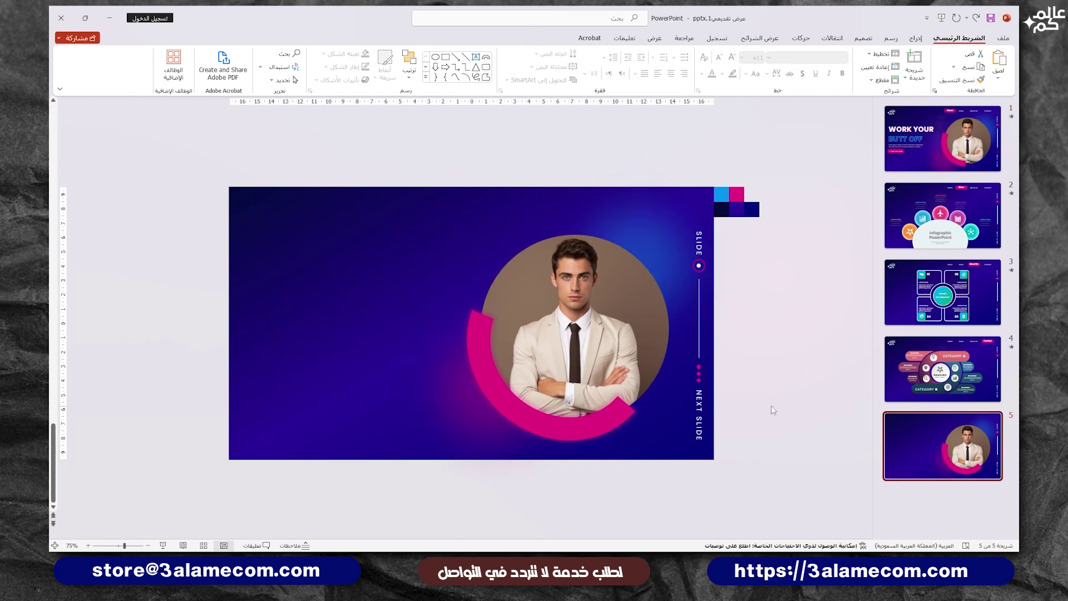
key(ctrl+v)
Park the pasted text off-slide and paste a separate WORK YOUR text box onto the slide
drag(357, 284, 134, 284)
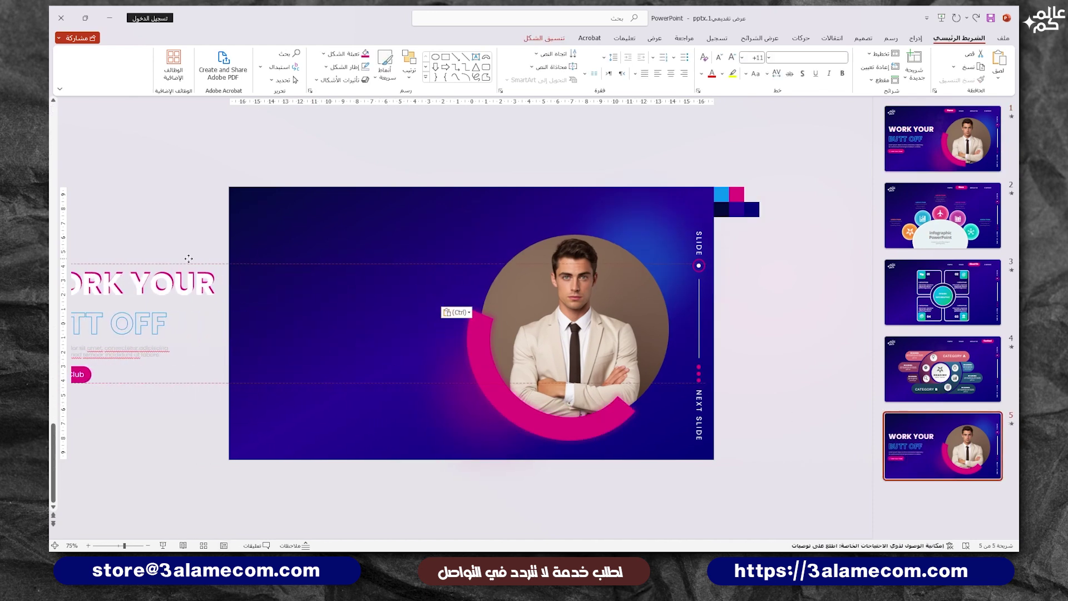
key(Escape)
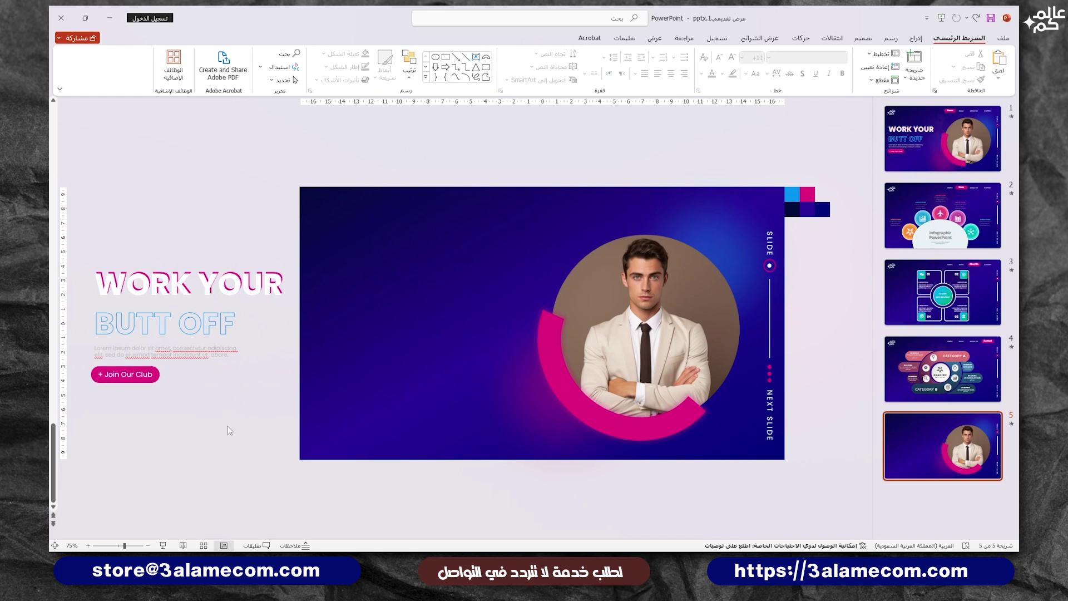
click(249, 306)
drag(284, 283, 96, 282)
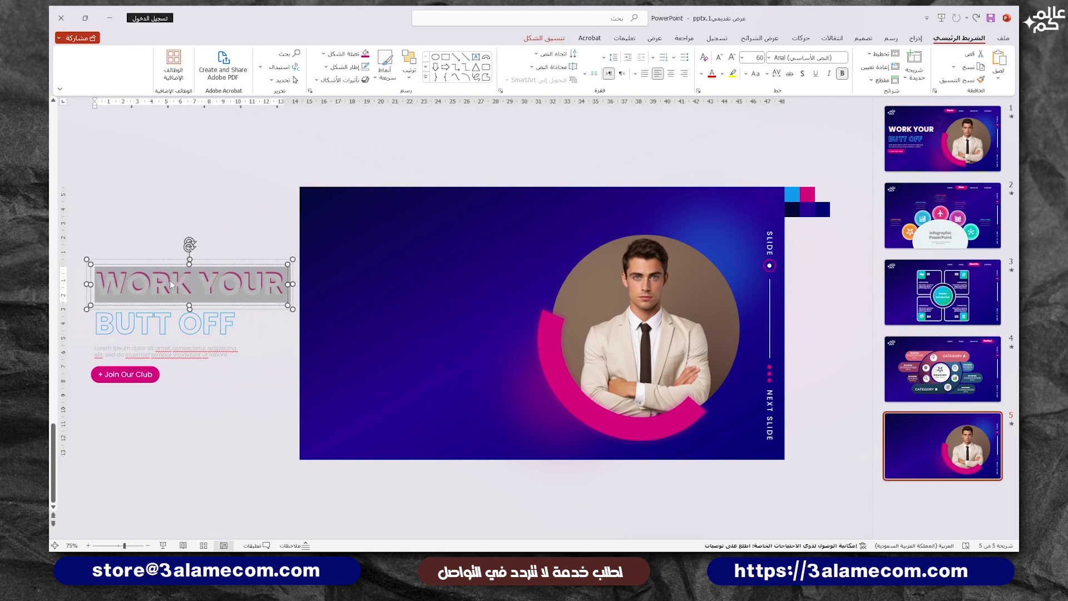
key(ctrl+c)
click(374, 277)
key(ctrl+v)
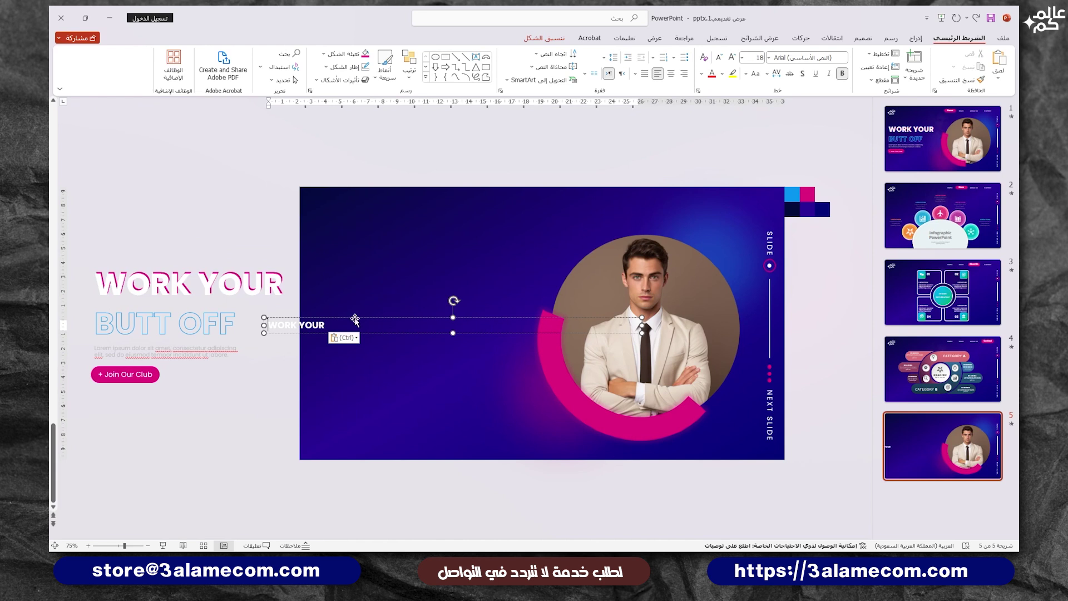
drag(355, 314, 448, 272)
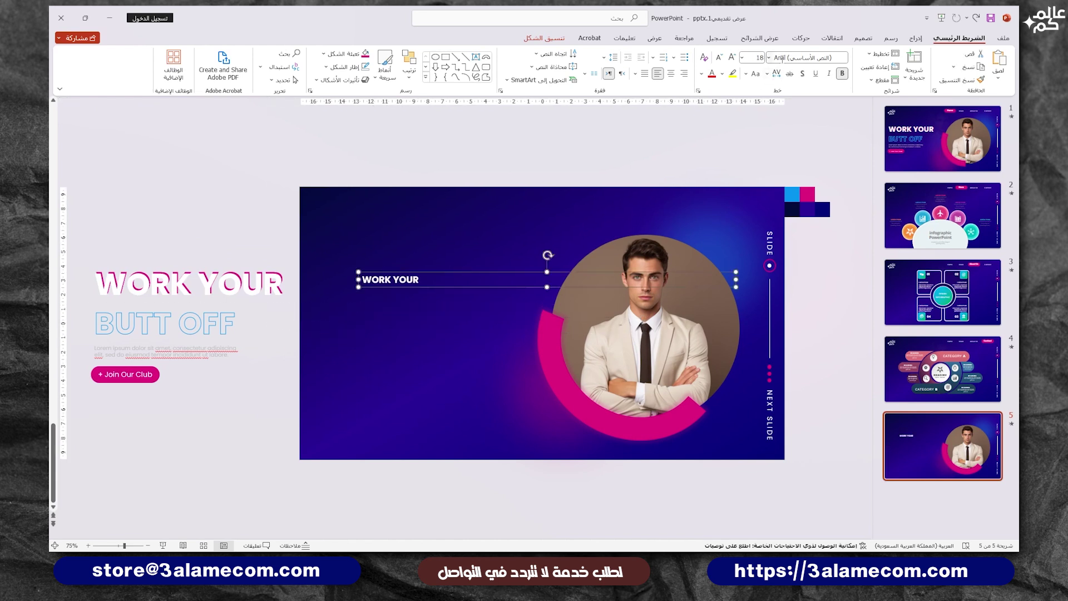
Enlarge WORK YOUR to 60 pt and place it on the left of the slide
click(732, 58)
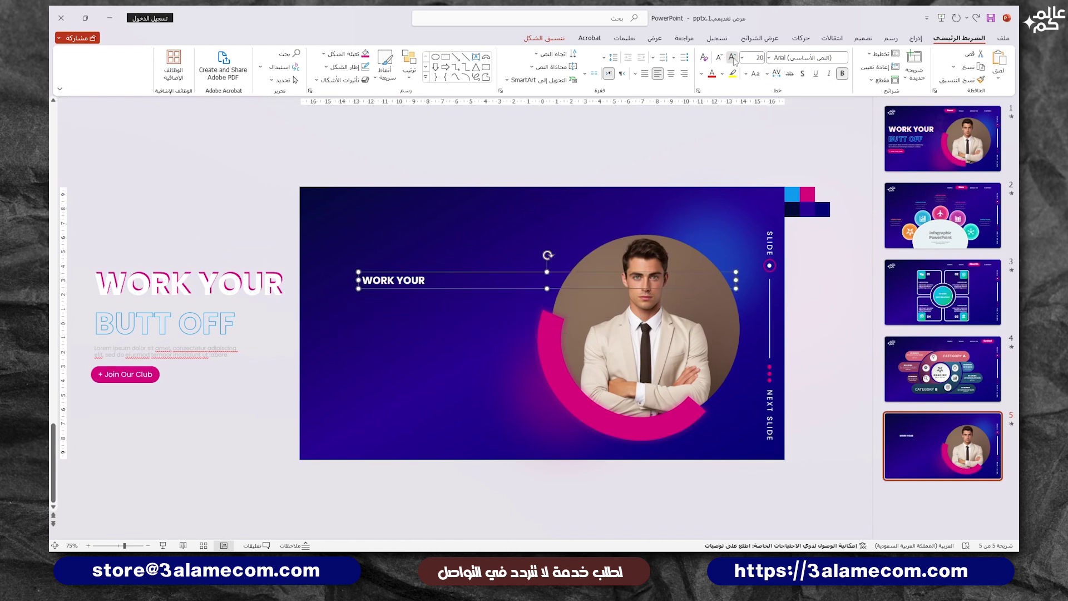
click(732, 57)
click(732, 57)
click(732, 58)
click(732, 57)
click(732, 57)
click(732, 58)
click(732, 57)
click(732, 58)
click(732, 57)
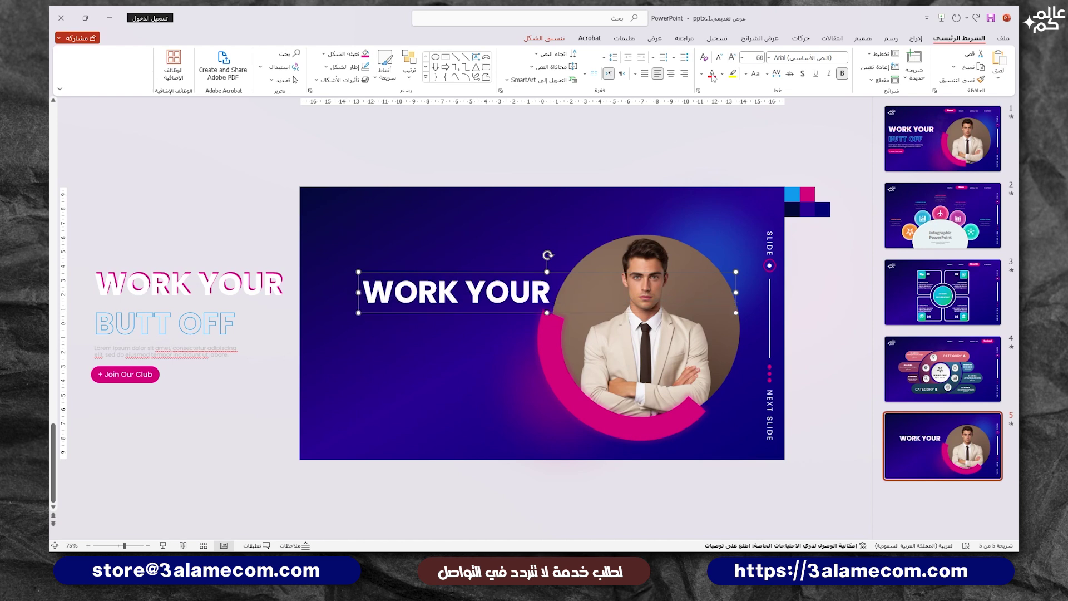
drag(471, 269, 423, 267)
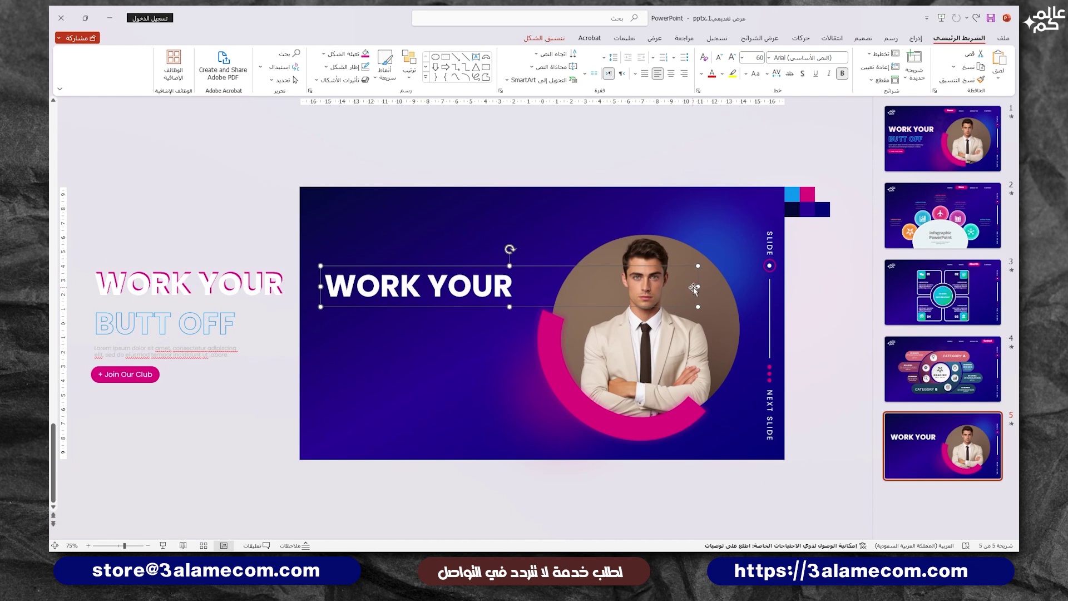
drag(323, 286, 519, 288)
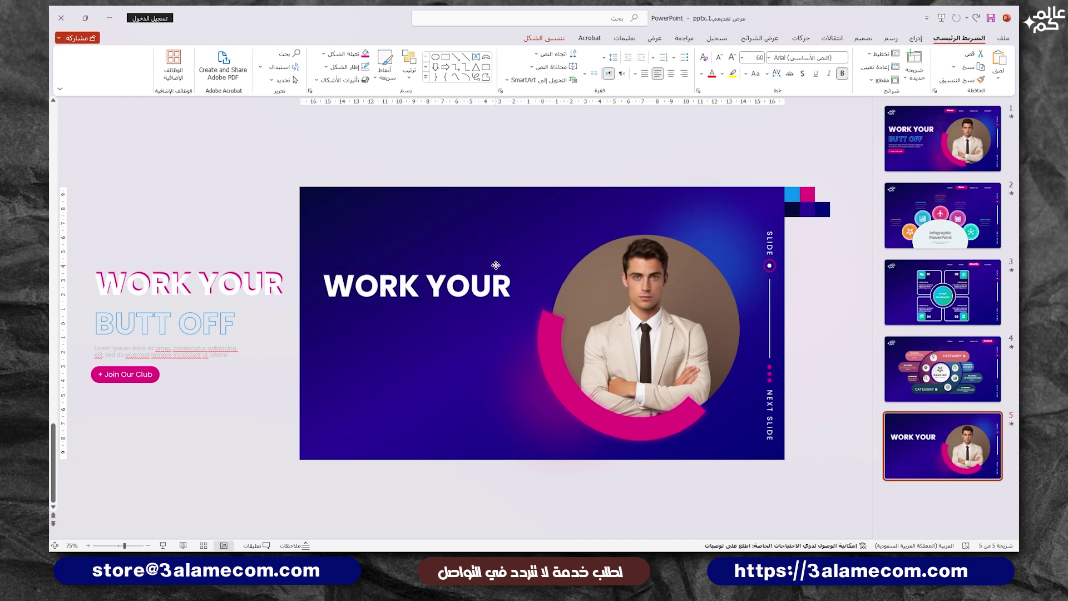
click(433, 270)
Duplicate WORK YOUR, colour the copy pink and send it behind the white text
key(ctrl+d)
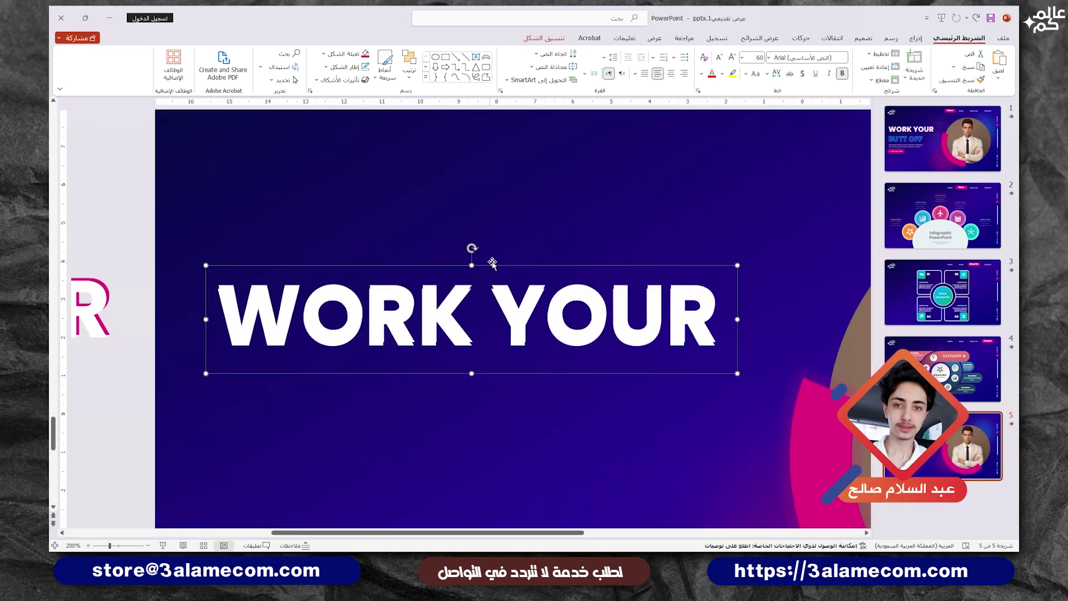
scroll(434, 267, up, 10)
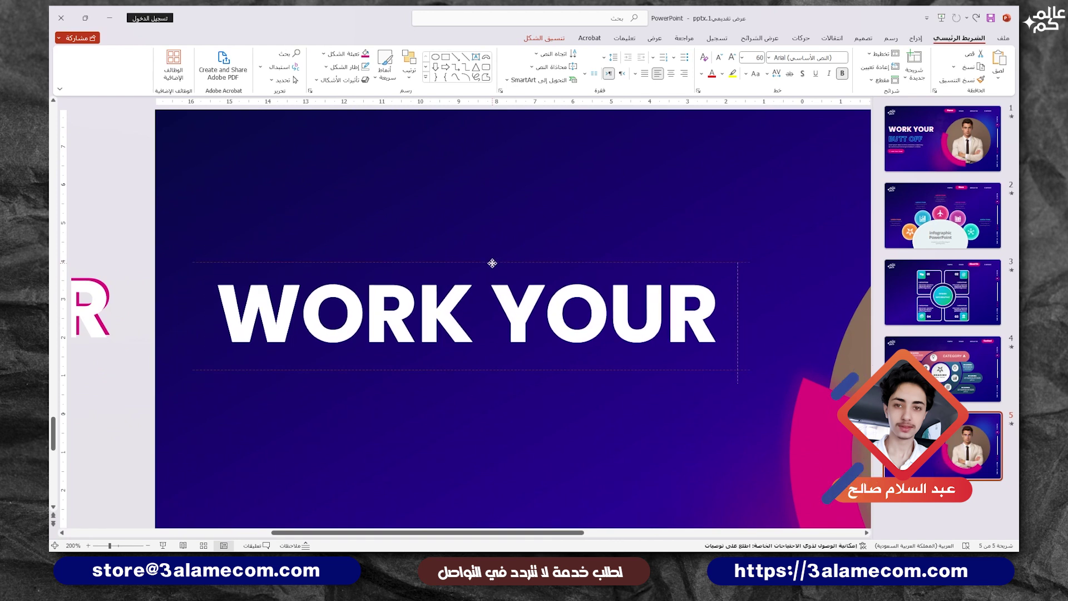
click(492, 263)
click(703, 74)
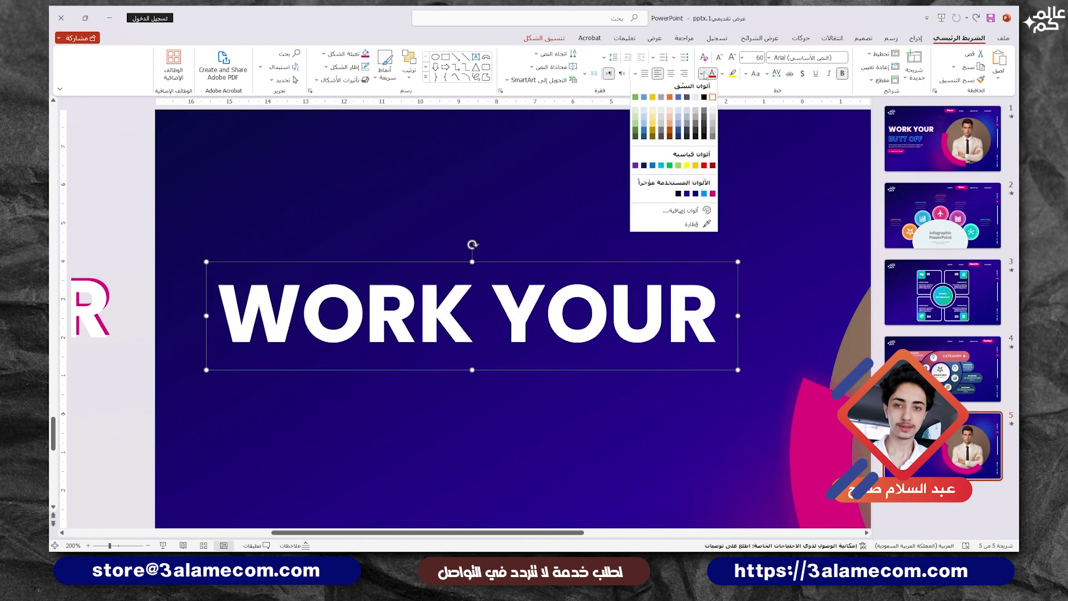
click(712, 193)
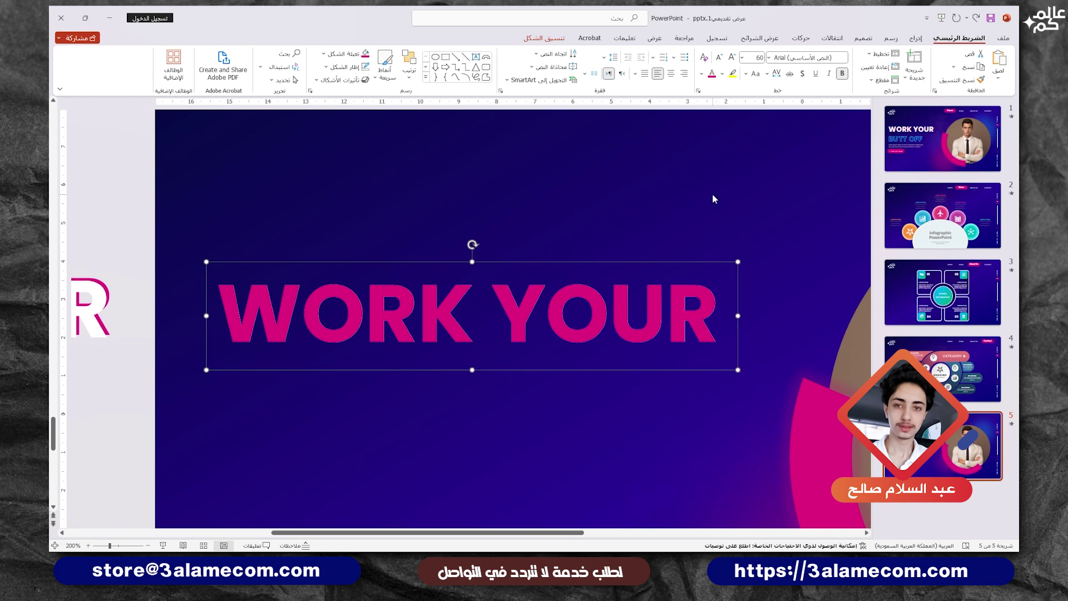
right_click(555, 262)
key(ctrl+z)
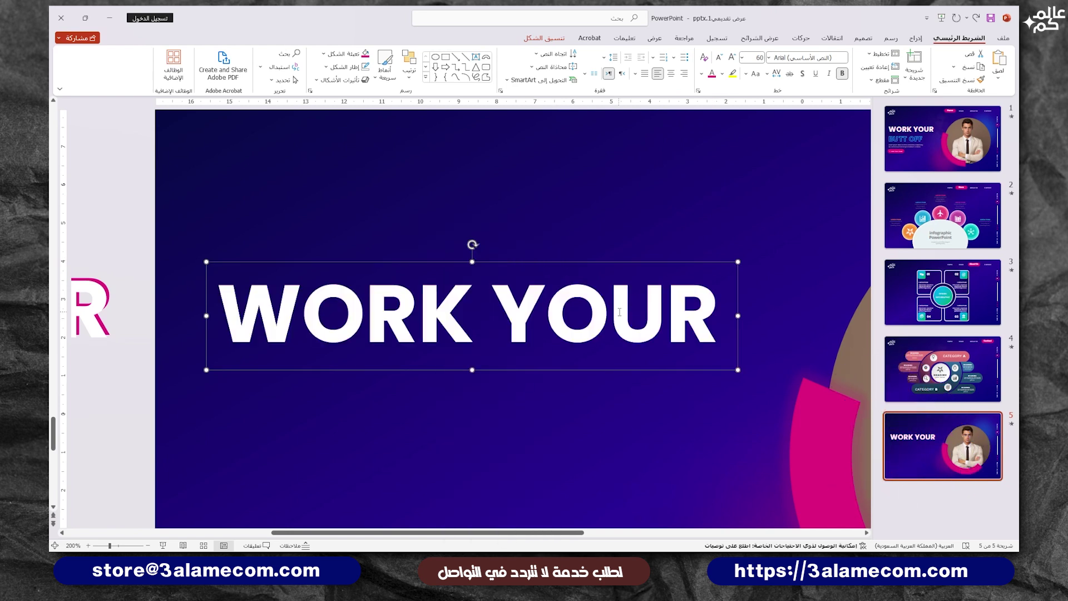
Nudge the white headline up and right so the pink copy shows as an offset shadow
key(ctrl+Up)
key(ctrl+Up)
key(ctrl+Up)
key(ctrl+Right)
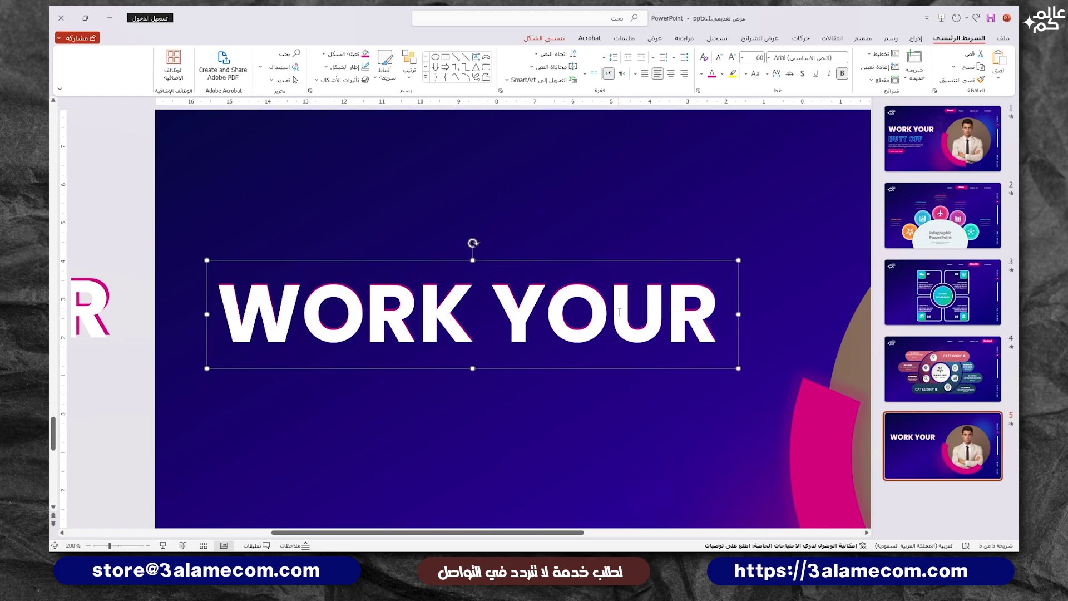
key(ctrl+Right)
key(ctrl+Right)
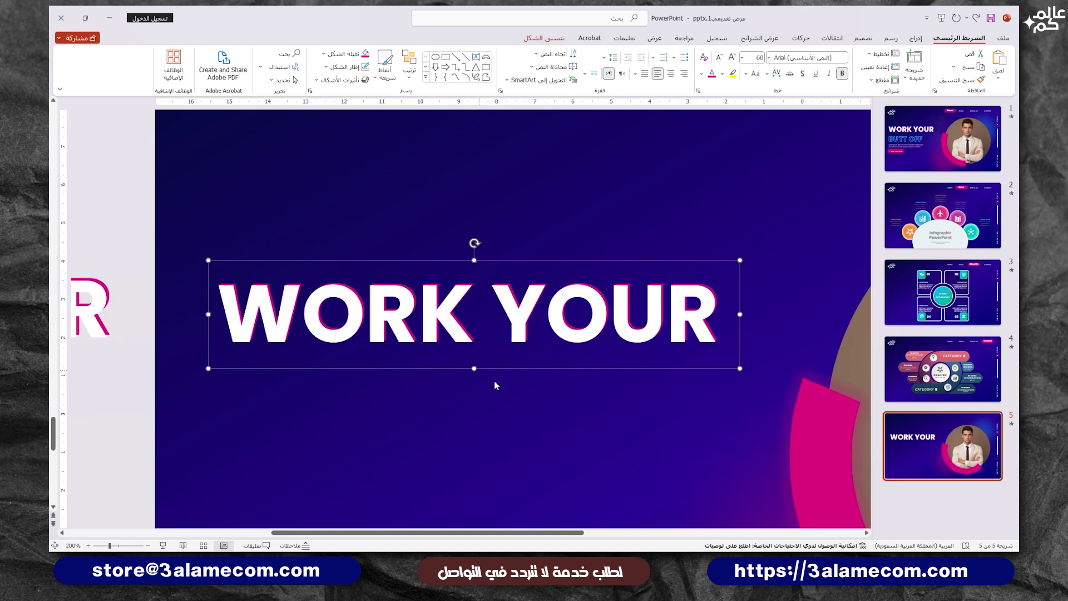
click(519, 413)
scroll(519, 412, down, 6)
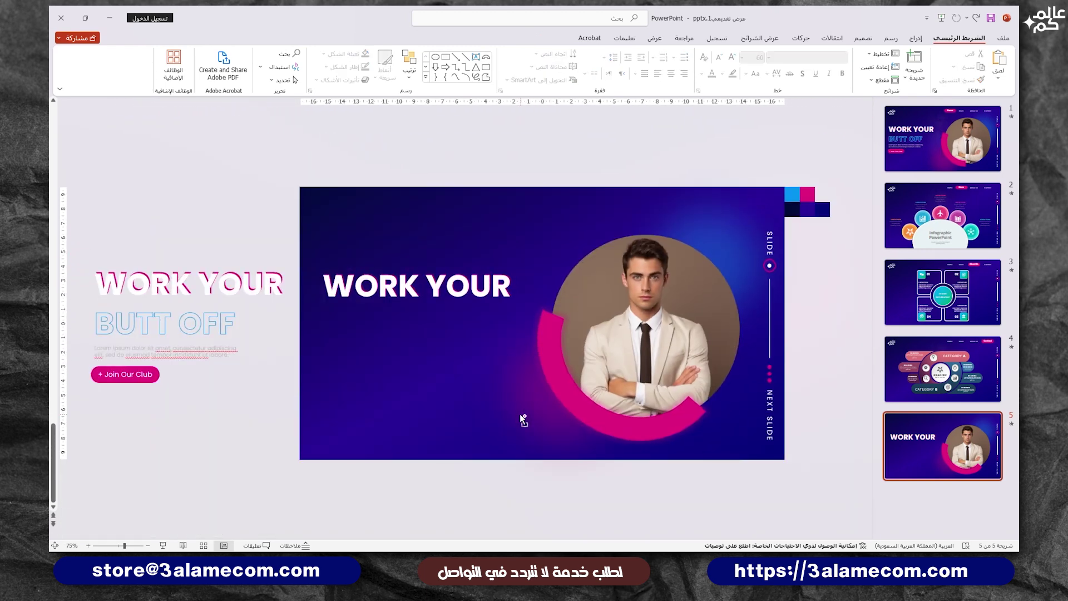
Add a 'BUTT OFF' line under the WORK YOUR headline, matching its solid white style
click(409, 309)
drag(393, 303, 388, 357)
triple_click(198, 333)
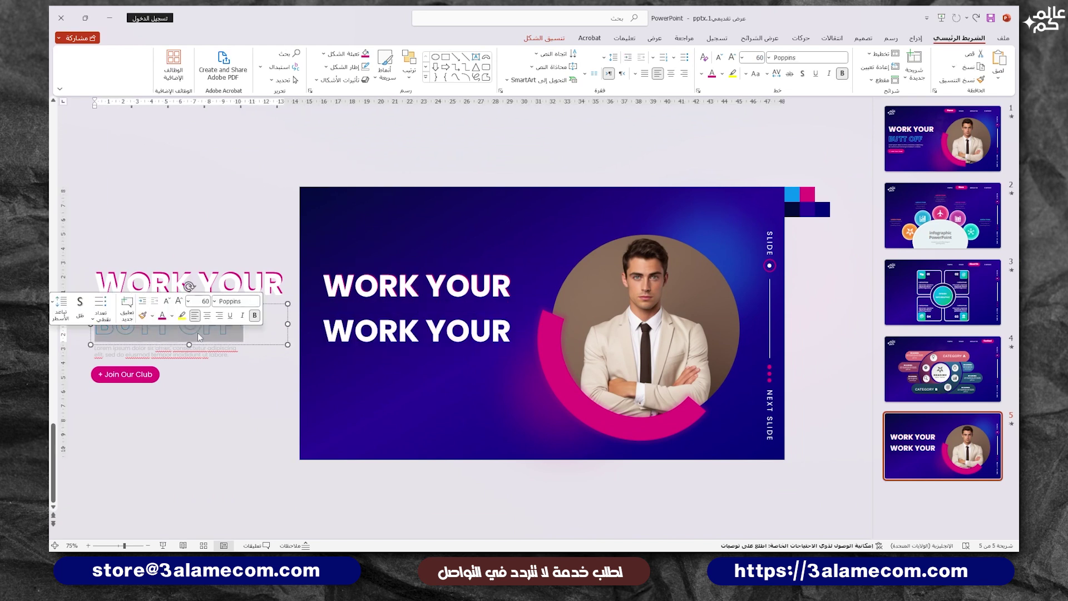
key(ctrl+c)
triple_click(329, 326)
key(ctrl+v)
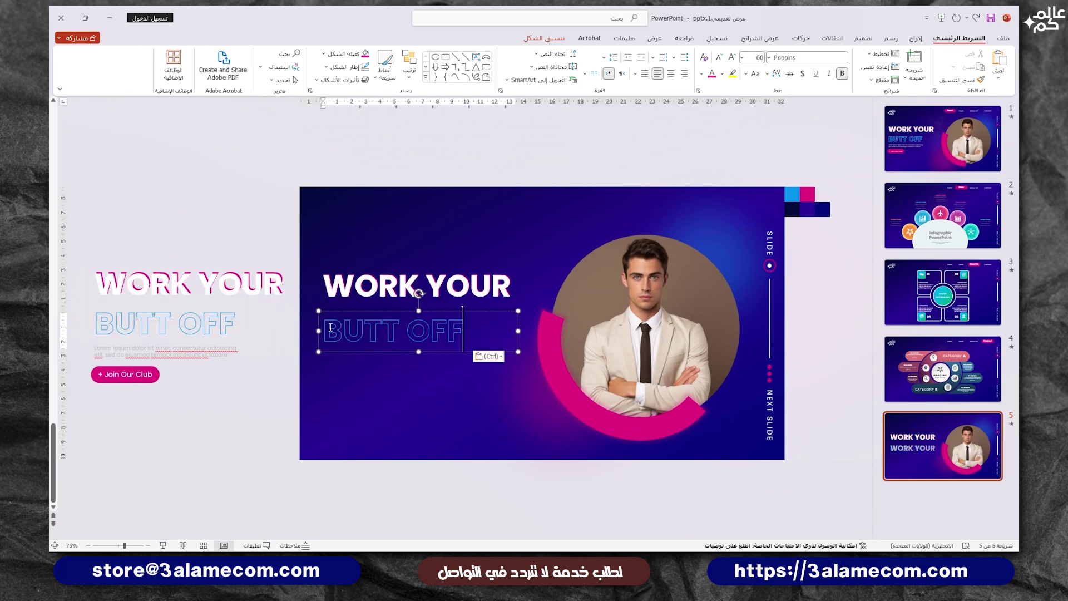
click(489, 356)
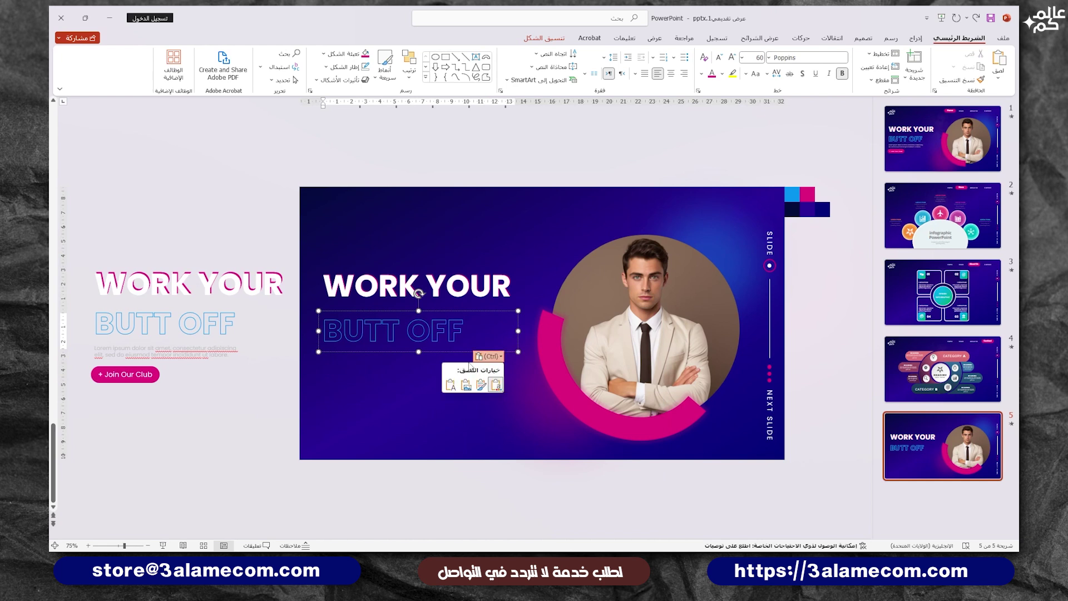
click(448, 386)
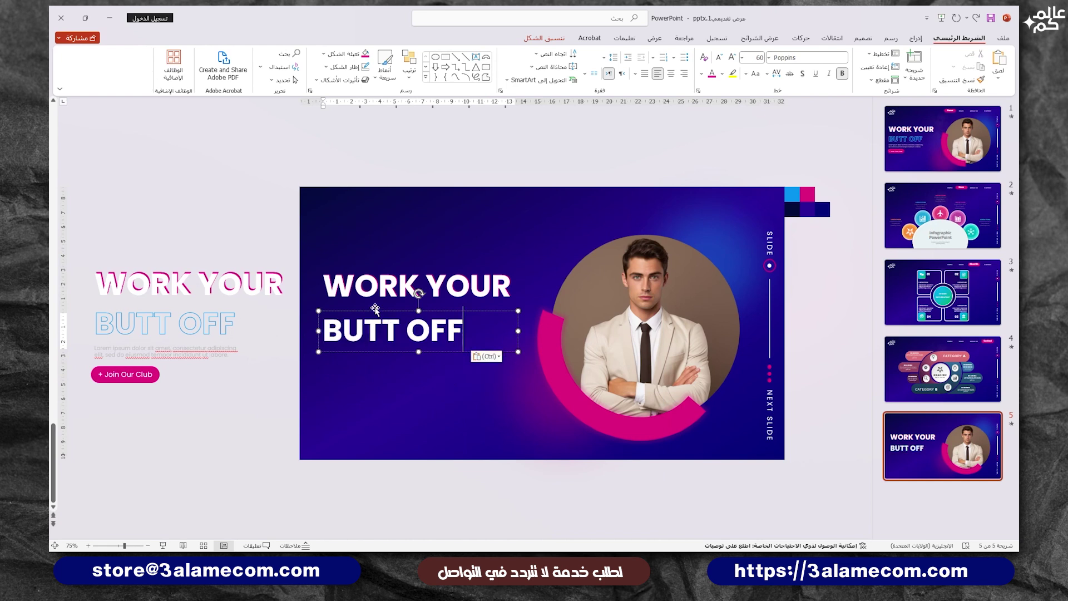
Give the BUTT OFF text no fill and a solid light-blue 1 pt outline
right_click(413, 311)
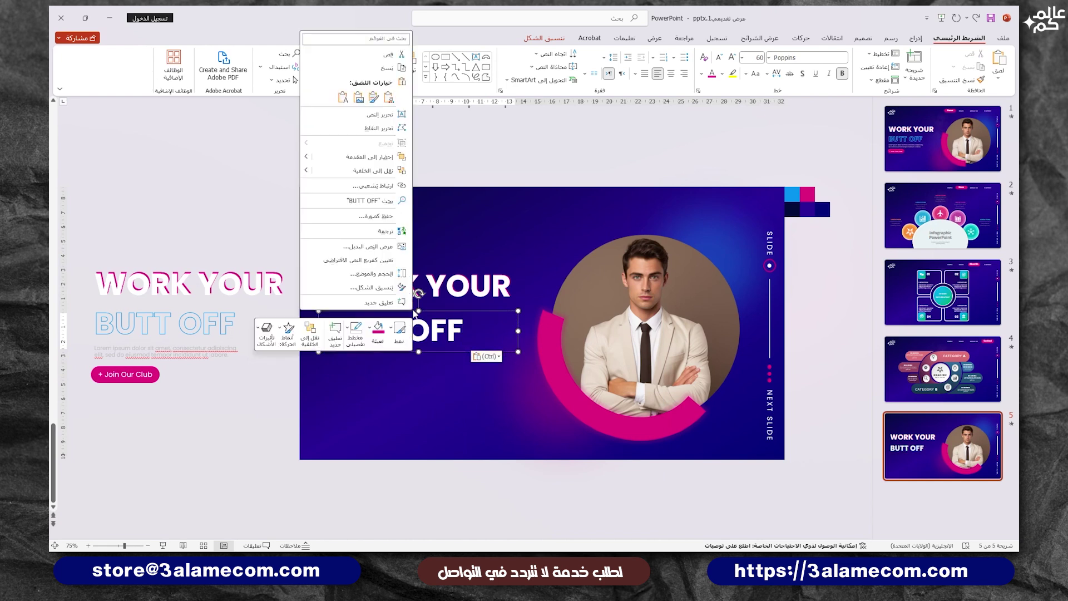
click(367, 287)
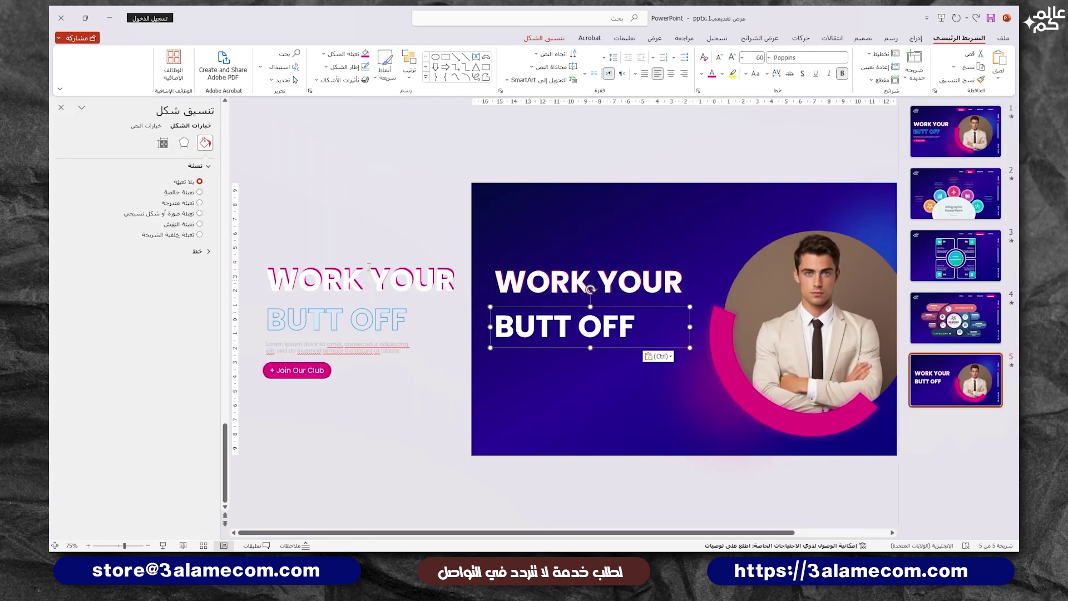
click(139, 127)
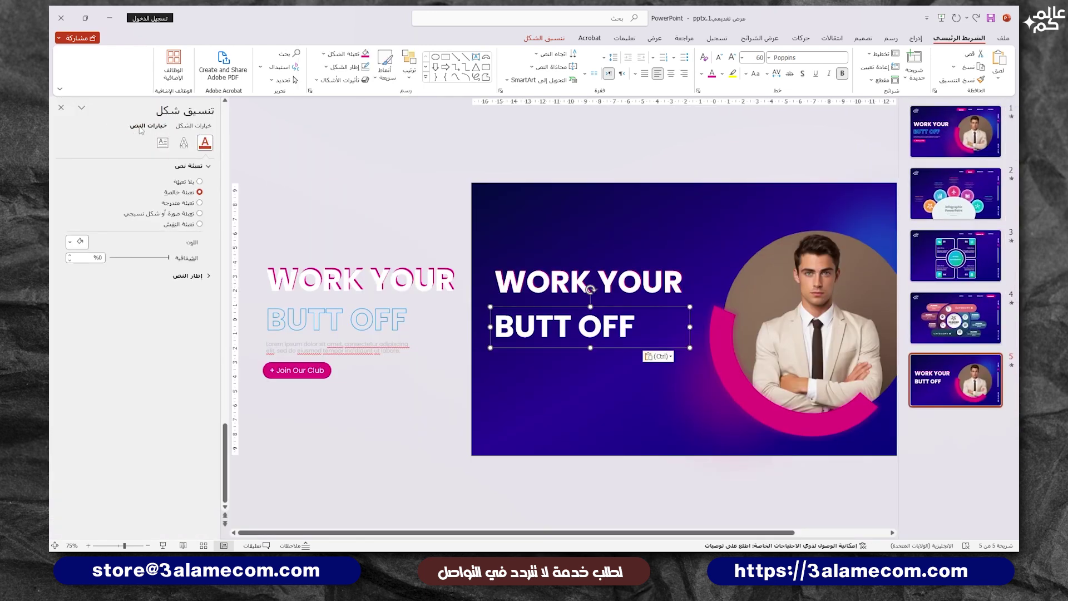
click(199, 182)
click(192, 166)
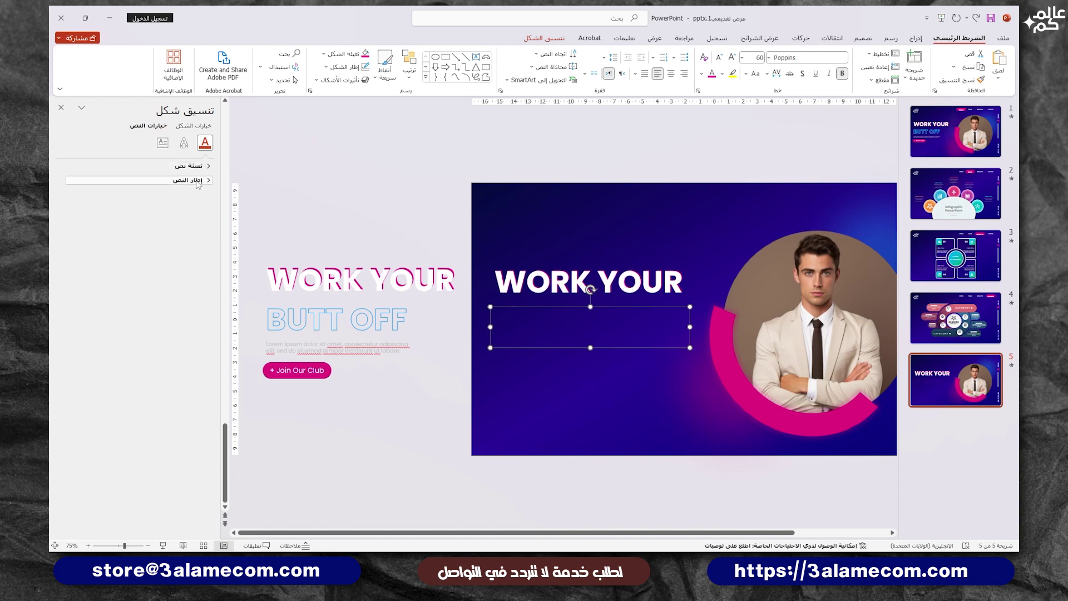
click(189, 180)
click(199, 206)
click(77, 234)
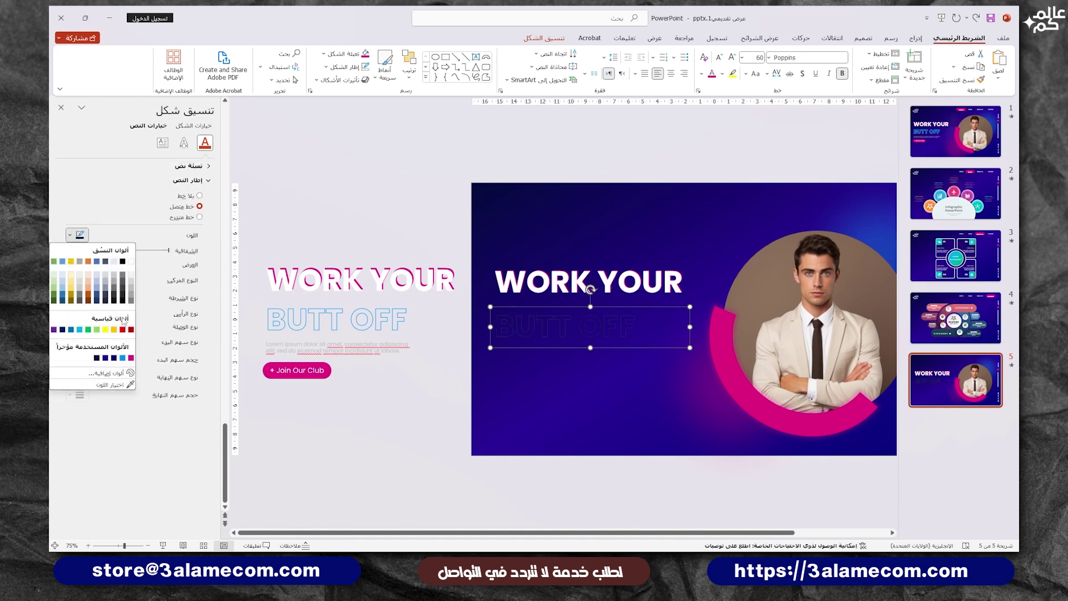
click(123, 359)
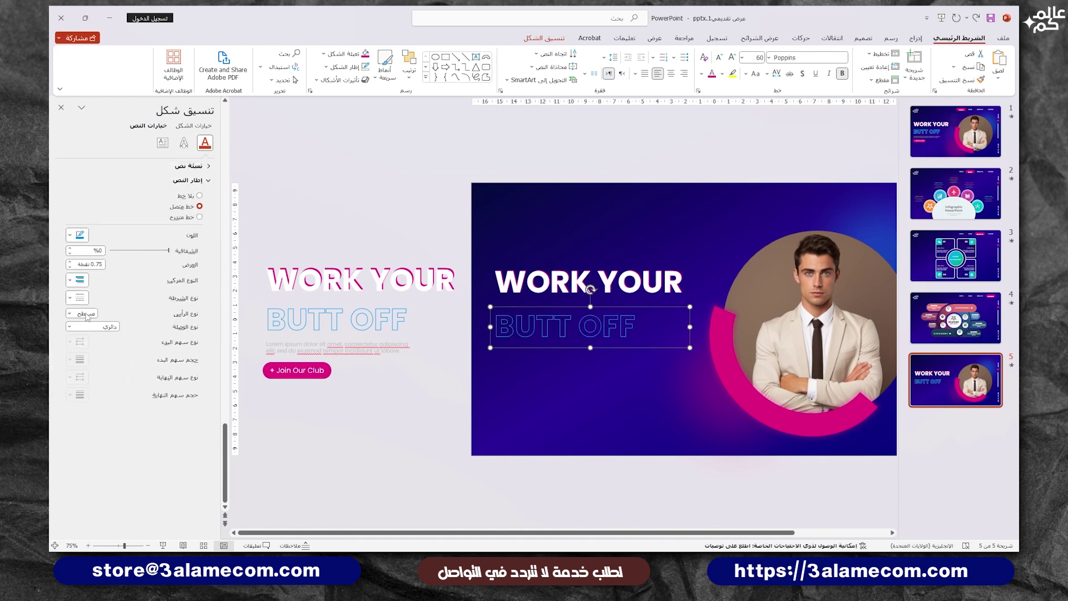
click(69, 262)
Move the Lorem ipsum paragraph onto slide 5 beneath BUTT OFF
click(389, 352)
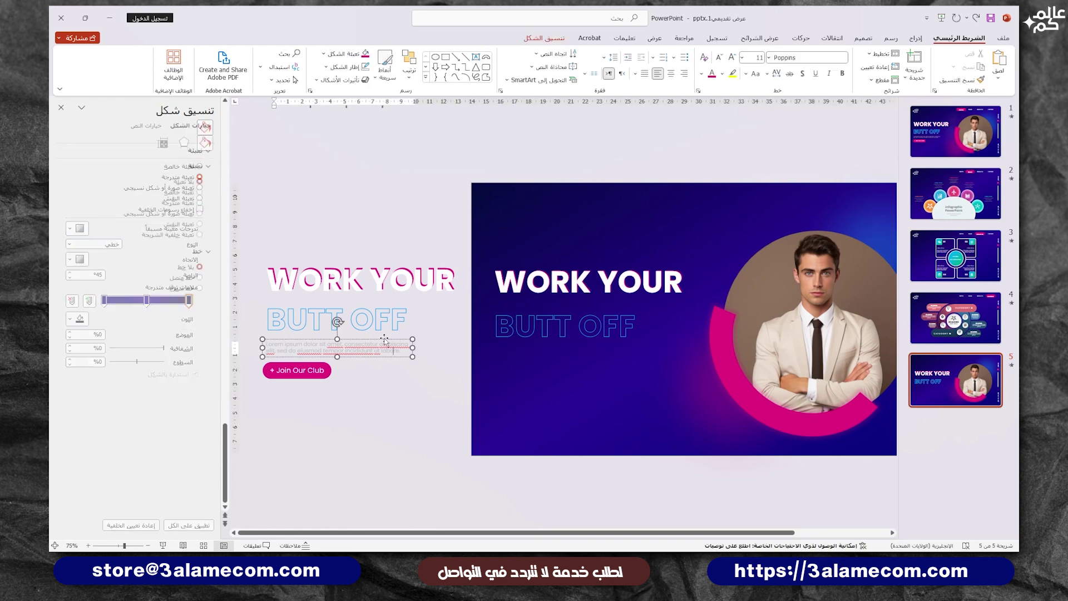
drag(389, 353, 615, 362)
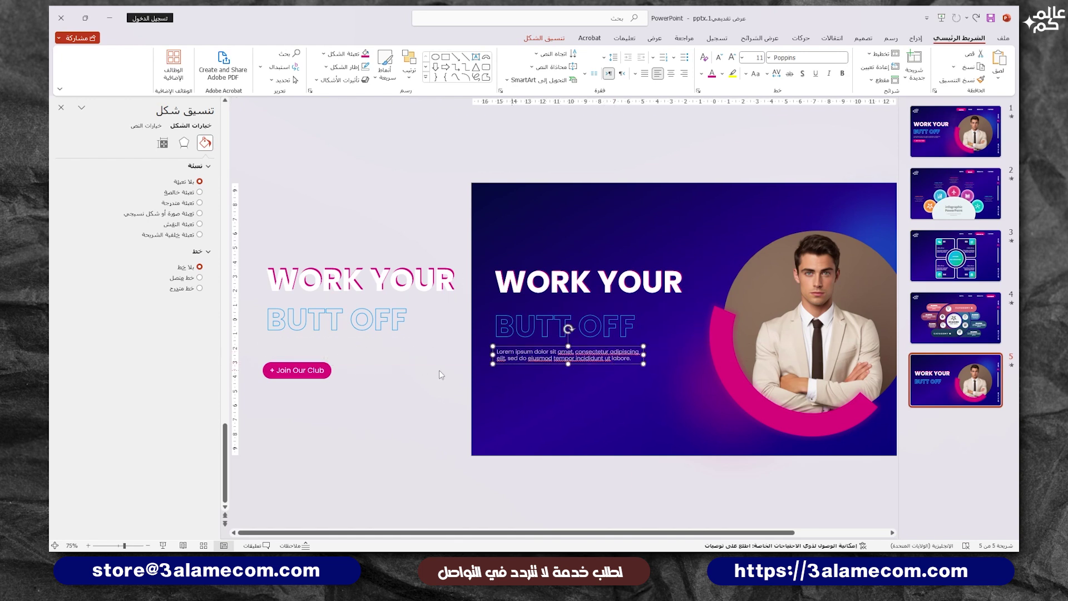
click(298, 368)
mouse_move(310, 356)
mouse_down()
mouse_move(528, 389)
mouse_move(520, 379)
mouse_up()
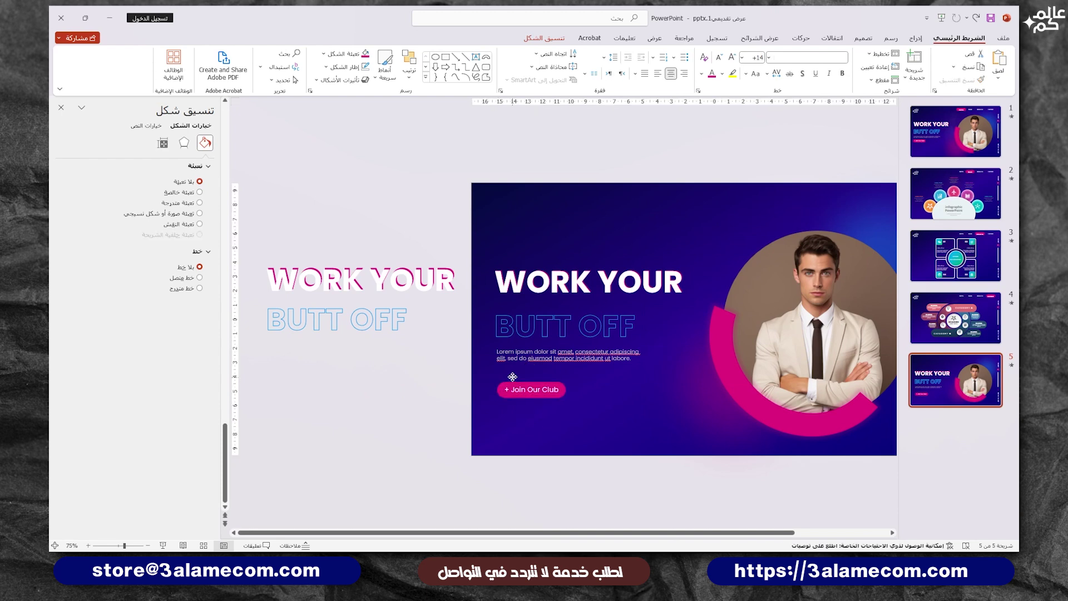
key(ctrl+z)
key(ctrl+z)
click(521, 382)
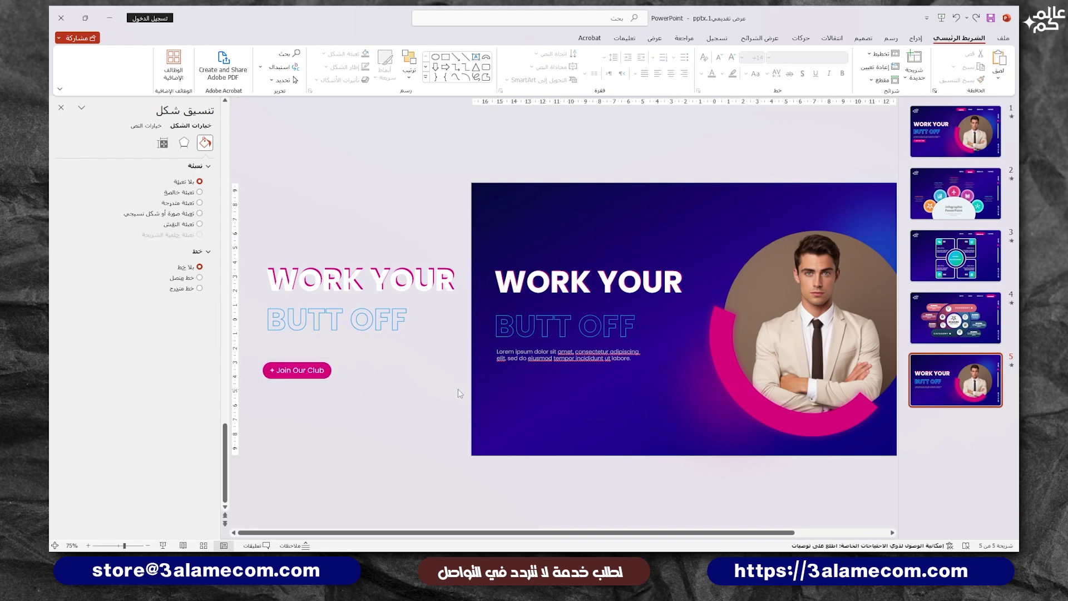
Draw a pink rounded, pill-shaped rectangle under the Lorem ipsum text
click(915, 38)
click(846, 60)
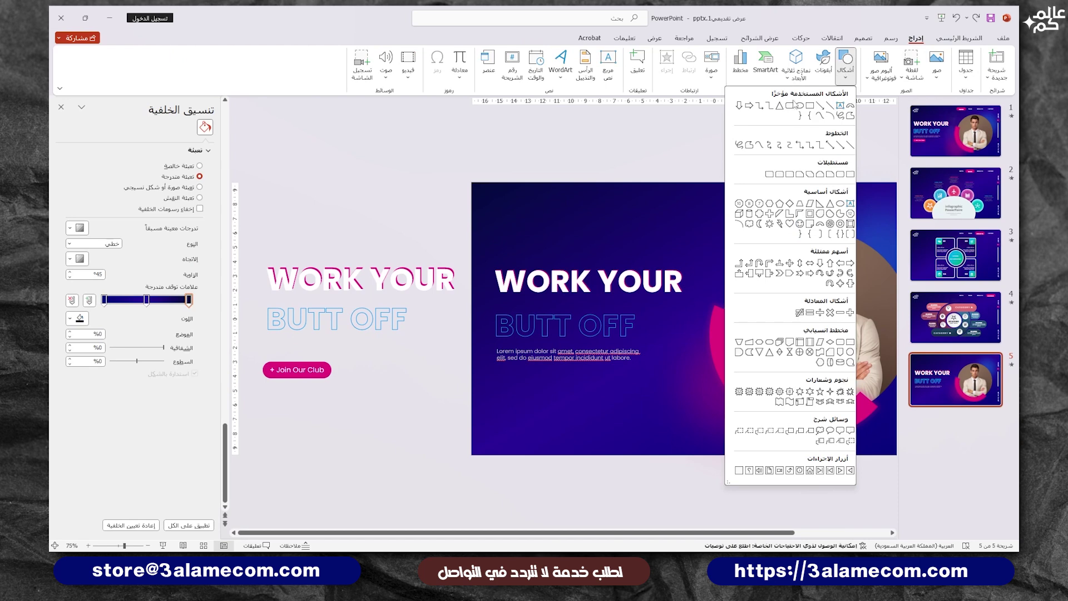
click(791, 106)
drag(495, 371, 574, 393)
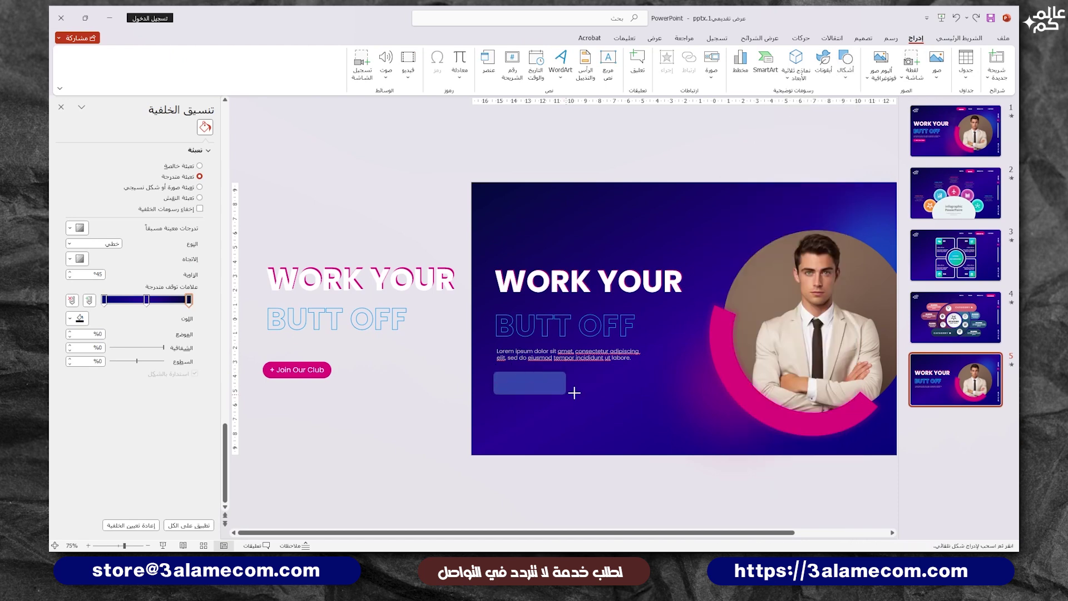
drag(497, 371, 553, 377)
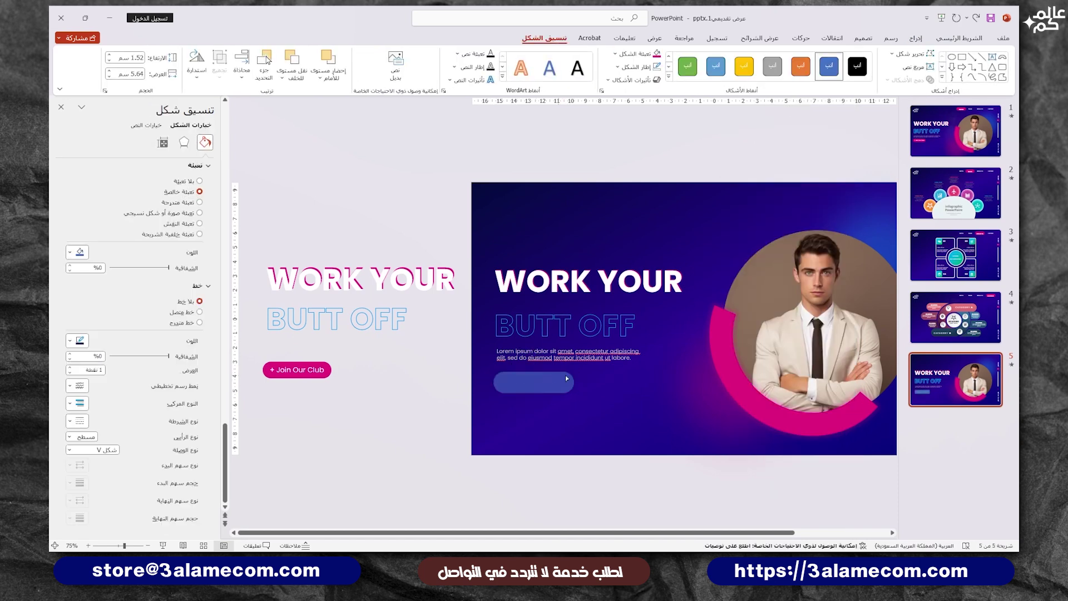
click(657, 54)
Place the Join Our Club text in front of the pink pill, centred on it
click(301, 367)
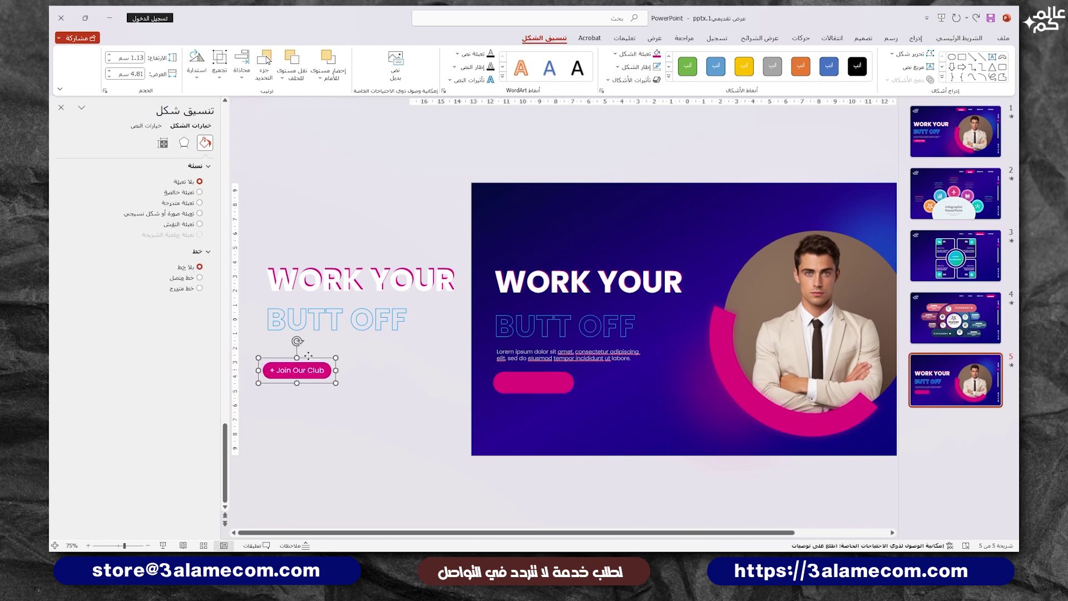
click(332, 370)
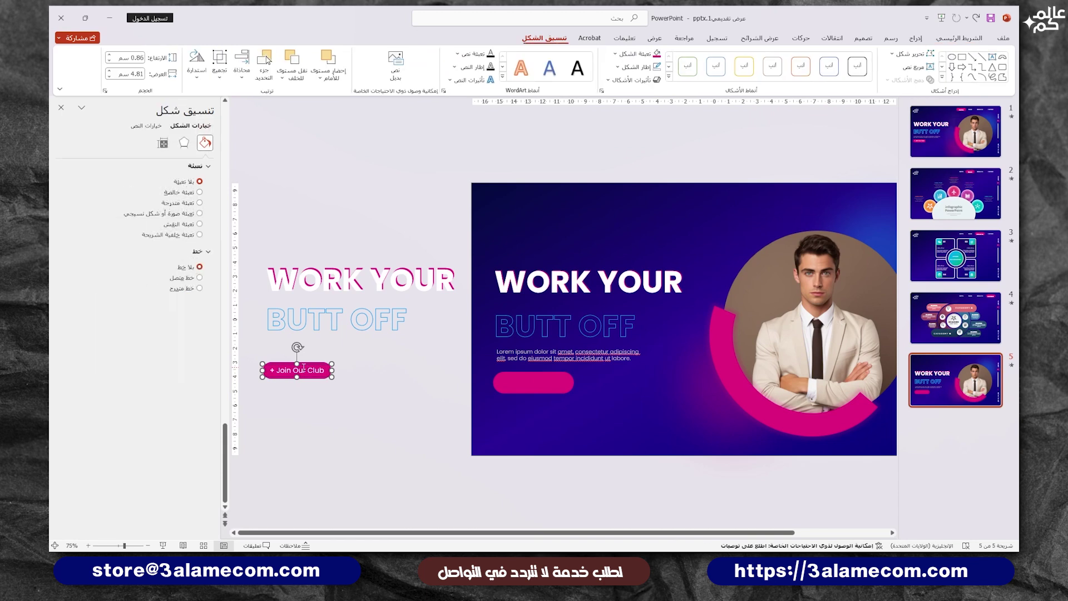
drag(332, 370, 534, 380)
right_click(534, 380)
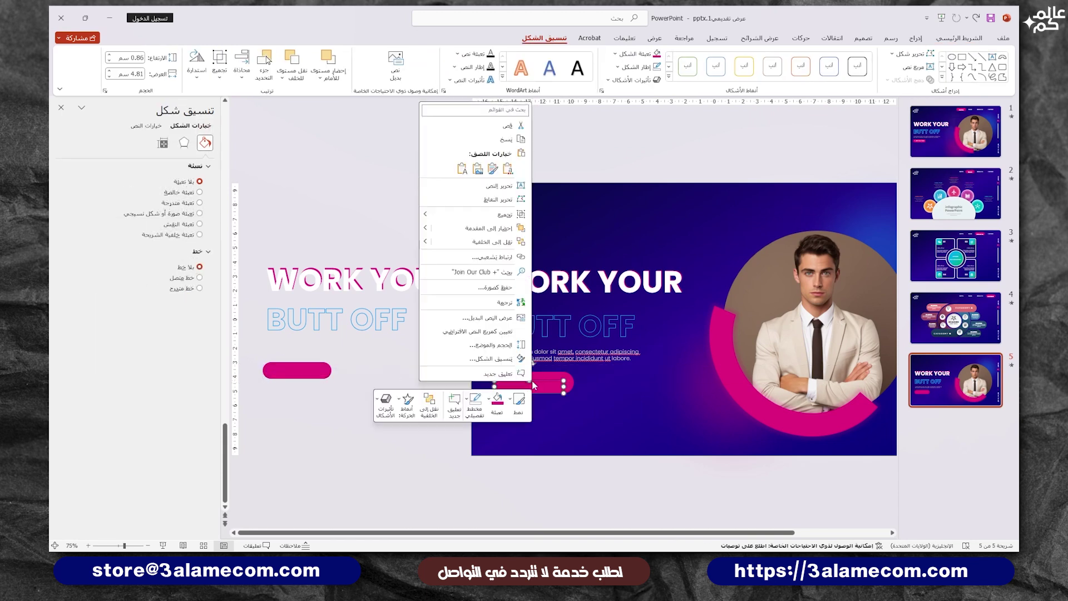
click(467, 228)
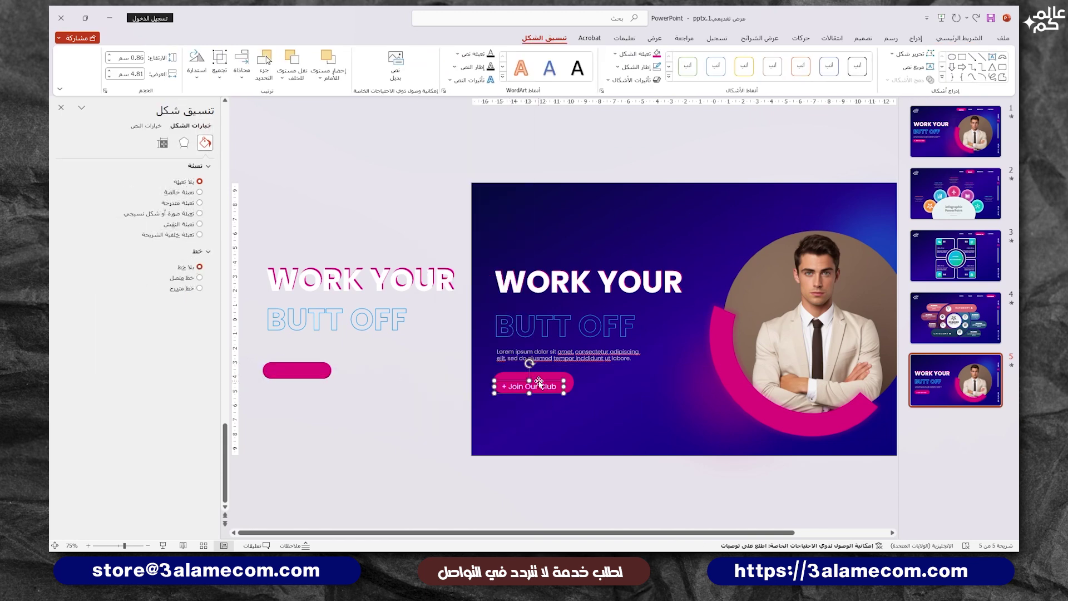
scroll(539, 383, up, 10)
drag(580, 301, 562, 346)
click(588, 302)
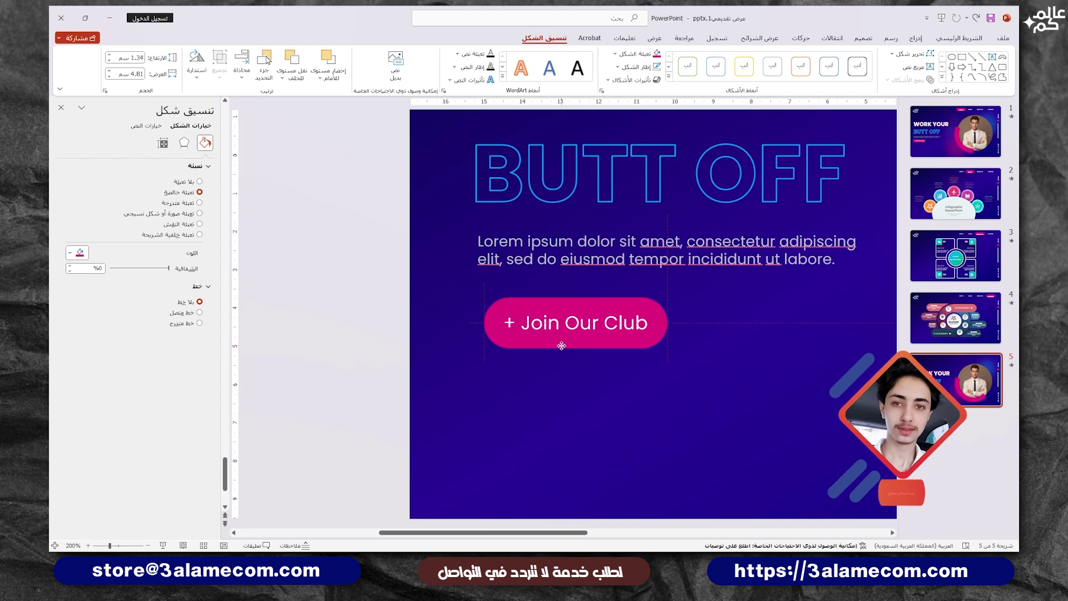
Group the pill with its text, then left-align it with Lorem ipsum, BUTT OFF and WORK YOUR
right_click(505, 301)
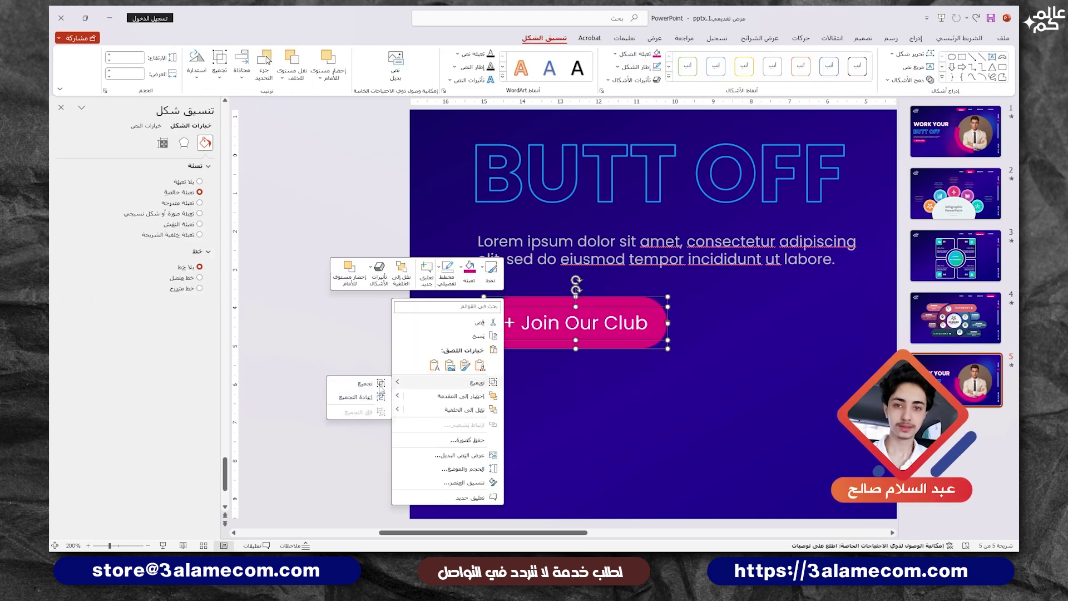
click(605, 386)
scroll(605, 386, down, 5)
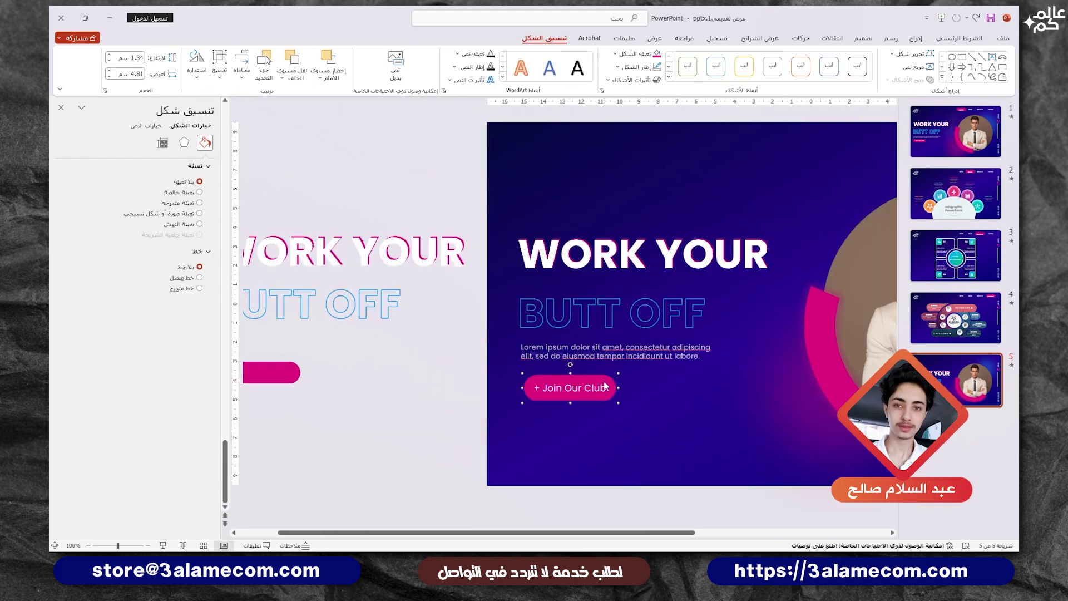
shift+click(611, 350)
shift+click(612, 315)
shift+click(579, 267)
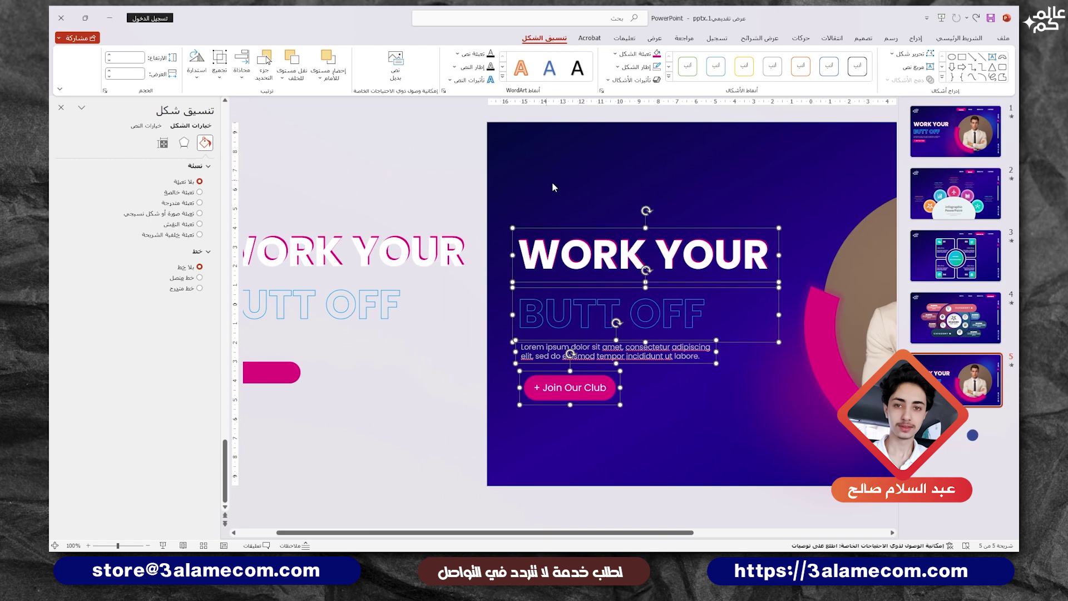
click(241, 64)
click(228, 105)
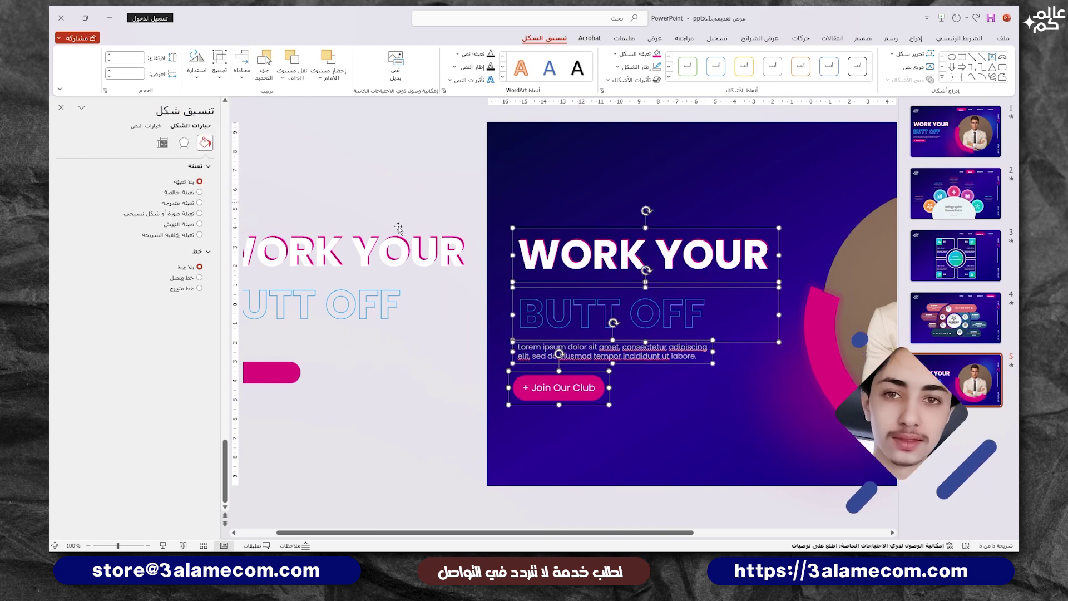
Delete the leftover off-slide copies and return to slide 1
click(562, 417)
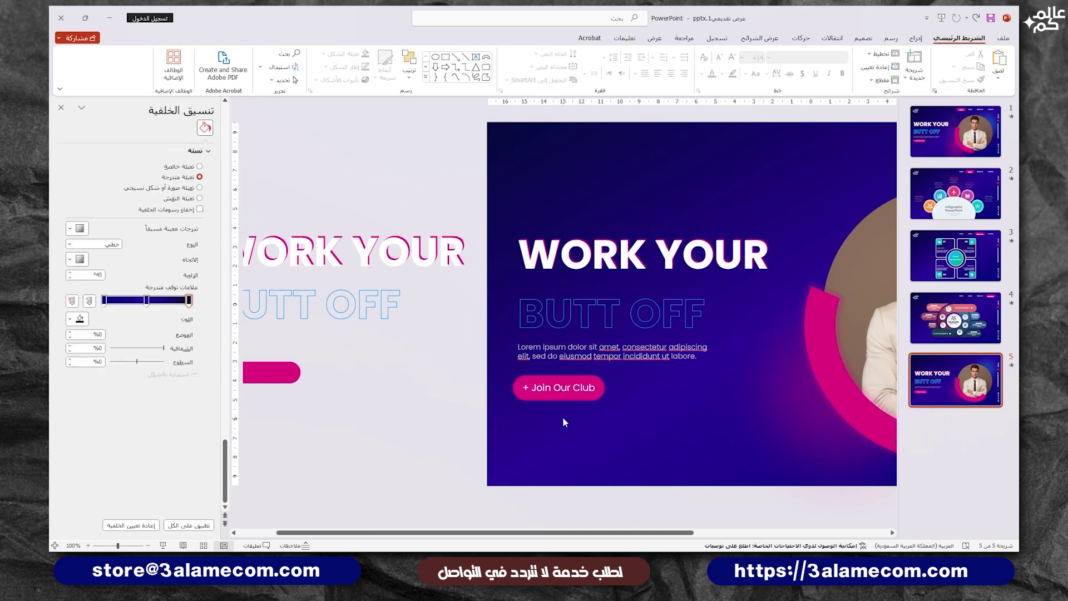
scroll(562, 418, down, 2)
scroll(562, 416, down, 1)
scroll(501, 405, down, 1)
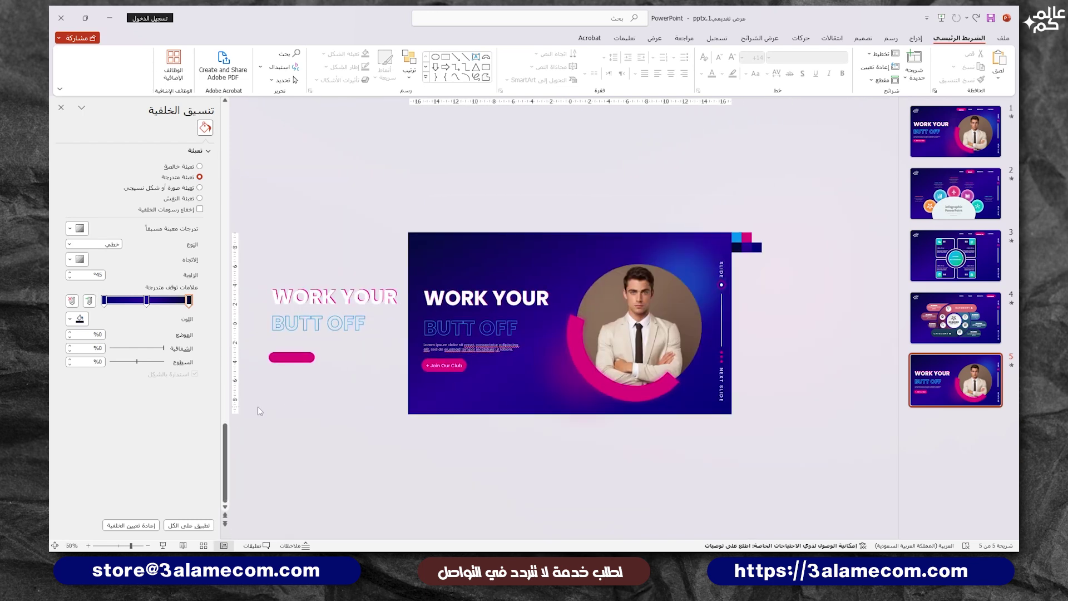
drag(243, 406, 412, 258)
key(Delete)
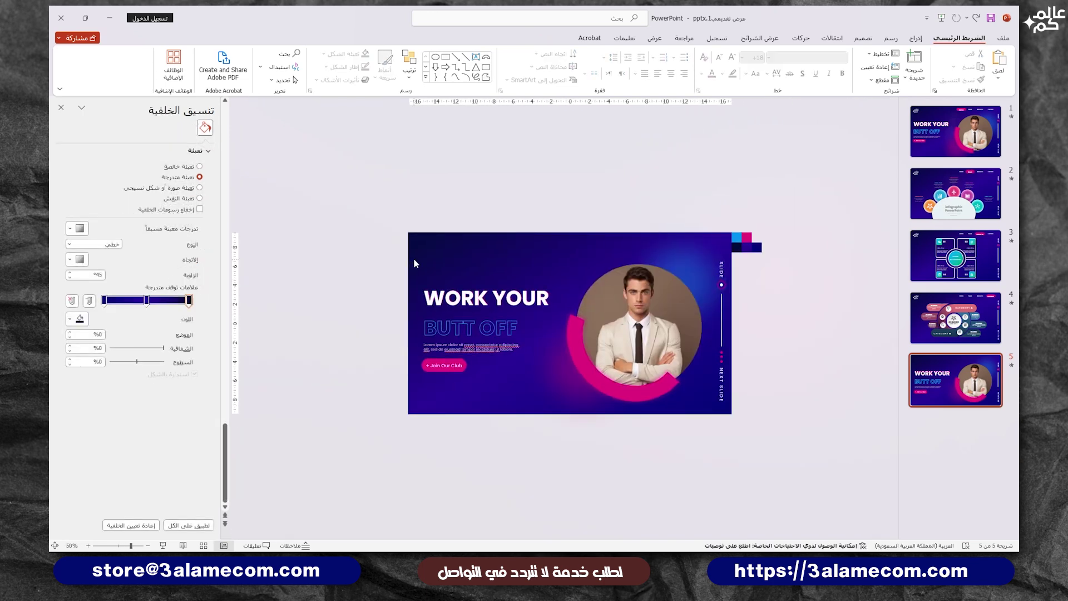
scroll(413, 258, up, 1)
scroll(412, 258, up, 1)
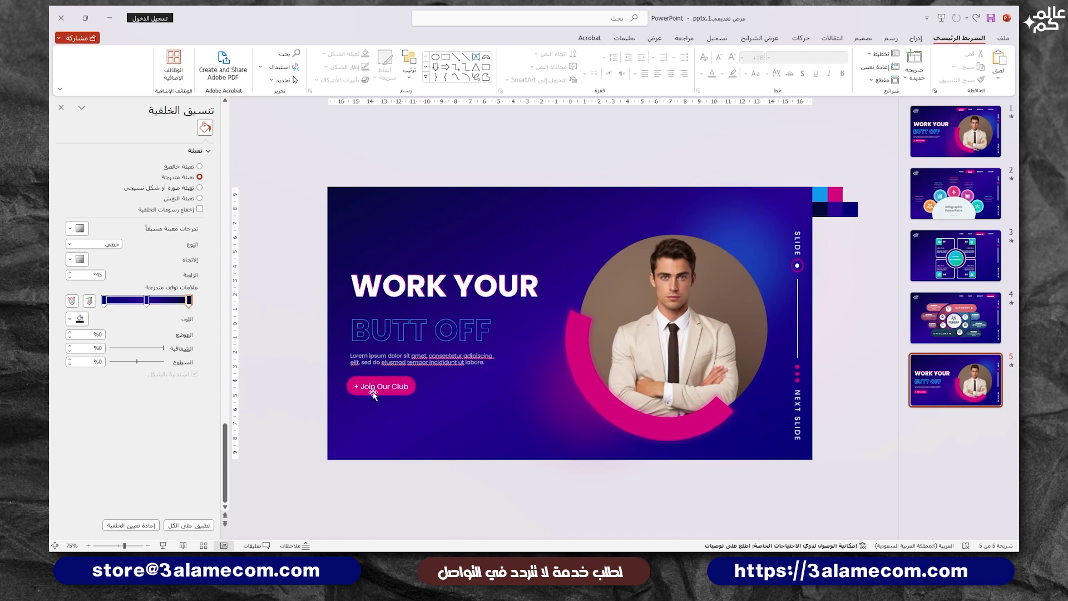
click(945, 133)
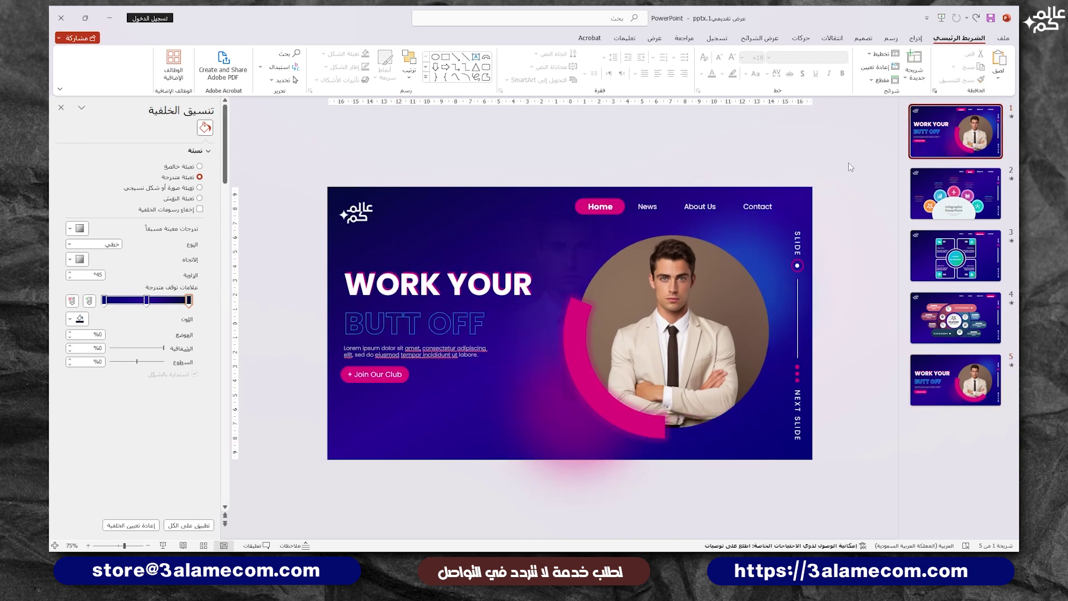
Copy slide 1's nav bar buttons onto slide 5
drag(851, 159, 527, 234)
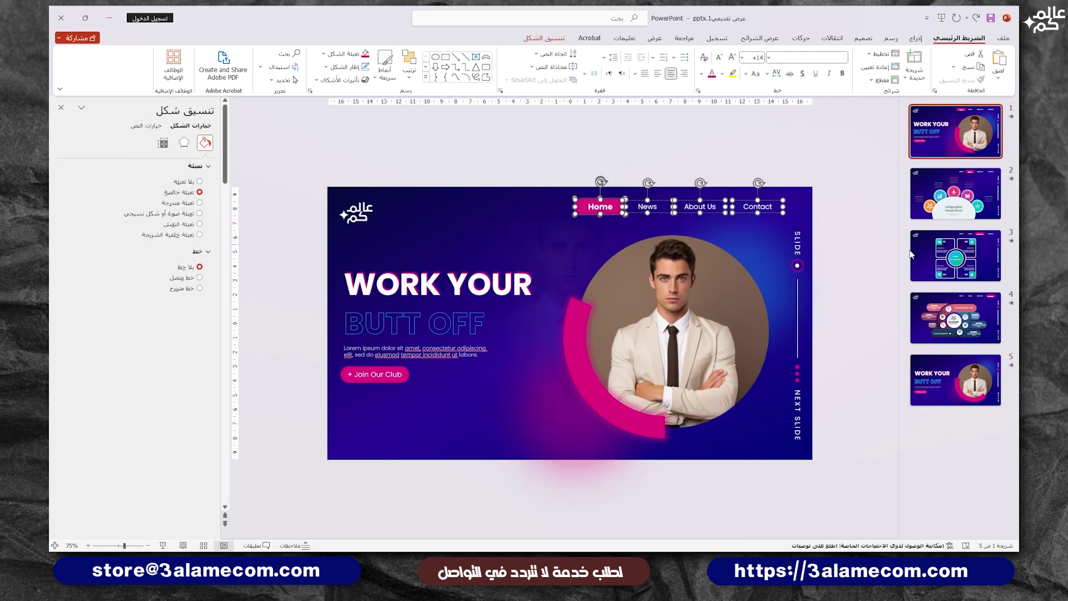
key(ctrl+c)
click(969, 367)
key(ctrl+v)
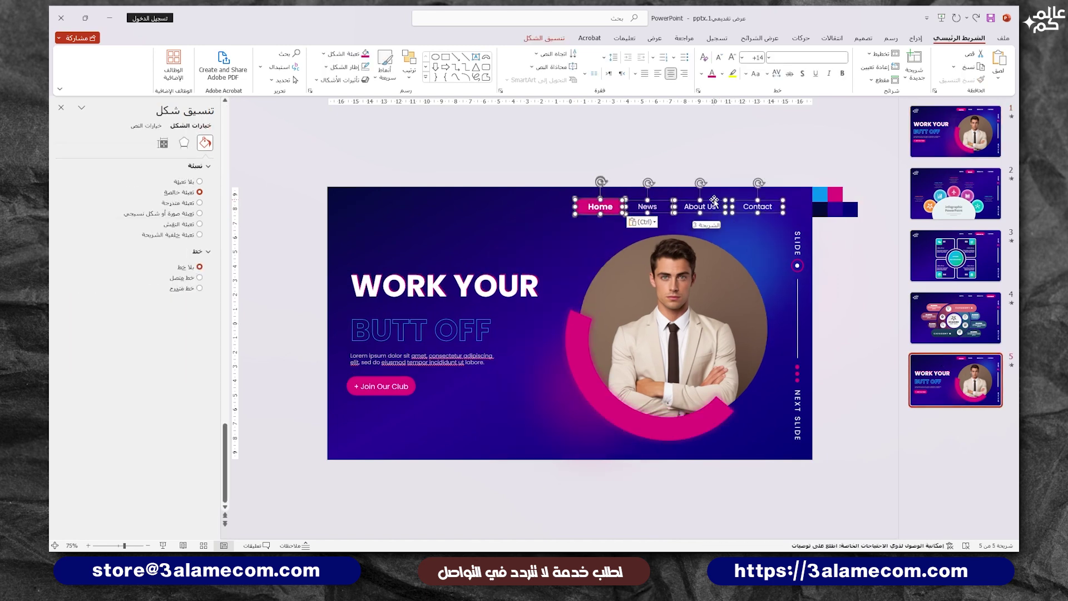
ctrl+scroll(812, 241, up, 3)
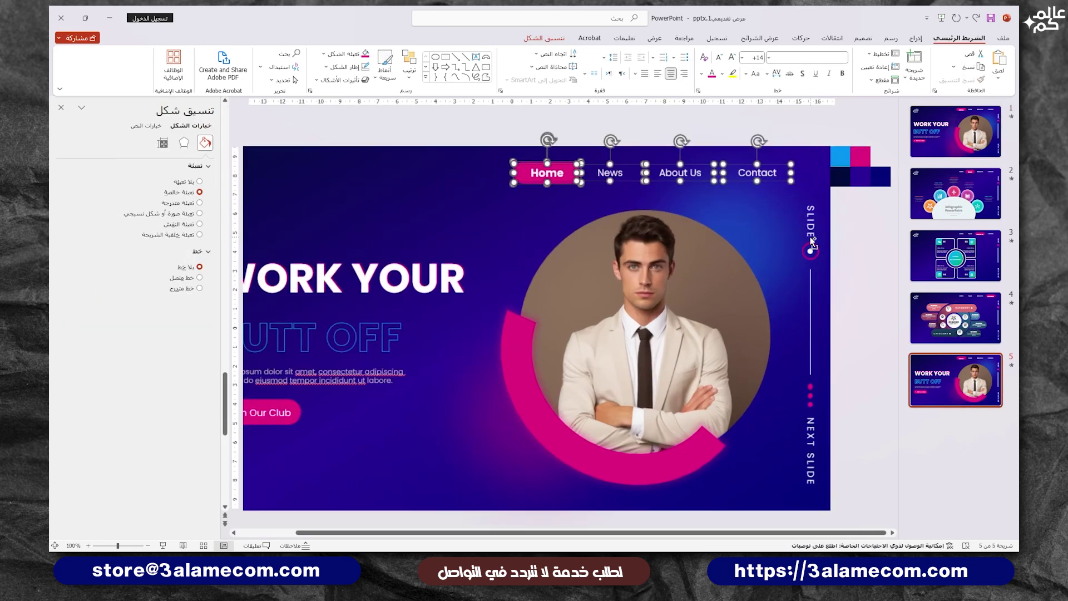
ctrl+scroll(812, 241, up, 5)
key(ctrl+v)
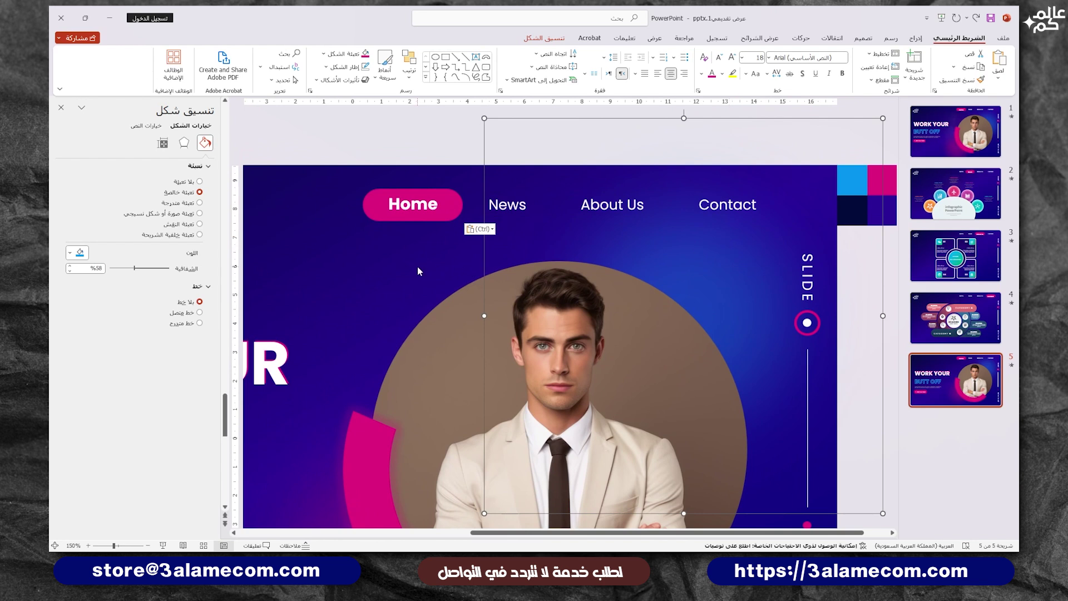
click(417, 250)
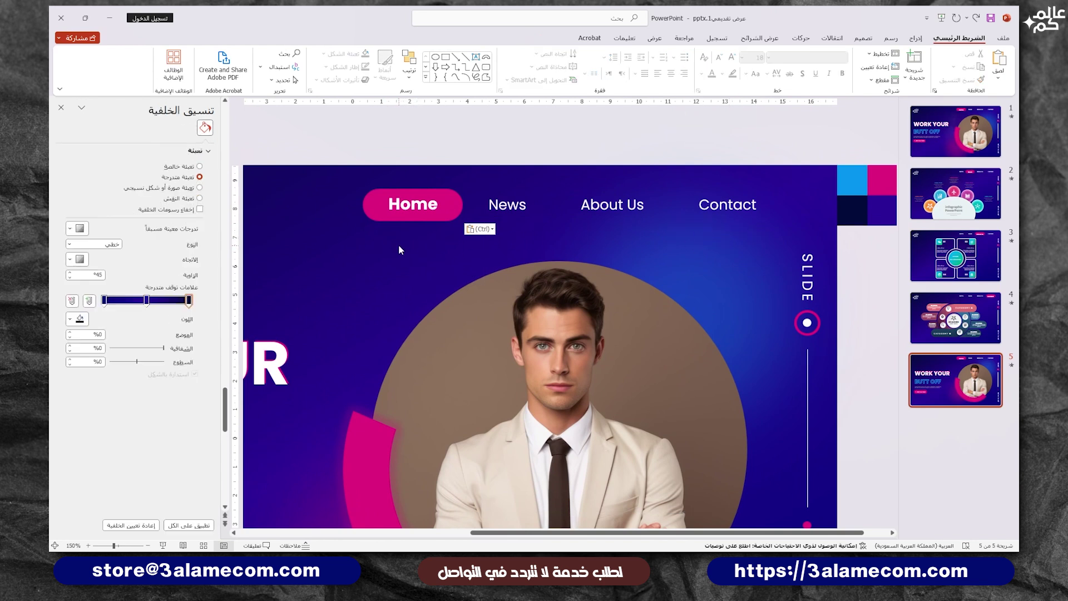
Check the pink highlight behind Home, then select slide 5 in the thumbnail list
mouse_move(405, 224)
mouse_down()
mouse_move(594, 222)
mouse_move(406, 222)
mouse_up()
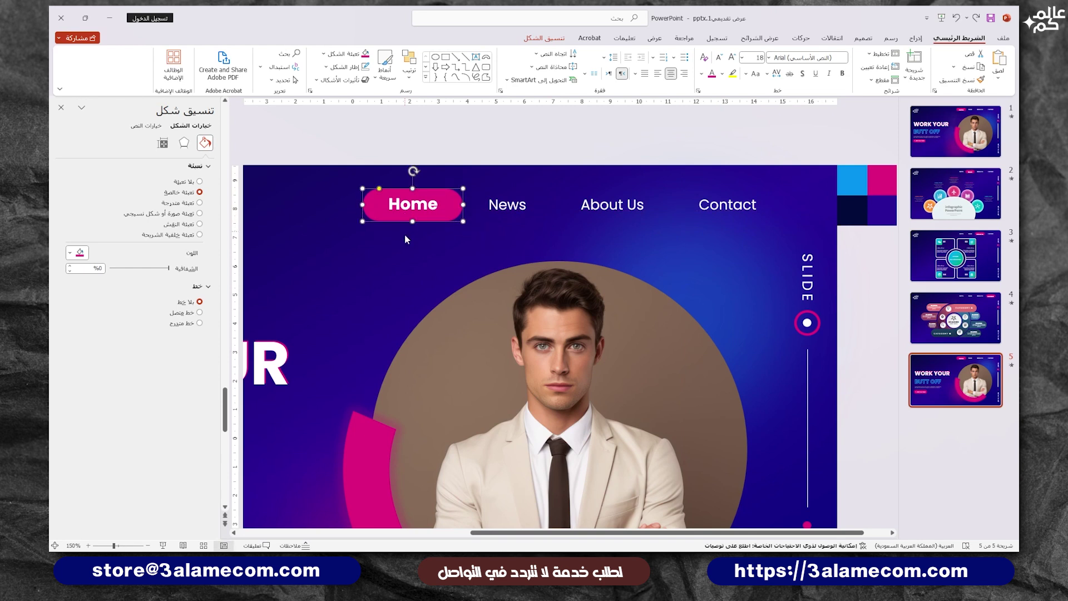
click(388, 271)
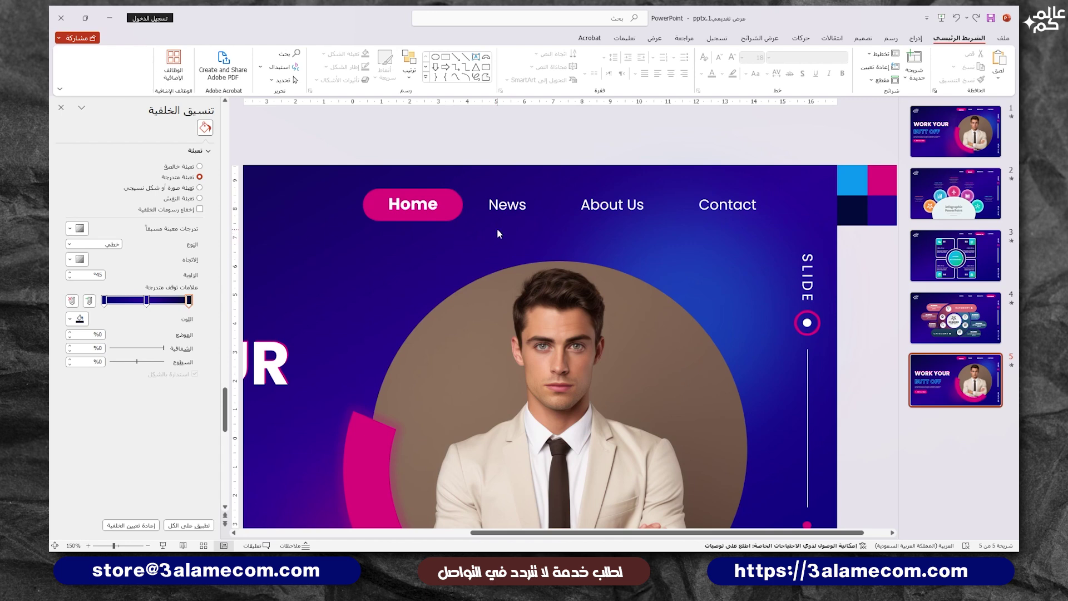
scroll(496, 228, down, 5)
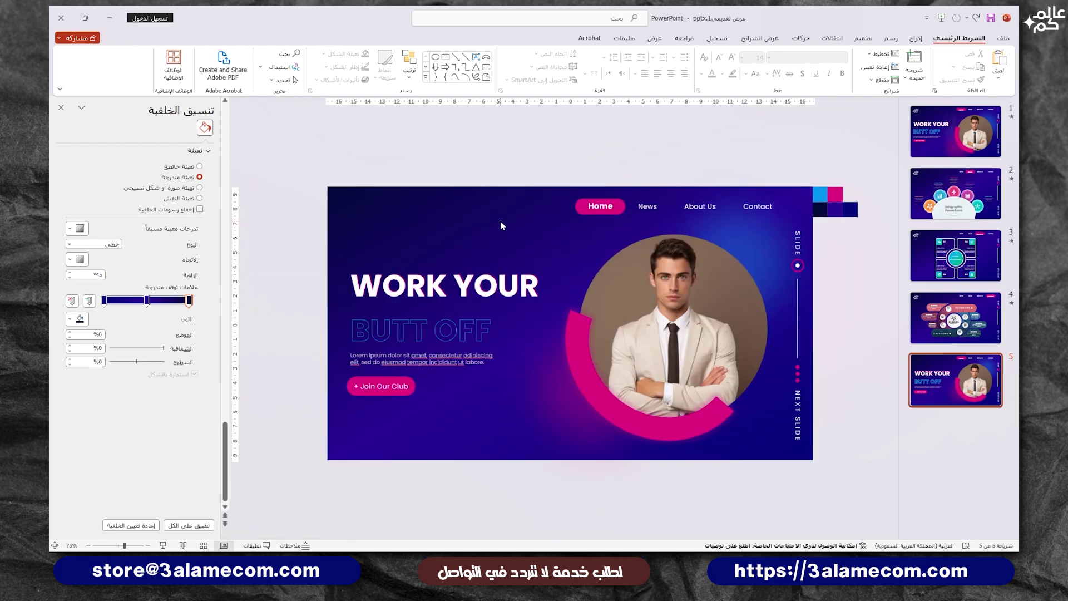
click(946, 362)
Duplicate slide 5 as slide 6 and move its photo, portrait and pink arc below the slide
key(ctrl+d)
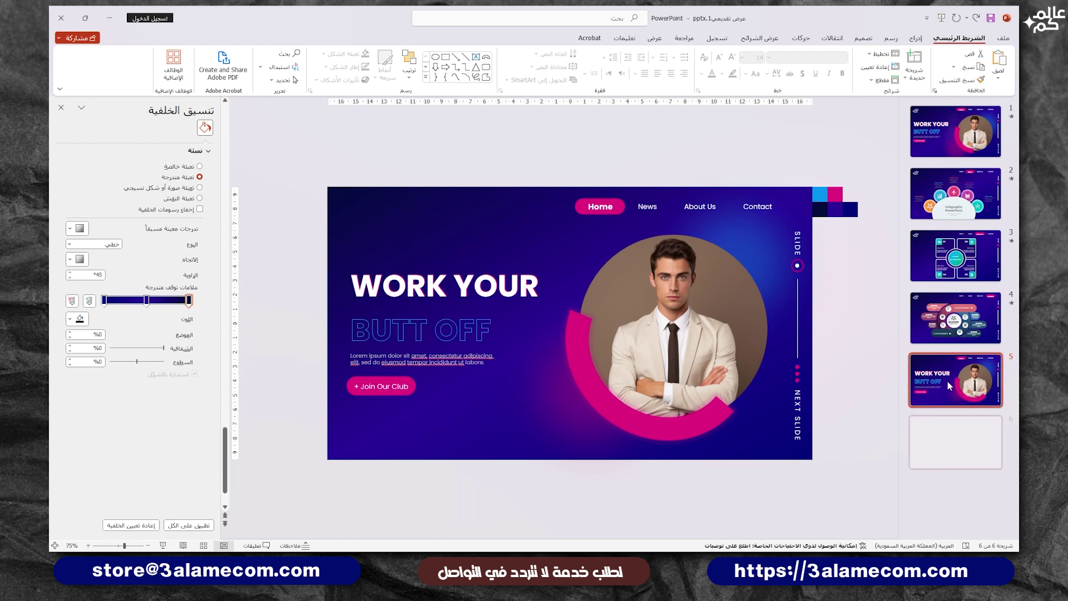
drag(485, 498, 782, 222)
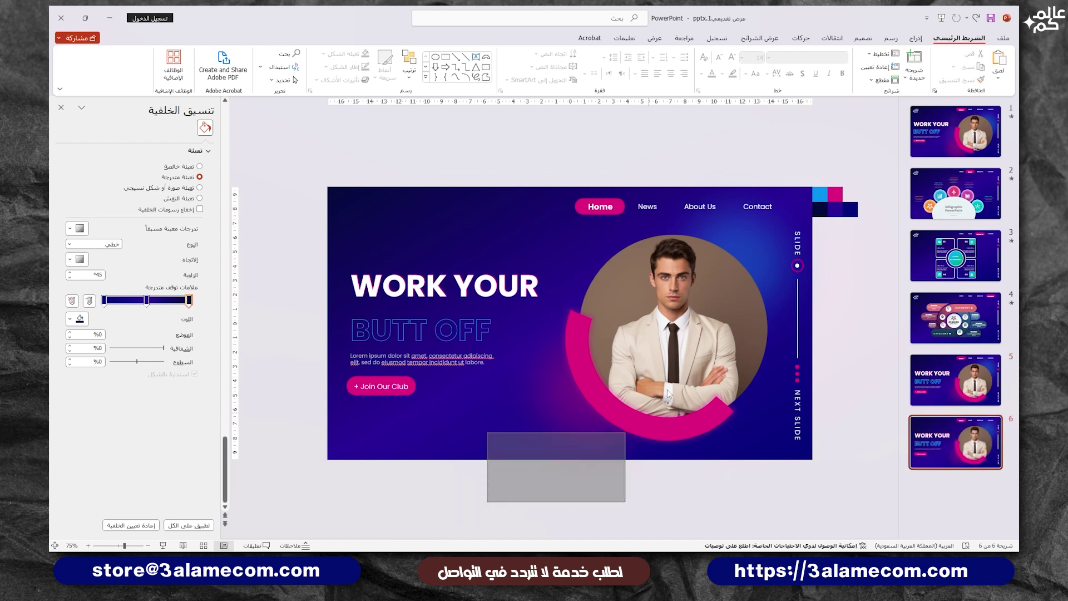
shift+click(757, 235)
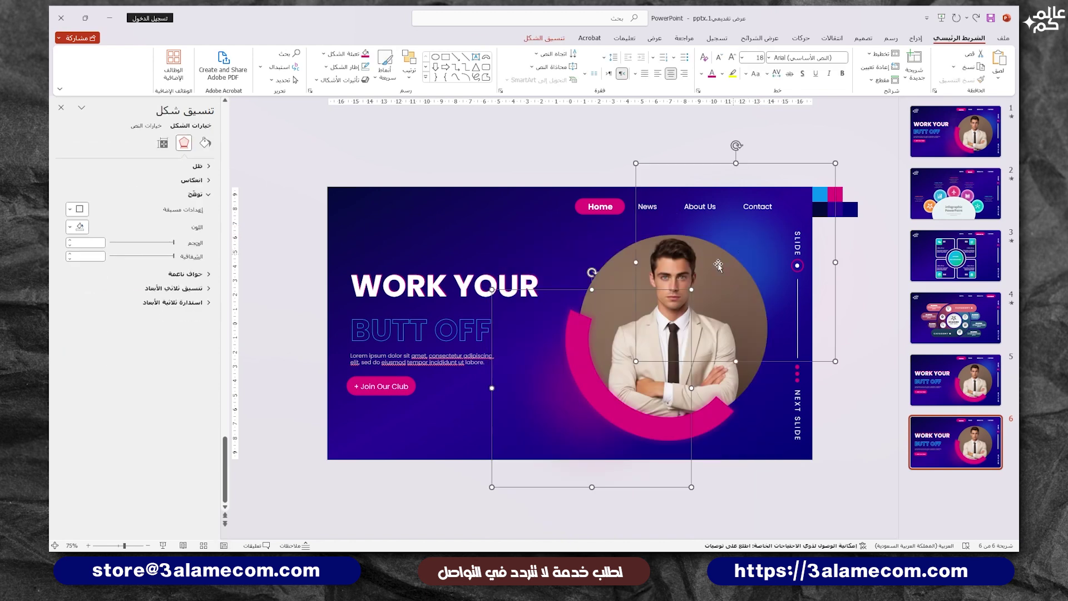
shift+click(710, 266)
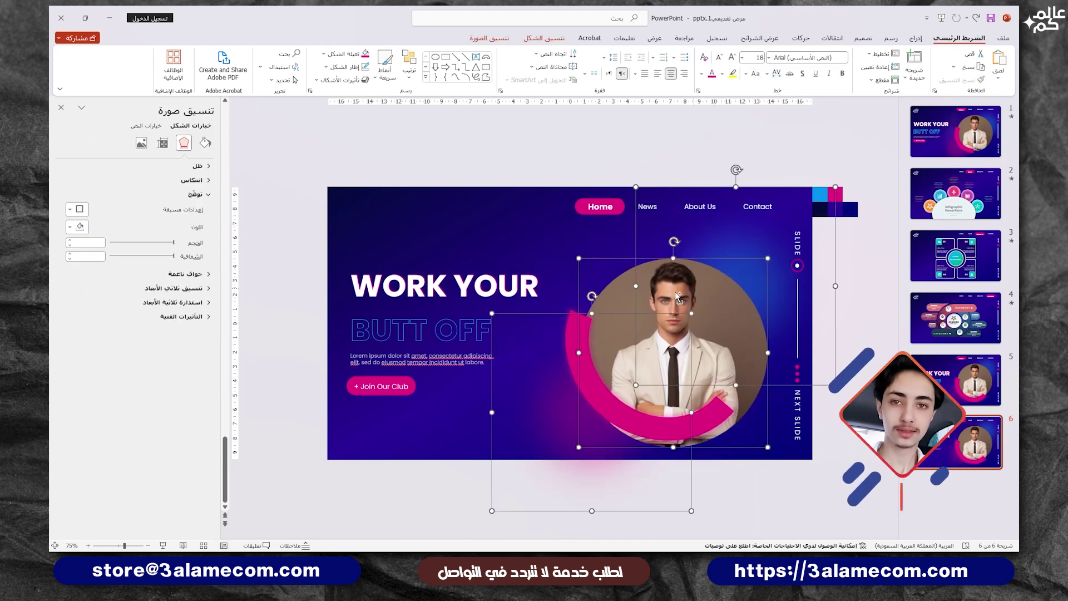
shift+click(569, 329)
ctrl+scroll(595, 321, down, 1)
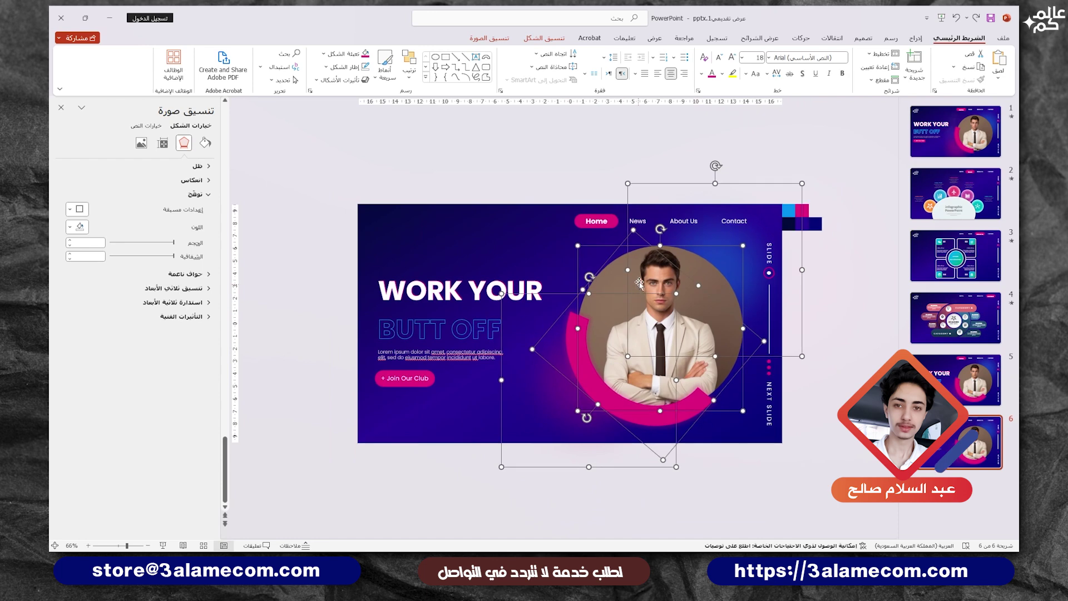
drag(592, 319, 619, 486)
ctrl+scroll(619, 486, down, 1)
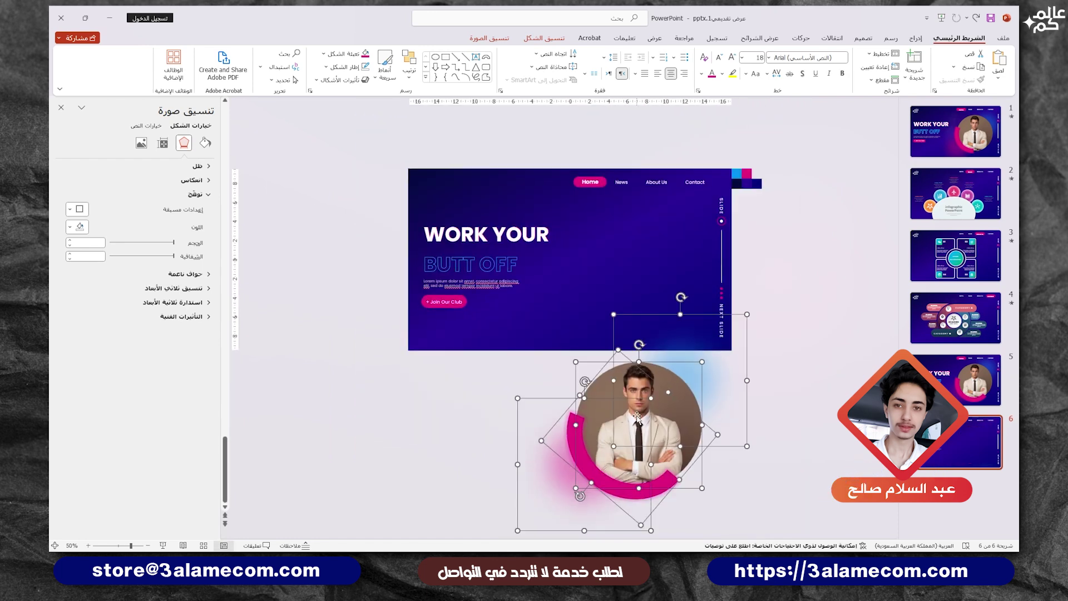
key(Escape)
scroll(629, 415, down, 1)
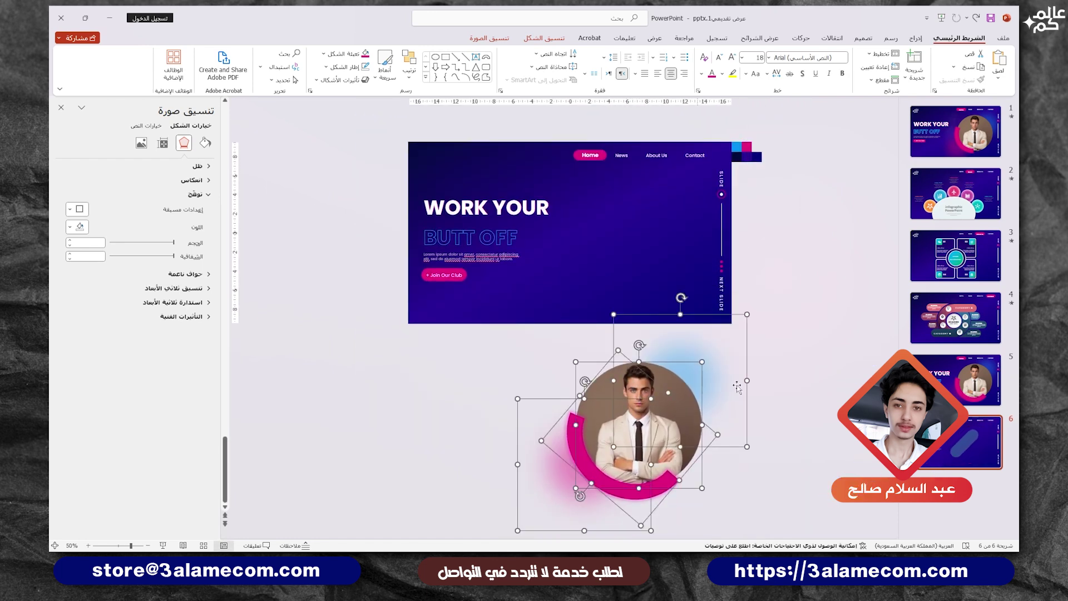
click(813, 356)
Move slide 6's hero title, body text and Join button off the slide, comparing with slide 5
click(934, 370)
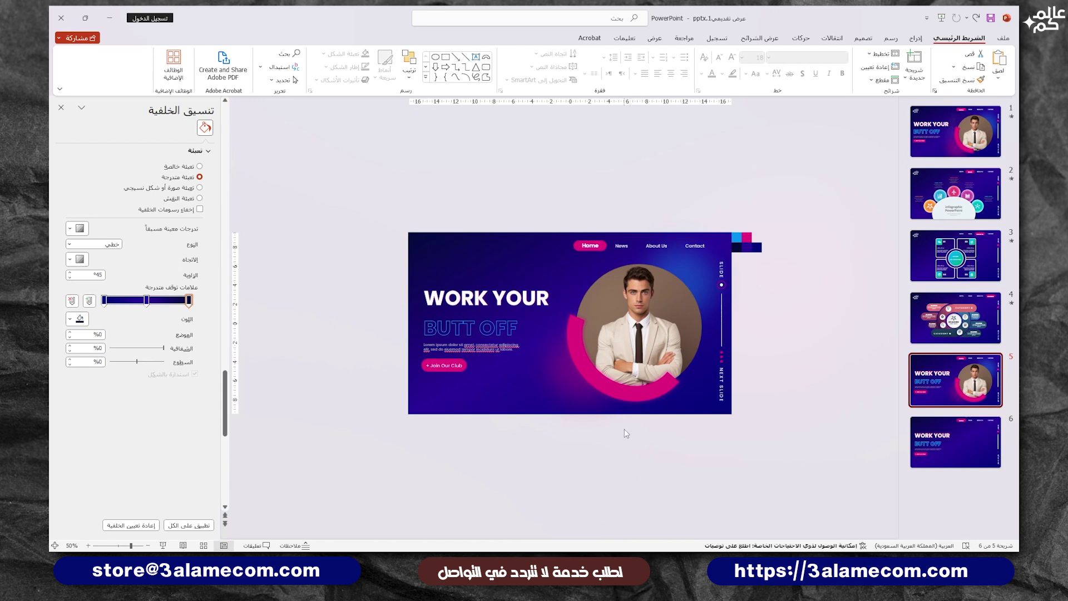
click(954, 451)
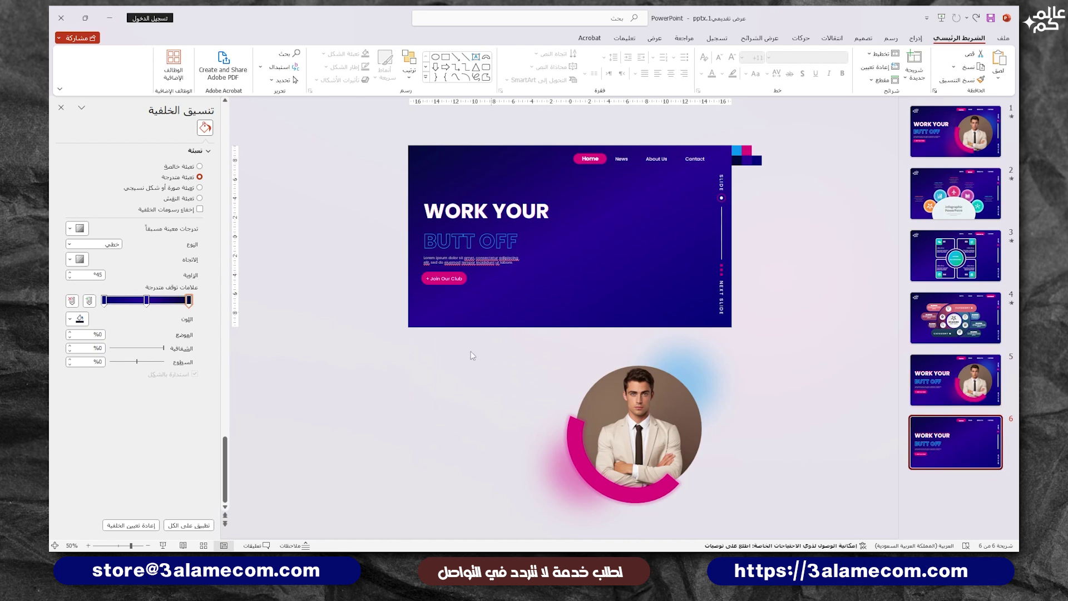
mouse_move(365, 372)
mouse_down()
mouse_move(591, 175)
mouse_move(367, 196)
mouse_up()
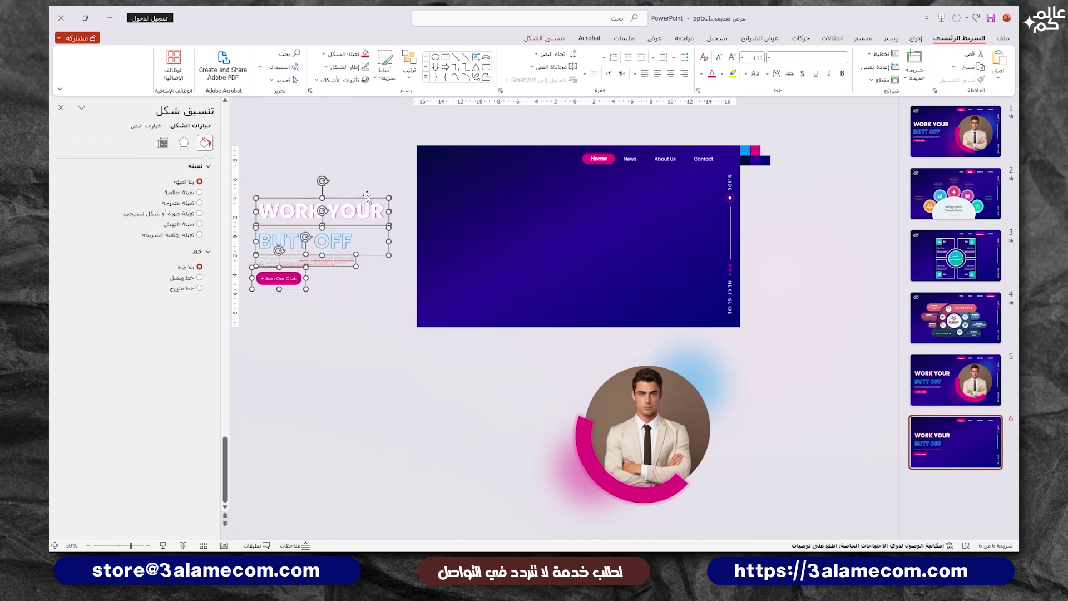
click(703, 292)
click(933, 384)
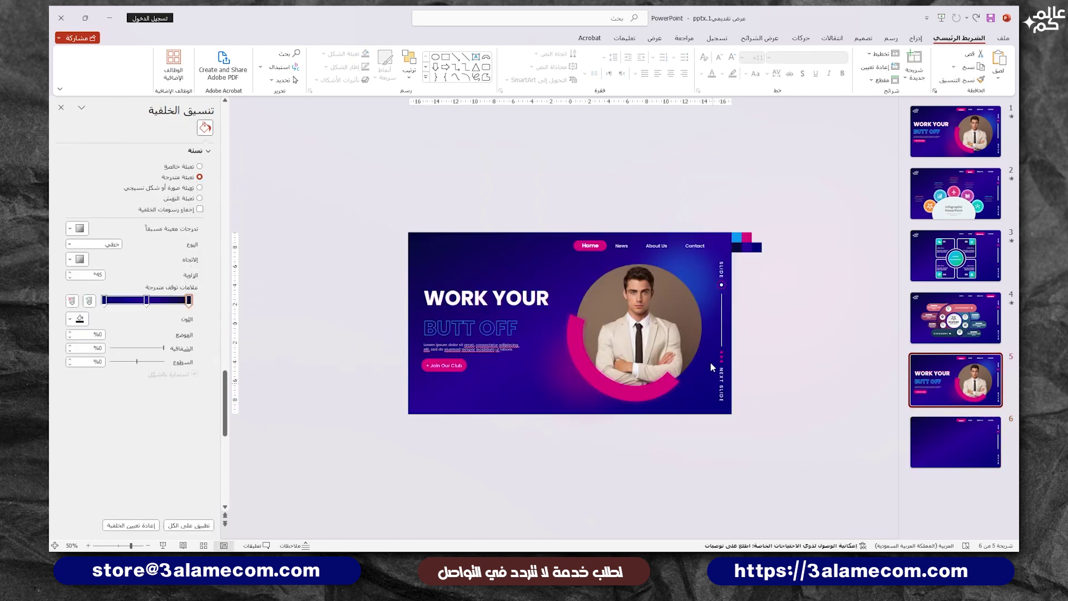
click(956, 455)
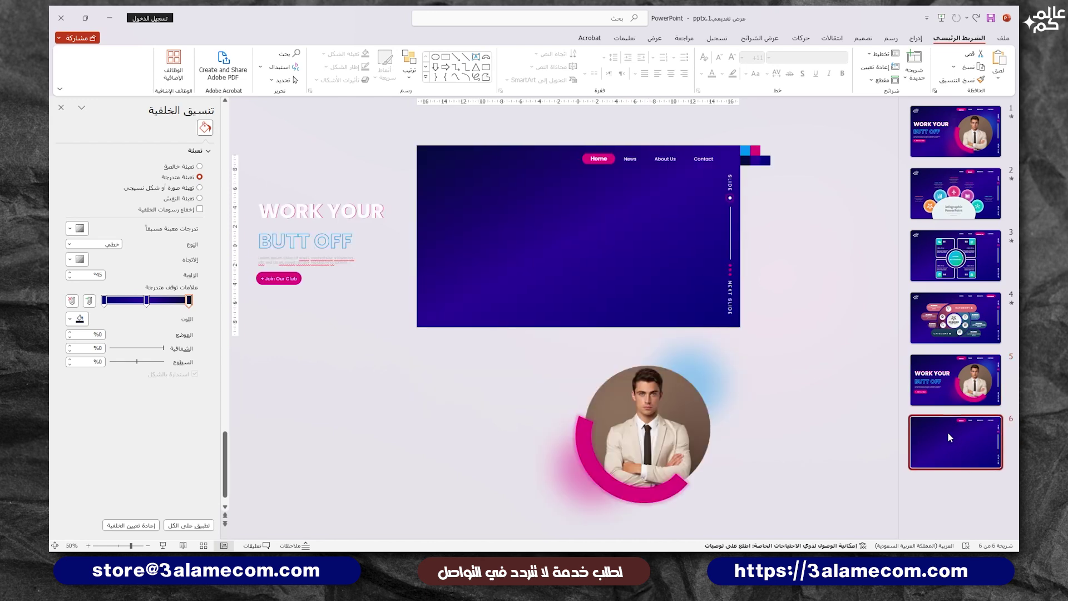
Move the pink highlight behind News and make News 16 pt bold
click(609, 166)
ctrl+scroll(609, 165, up, 10)
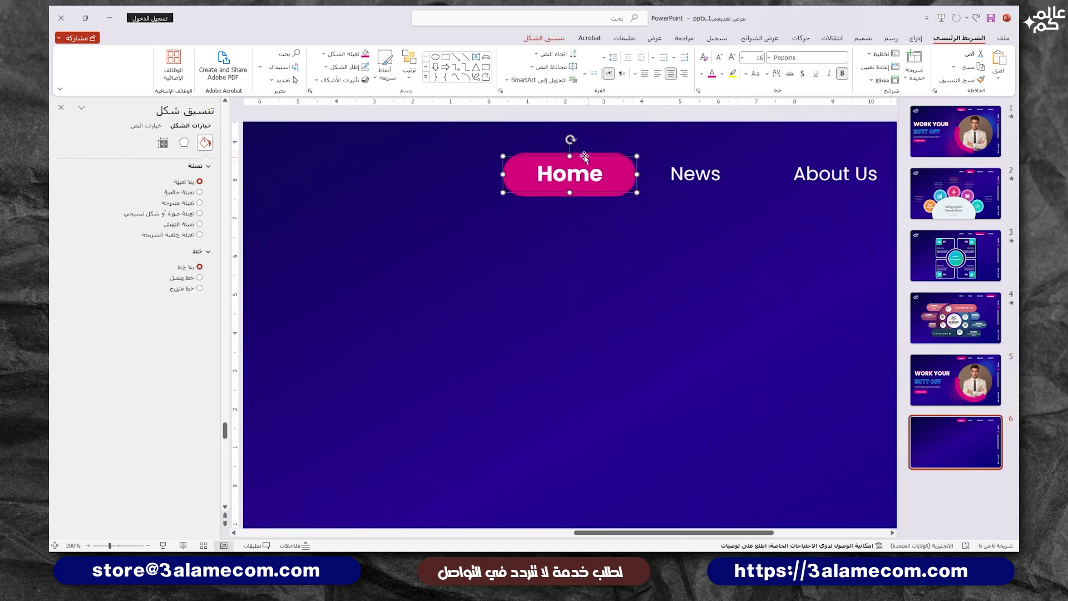
click(572, 195)
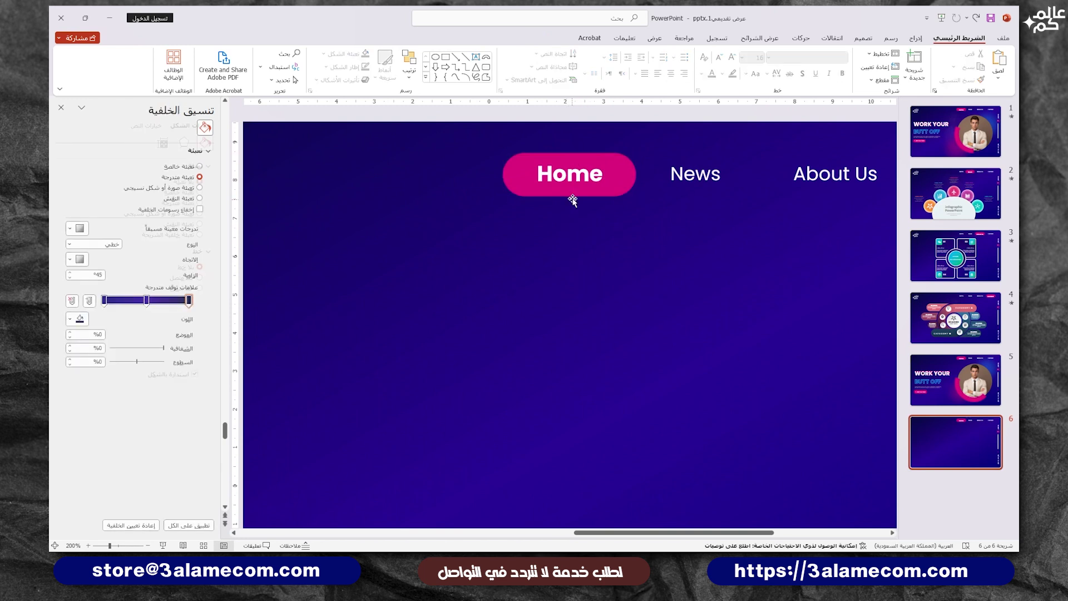
drag(580, 197, 706, 199)
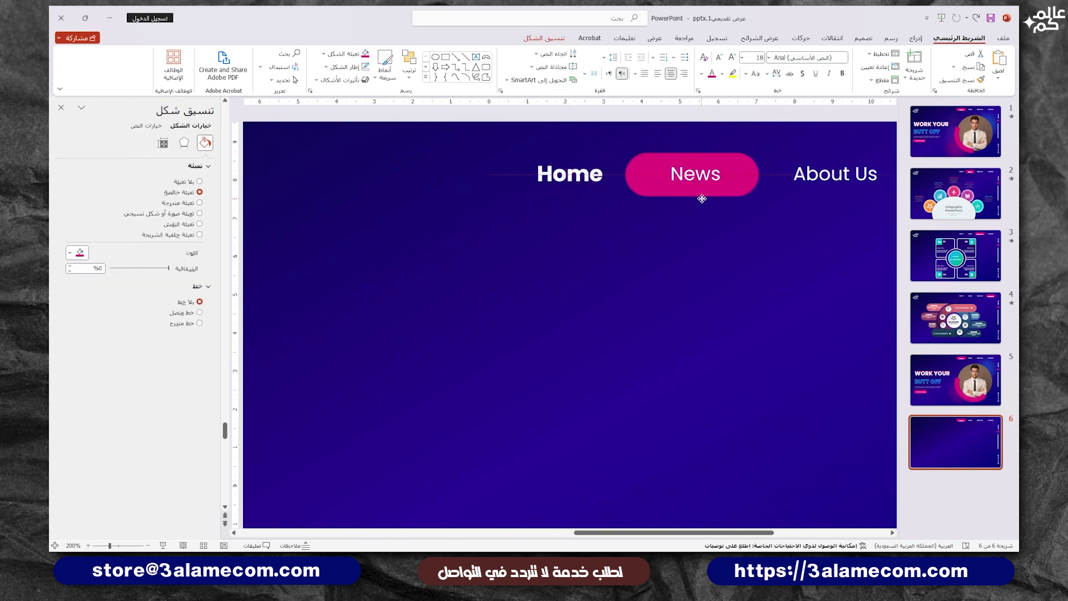
click(683, 173)
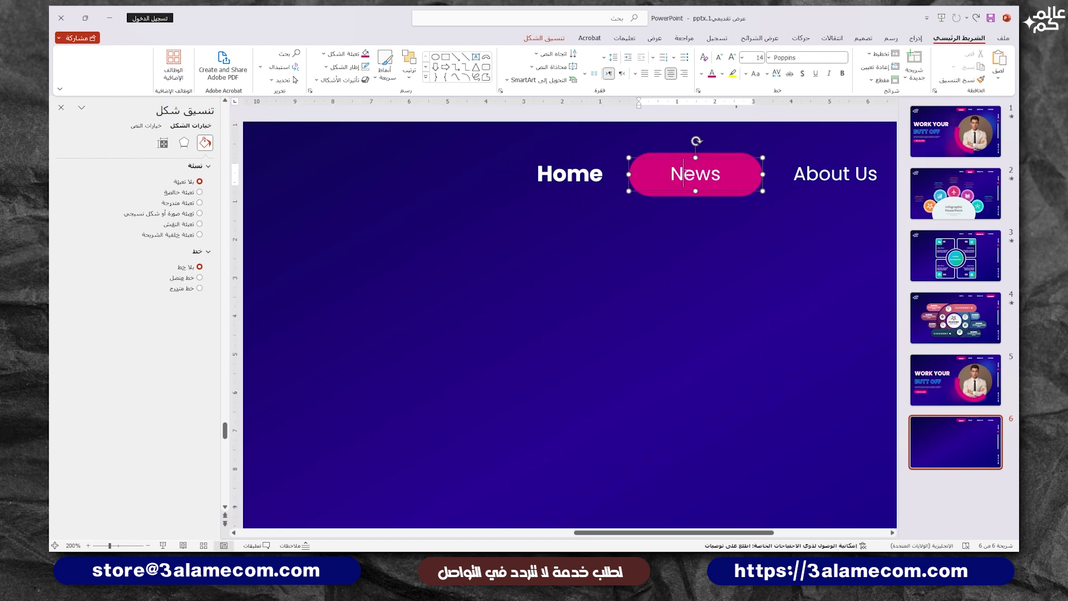
click(693, 161)
click(733, 57)
click(843, 72)
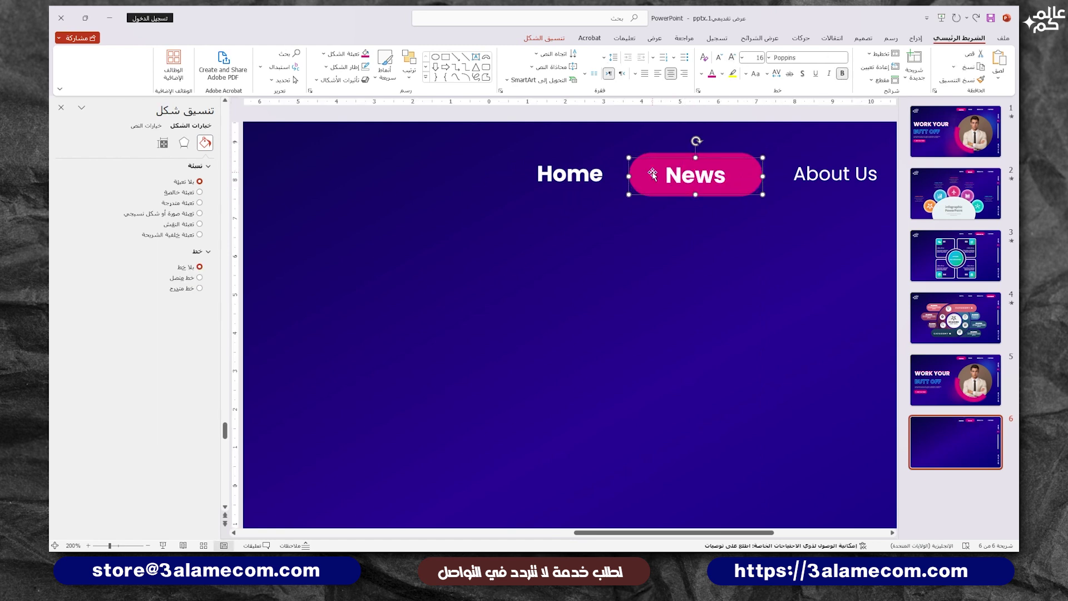
drag(709, 158, 708, 155)
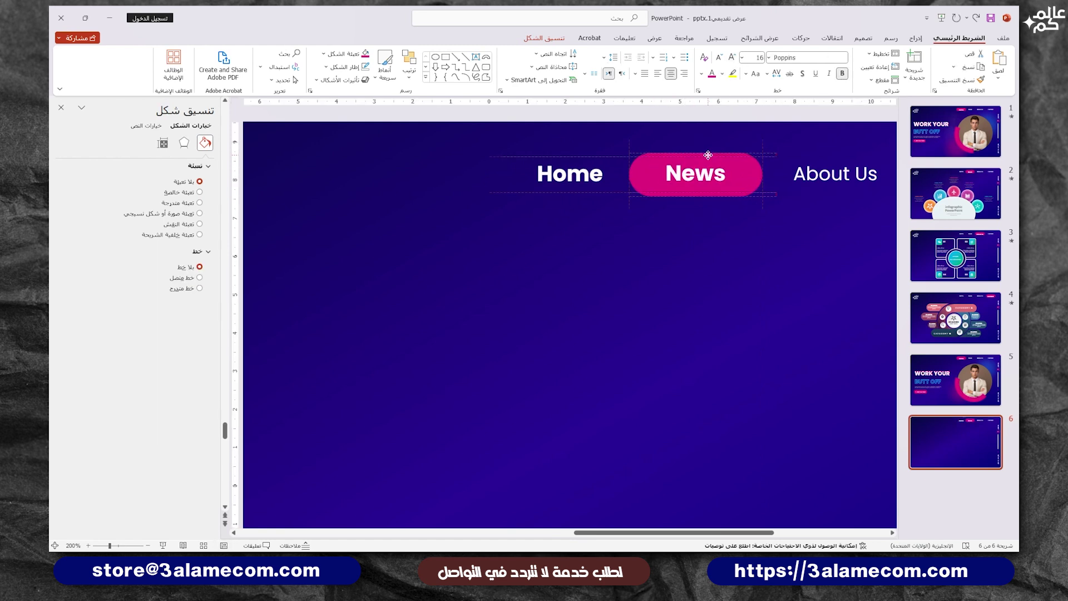
Set Home to 14 pt regular weight and line it up with the other links
click(587, 155)
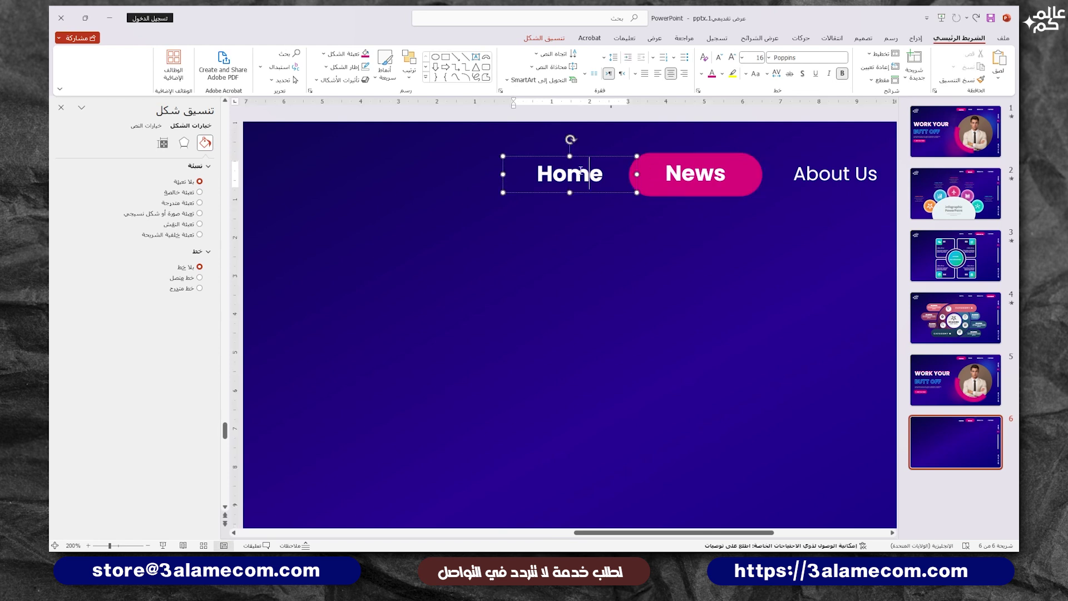
click(719, 59)
click(843, 75)
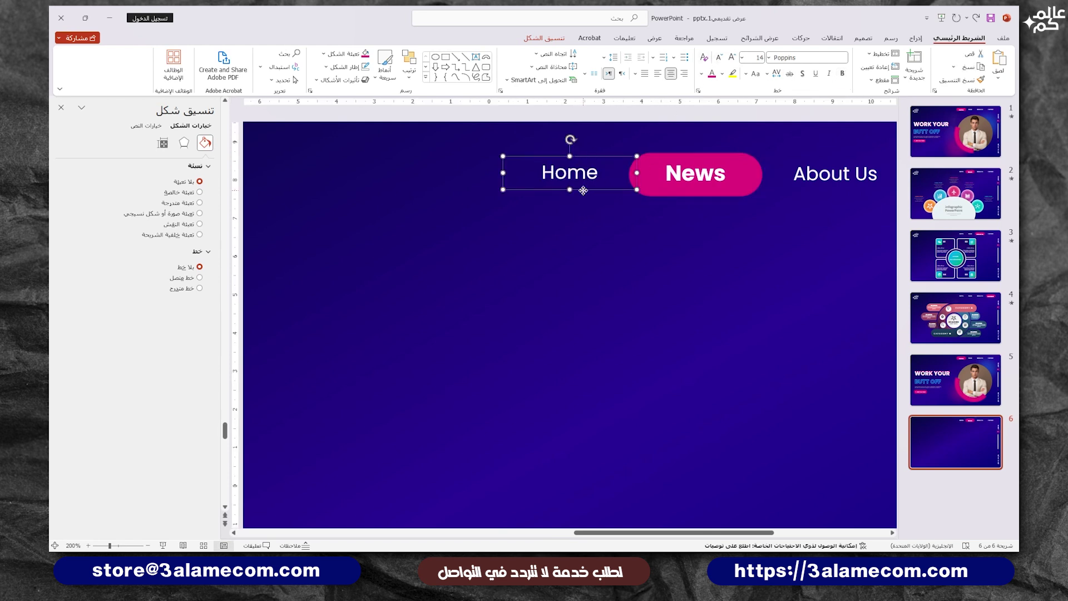
drag(583, 190, 584, 193)
click(586, 226)
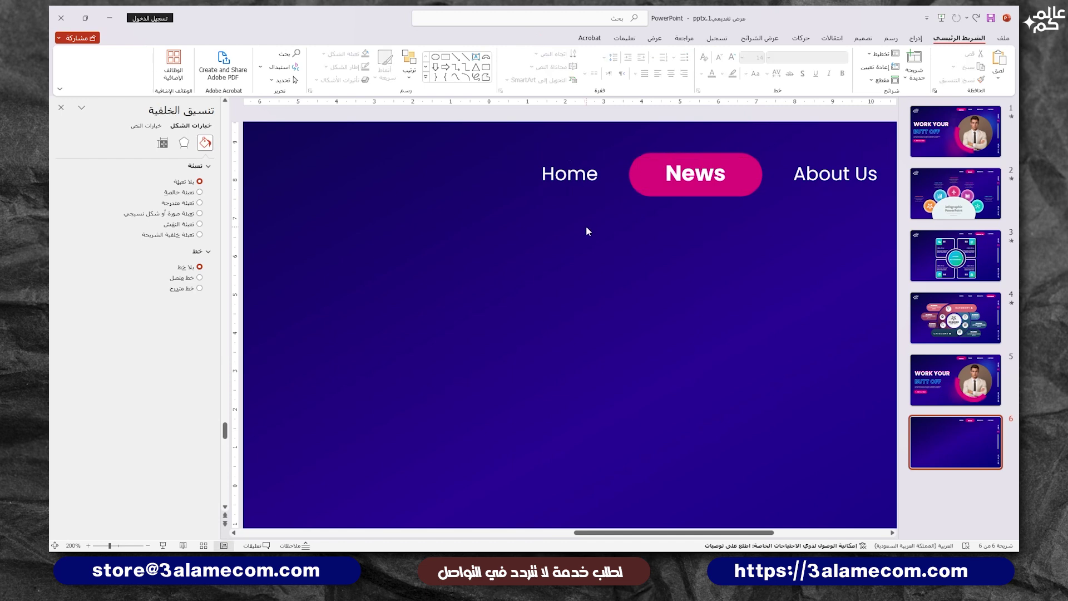
ctrl+scroll(586, 226, down, 10)
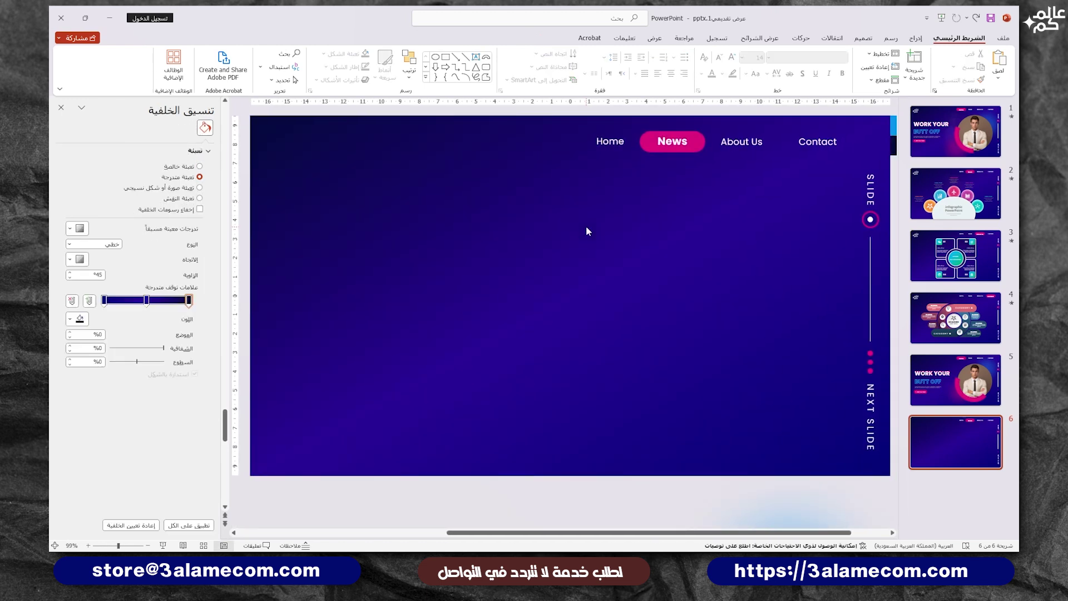
Copy the whole infographic from slide 2 onto slide 6
ctrl+scroll(586, 226, down, 2)
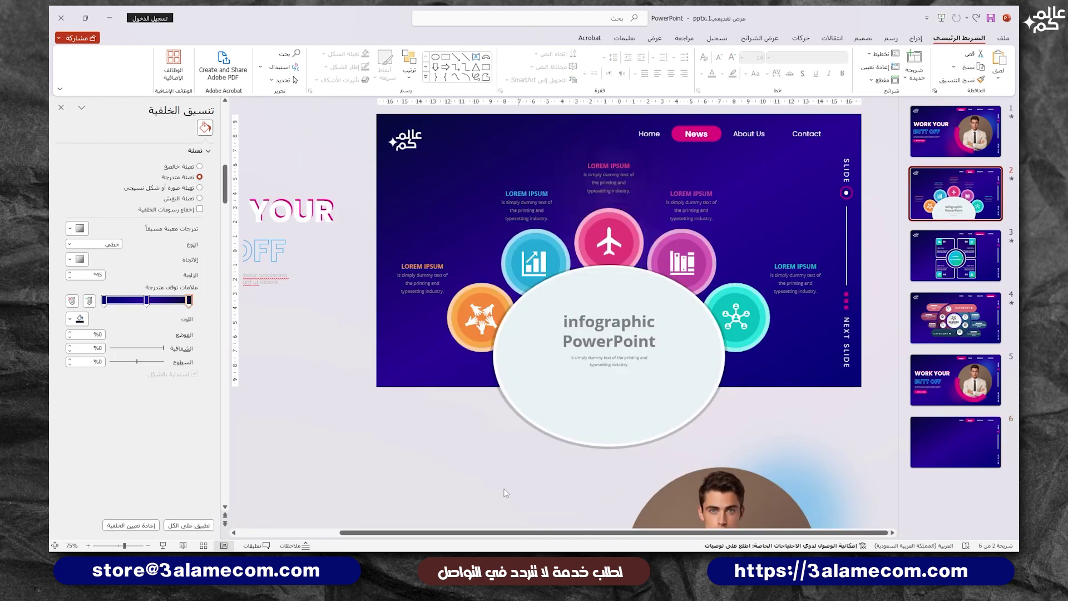
drag(334, 490, 831, 147)
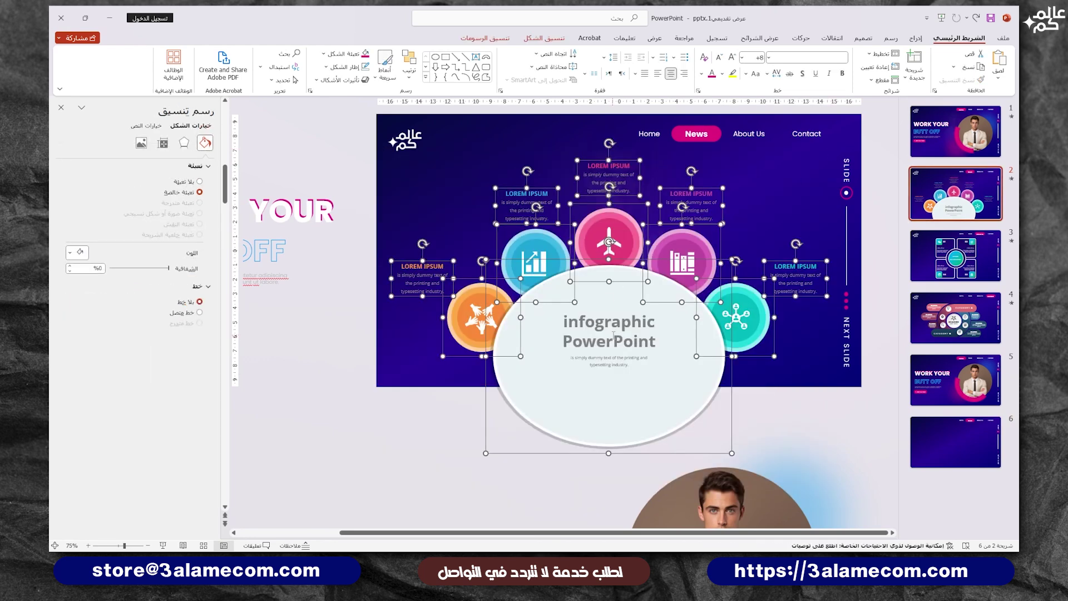
key(ctrl+c)
click(929, 432)
key(ctrl+v)
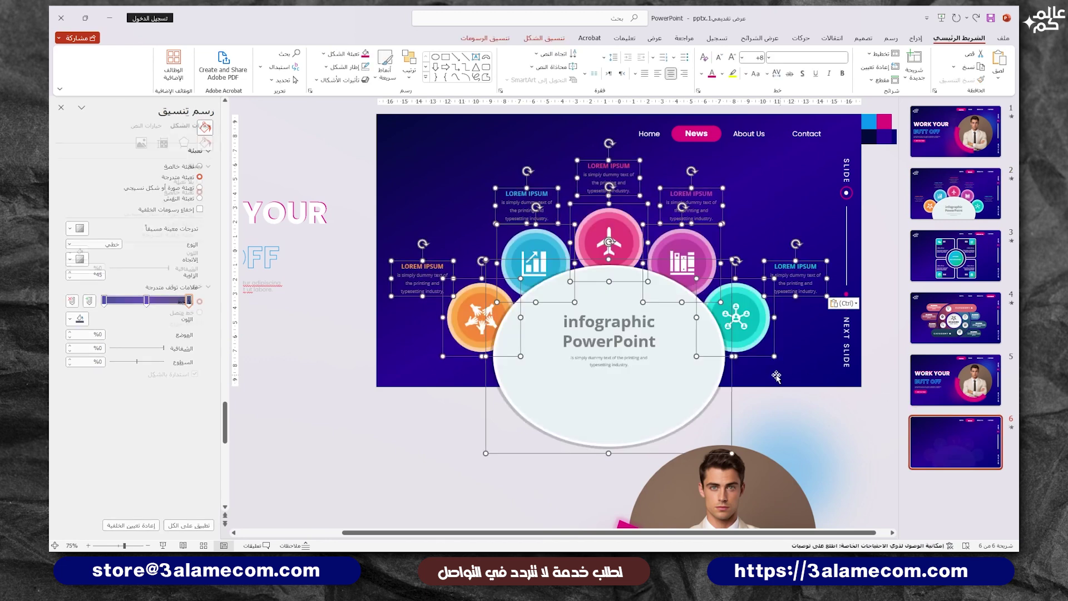
click(775, 377)
Duplicate slide 6 as a new slide 7
ctrl+scroll(775, 378, down, 2)
click(937, 442)
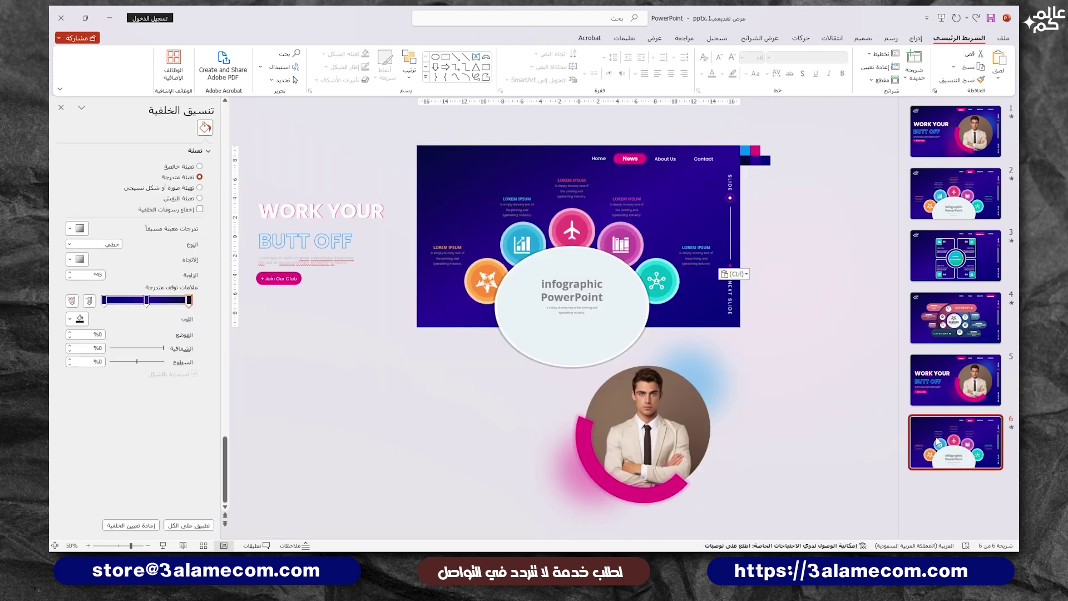
key(ctrl+d)
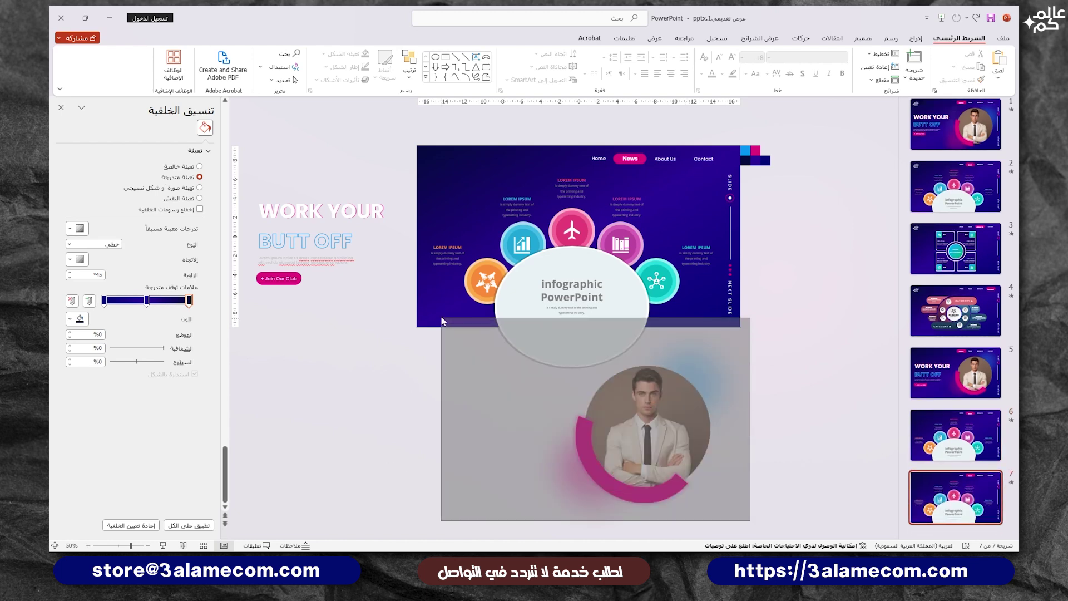
Delete the man's photo, pink arc, blue blob and hero text from slide 7
drag(750, 521, 442, 317)
key(Delete)
click(586, 445)
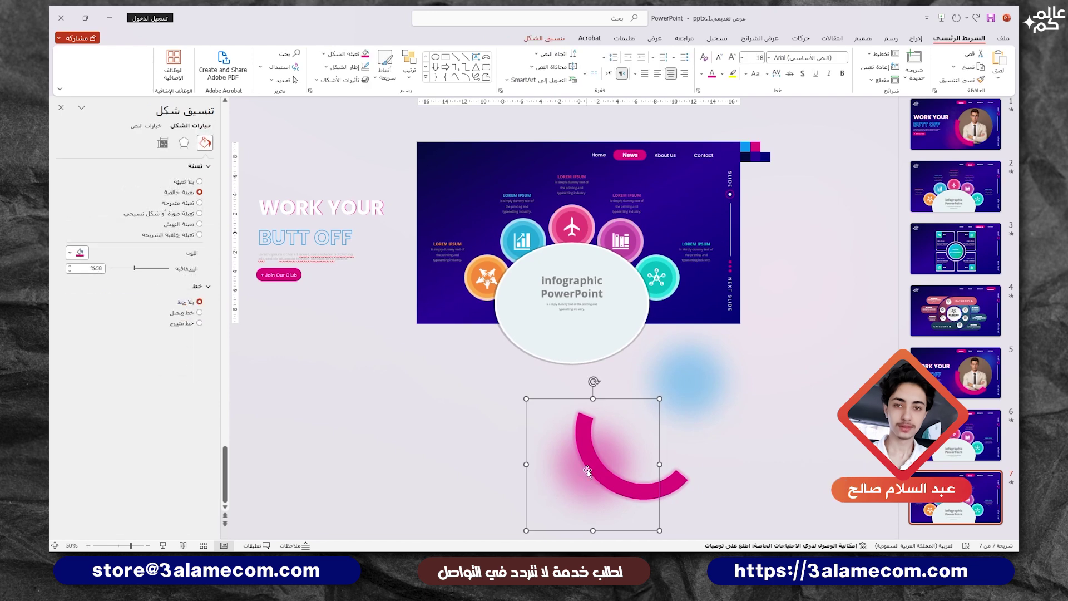
shift+click(673, 407)
key(Delete)
drag(389, 383, 250, 267)
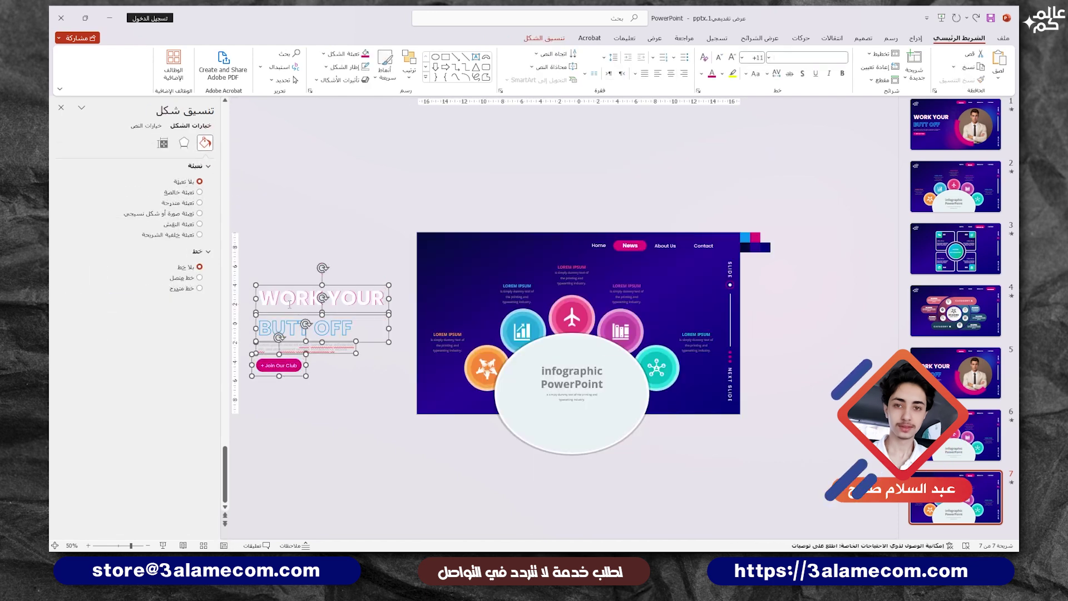
key(Delete)
click(298, 292)
key(Delete)
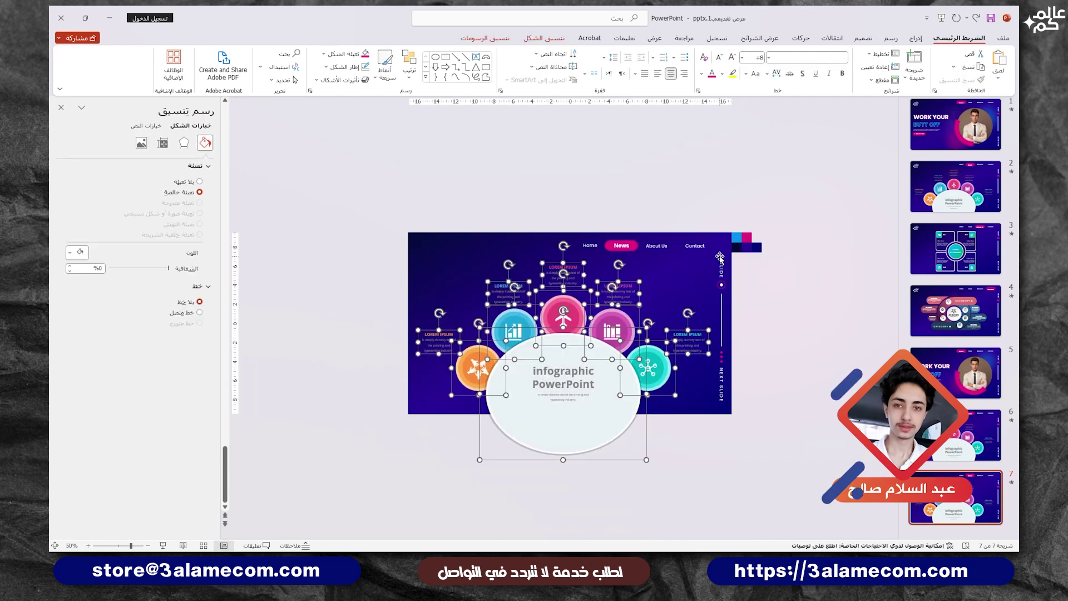
Review slides 5 and 6, then return to the emptied slide 7
click(963, 370)
key(Down)
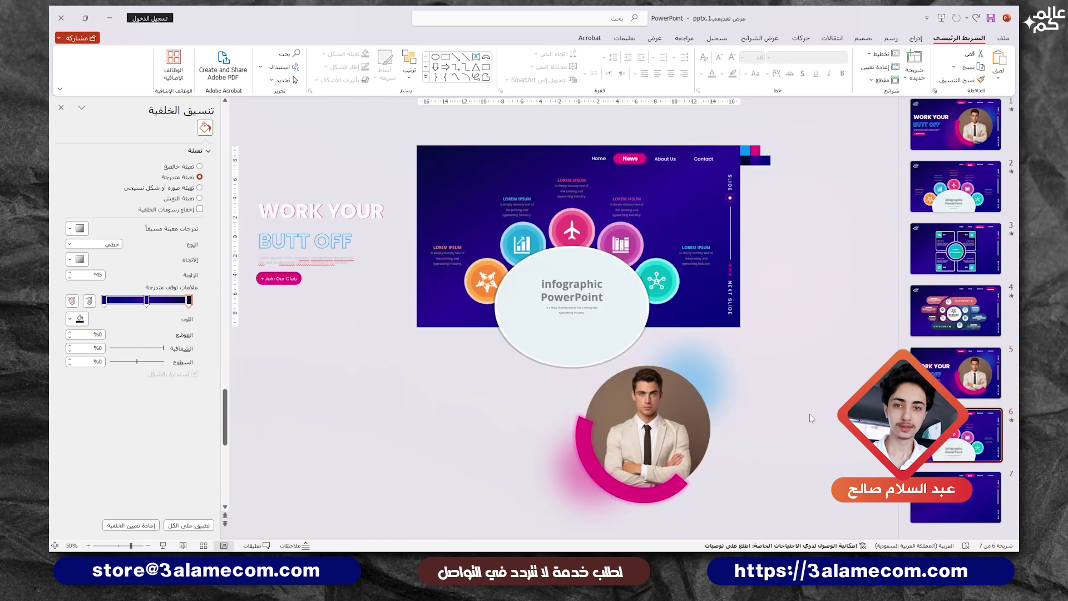
click(942, 380)
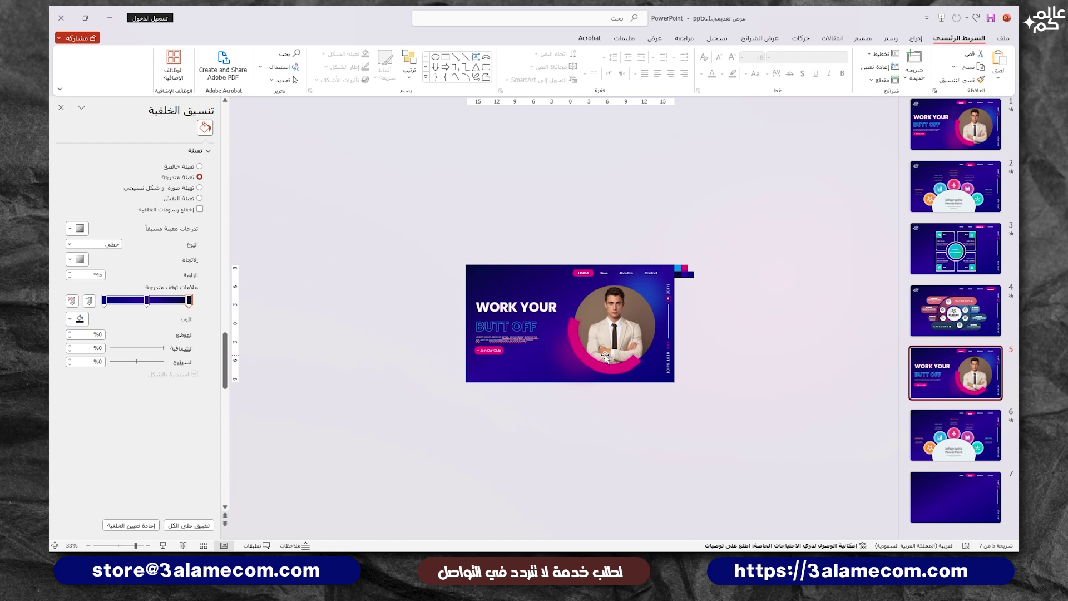
click(946, 442)
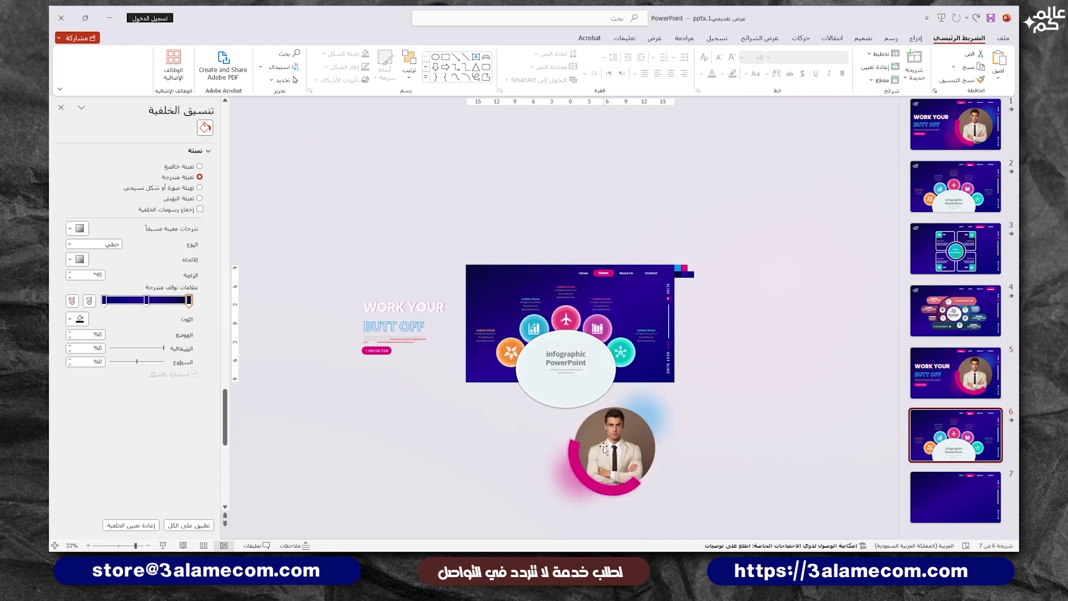
click(919, 479)
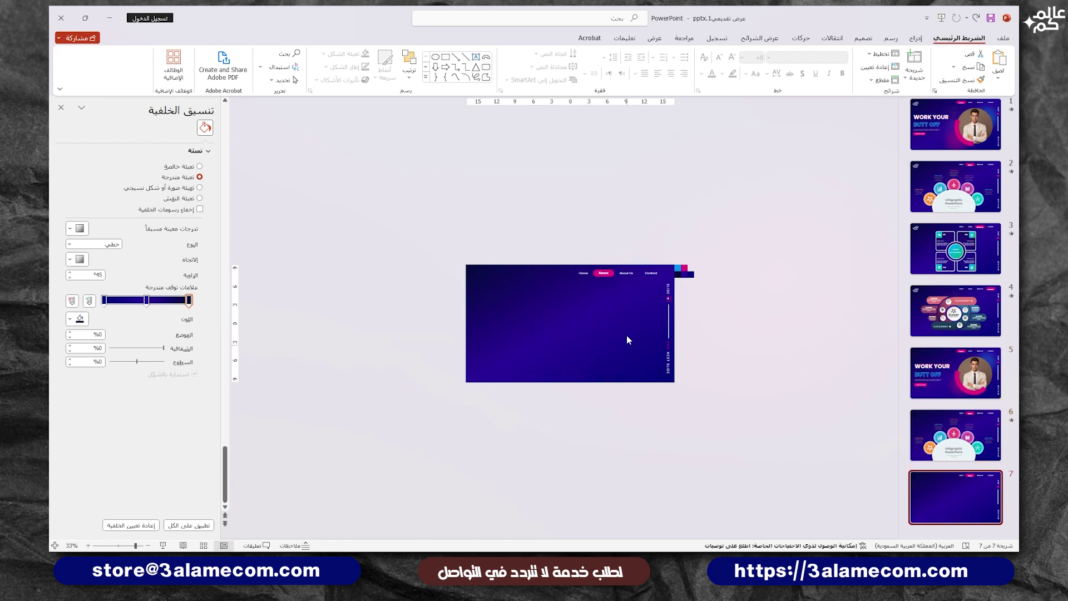
Move the pink pill from behind News to behind About Us
drag(504, 236, 679, 288)
scroll(679, 288, up, 5)
scroll(679, 293, up, 5)
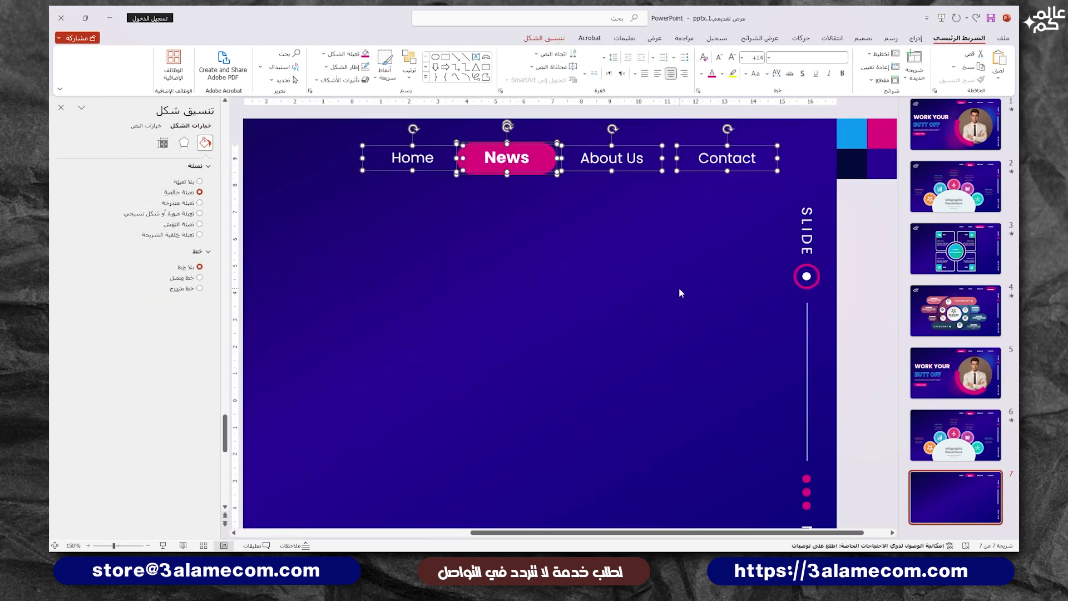
click(527, 207)
drag(516, 176, 641, 176)
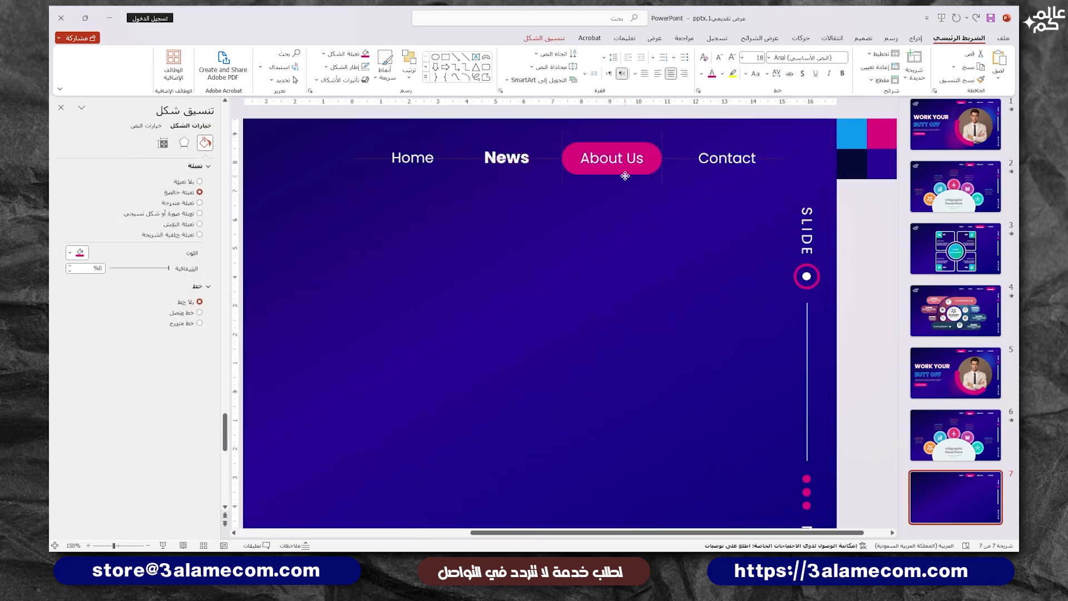
Make About Us bold and return News to regular weight
click(507, 157)
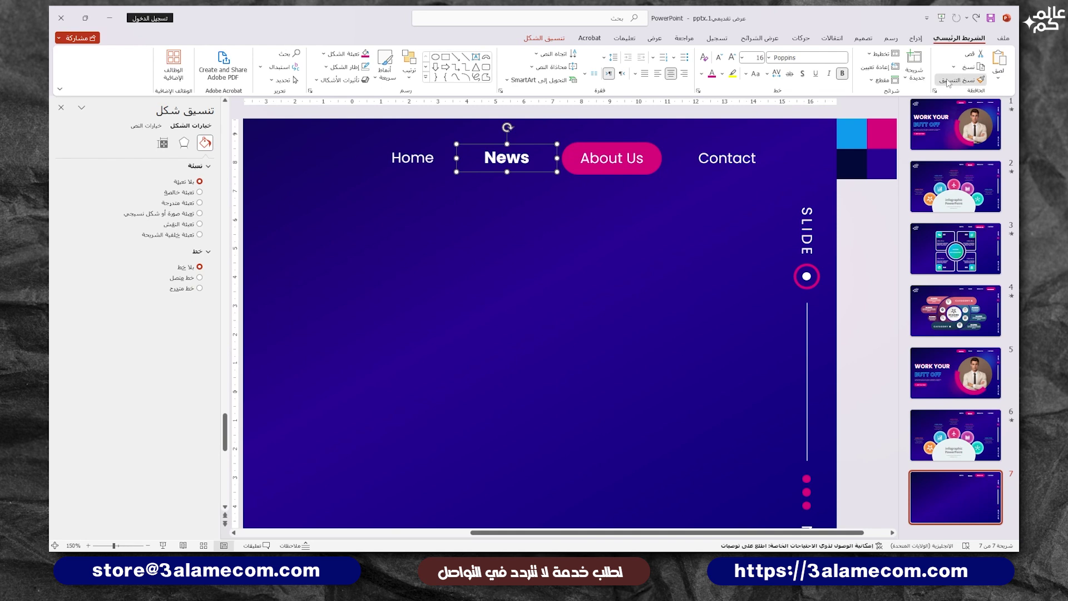
click(605, 157)
key(ctrl+b)
drag(603, 144, 602, 142)
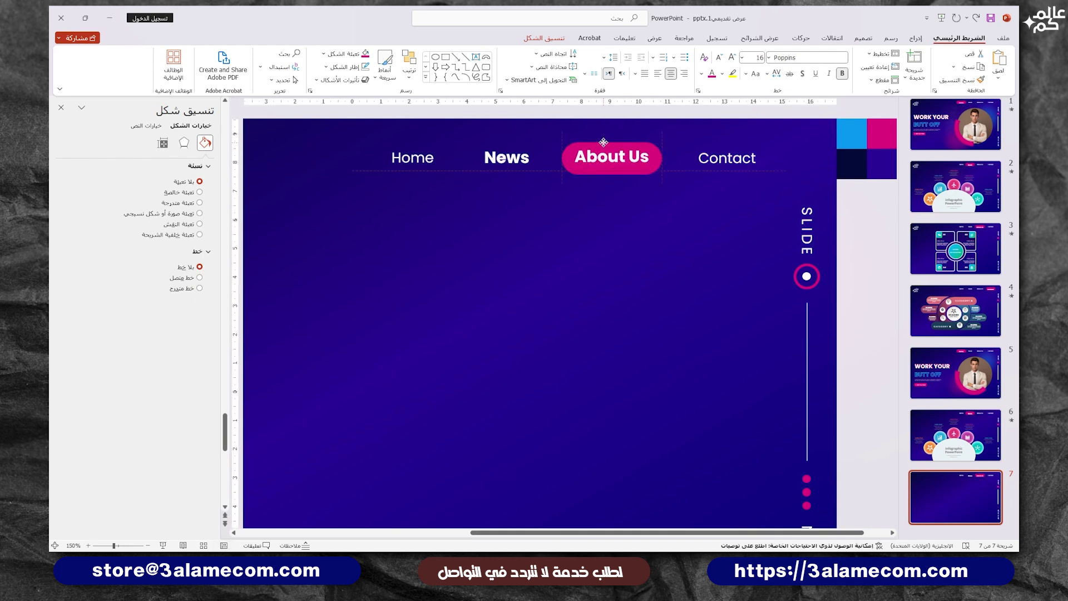
click(704, 146)
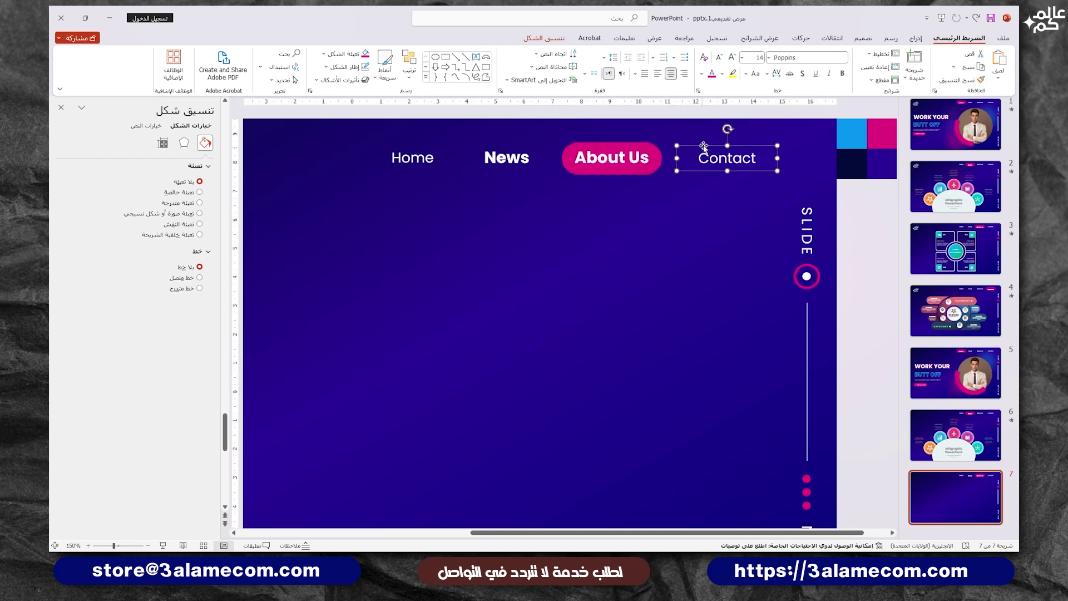
key(ctrl+z)
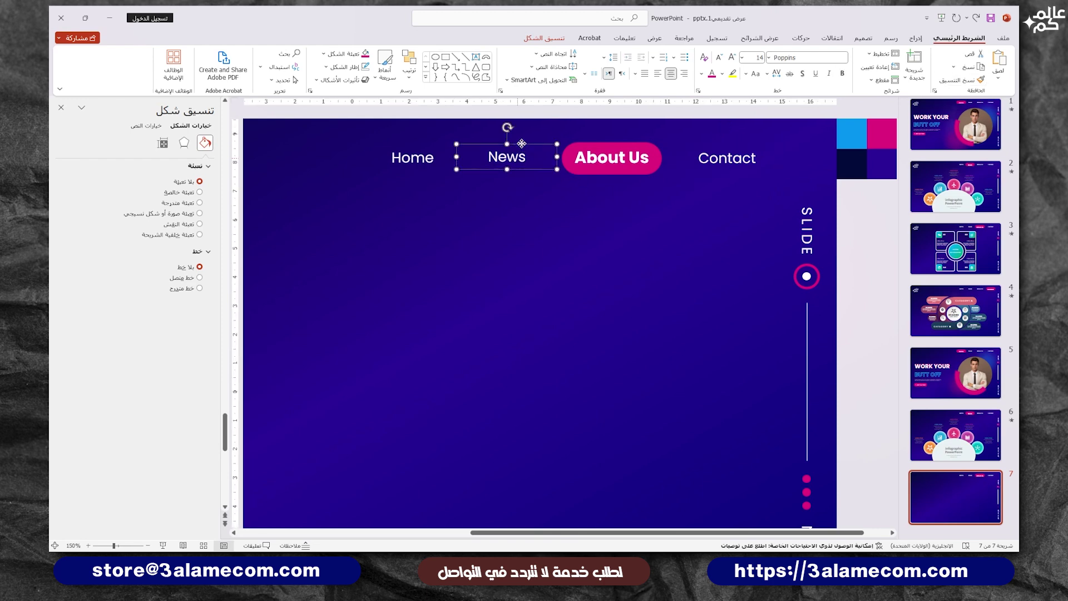
Copy cards 01–04 of slide 3's Design Infographic and paste them onto slide 7
click(957, 251)
click(467, 257)
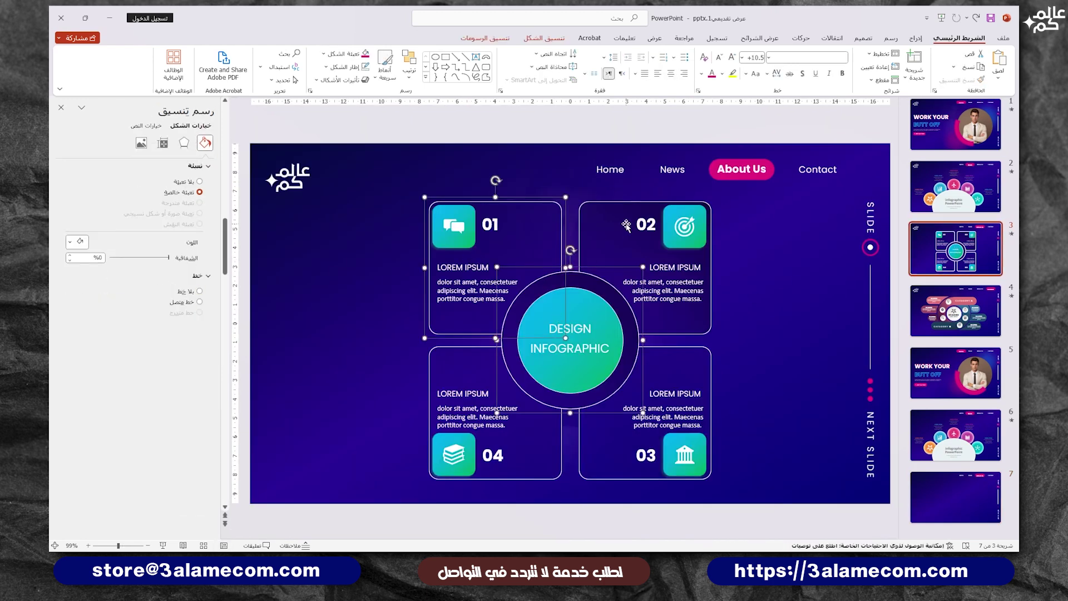
shift+click(625, 277)
shift+click(629, 430)
shift+click(494, 445)
key(ctrl+c)
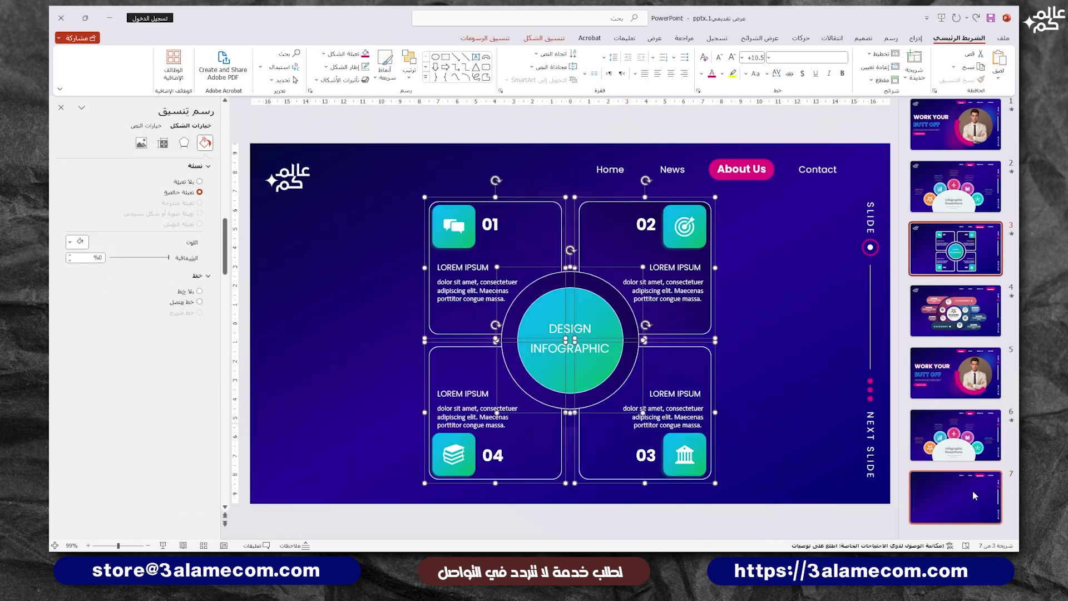
click(956, 497)
key(ctrl+v)
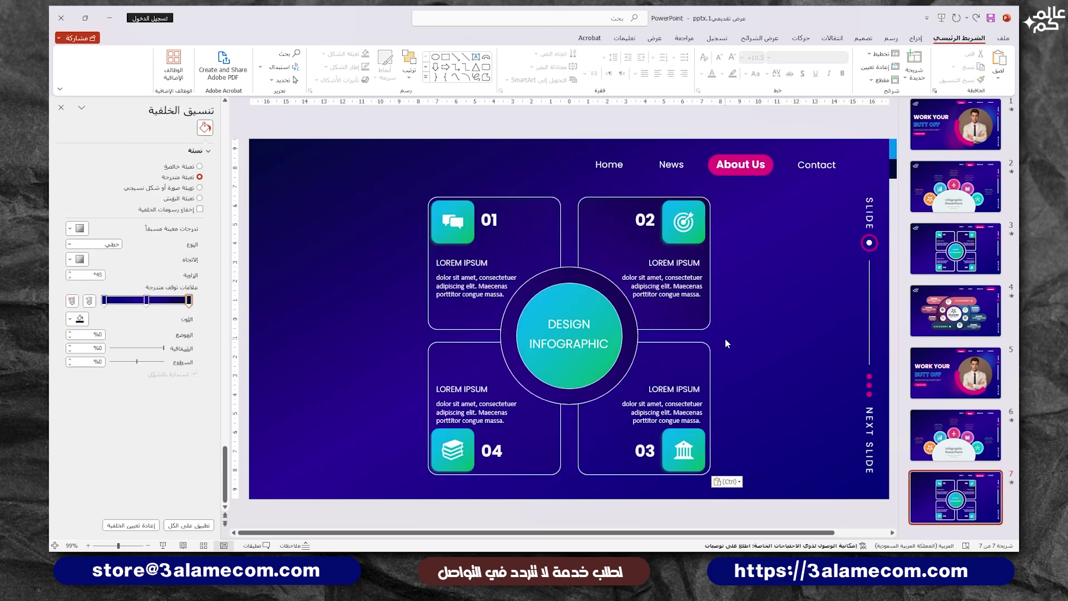
ctrl+scroll(726, 338, down, 2)
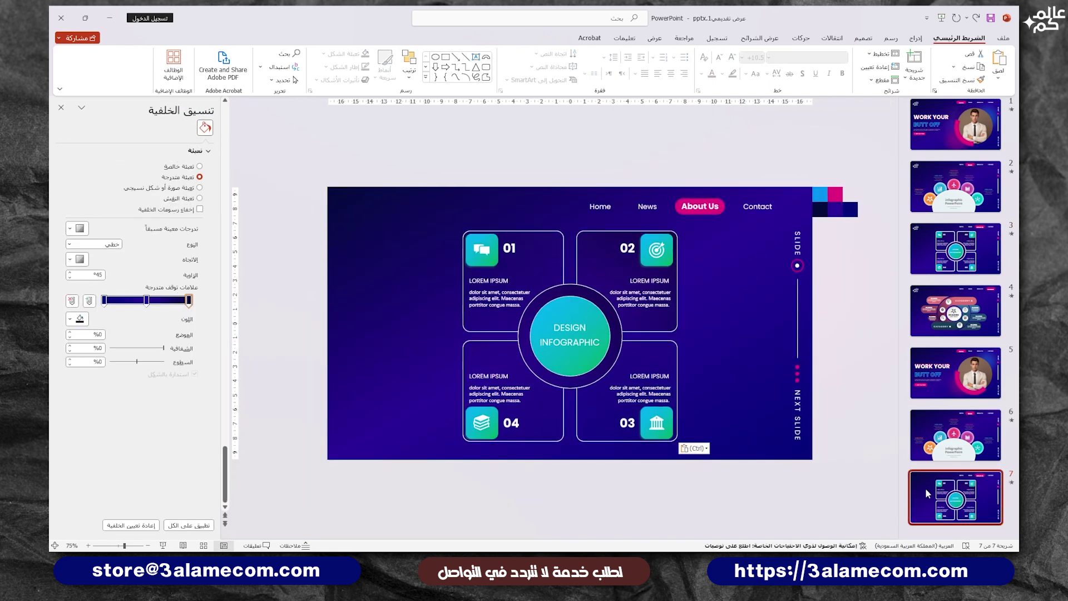
Duplicate slide 7 as slide 8 and delete its four infographic cards
key(ctrl+d)
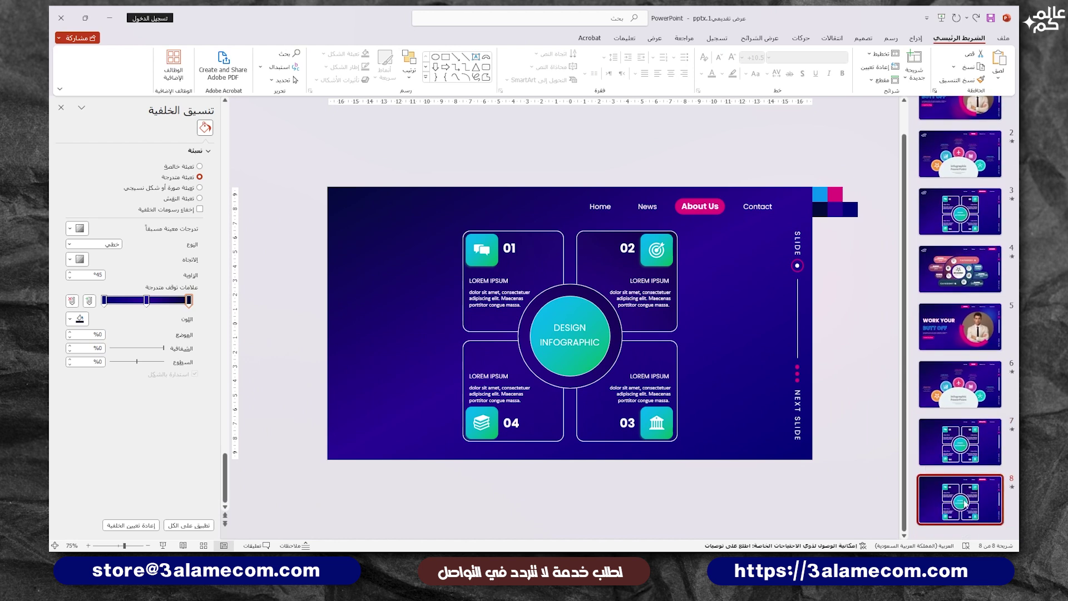
click(654, 412)
shift+click(552, 348)
shift+click(524, 270)
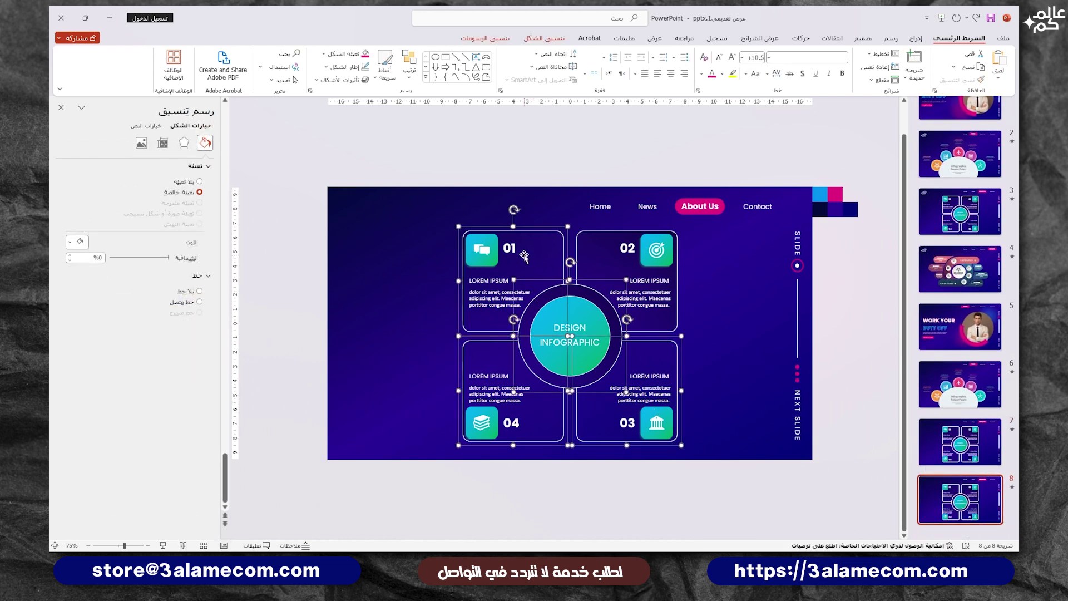
shift+click(577, 256)
key(Delete)
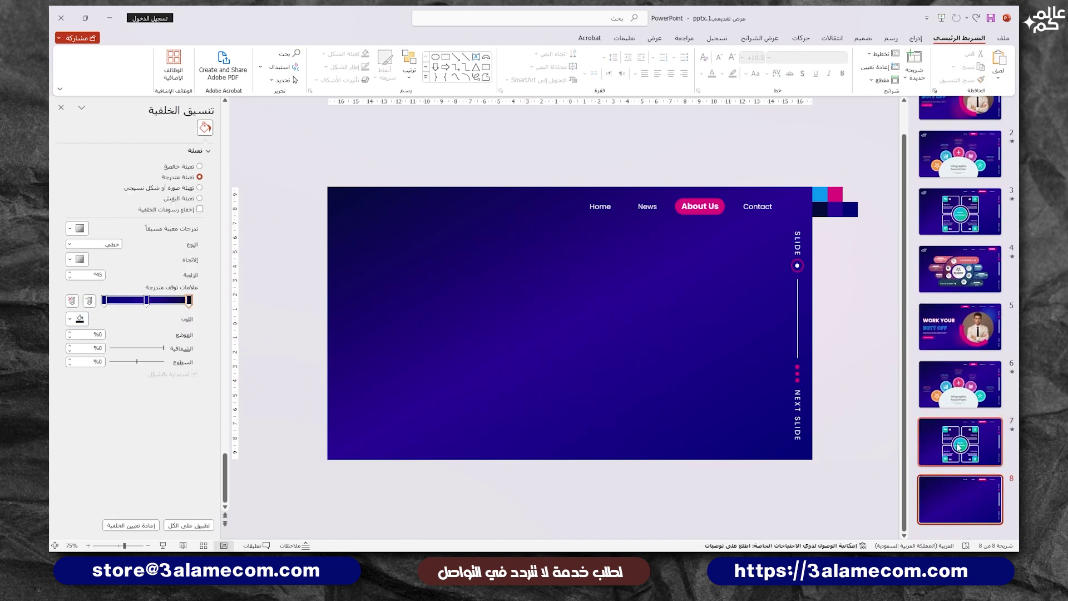
Copy slide 4's Category A/B infographic and paste it onto slide 8
click(961, 270)
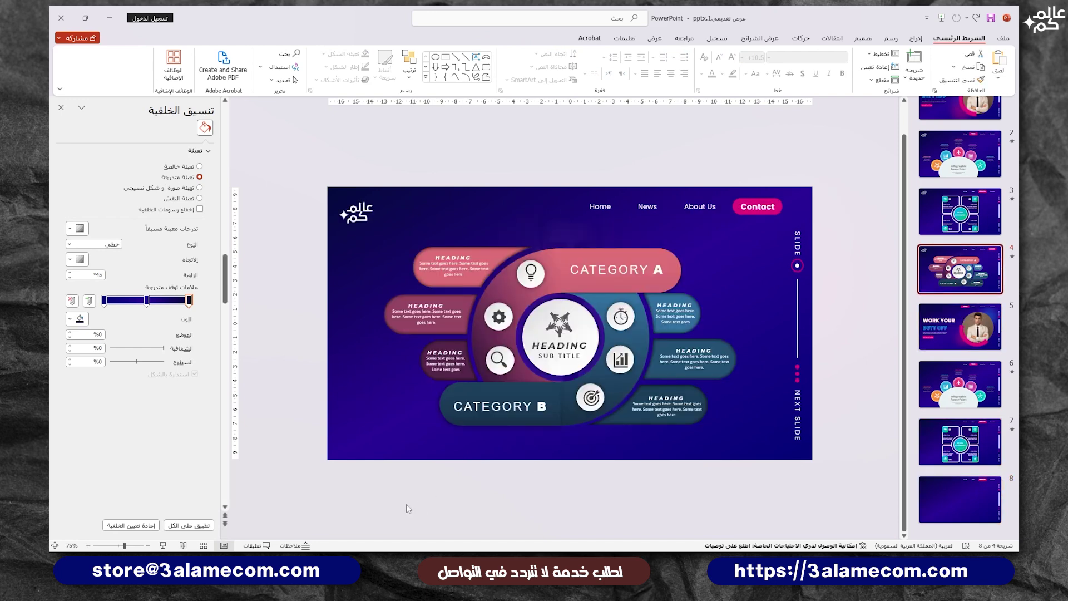
drag(337, 517, 749, 225)
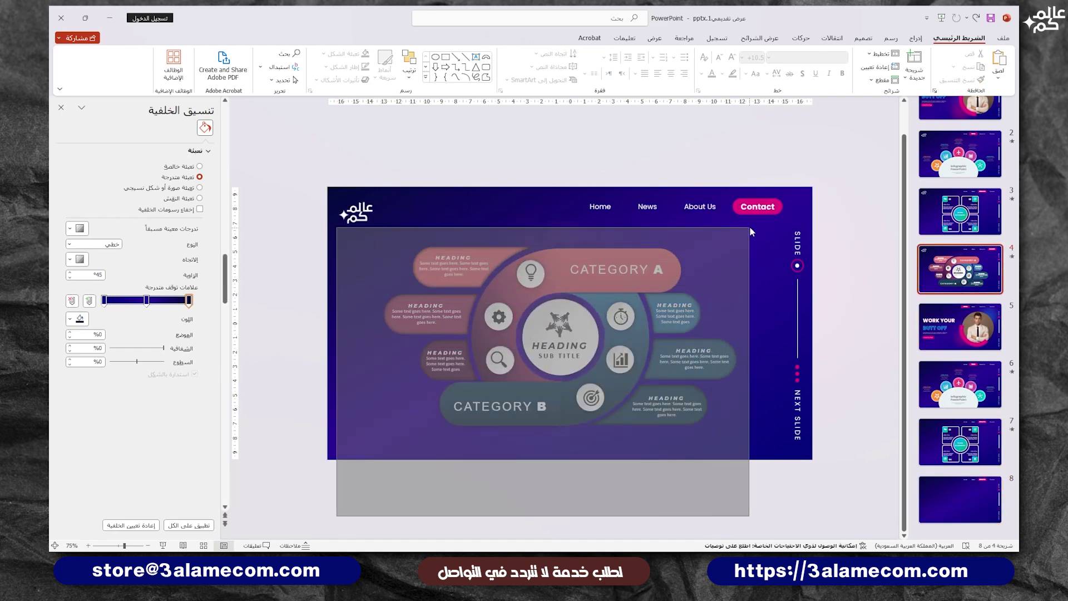
click(912, 492)
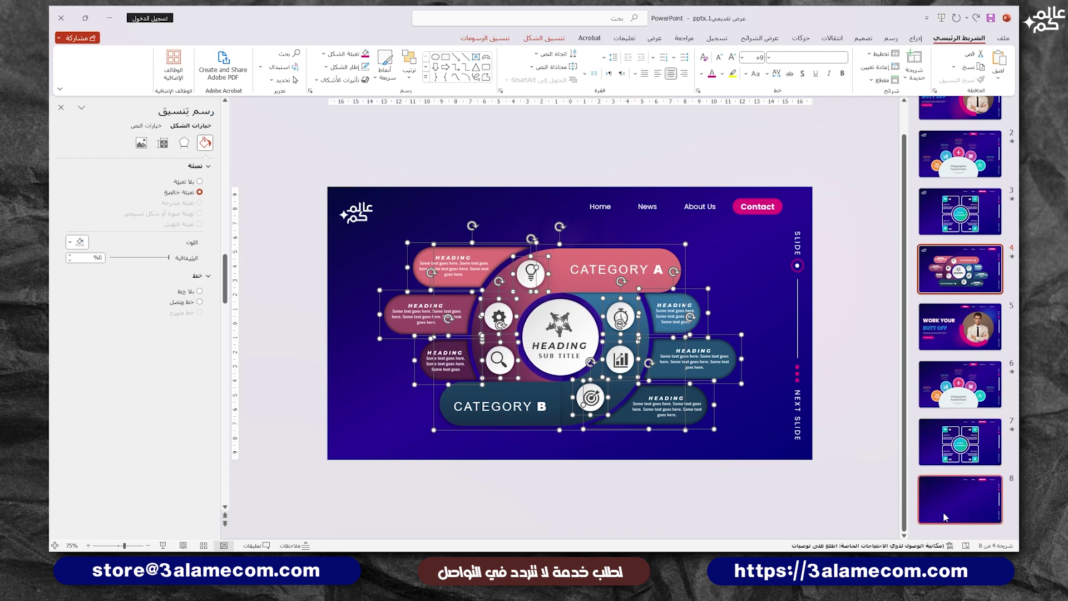
key(ctrl+v)
click(600, 463)
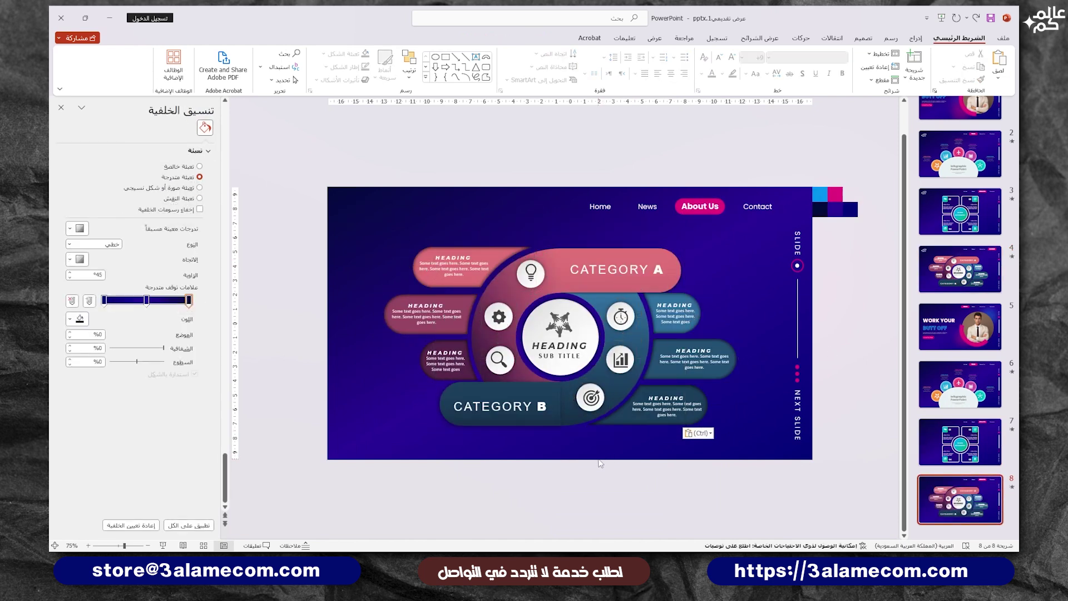
Move slide 8's pink highlight pill from About Us to behind Contact
click(709, 215)
scroll(709, 215, up, 3)
scroll(678, 212, up, 3)
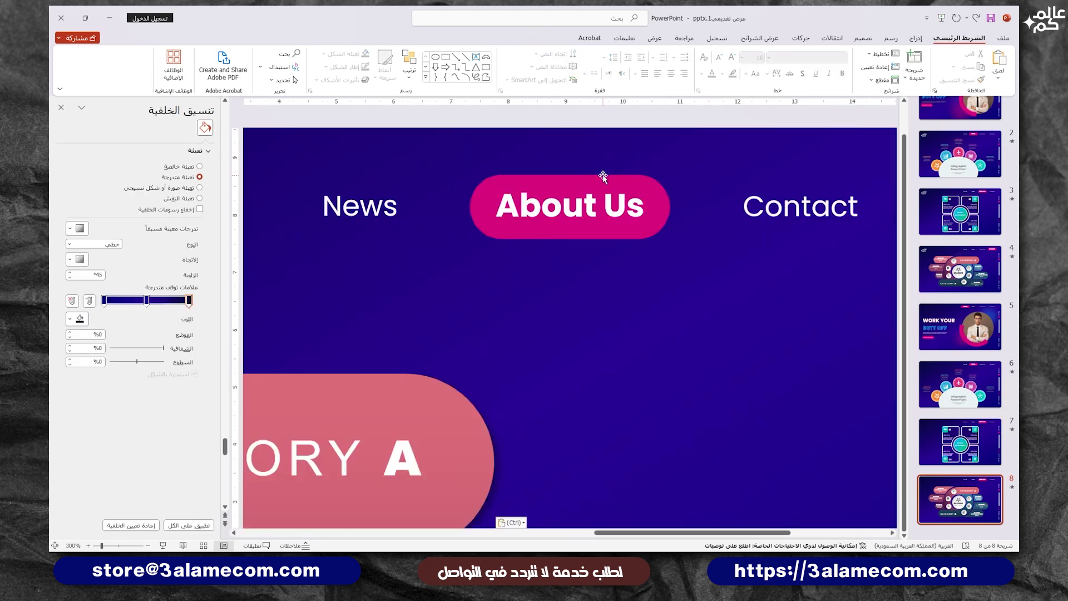
drag(609, 176, 833, 175)
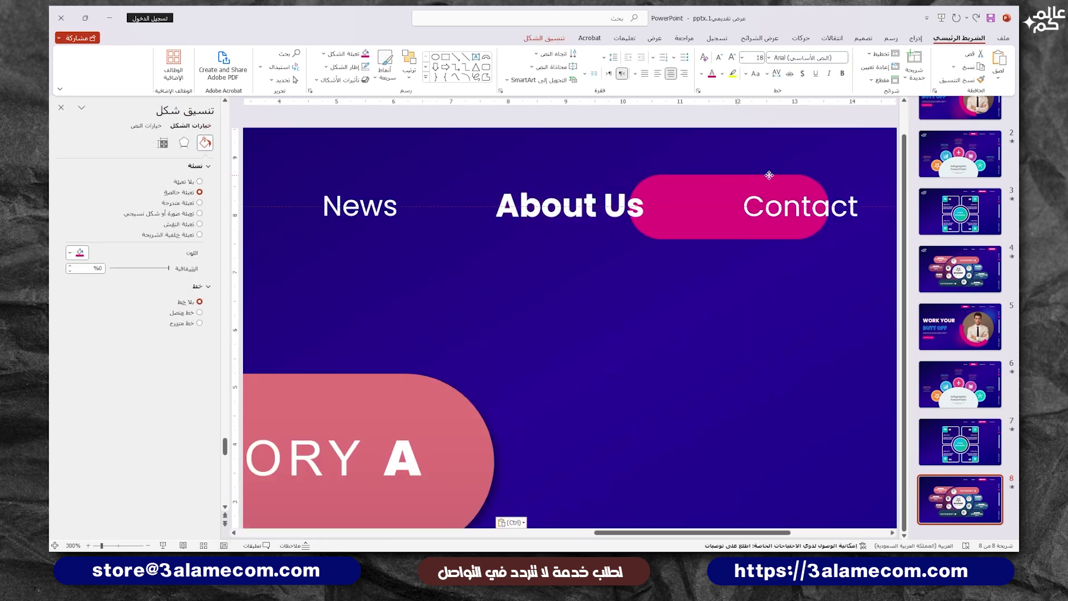
Use Format Painter to make Contact bold and return About Us to News's plain style
click(608, 184)
click(759, 212)
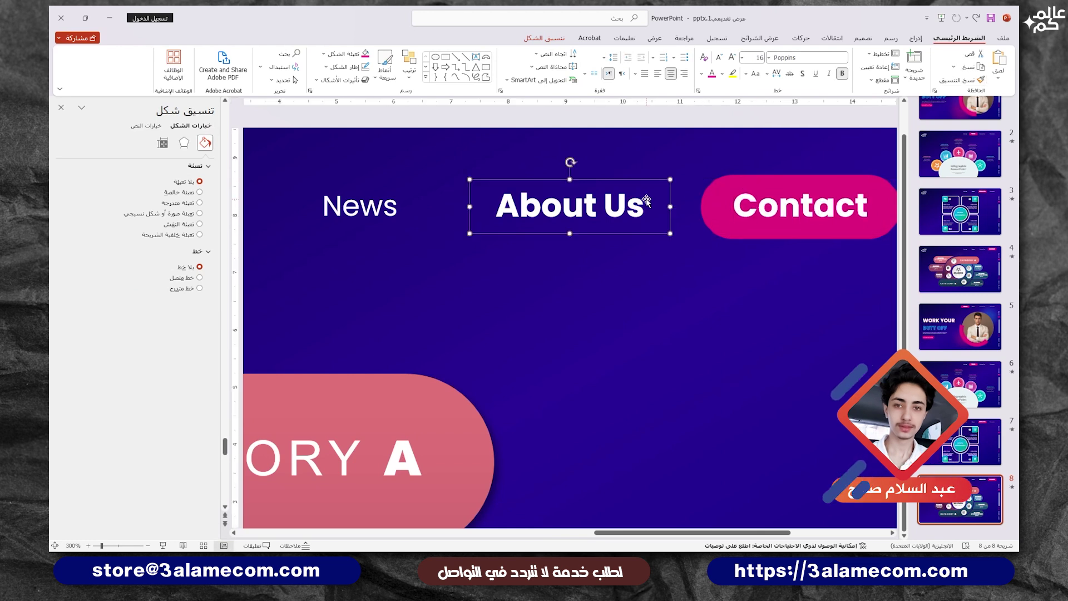
click(356, 183)
click(980, 80)
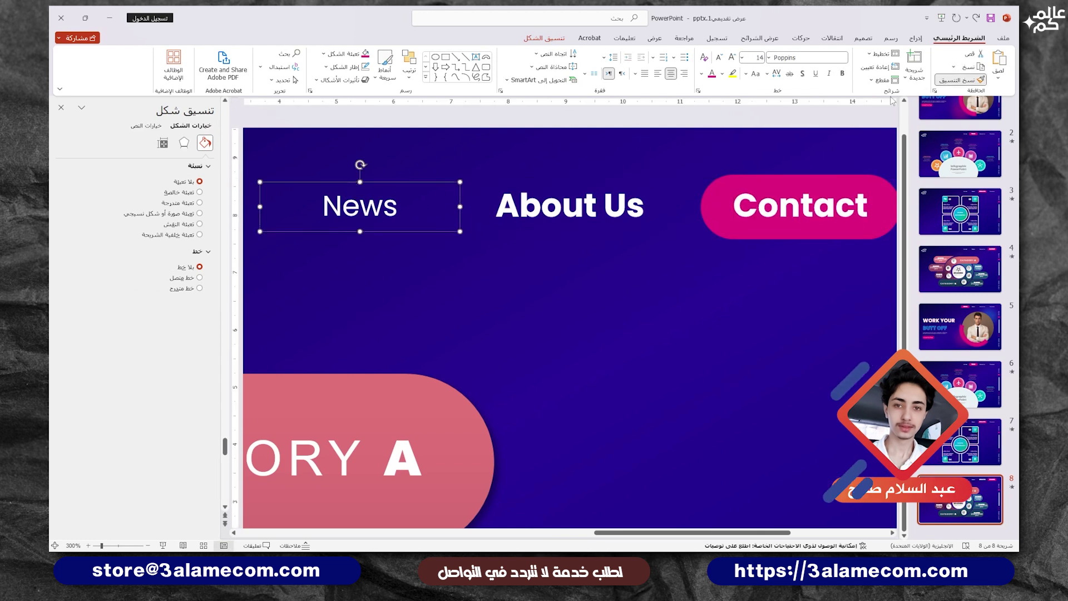
click(580, 178)
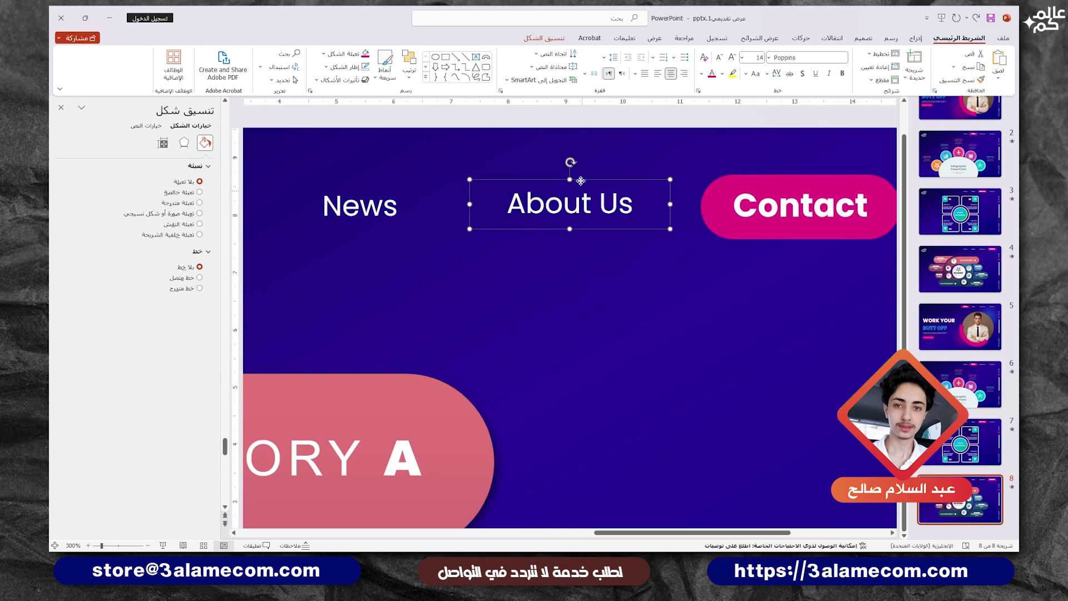
click(579, 271)
ctrl+scroll(580, 271, down, 5)
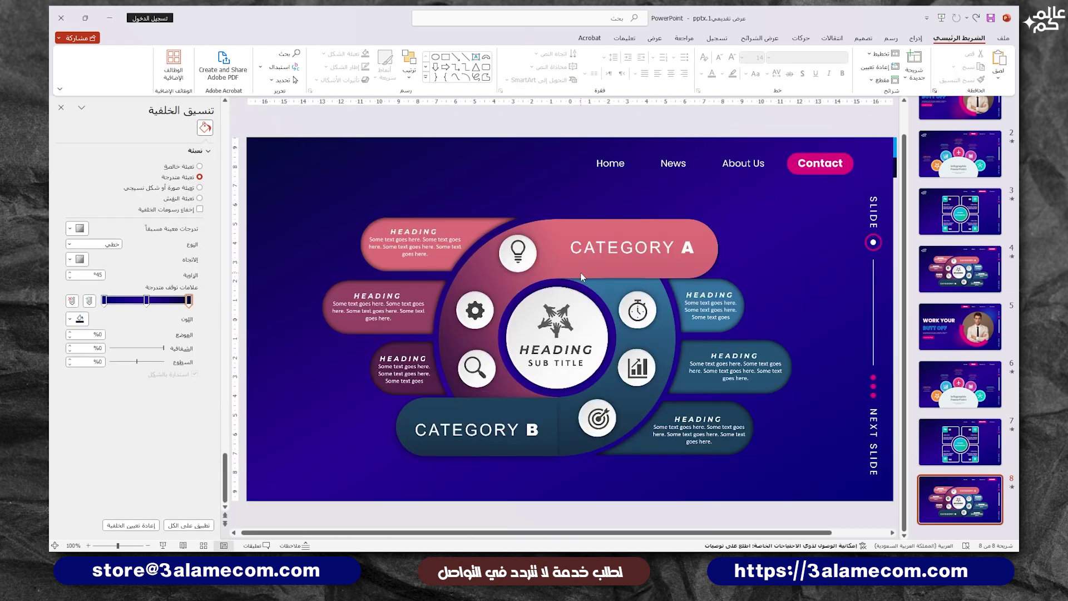
Insert the portrait photo of the man from this computer onto slide 5
ctrl+scroll(755, 266, down, 2)
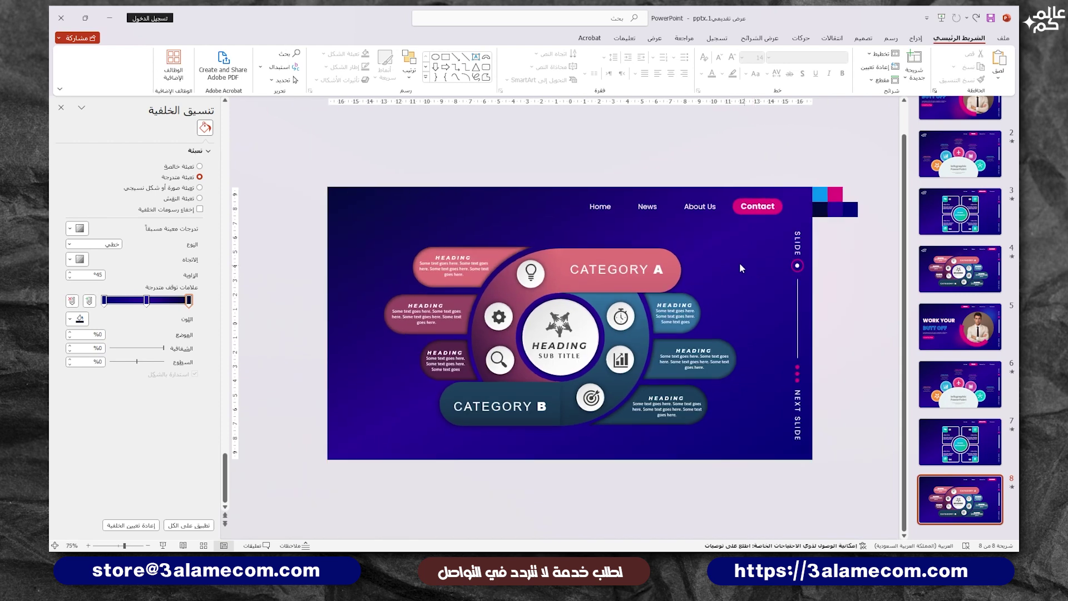
click(960, 327)
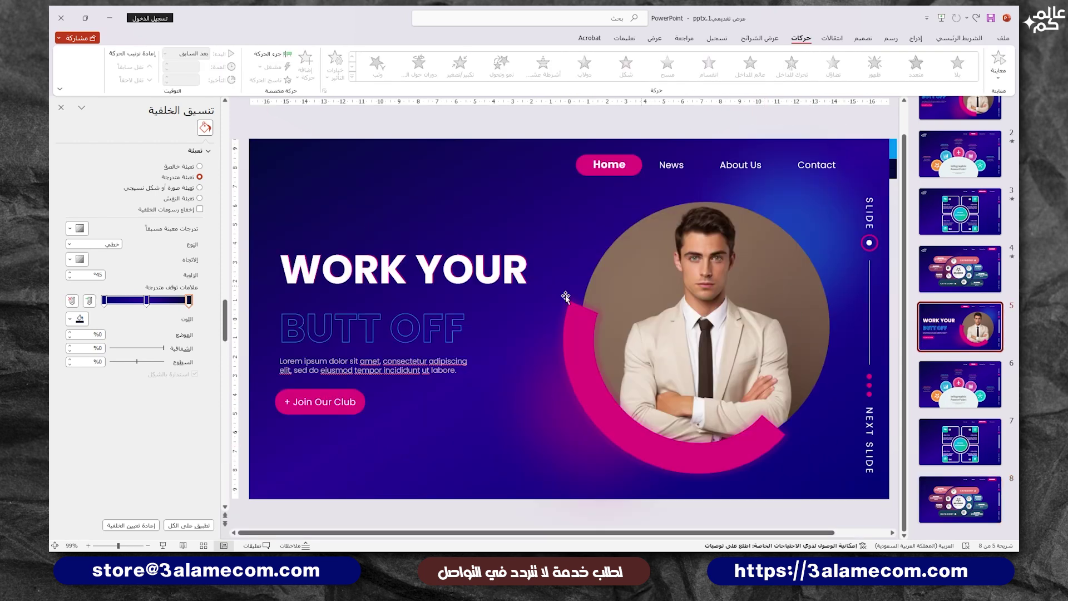
click(916, 38)
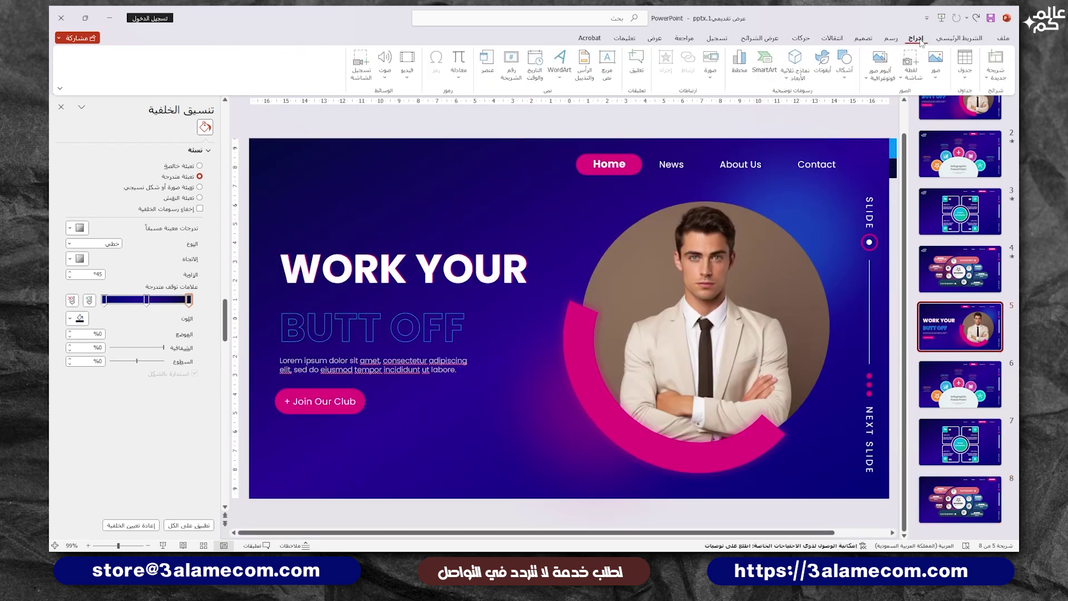
click(936, 62)
click(913, 110)
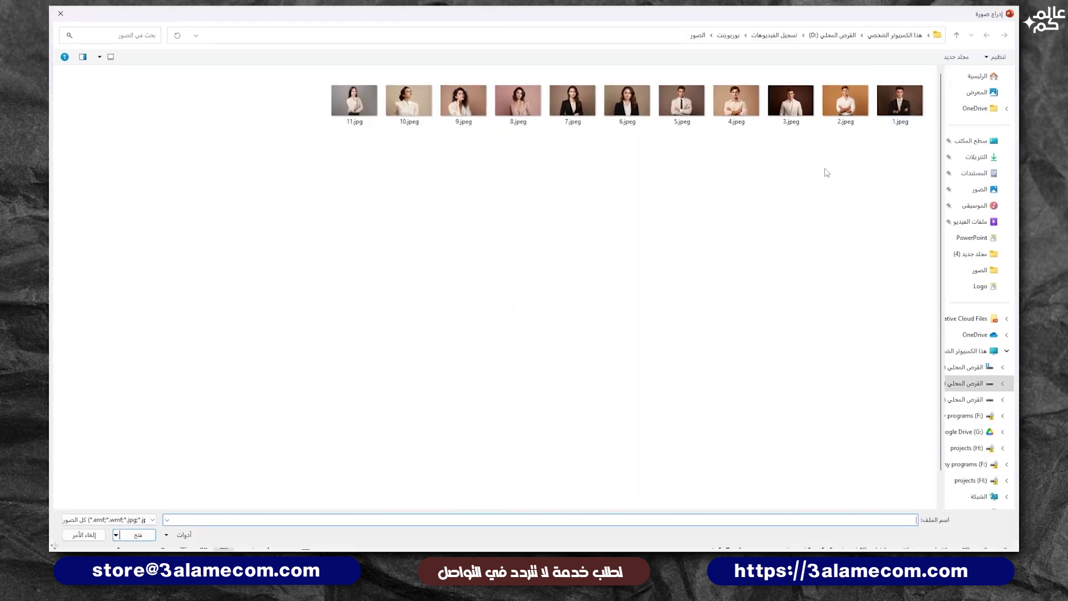
double_click(681, 111)
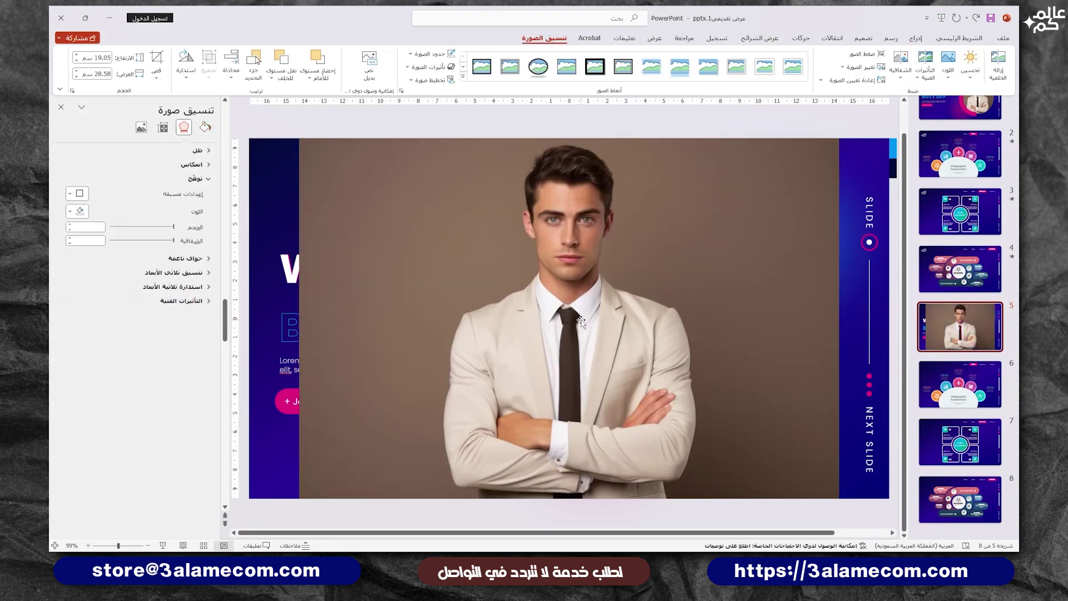
Crop the photo's sides inward to a narrow central strip
click(157, 62)
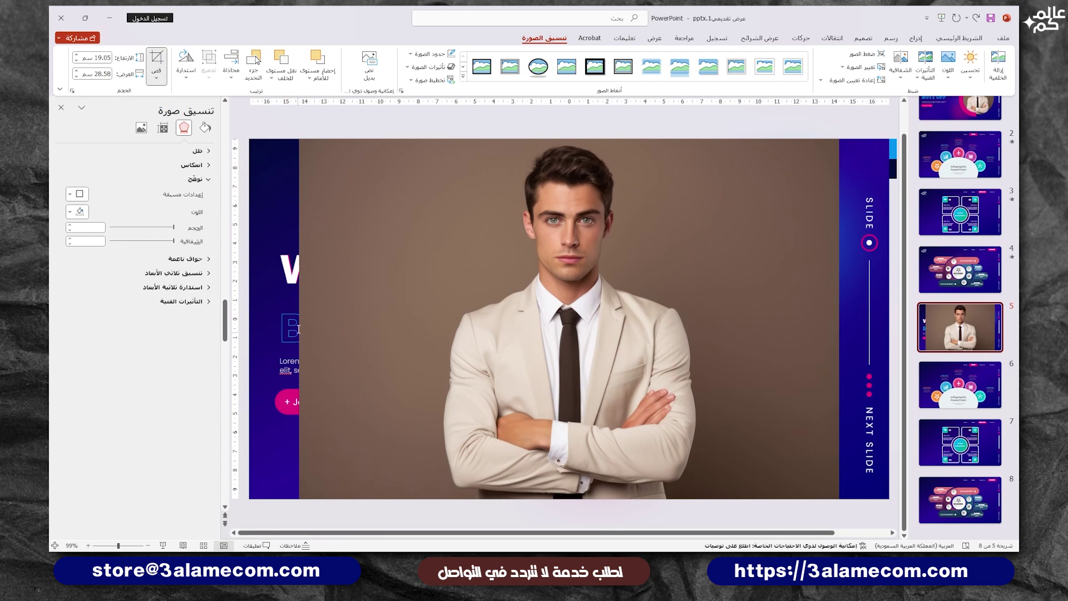
scroll(791, 317, down, 2)
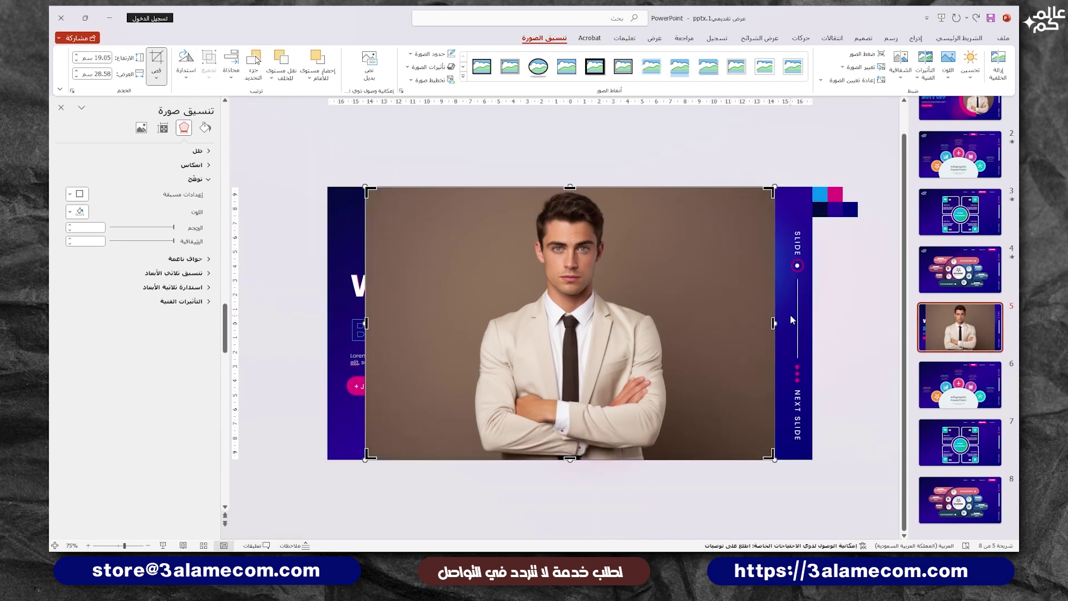
drag(367, 323, 472, 322)
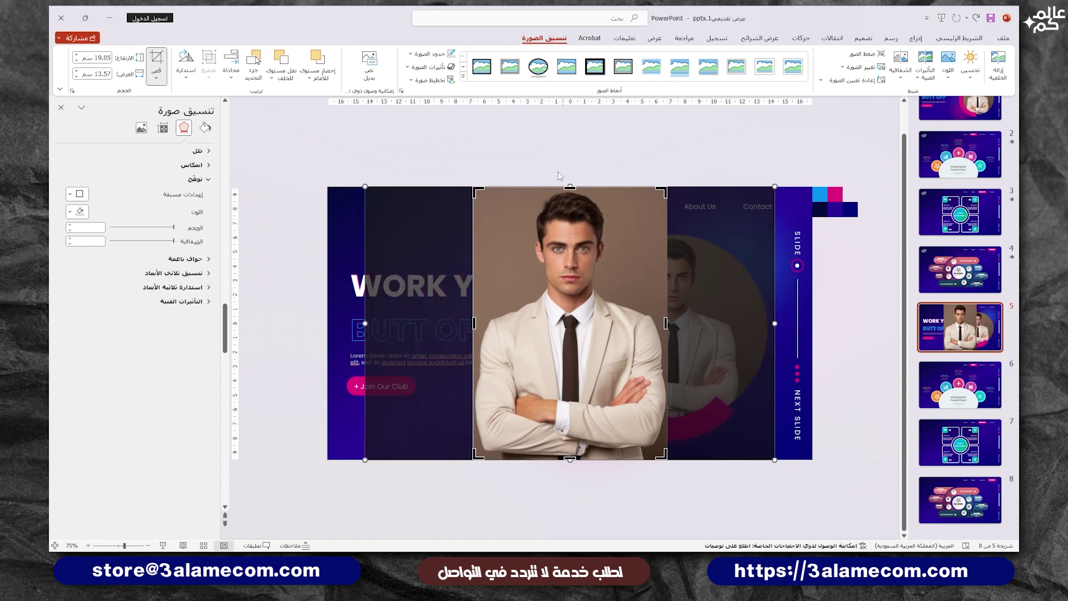
Finish the crop, then give the photo 100 pt soft edges and 91% transparency
key(Escape)
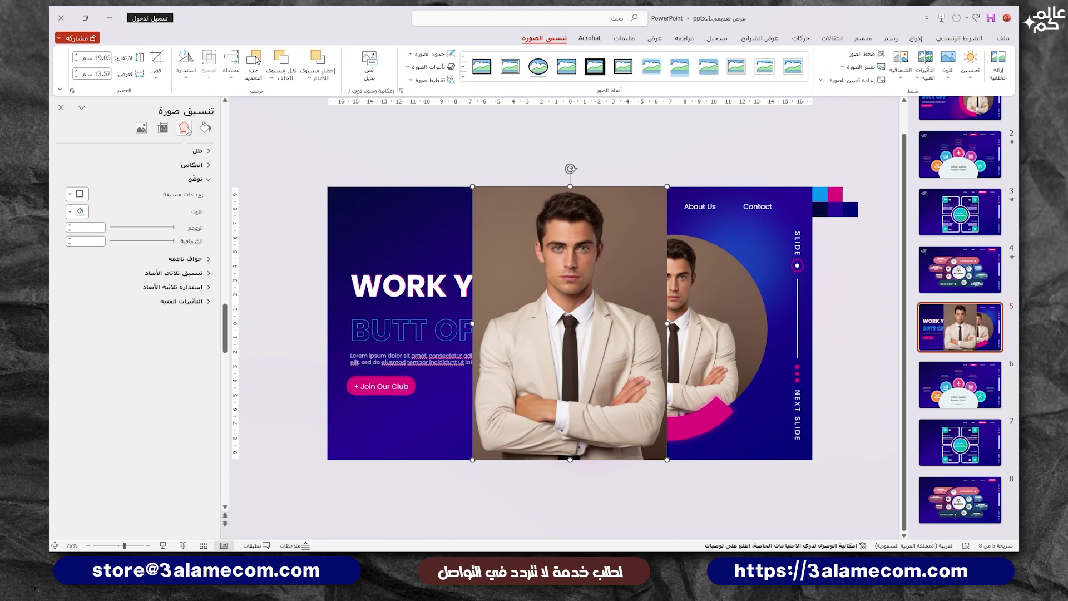
click(195, 179)
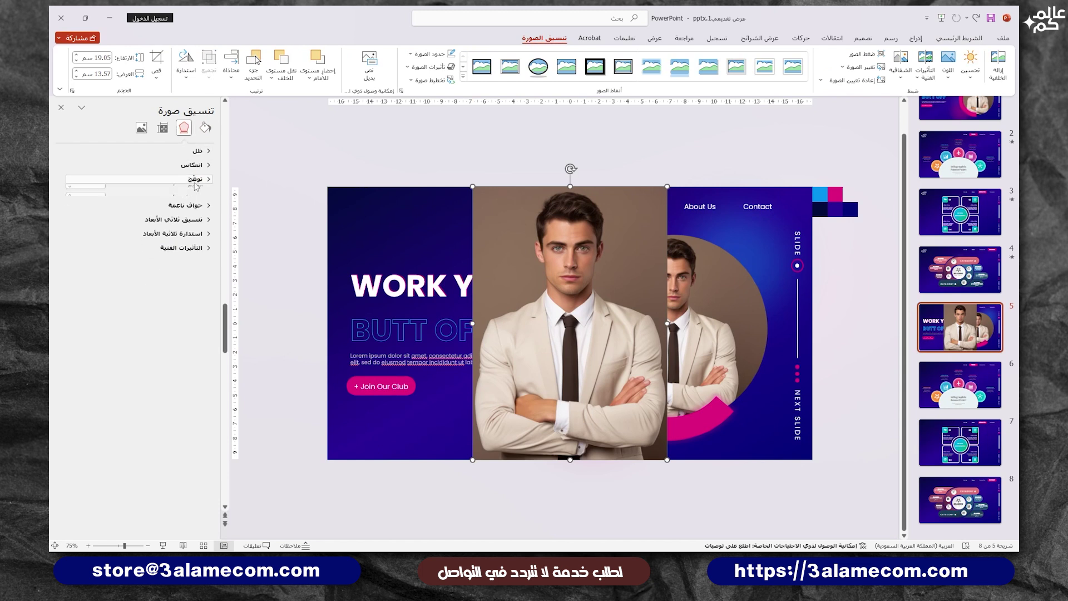
click(186, 193)
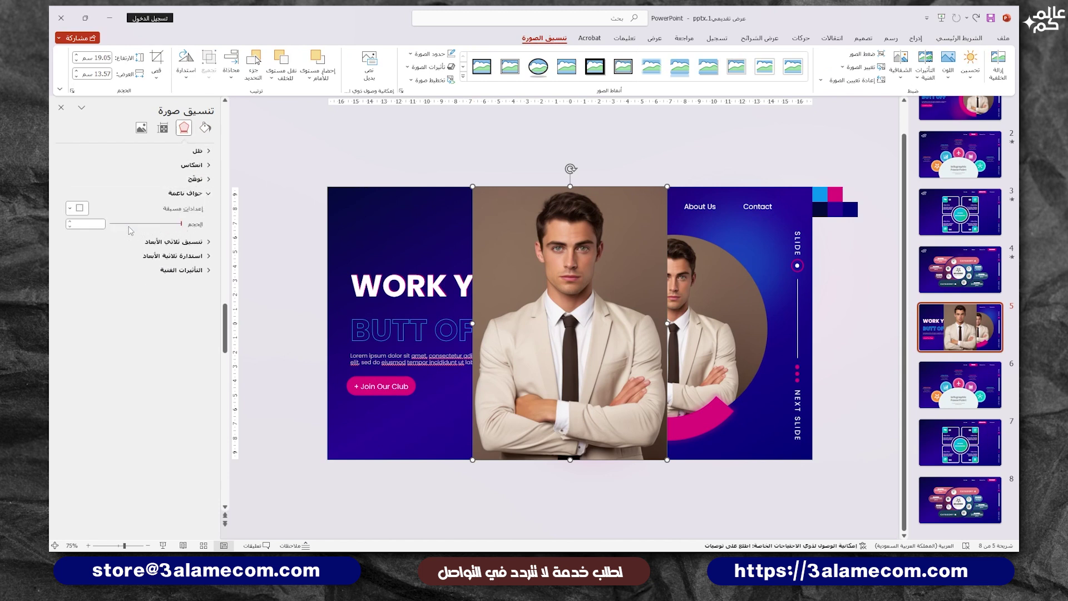
drag(182, 225, 73, 226)
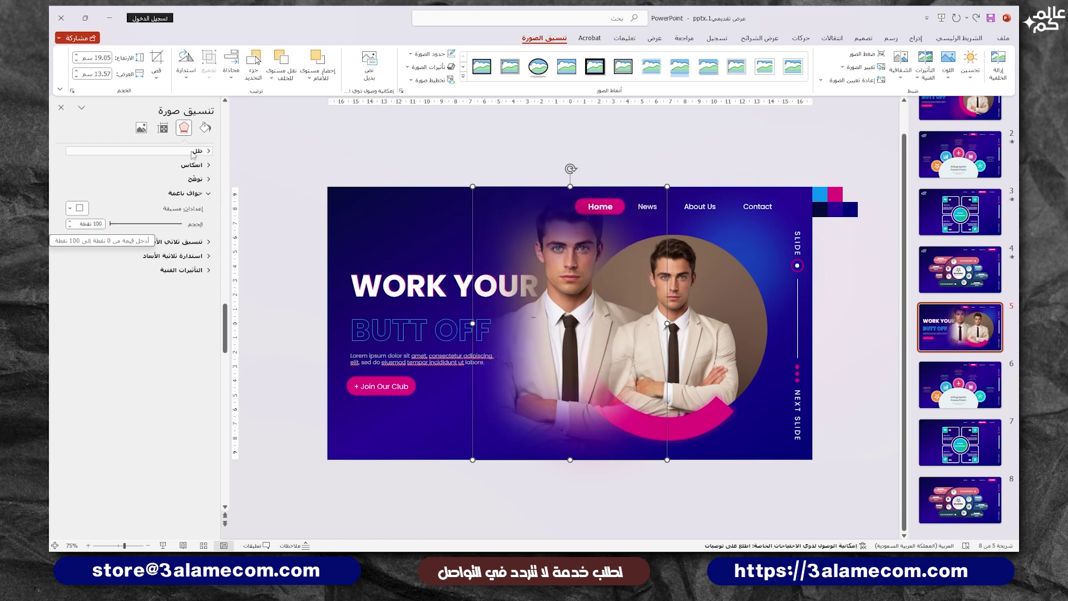
click(141, 129)
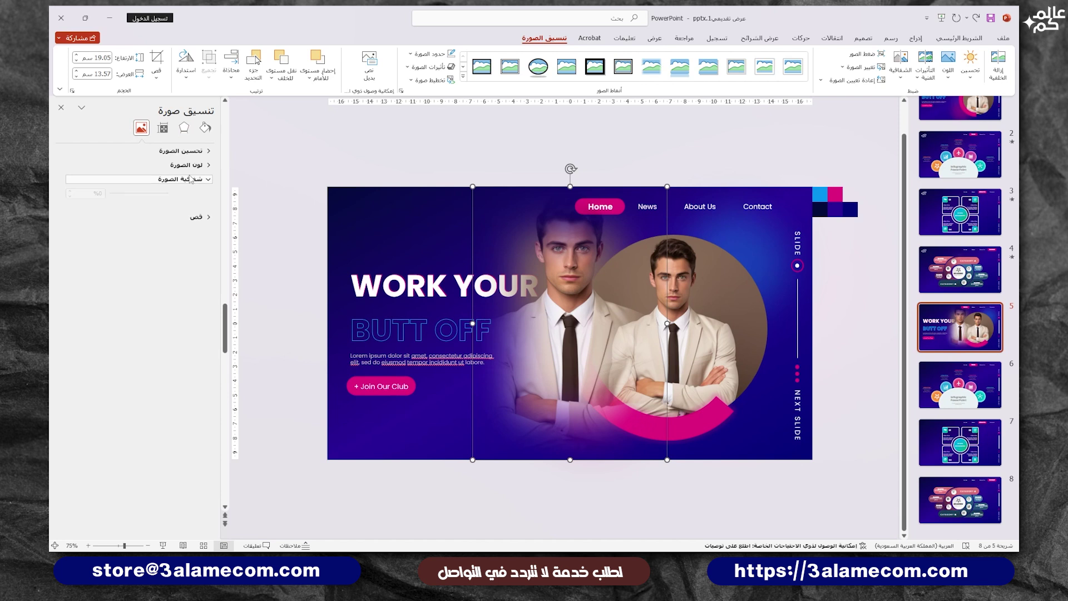
drag(177, 210, 117, 210)
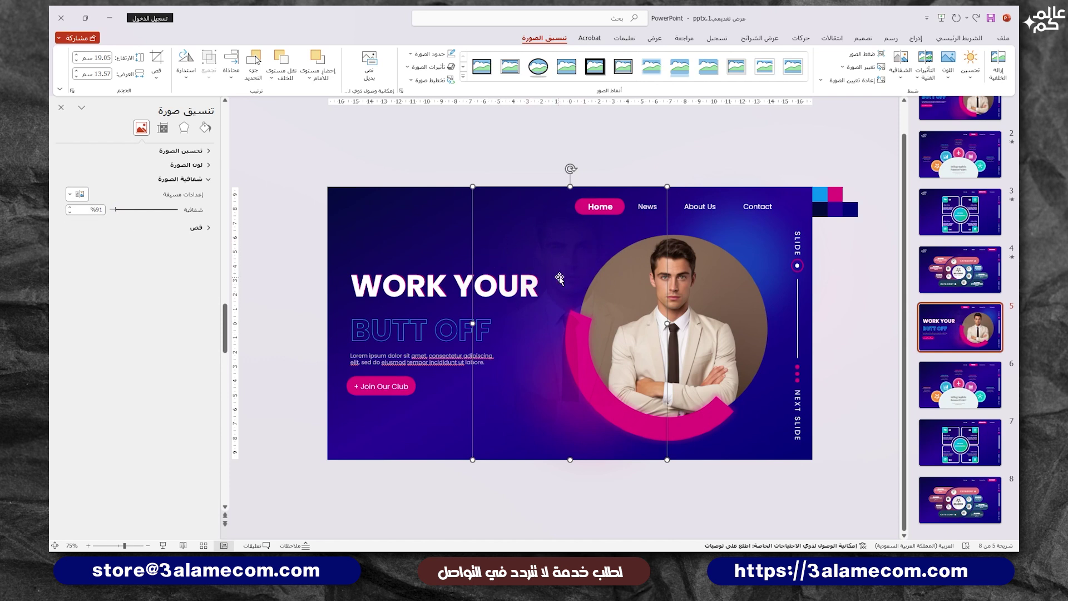
Copy the faded photo and paste it behind slide 6's content
right_click(572, 256)
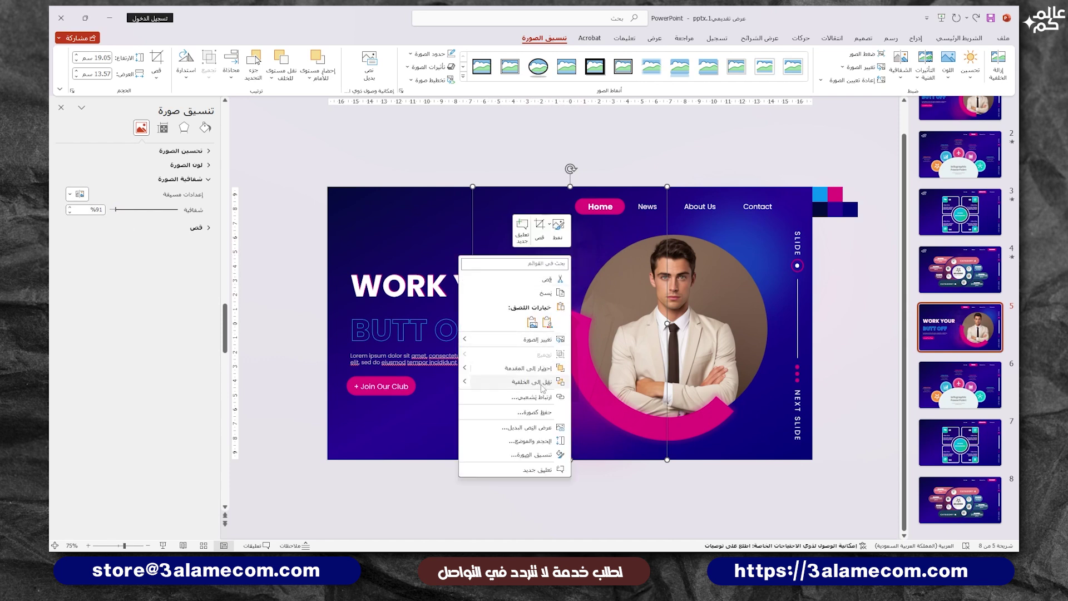
key(Escape)
click(960, 384)
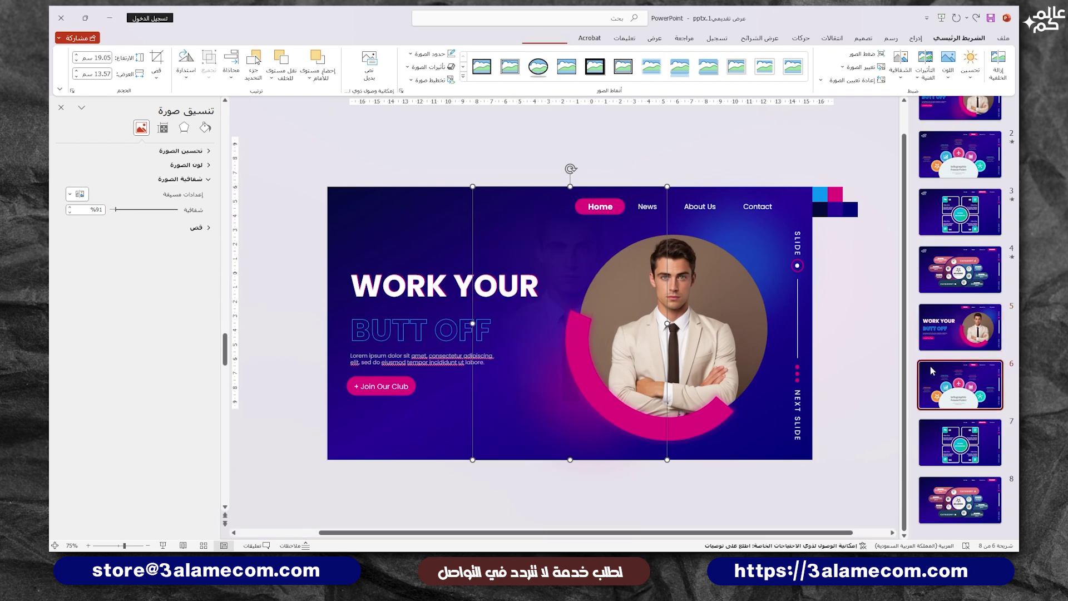
key(ctrl+v)
right_click(579, 271)
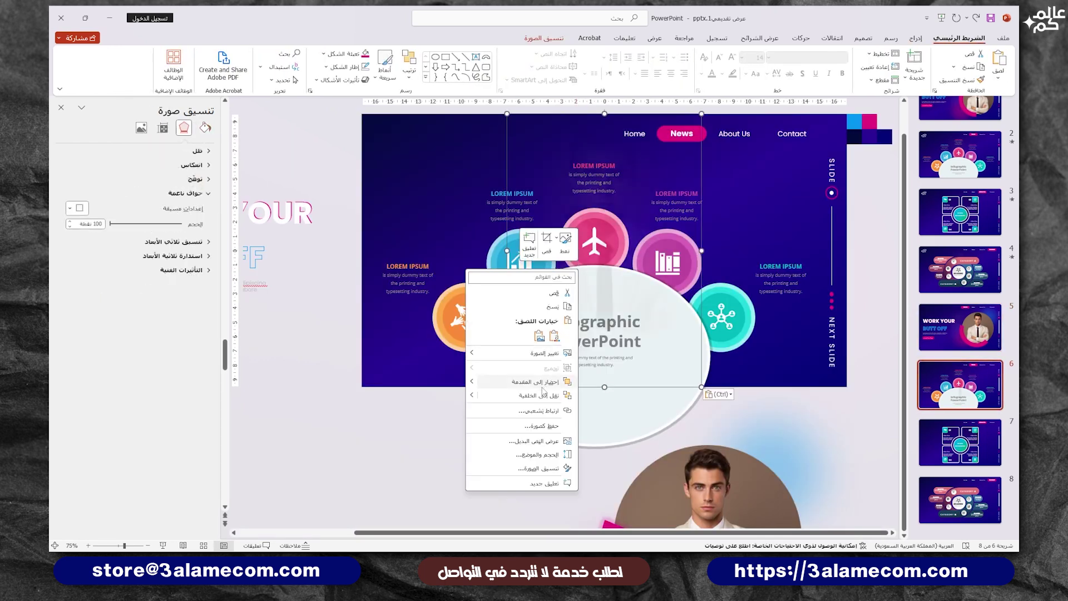
click(534, 395)
Paste the faded photo onto slides 7 and 8, sending it to the back on each
click(959, 442)
key(ctrl+v)
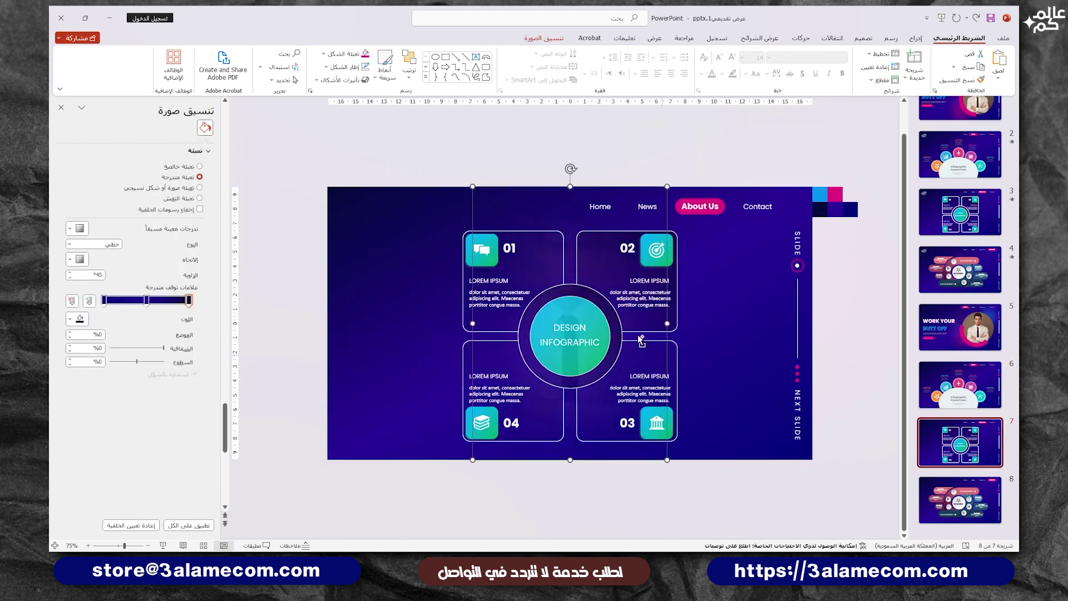
right_click(565, 273)
click(525, 399)
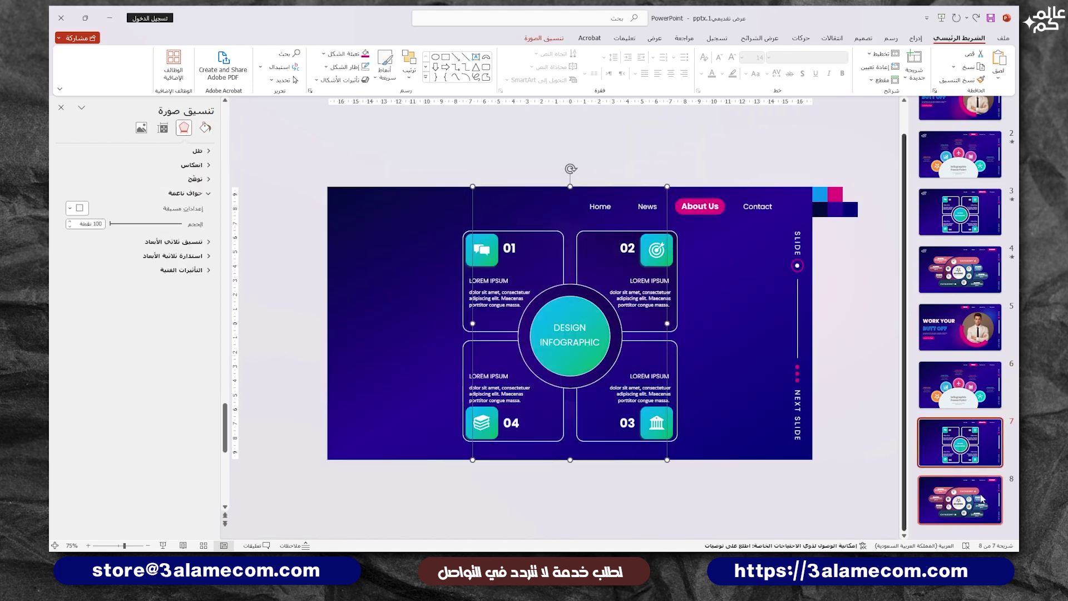
click(960, 500)
key(ctrl+v)
right_click(567, 285)
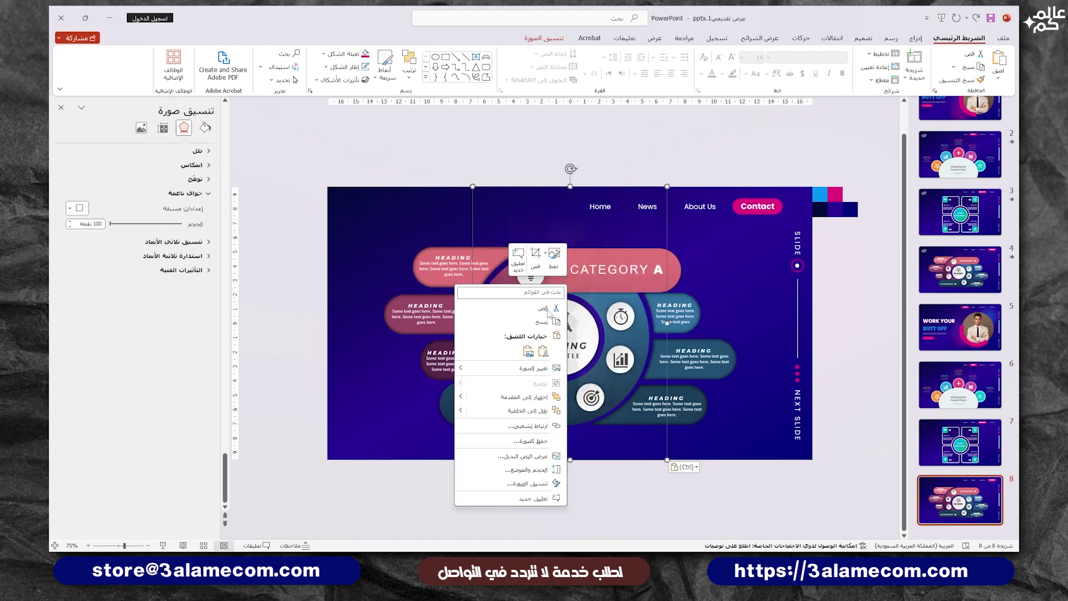
click(525, 398)
click(652, 474)
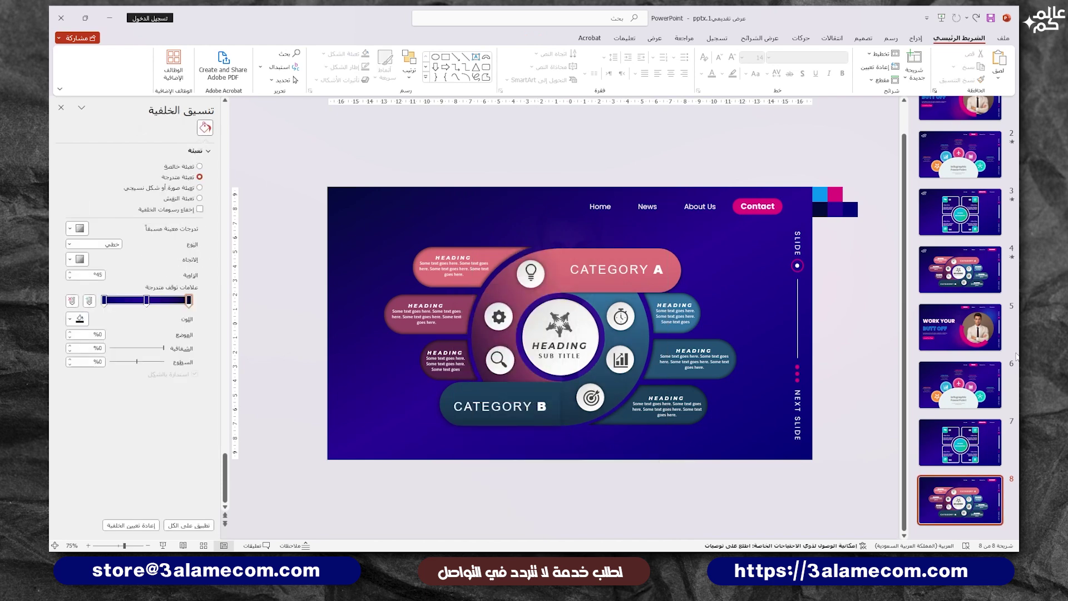
Return to slide 5 and select the Home nav button
click(968, 328)
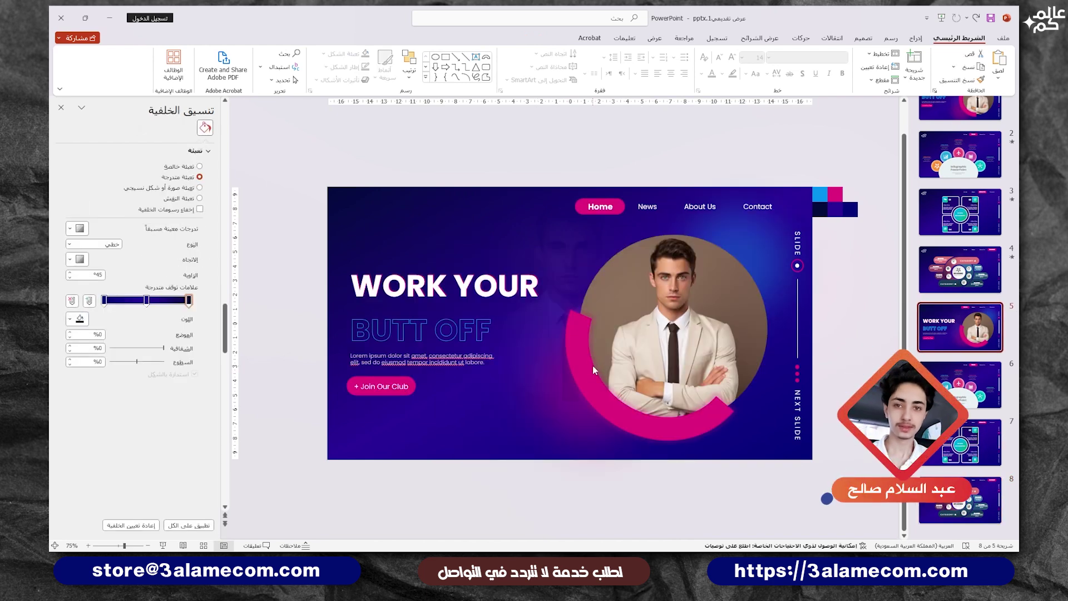
ctrl+scroll(593, 365, up, 3)
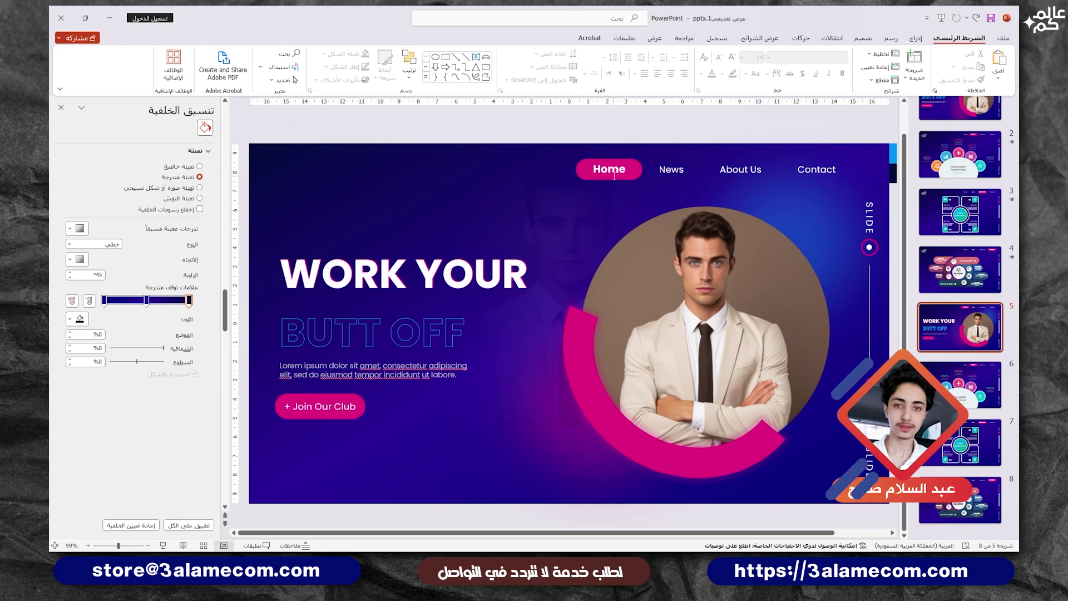
click(615, 176)
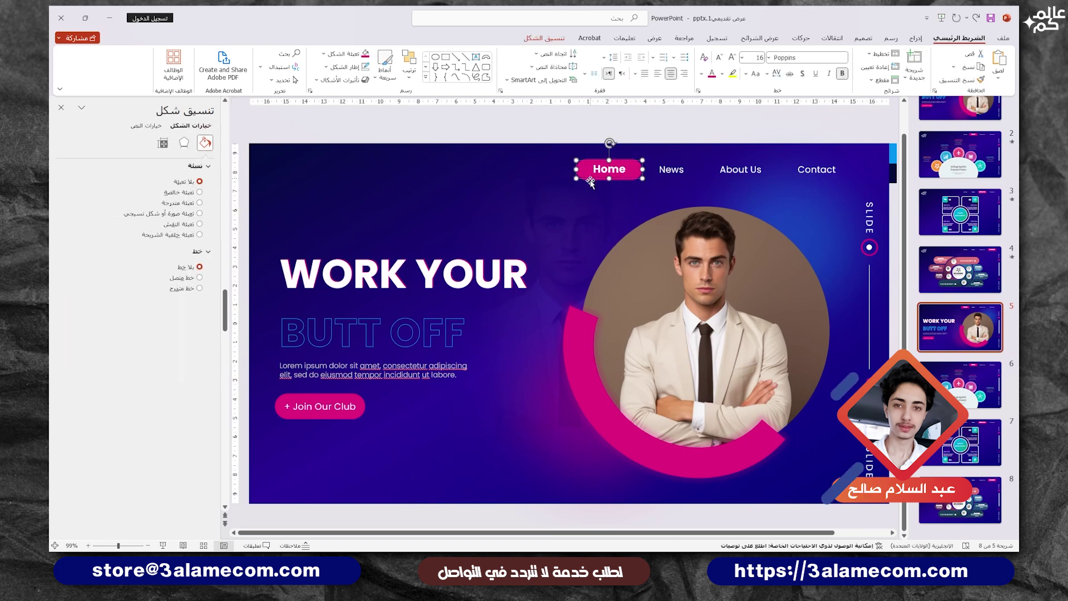
Hyperlink the Home button to slide 5 and News to slide 6
right_click(605, 161)
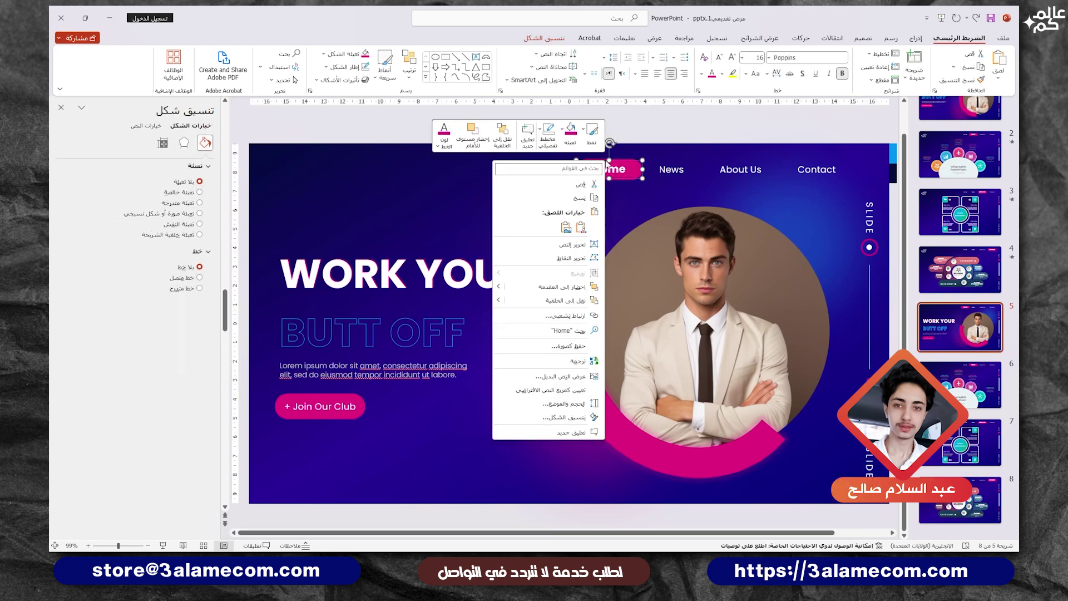
click(583, 317)
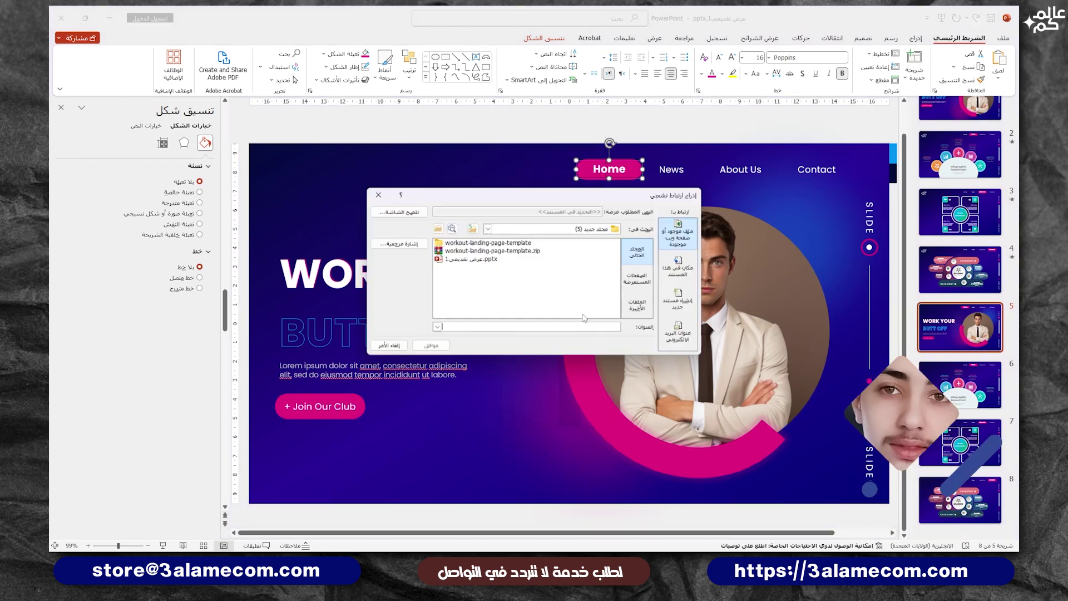
click(683, 275)
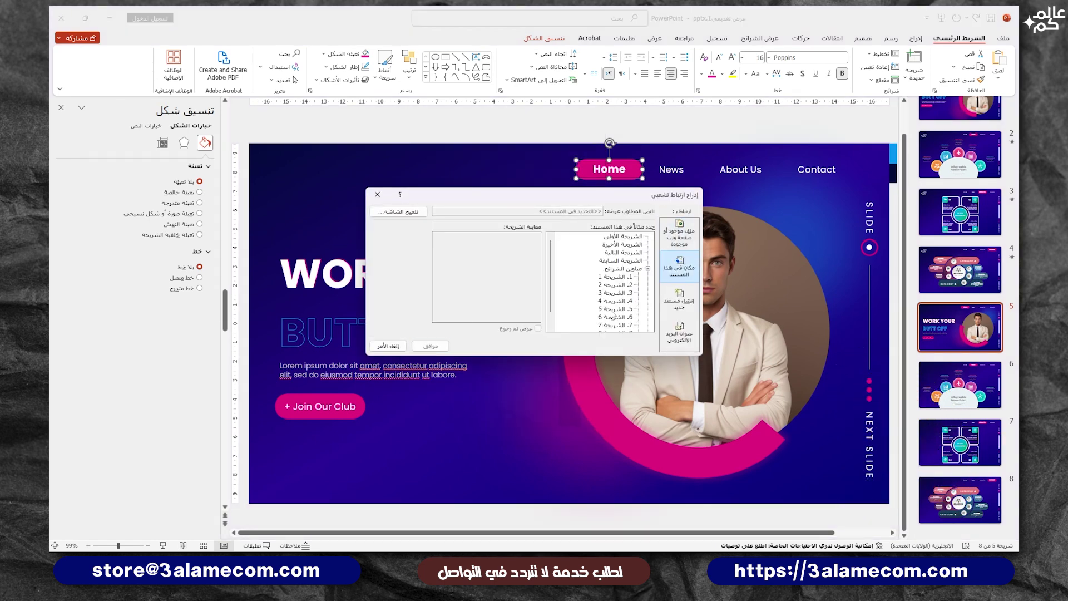
click(614, 308)
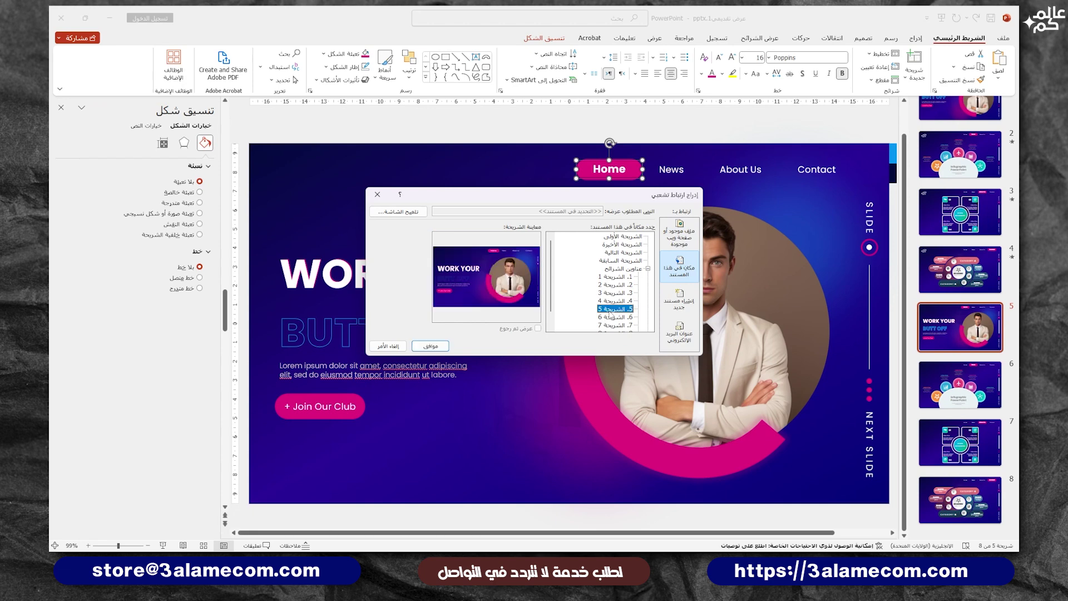
click(666, 170)
right_click(670, 168)
click(632, 320)
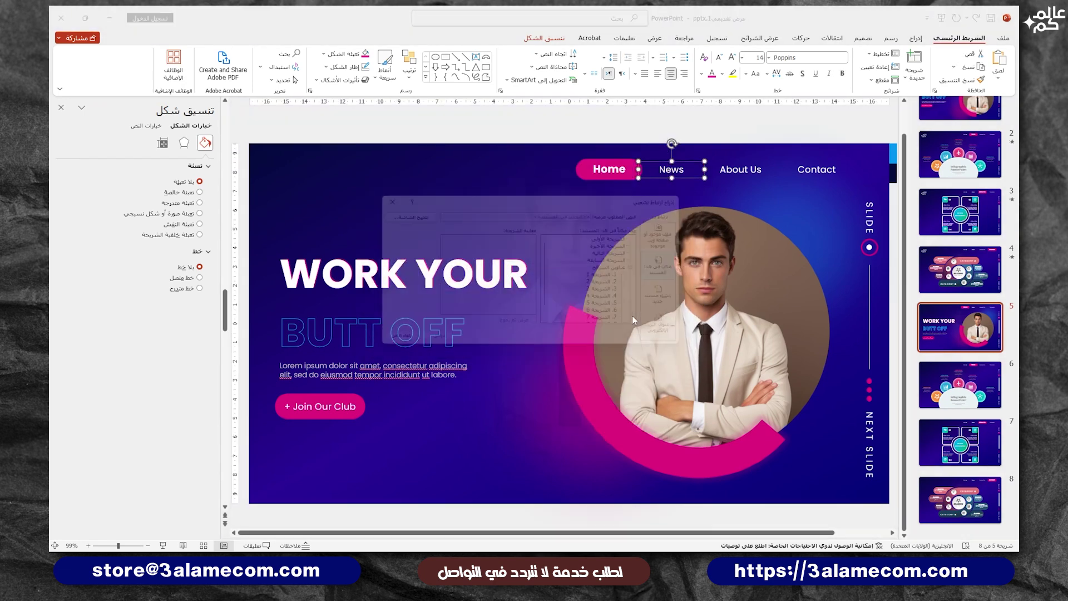
click(609, 324)
click(611, 317)
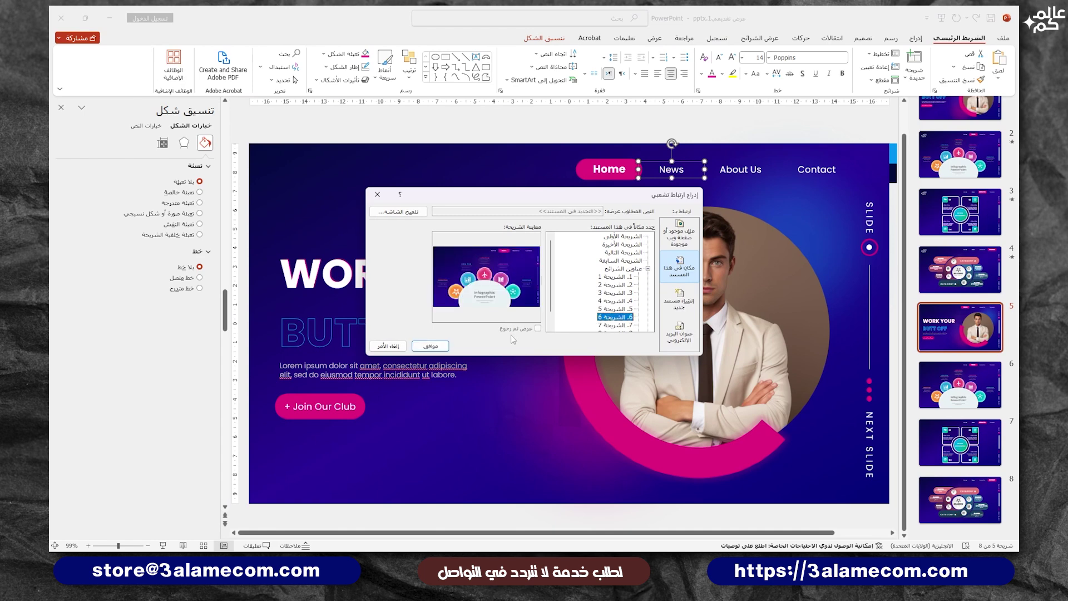
click(445, 350)
Hyperlink About Us to slide 7 and Contact to slide 8, then select all four nav buttons
click(743, 167)
right_click(743, 166)
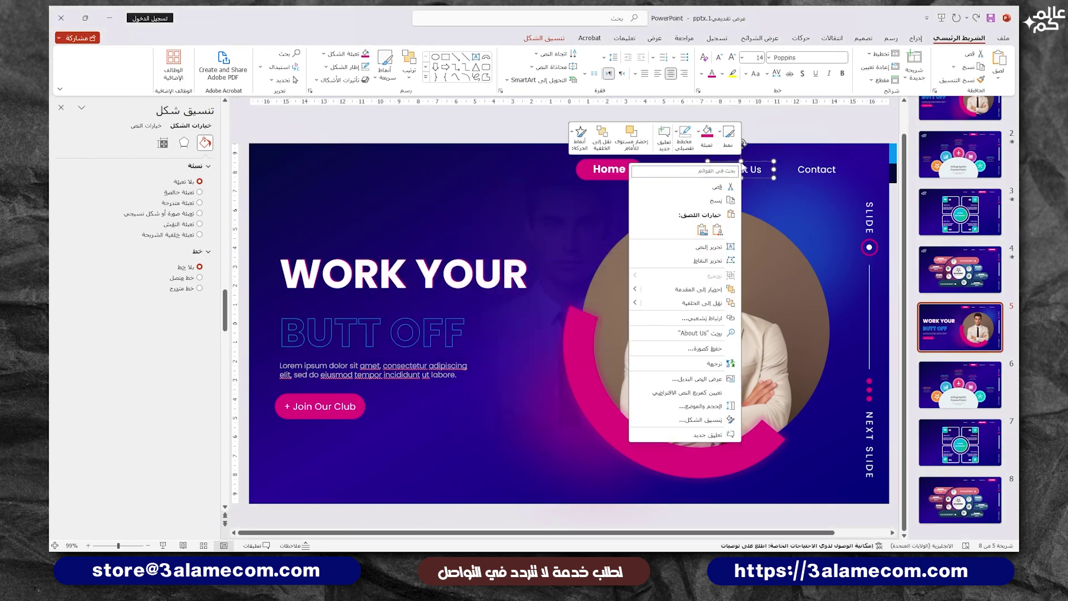
click(708, 318)
click(615, 324)
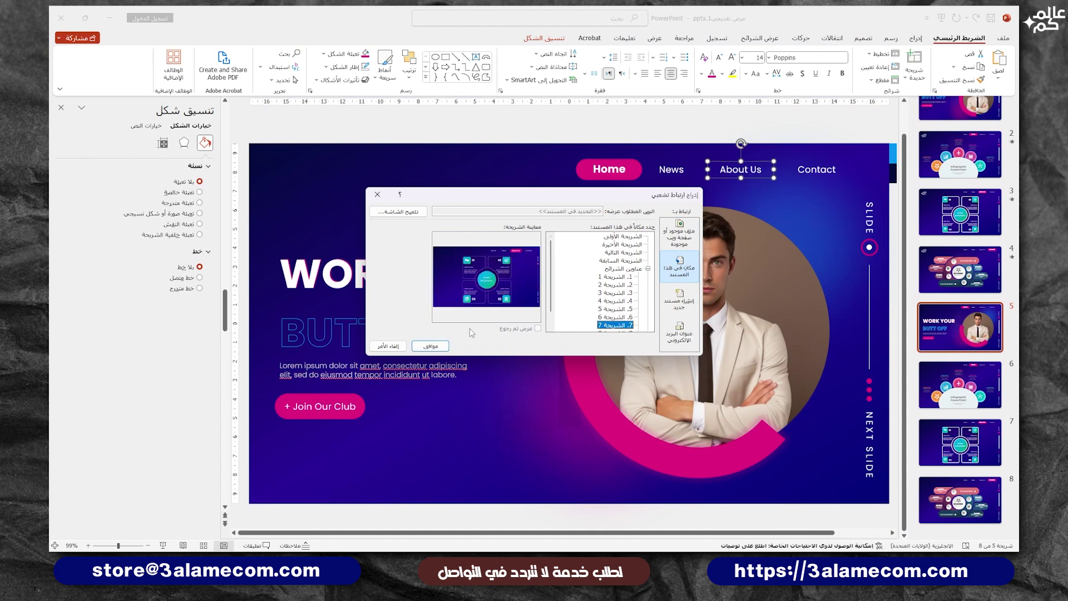
click(445, 347)
click(825, 169)
right_click(820, 163)
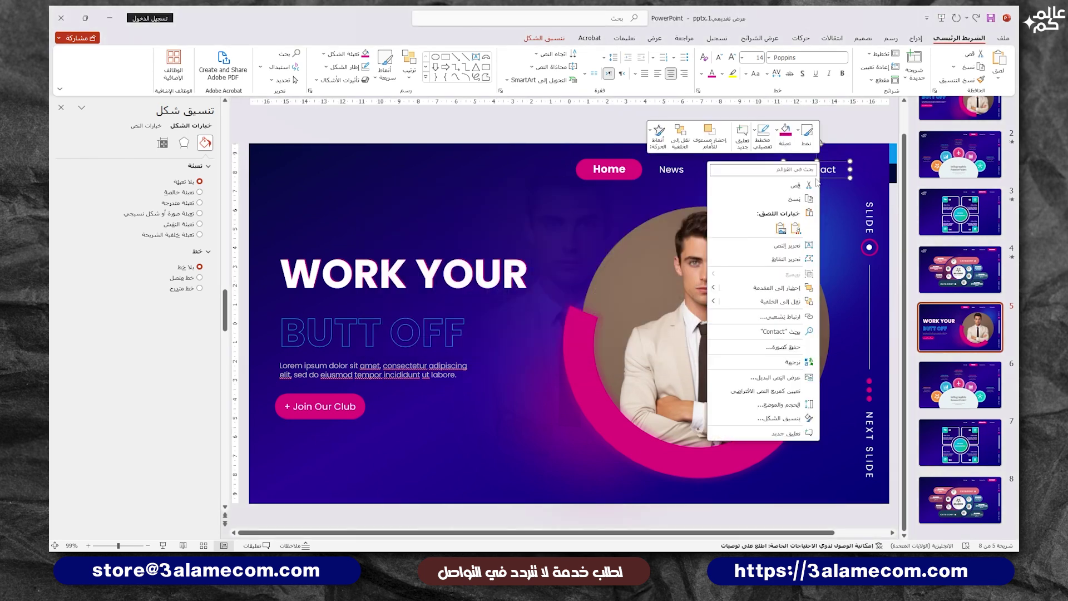
click(784, 317)
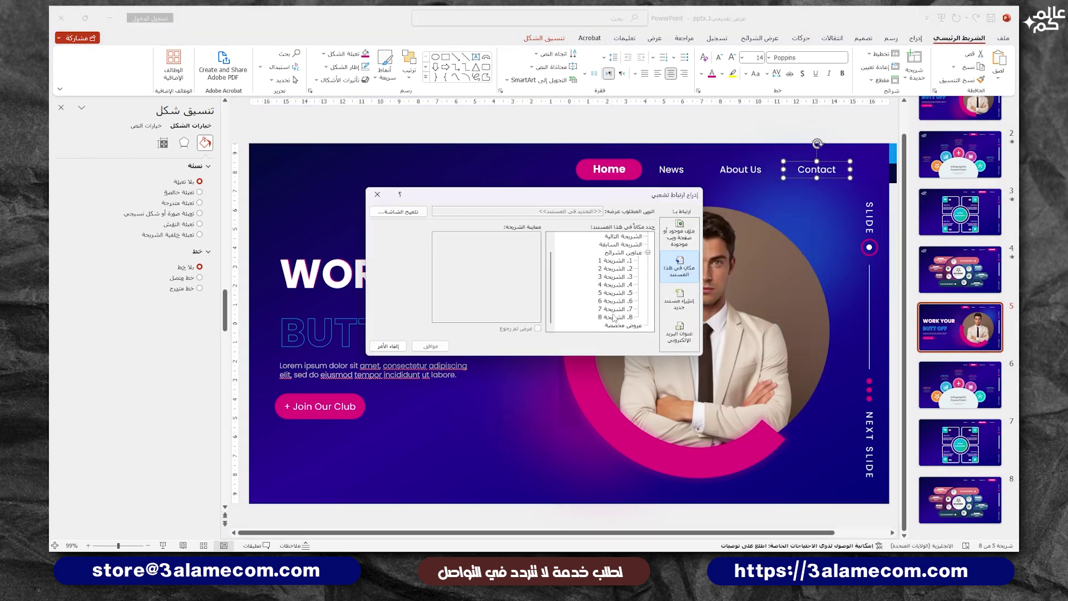
click(614, 317)
click(445, 347)
drag(536, 135, 867, 200)
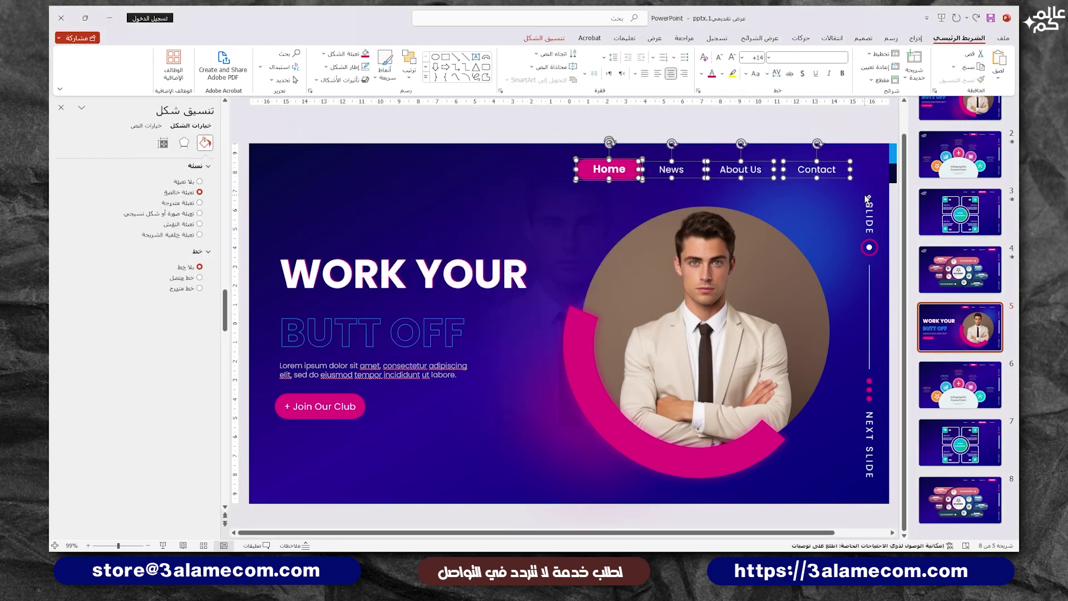
Replace slide 6's old nav bar with the pasted hyperlinked nav bar
scroll(697, 213, down, 3)
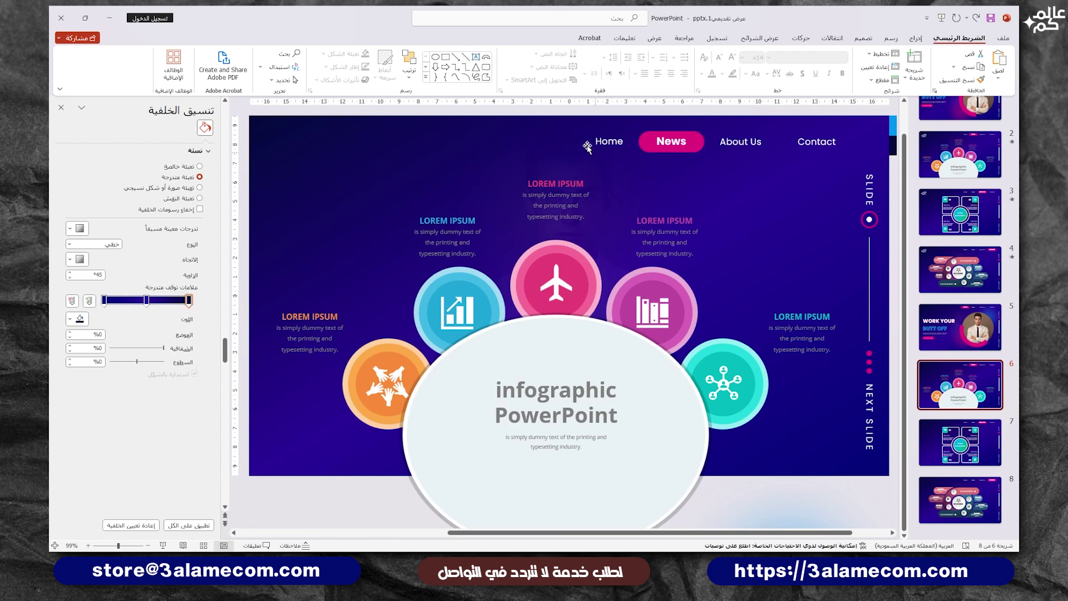
drag(563, 110, 861, 167)
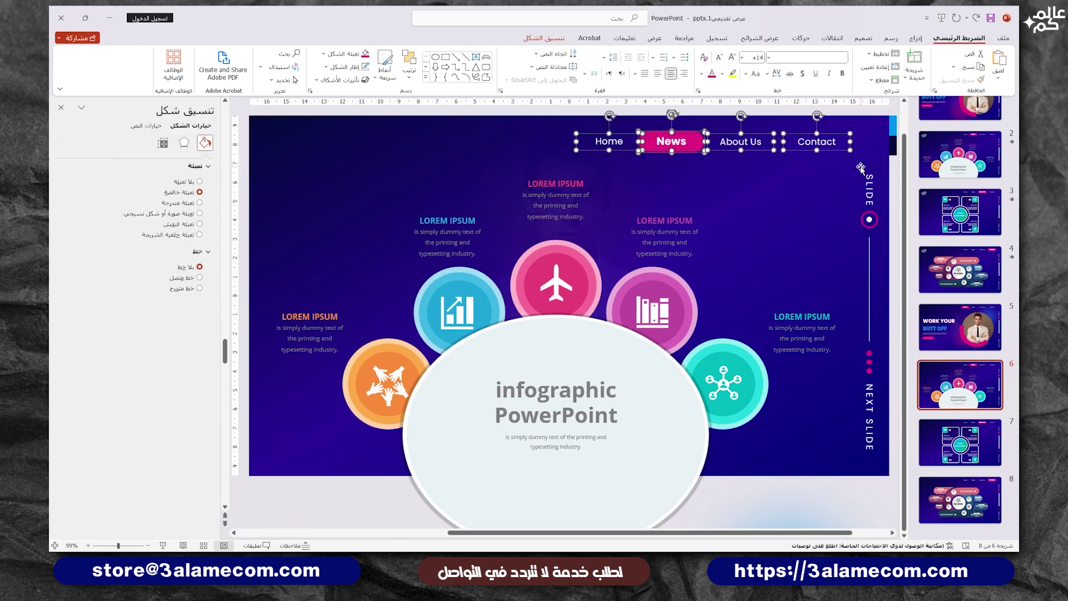
key(Delete)
key(ctrl+v)
key(Escape)
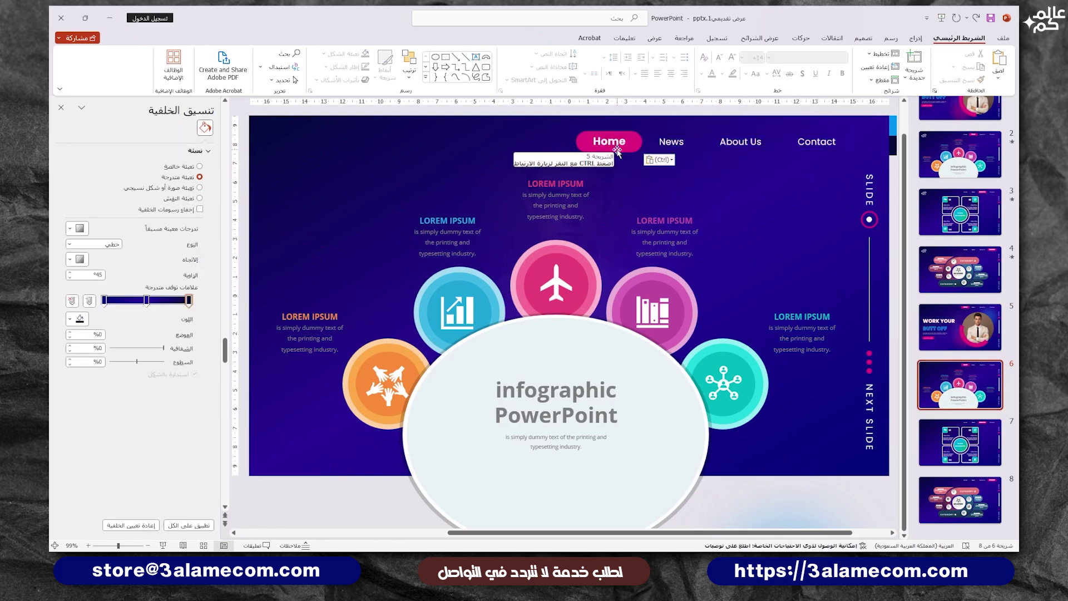
Move the pink highlight from Home to center behind News
click(618, 153)
ctrl+scroll(612, 145, up, 5)
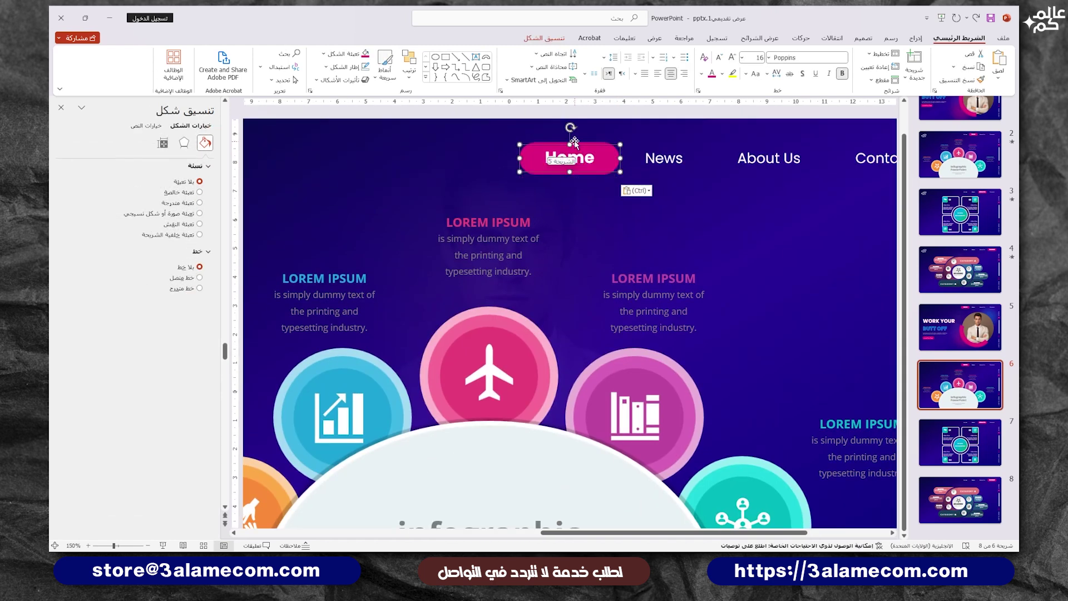
drag(579, 142, 677, 142)
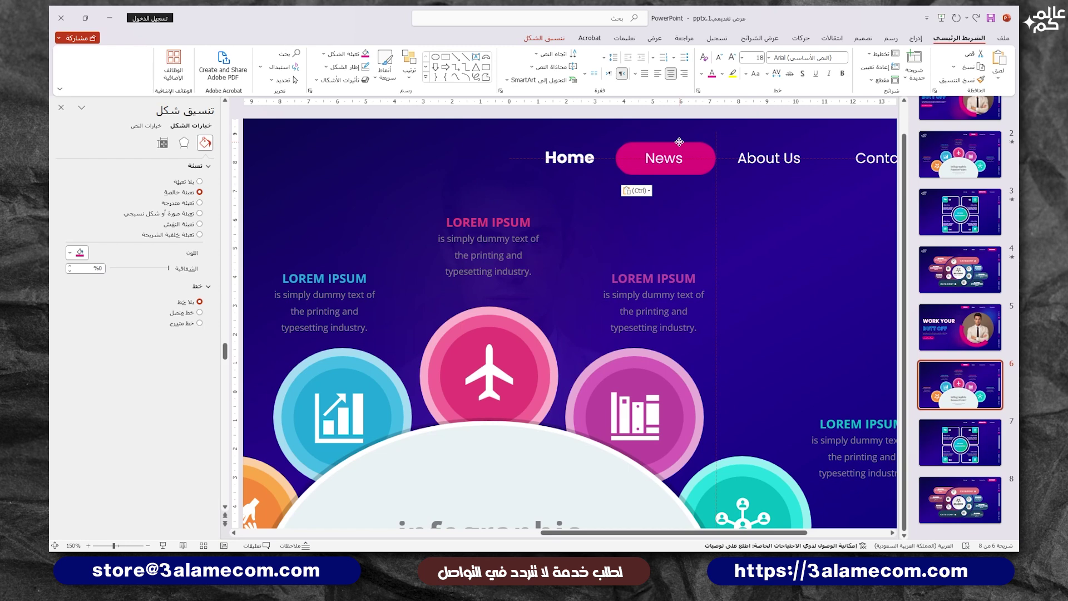
ctrl+scroll(682, 142, up, 3)
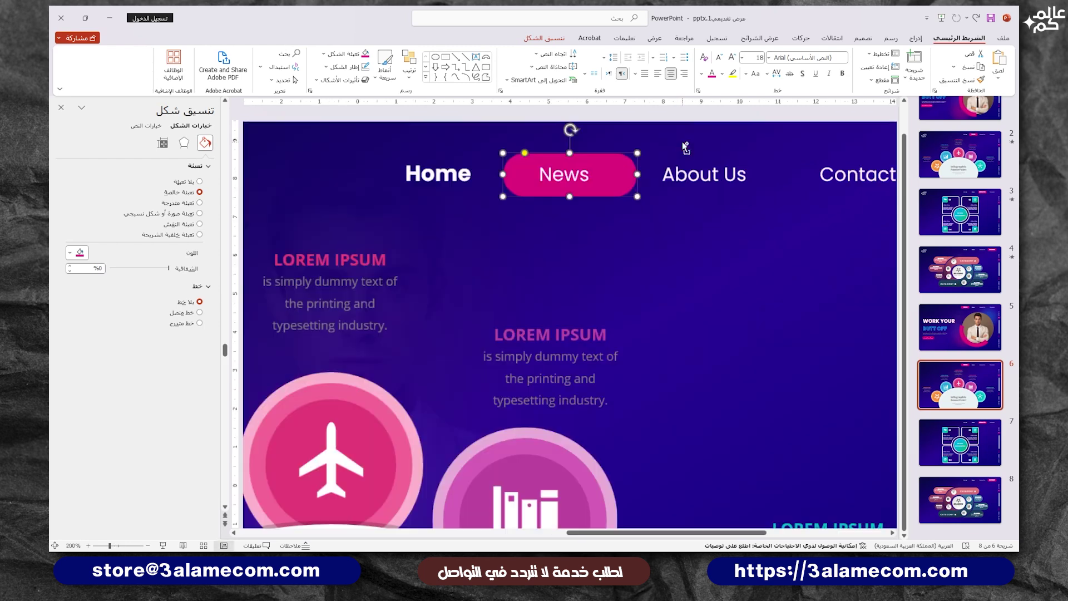
ctrl+scroll(619, 208, up, 3)
drag(619, 197, 482, 207)
scroll(606, 198, down, 3)
Format-paint About Us's regular style onto Home, then go to slide 7
click(383, 206)
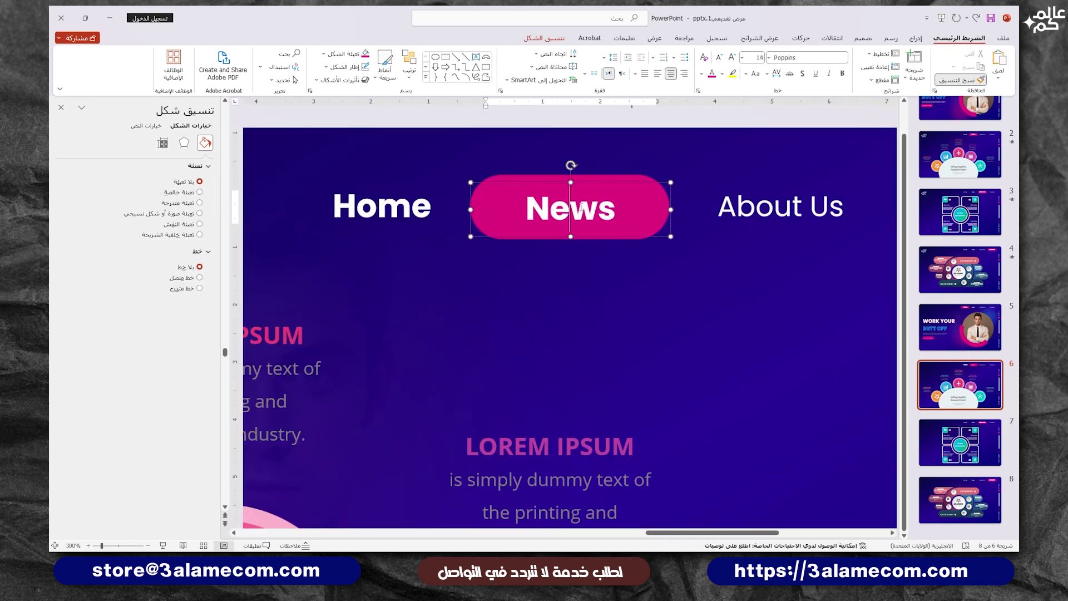
click(714, 187)
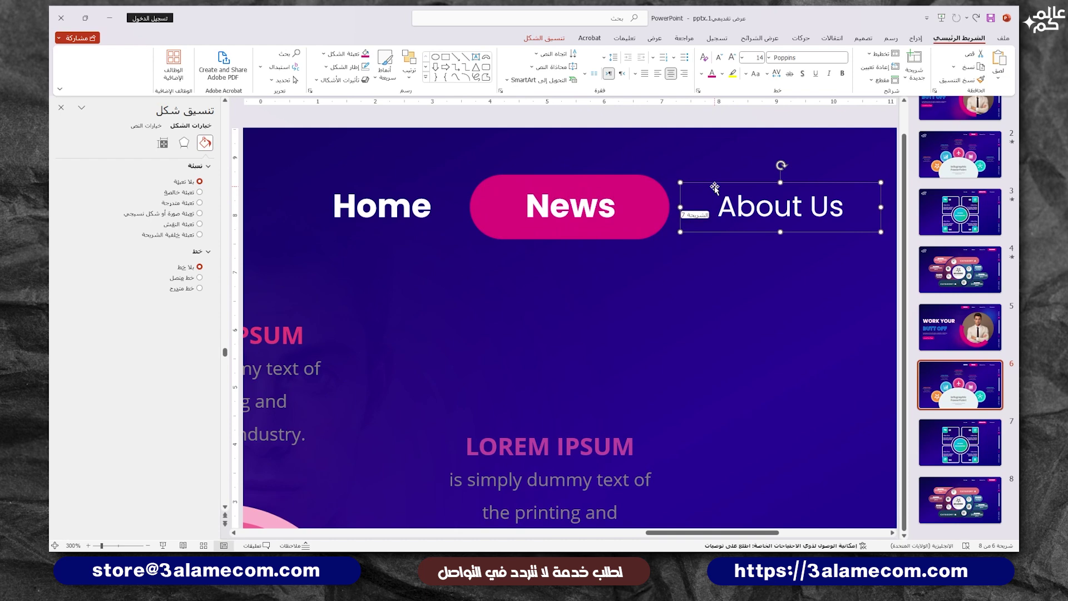
click(979, 79)
click(425, 197)
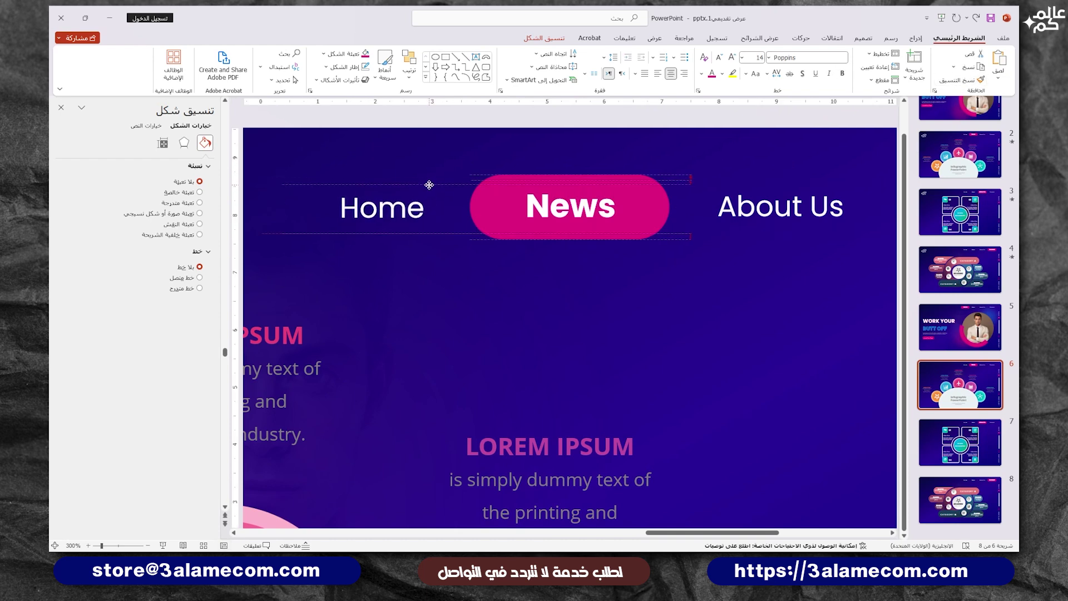
scroll(305, 210, down, 5)
click(305, 210)
Paste the linked nav bar onto slide 7 and move the pink pill behind About Us
scroll(730, 275, down, 2)
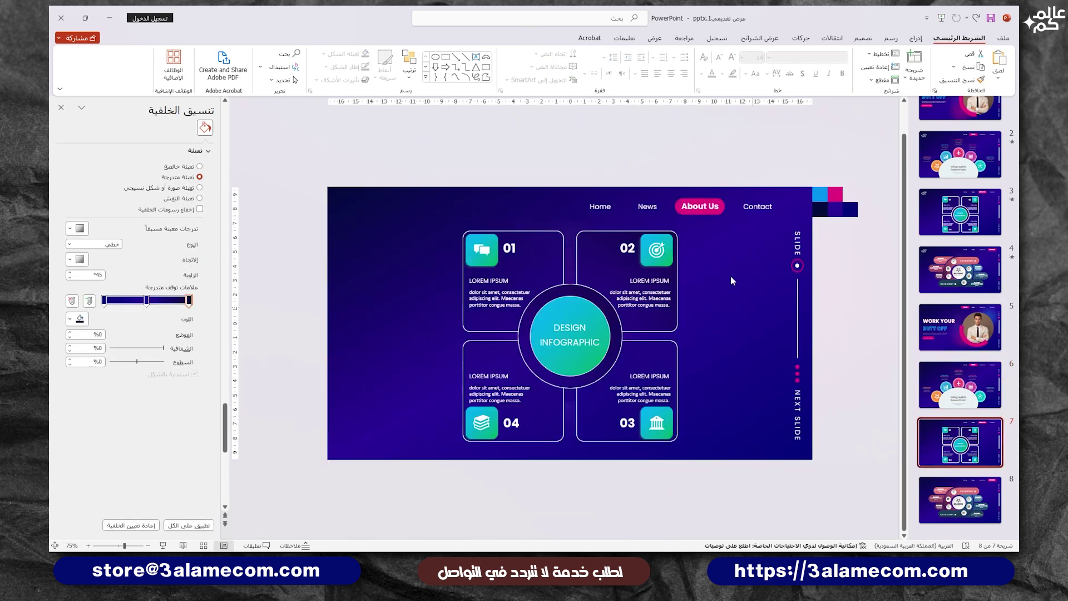
drag(546, 154, 779, 225)
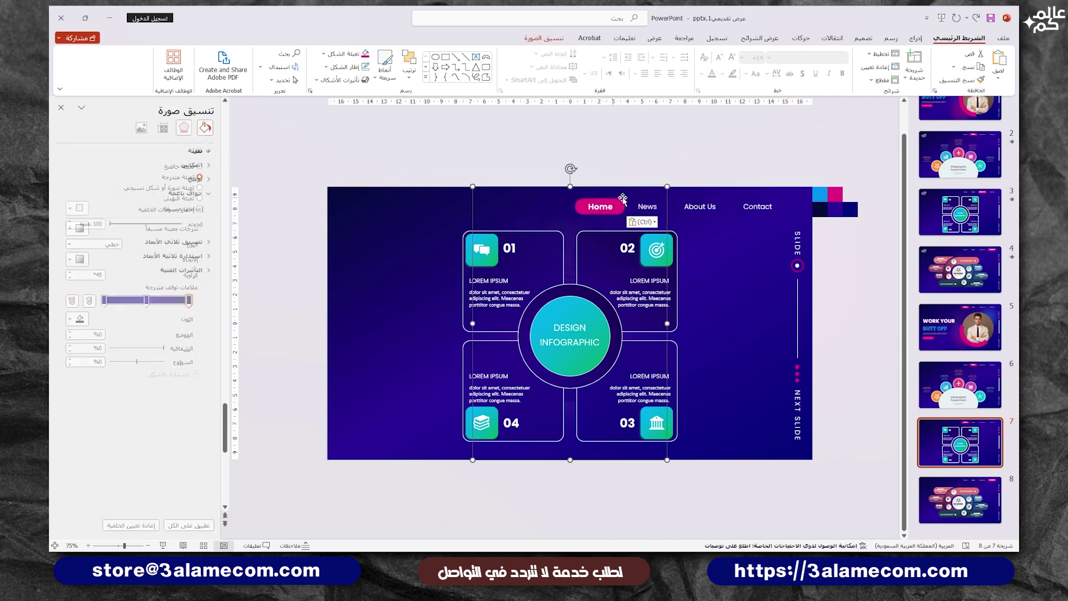
scroll(648, 147, up, 5)
key(ctrl+v)
drag(562, 161, 792, 172)
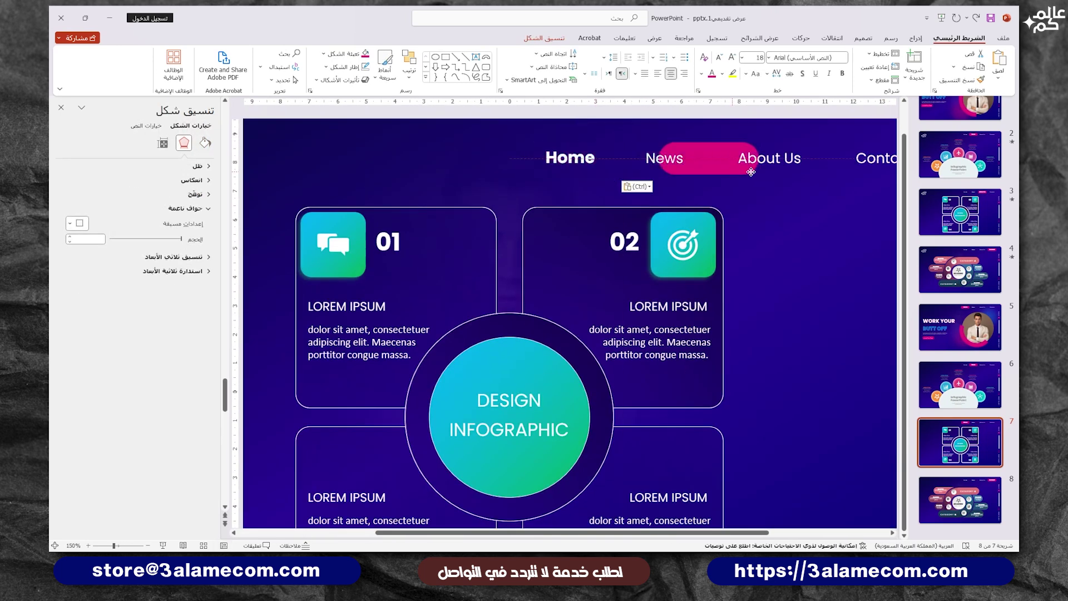
Make About Us bold and Home regular weight on slide 7 with Format Painter
key(Tab)
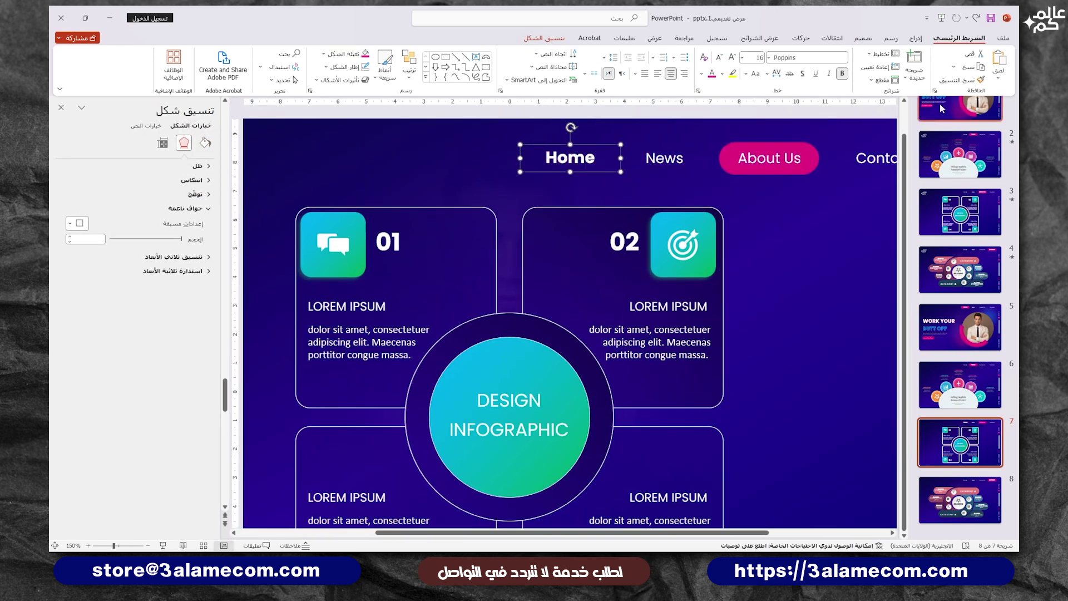
click(785, 160)
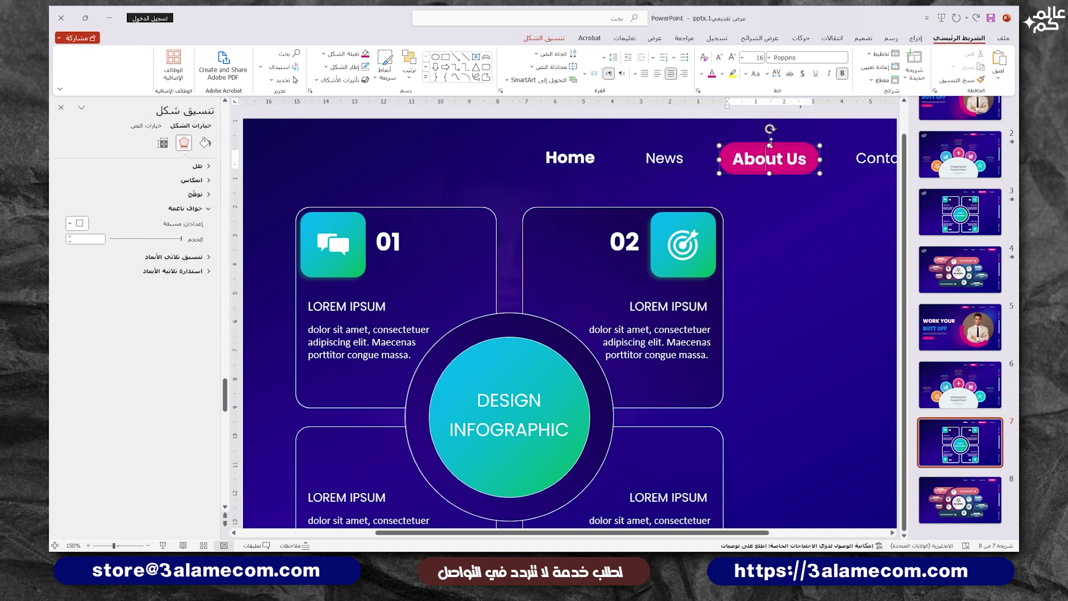
click(657, 146)
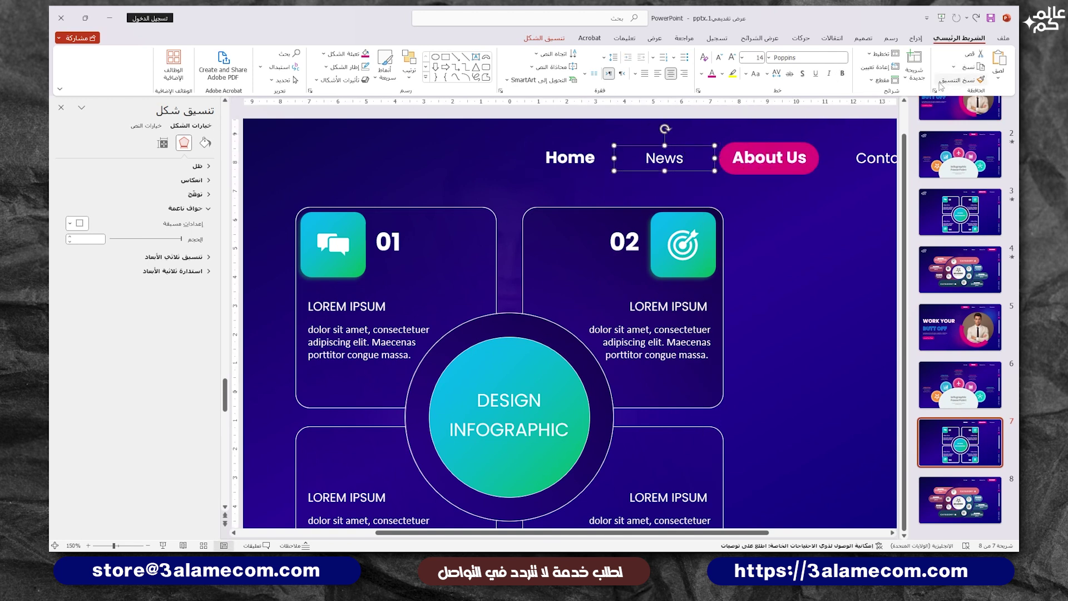
key(ctrl+shift+c)
click(557, 146)
key(ctrl+shift+v)
Paste the linked nav bar onto slide 8 and move the pink pill behind Contact
click(809, 247)
ctrl+scroll(809, 247, down, 5)
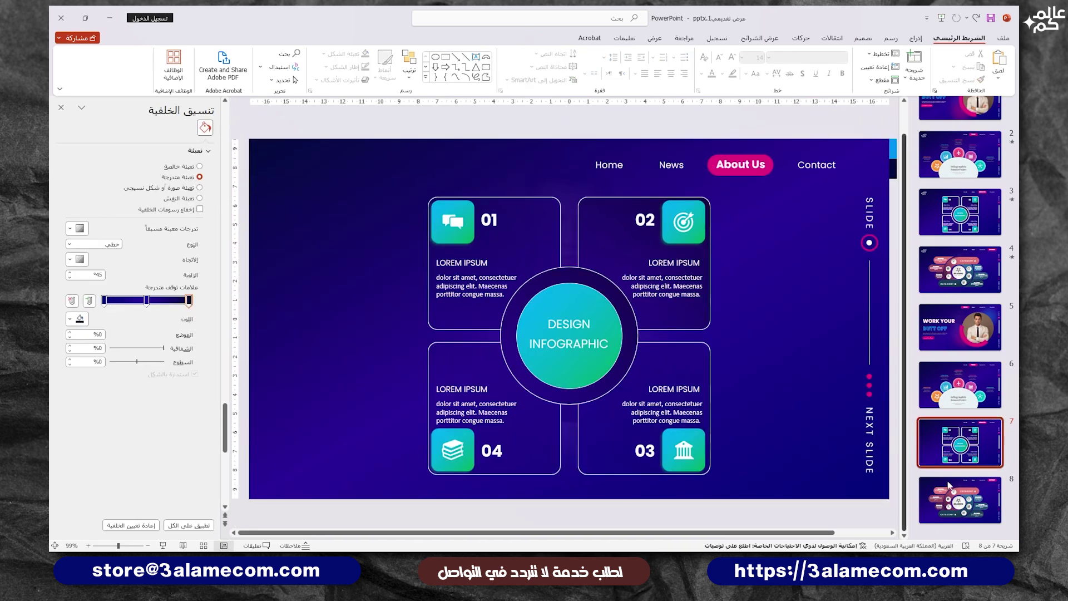
scroll(835, 234, down, 2)
key(ctrl+v)
ctrl+scroll(382, 197, up, 5)
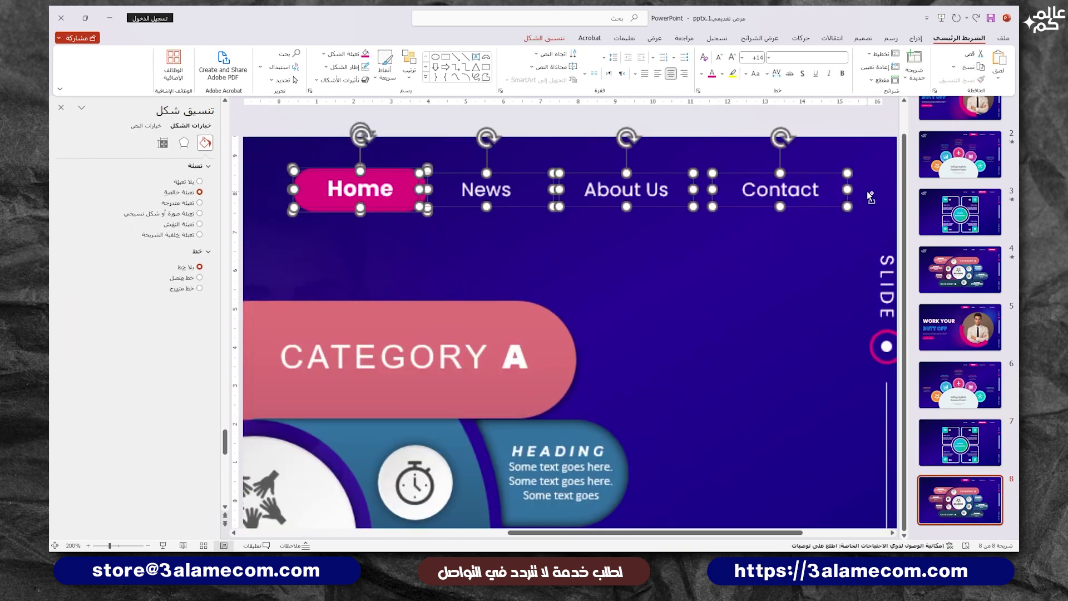
drag(382, 197, 796, 193)
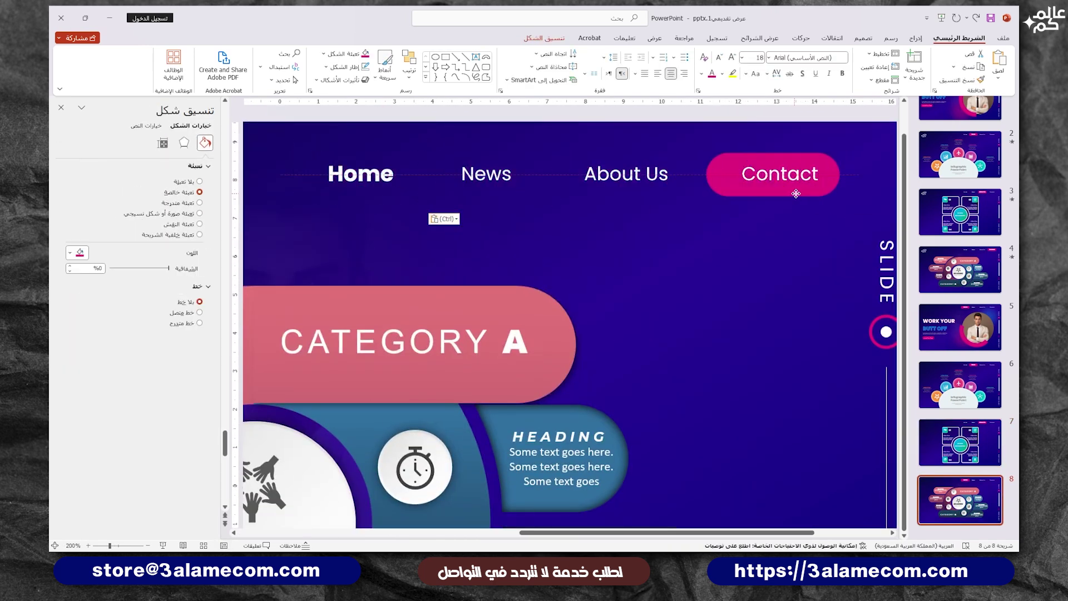
Make Contact bold and Home regular weight on slide 8 with Format Painter
click(404, 168)
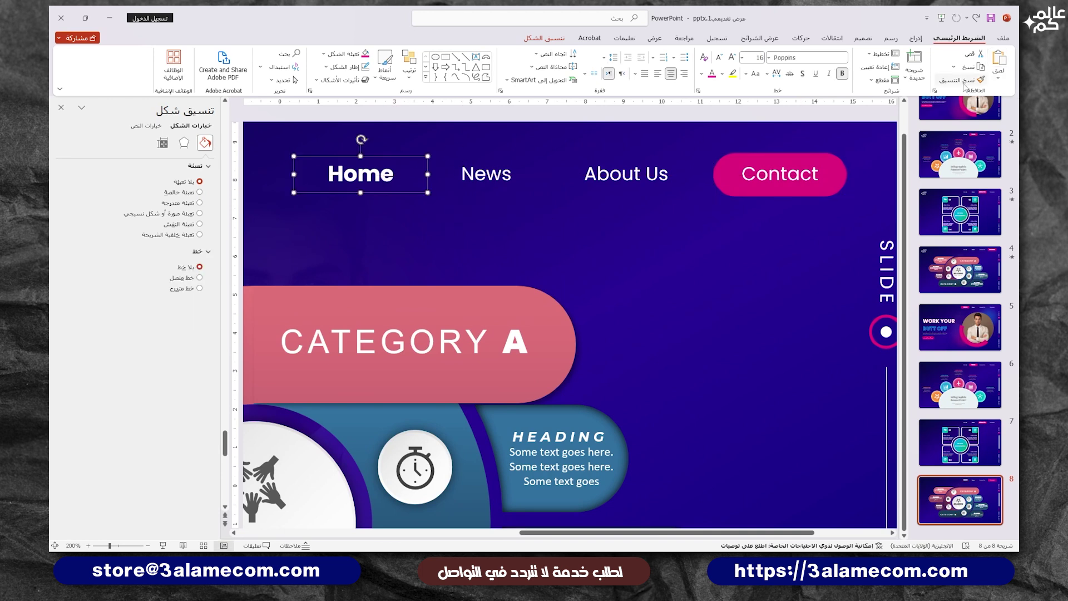
click(763, 193)
click(626, 174)
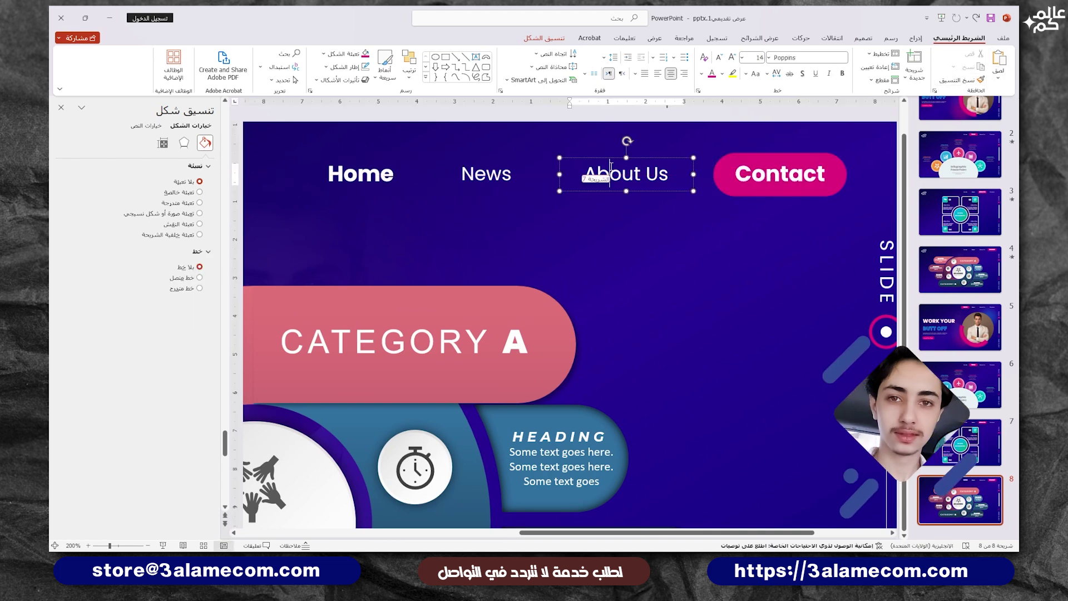
double_click(968, 79)
click(390, 170)
click(729, 248)
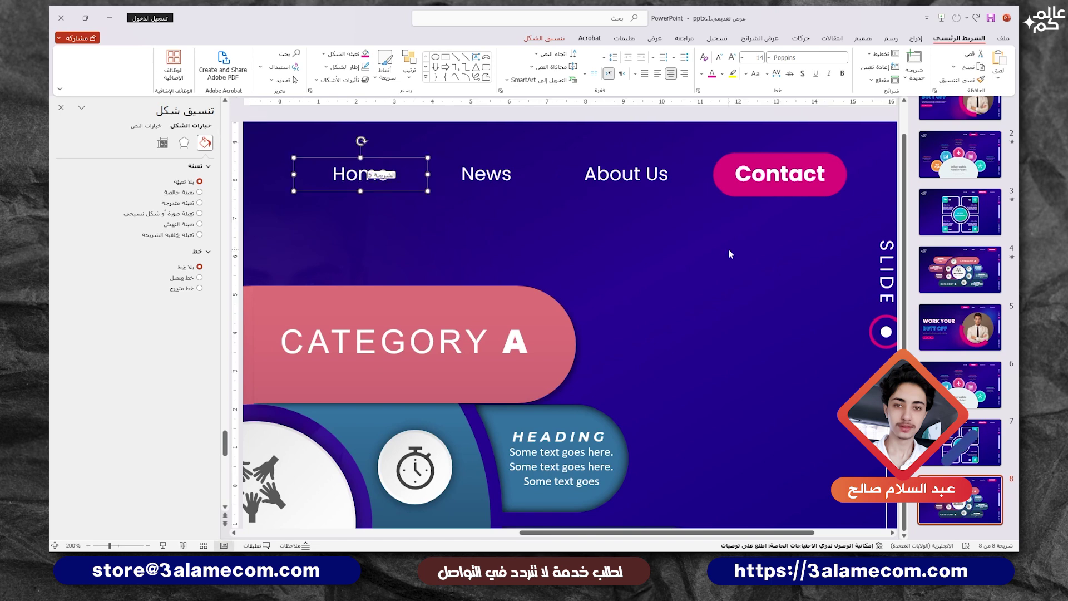
scroll(729, 248, down, 5)
scroll(738, 247, down, 2)
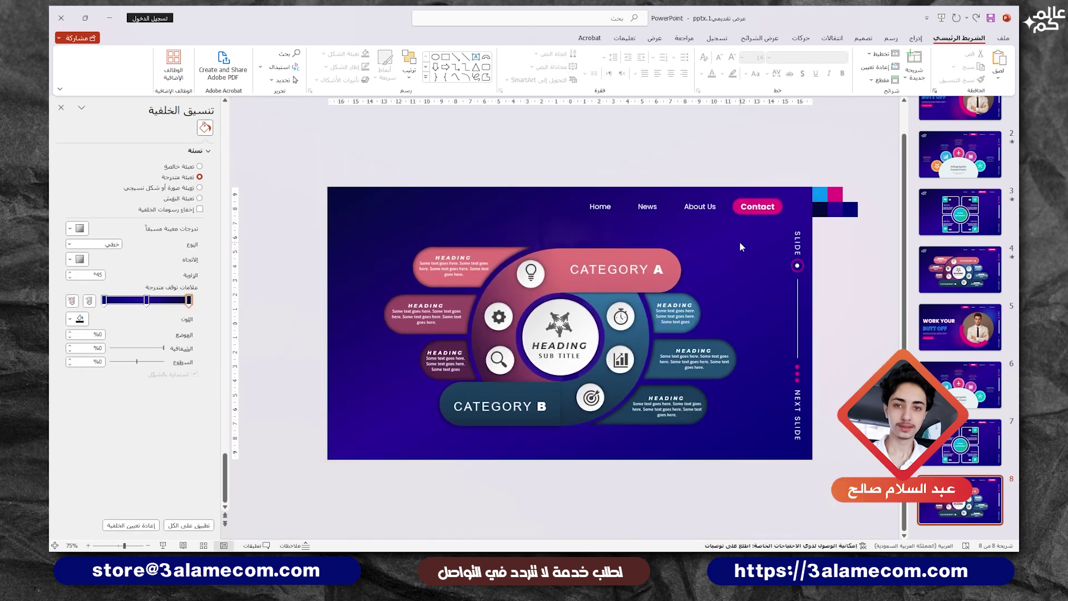
Give slide 5 a Morph transition lasting 02.00 seconds
click(985, 343)
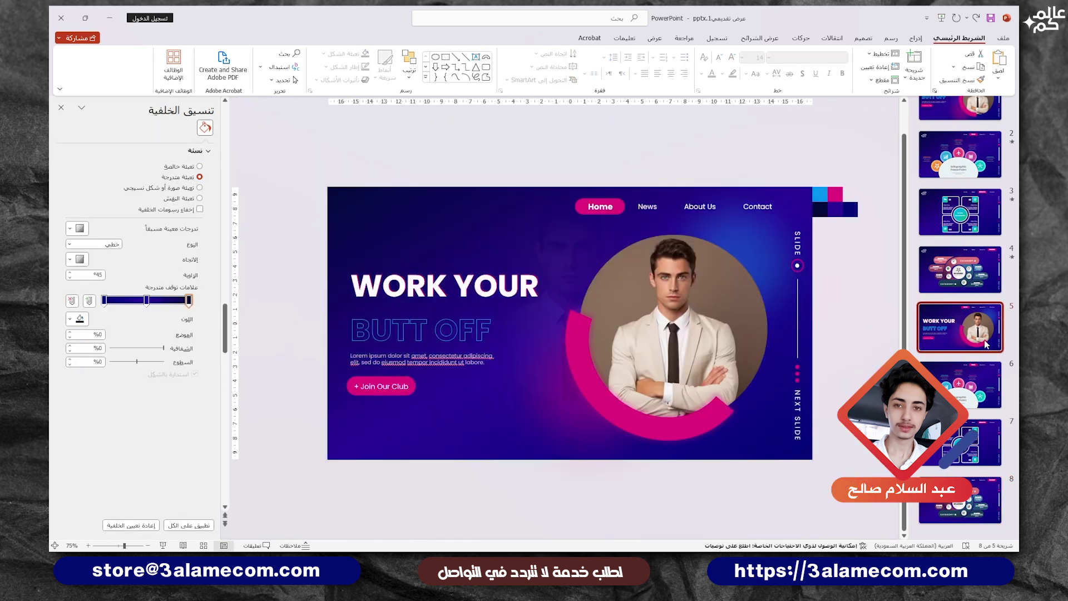
click(832, 37)
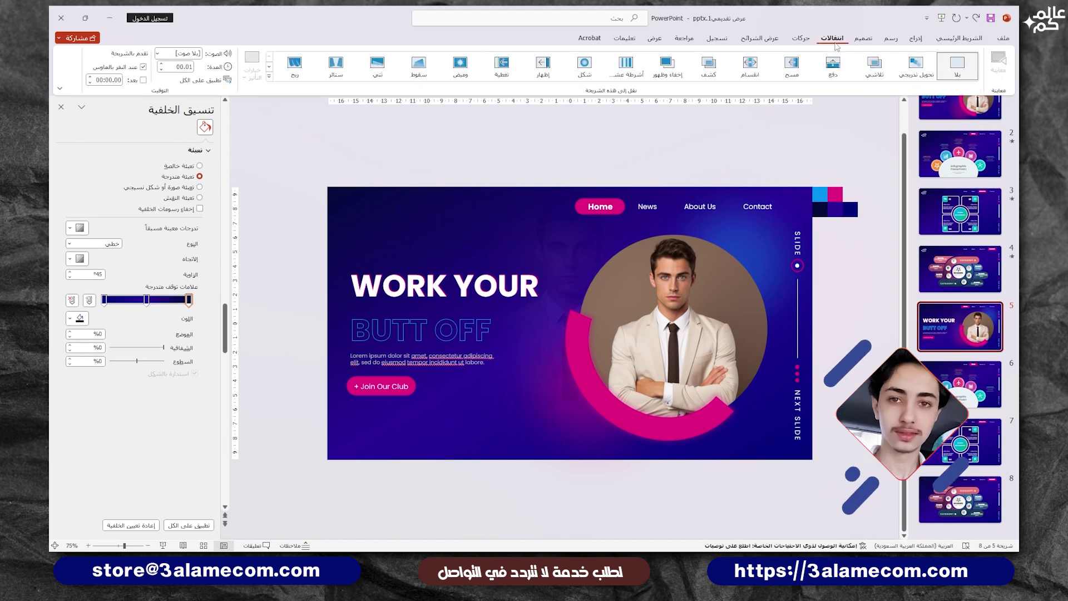
click(912, 75)
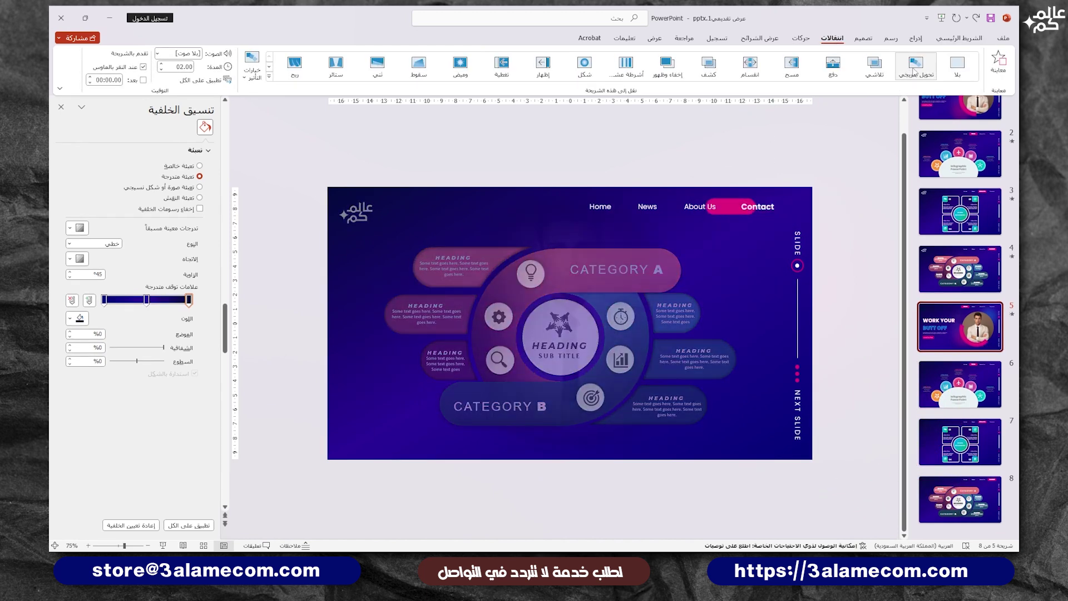
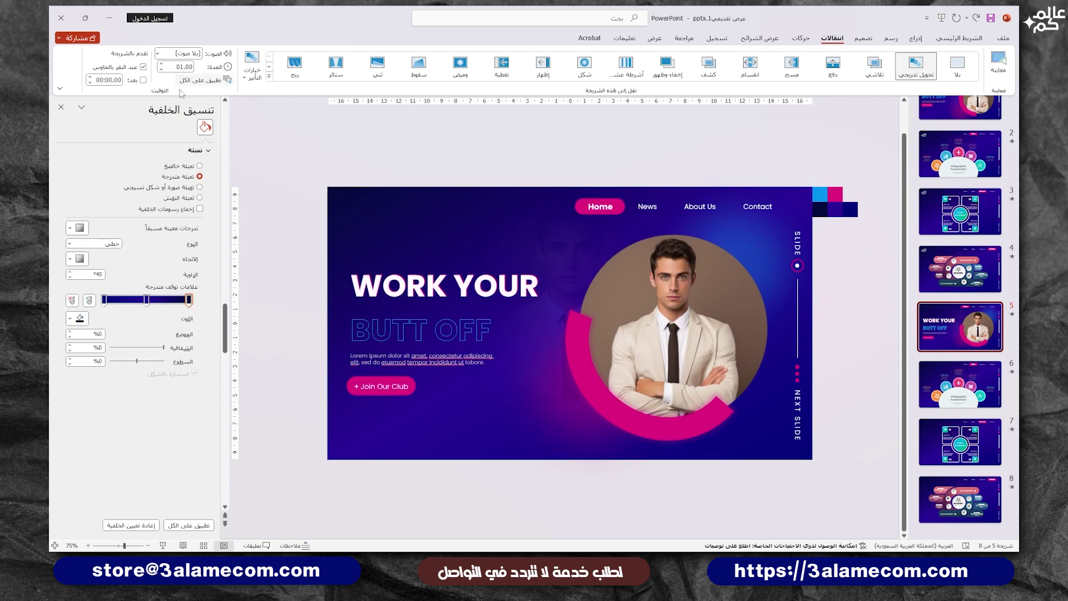
Close the Format Background pane on slide 5
click(61, 107)
scroll(944, 375, down, 1)
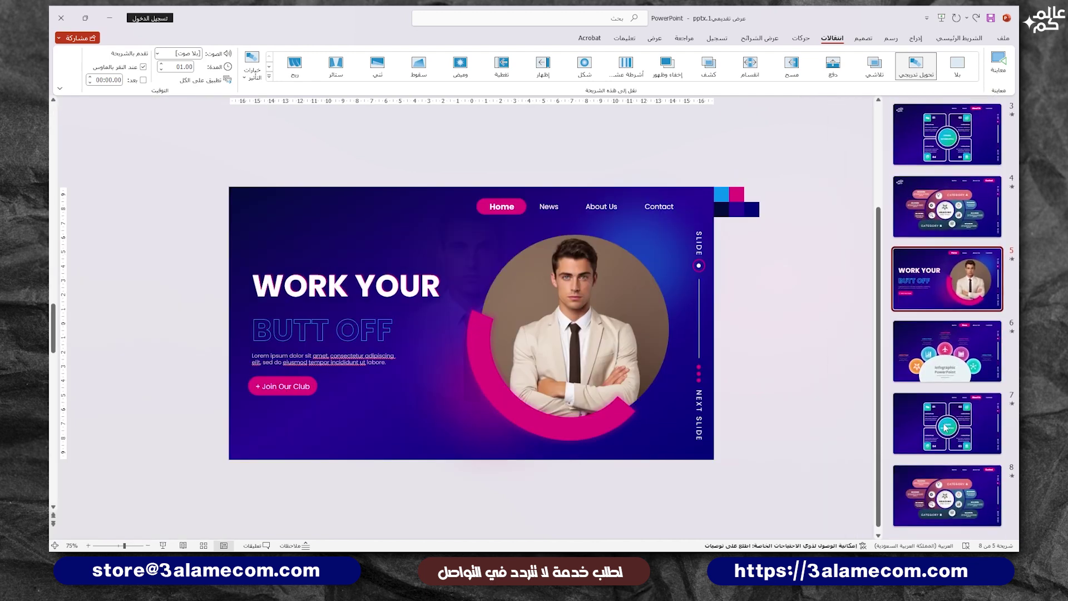
scroll(944, 376, down, 2)
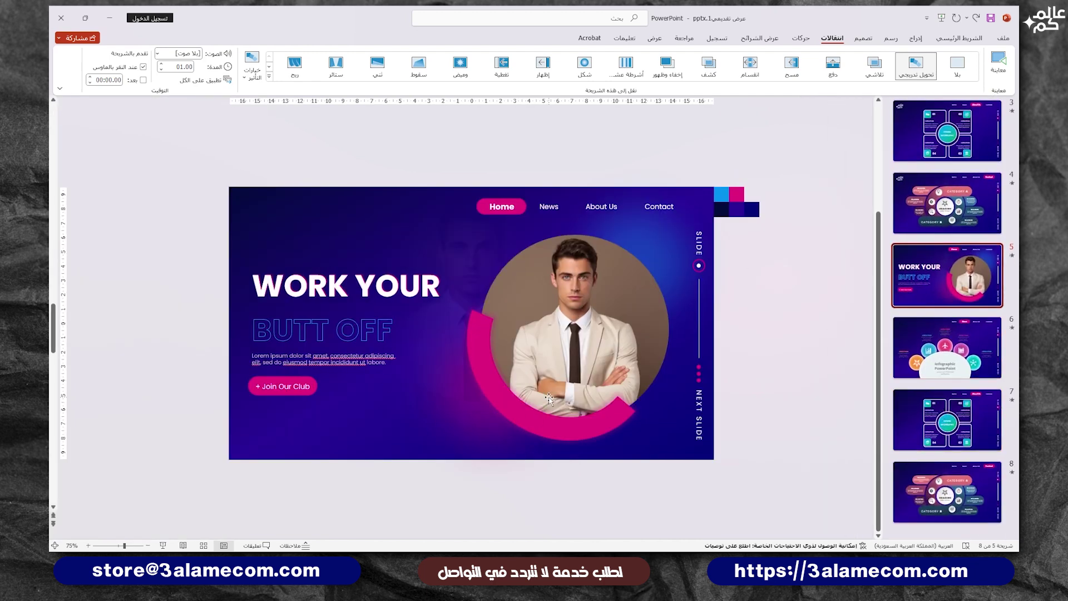
Apply a Float In entrance to the WORK YOUR headline, BUTT OFF line, body text and Join Our Club button
click(801, 38)
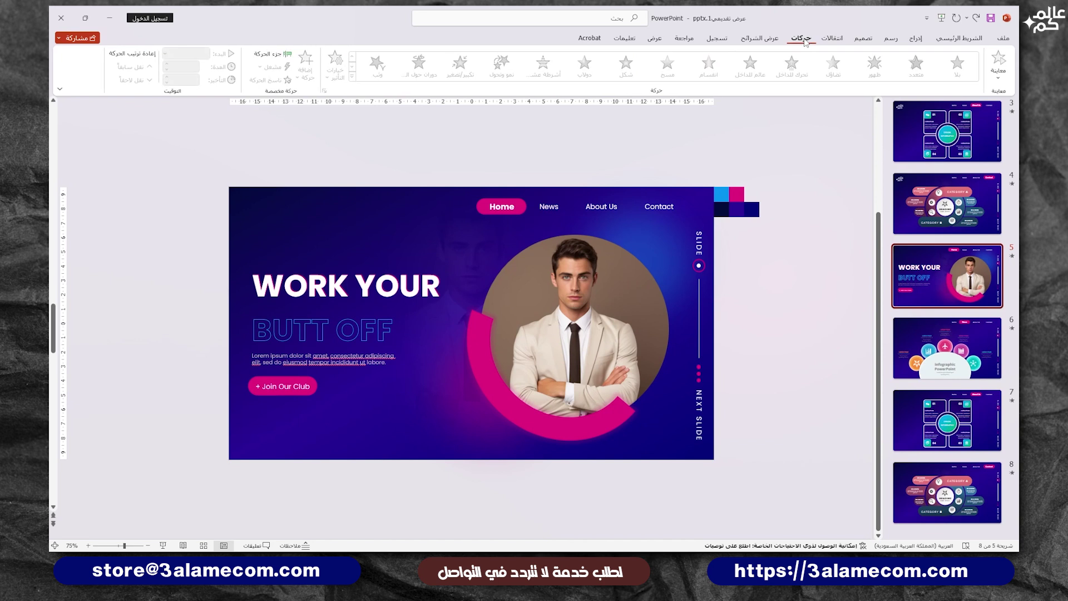
click(384, 296)
shift+click(332, 349)
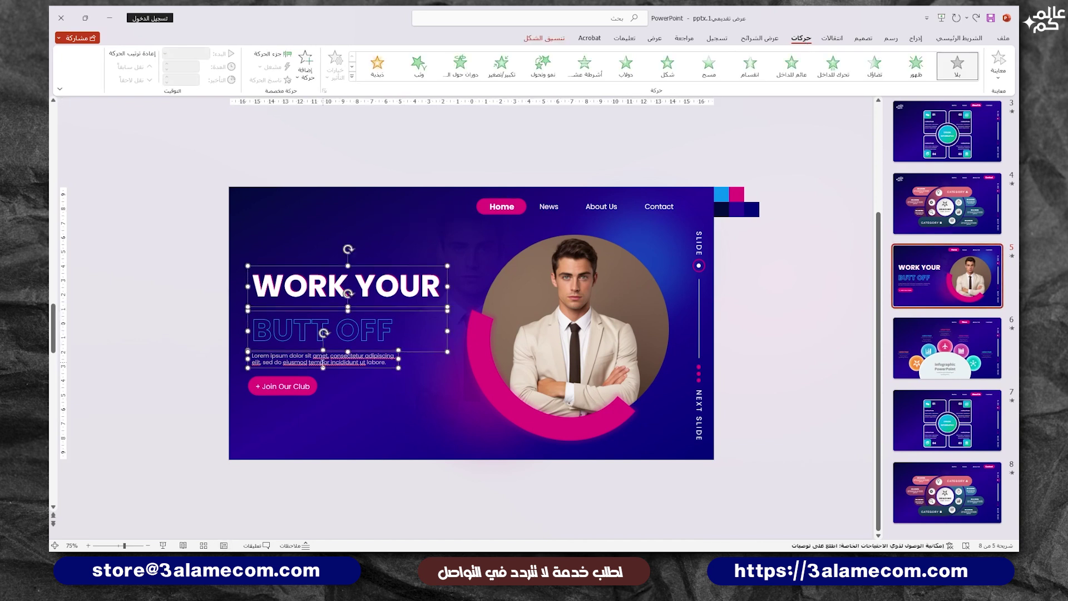
drag(197, 244, 461, 322)
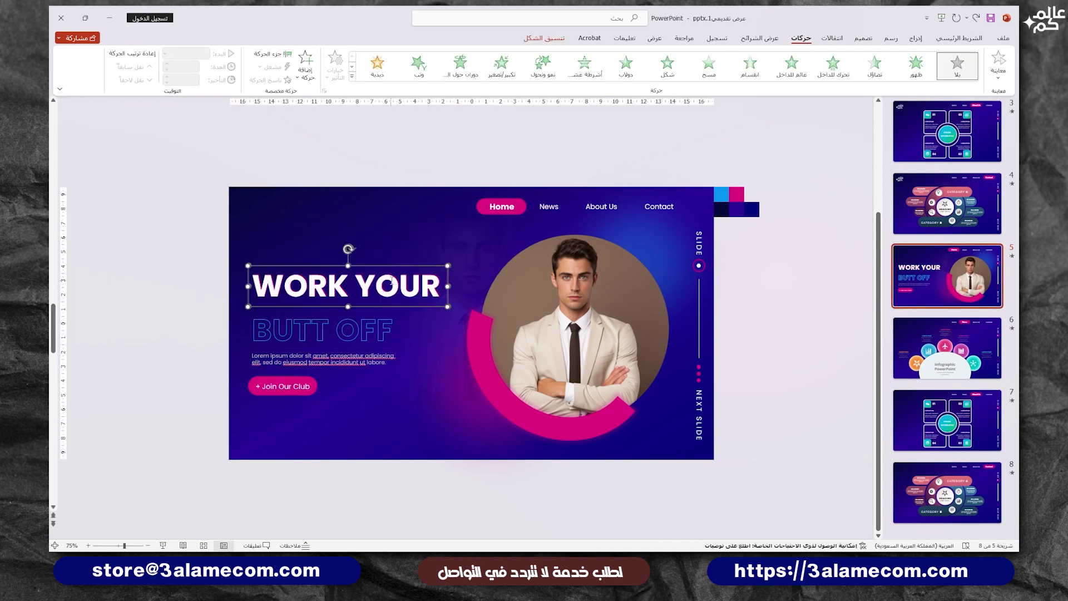
right_click(389, 262)
key(Escape)
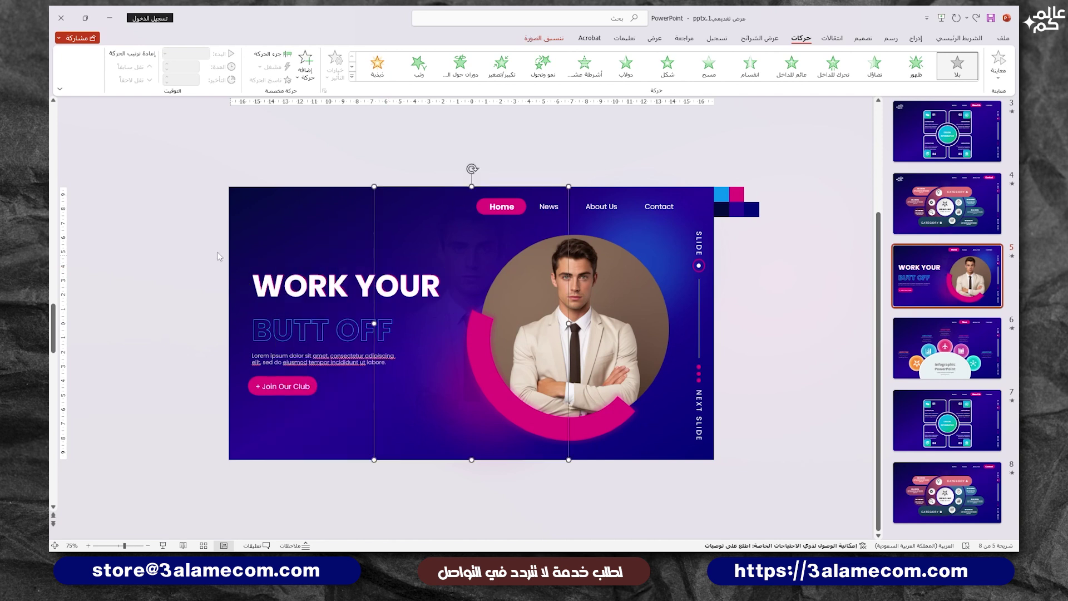
right_click(343, 266)
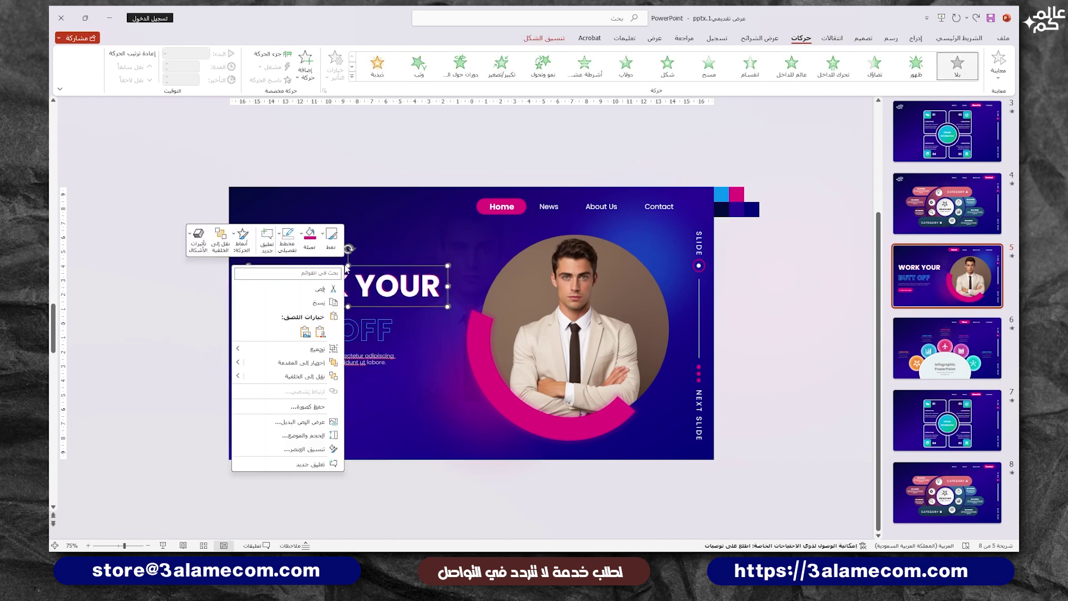
key(Escape)
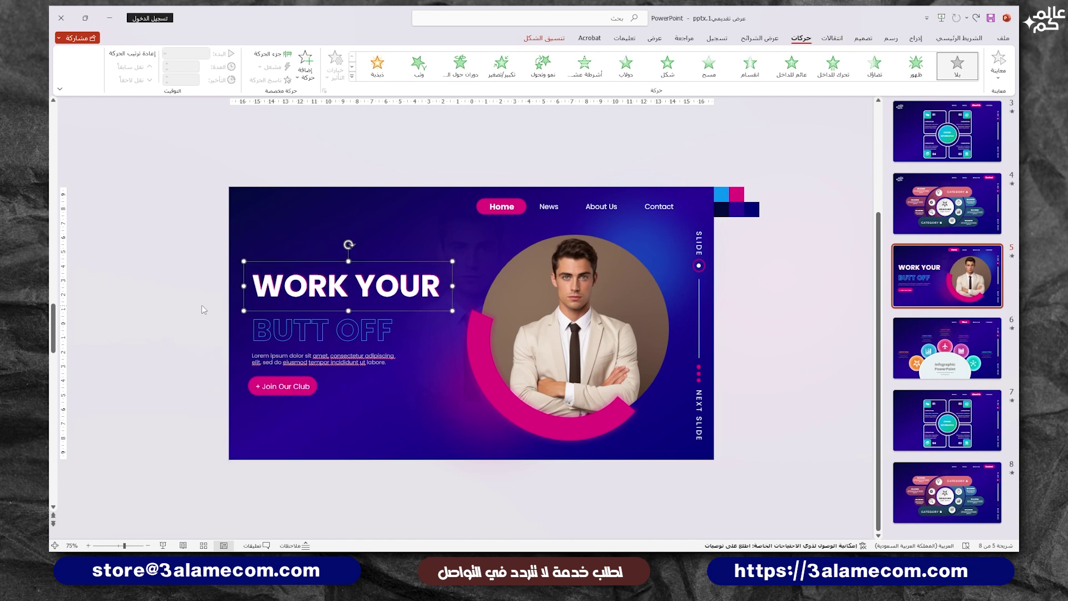
shift+click(289, 332)
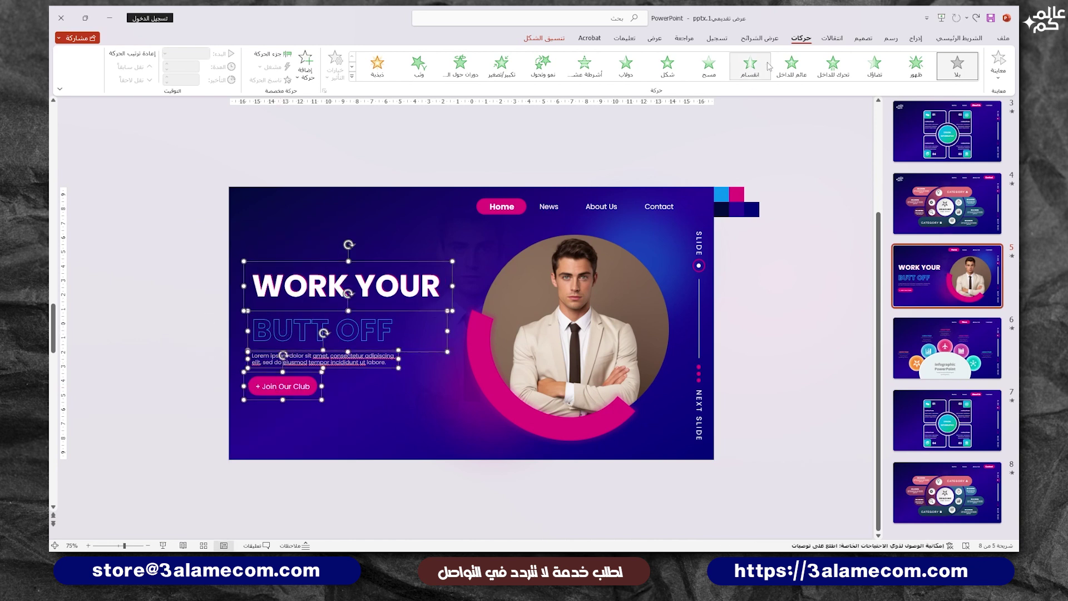
click(799, 71)
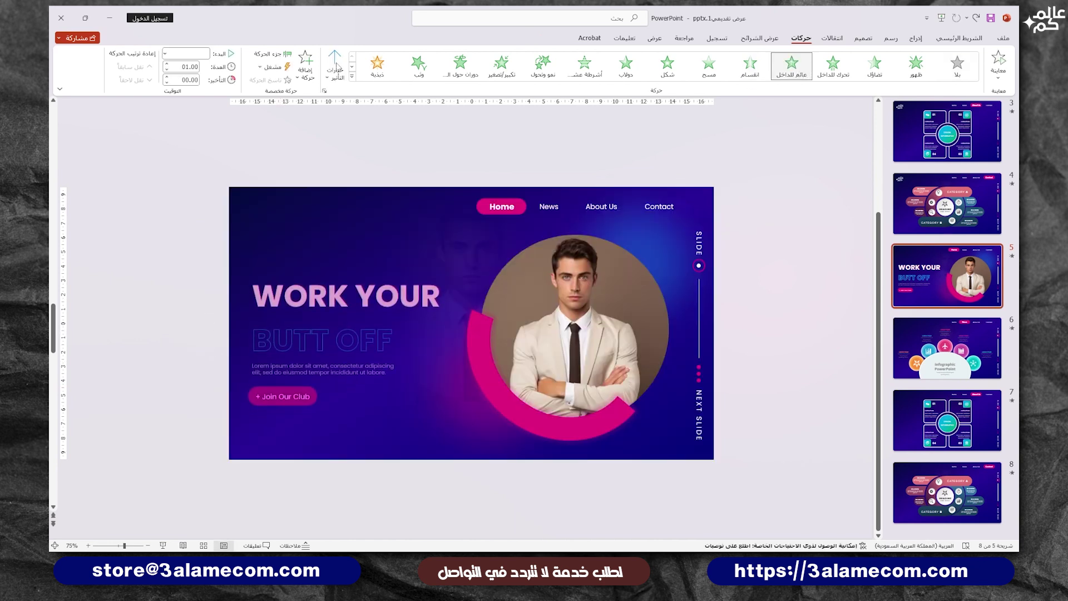
In the Animation Pane, make the first slide 5 animation start After Previous
click(270, 56)
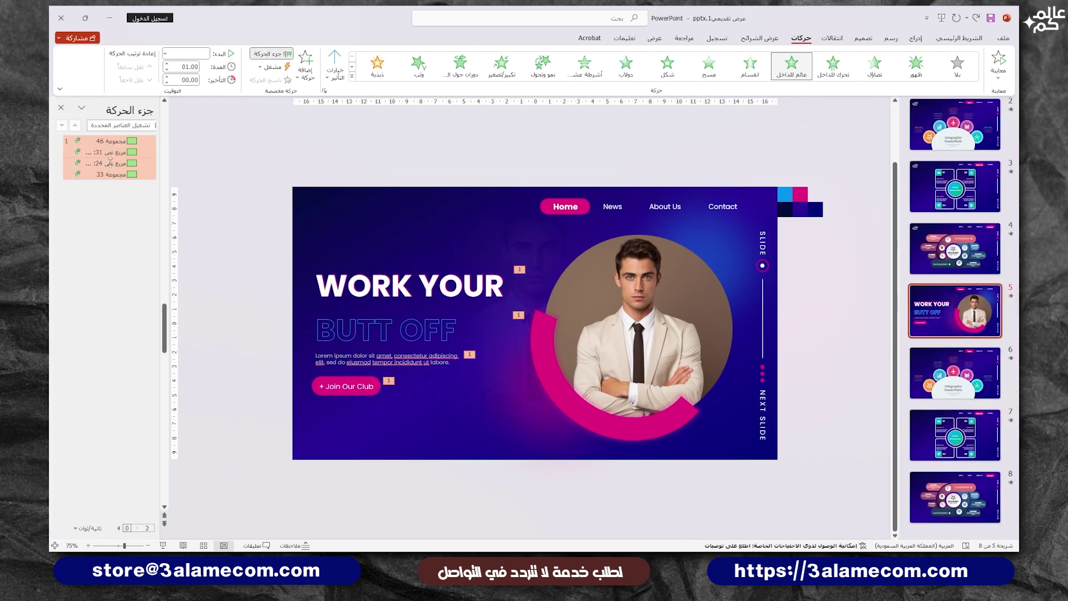
click(165, 54)
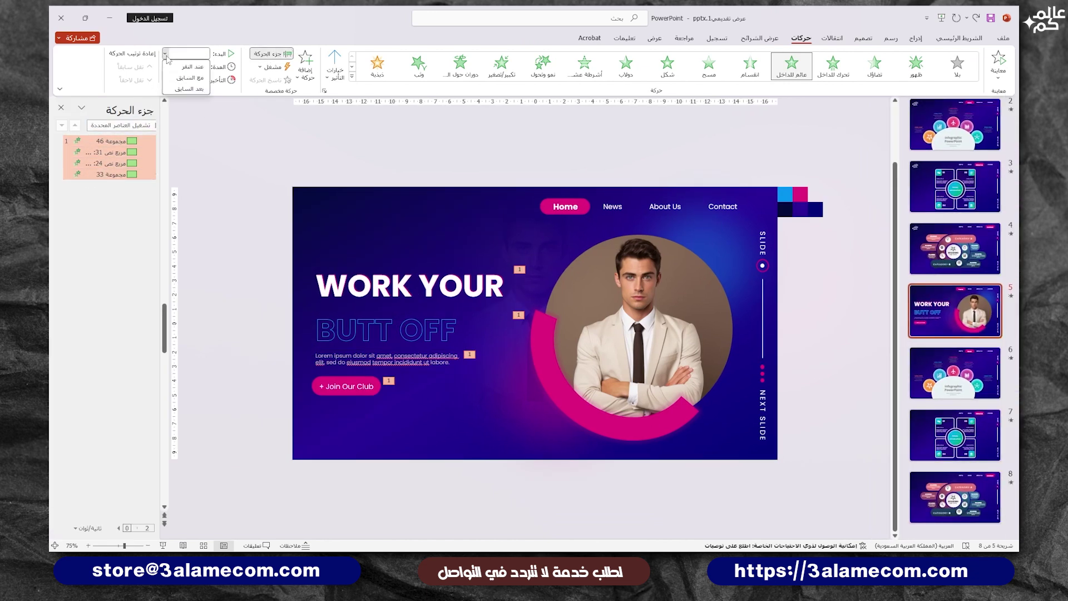
key(Escape)
click(82, 143)
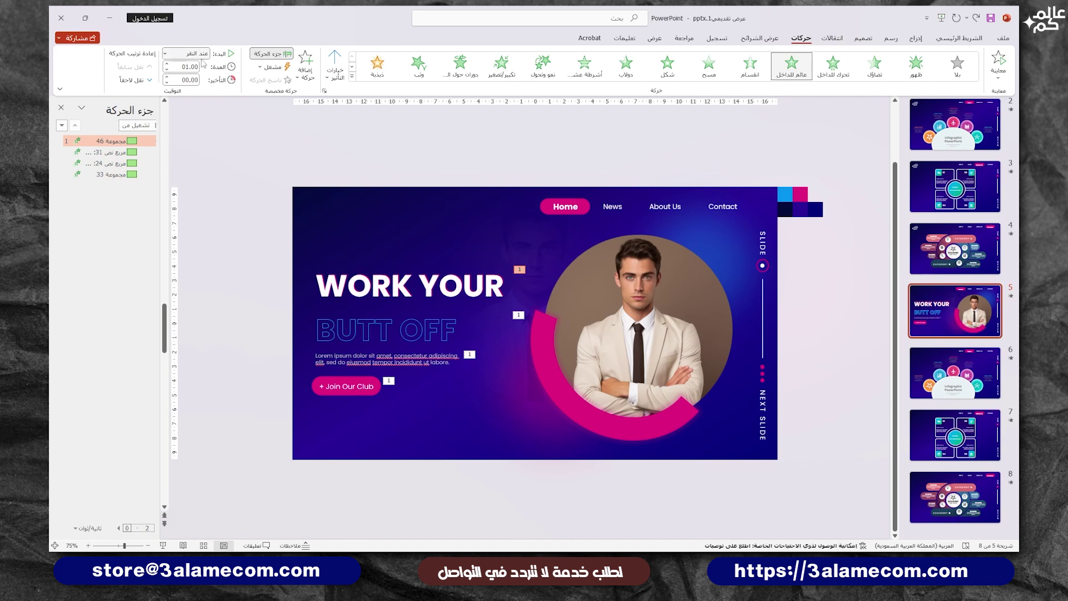
Set the other animations to With Previous with staggered delays up to 0.75 seconds, then go to slide 6
click(186, 53)
click(183, 89)
click(100, 152)
shift+click(106, 174)
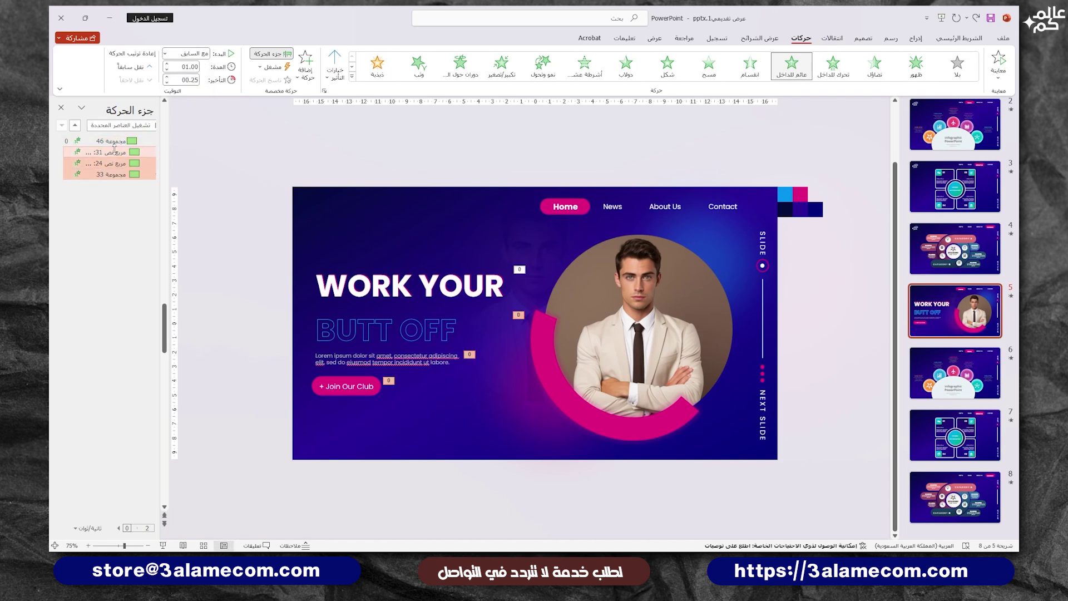
ctrl+click(114, 150)
ctrl+click(125, 165)
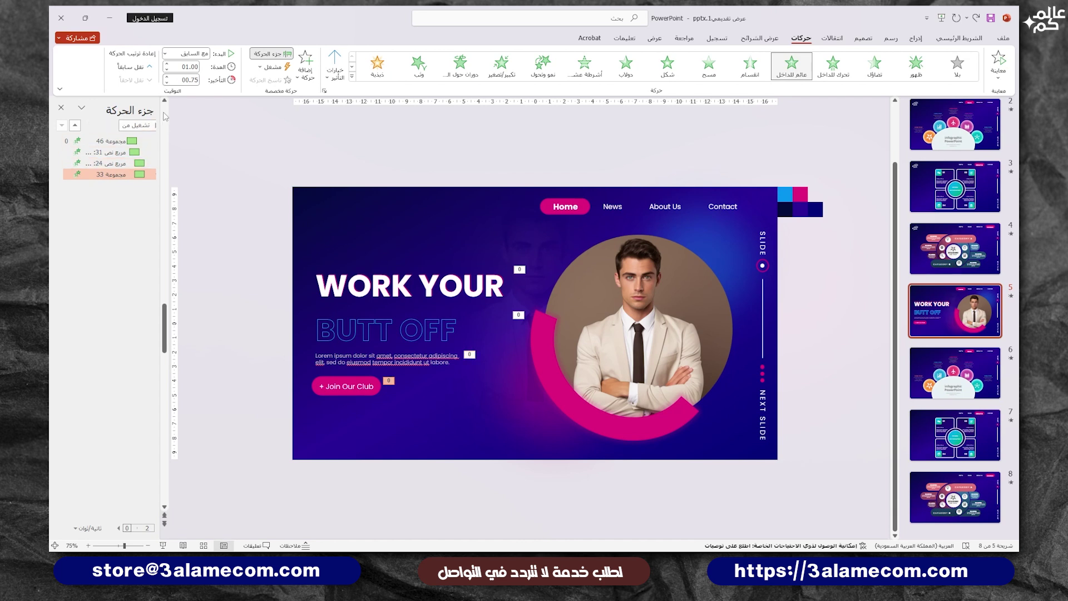
click(207, 162)
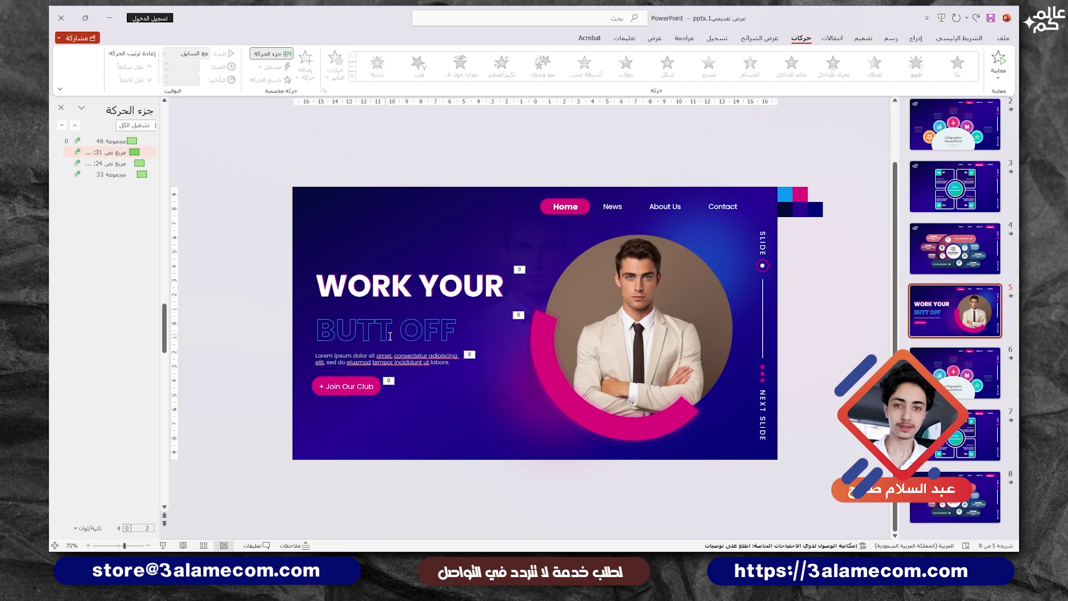
key(Page_Down)
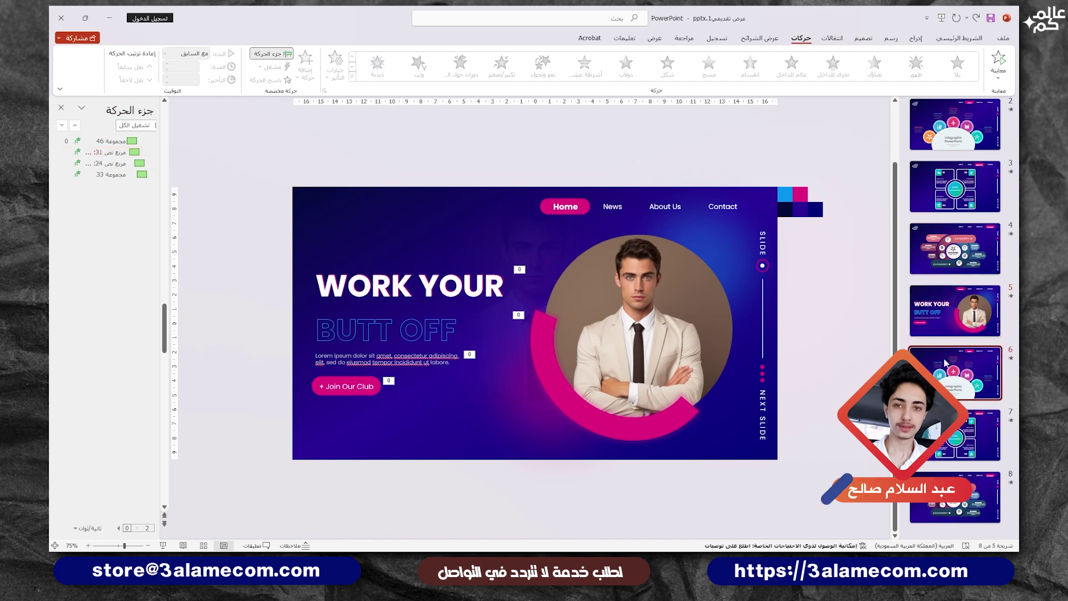
Give the white ellipse Grow & Turn and the teal circle Grow/Shrink starting After Previous
click(523, 295)
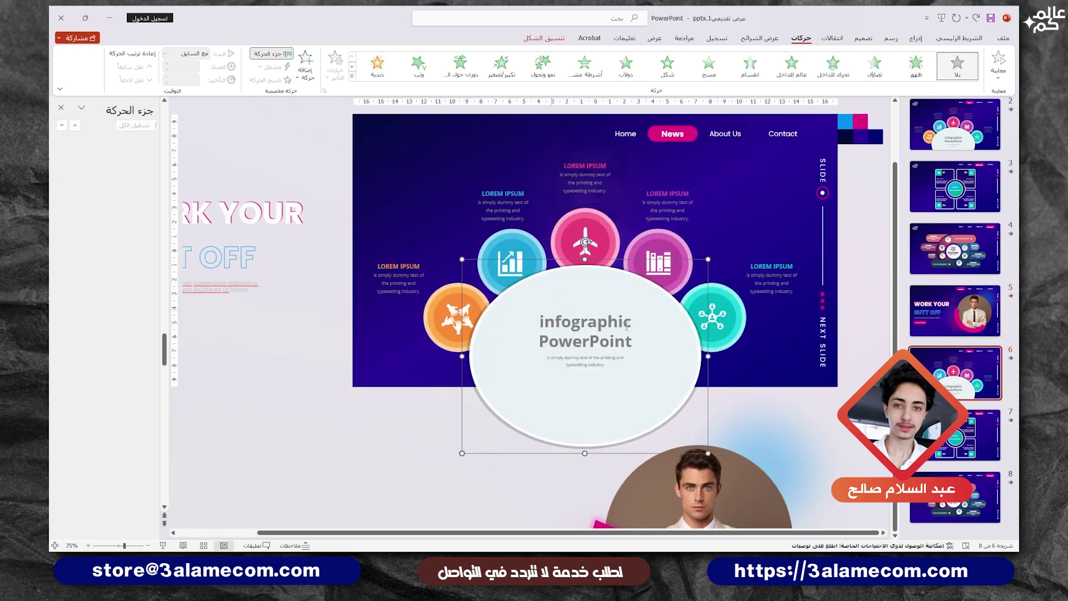
click(542, 65)
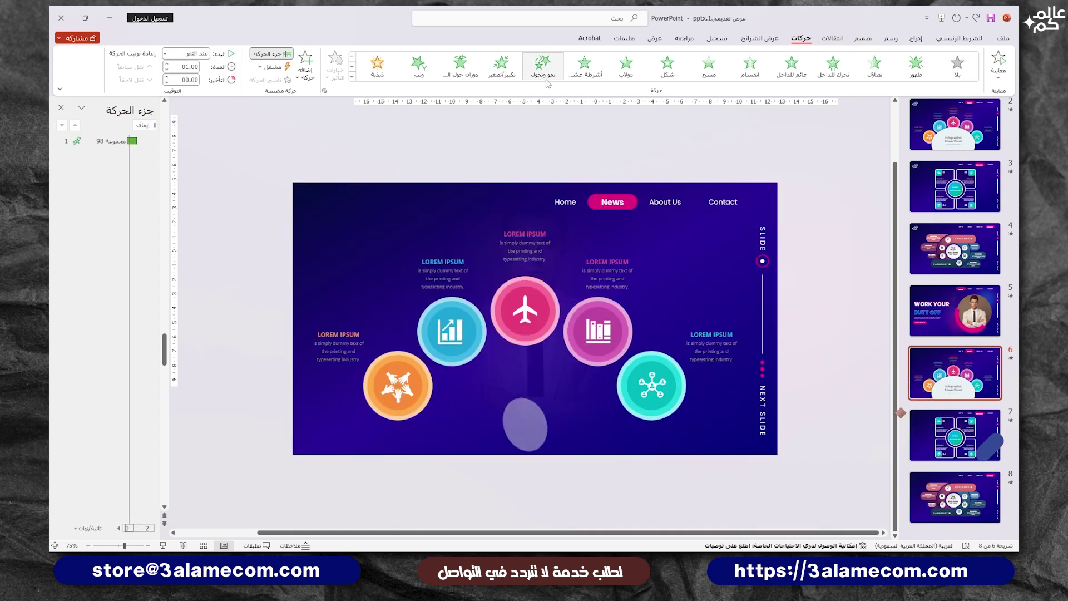
click(723, 298)
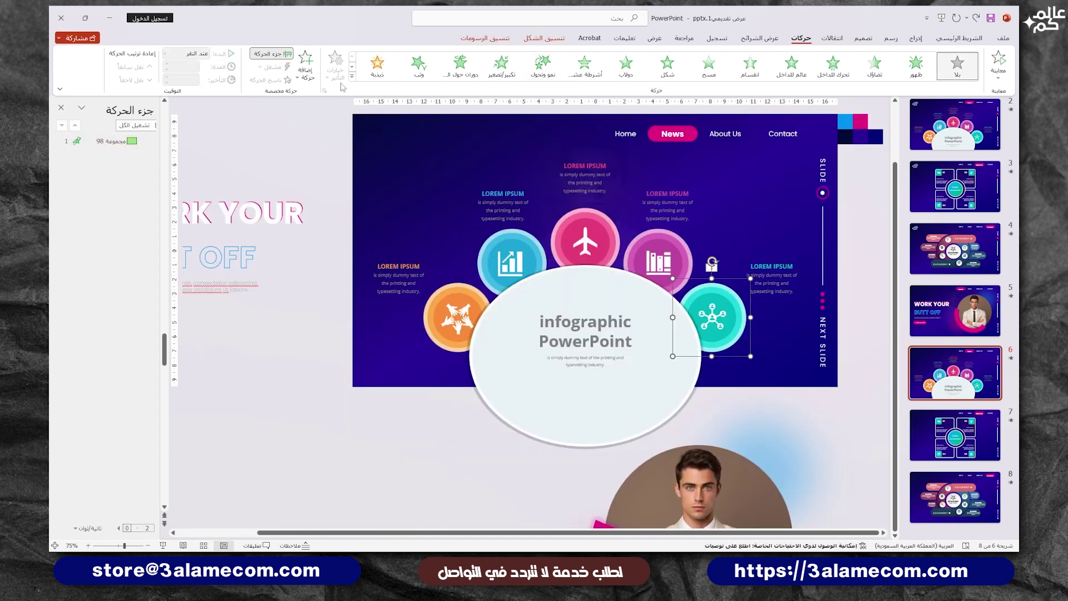
click(501, 64)
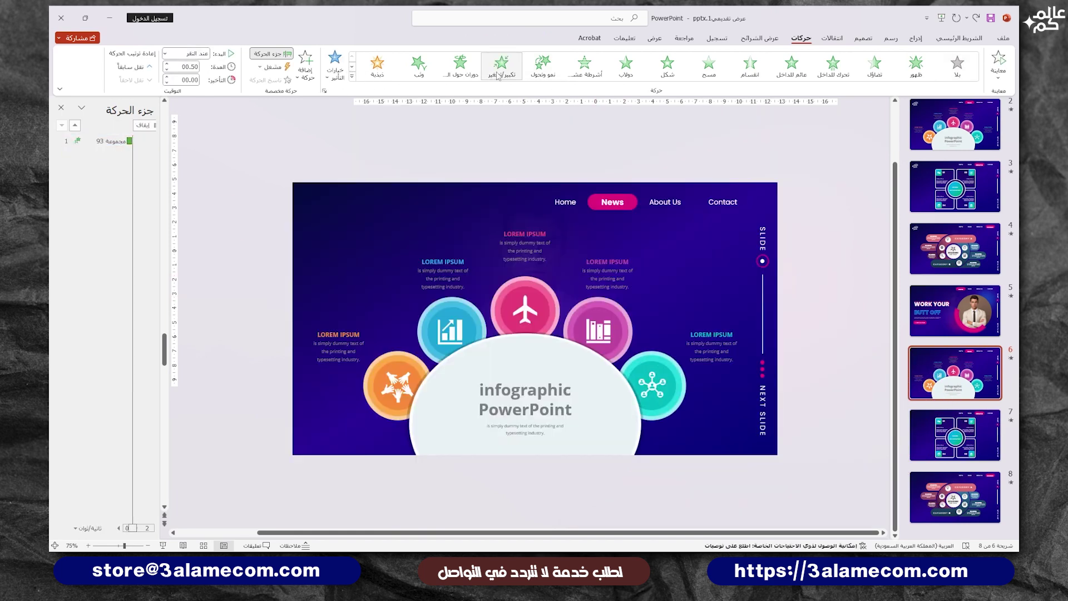
click(187, 53)
click(189, 84)
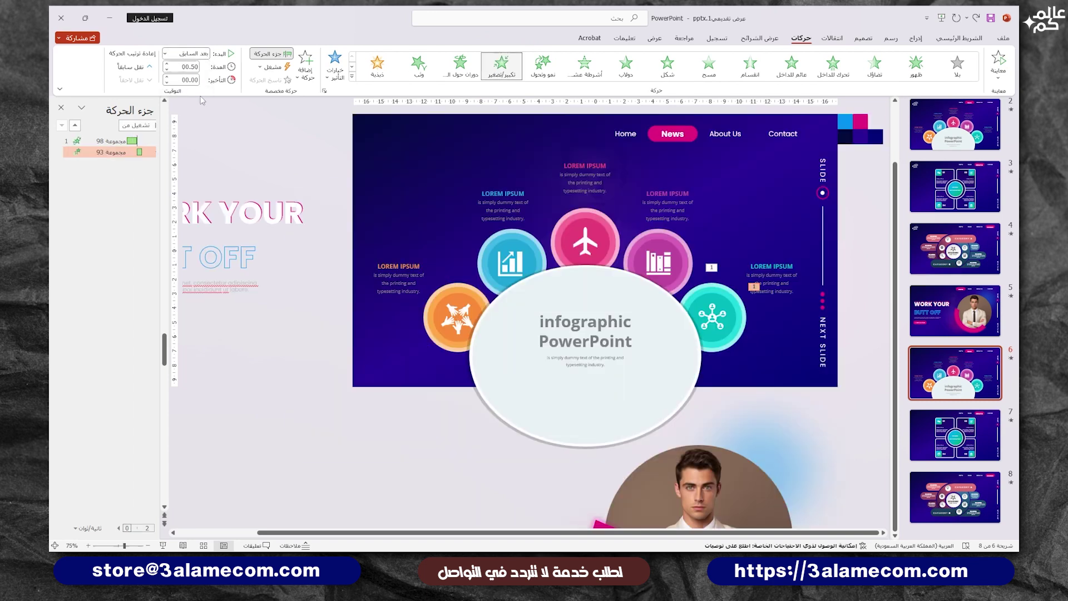
Set the central infographic group to After Previous and give the caption a Fade starting With Previous
click(543, 325)
click(186, 54)
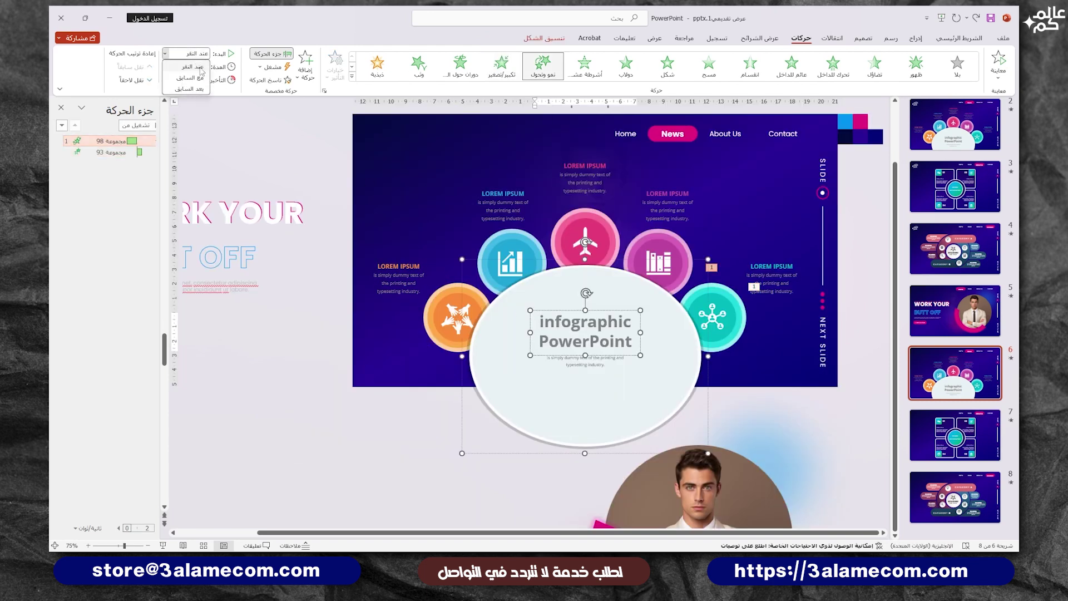
click(188, 89)
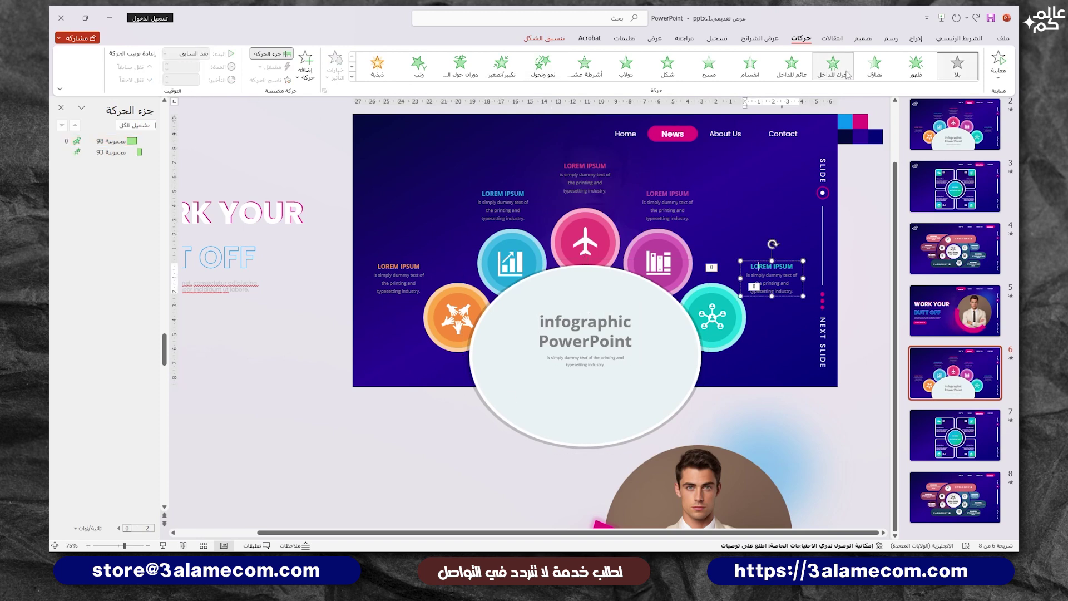
click(875, 64)
click(184, 55)
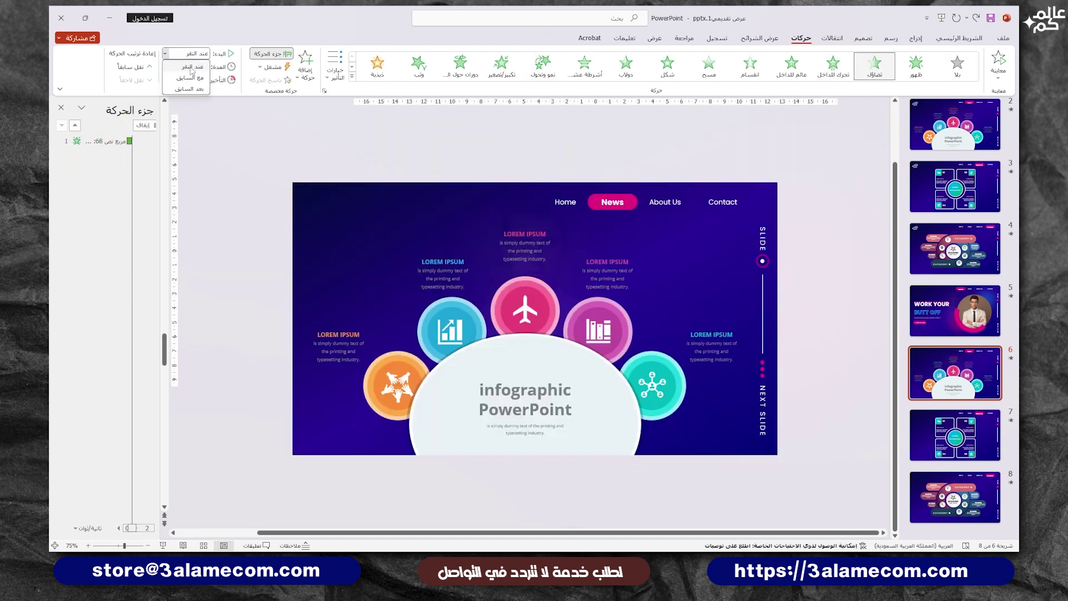
click(192, 77)
Copy the teal circle's animation onto the books and chart circles and the LOREM IPSUM captions, then open slide 7
click(712, 318)
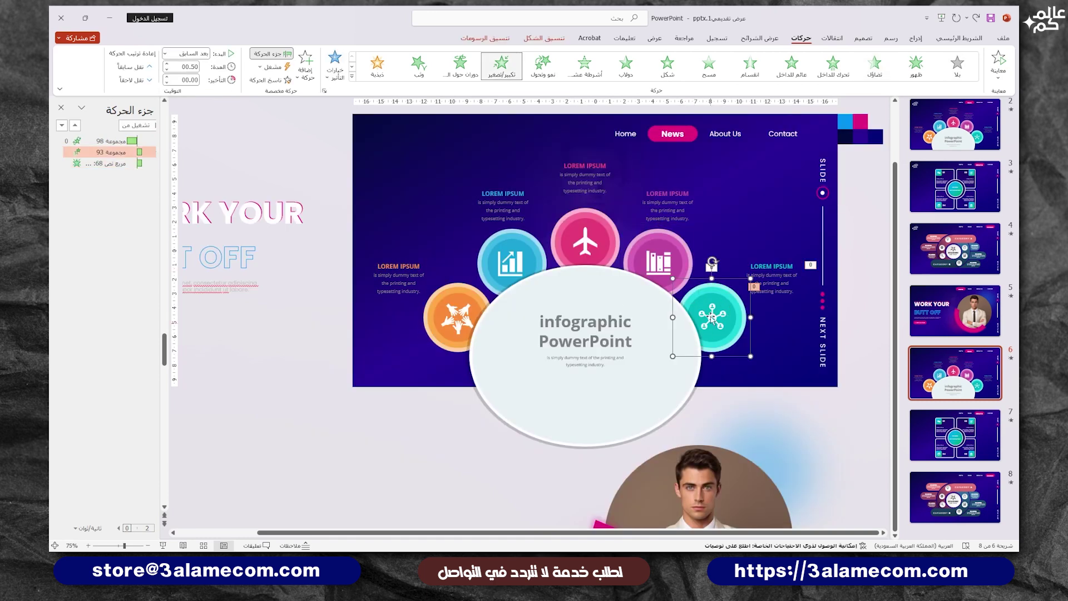
click(672, 268)
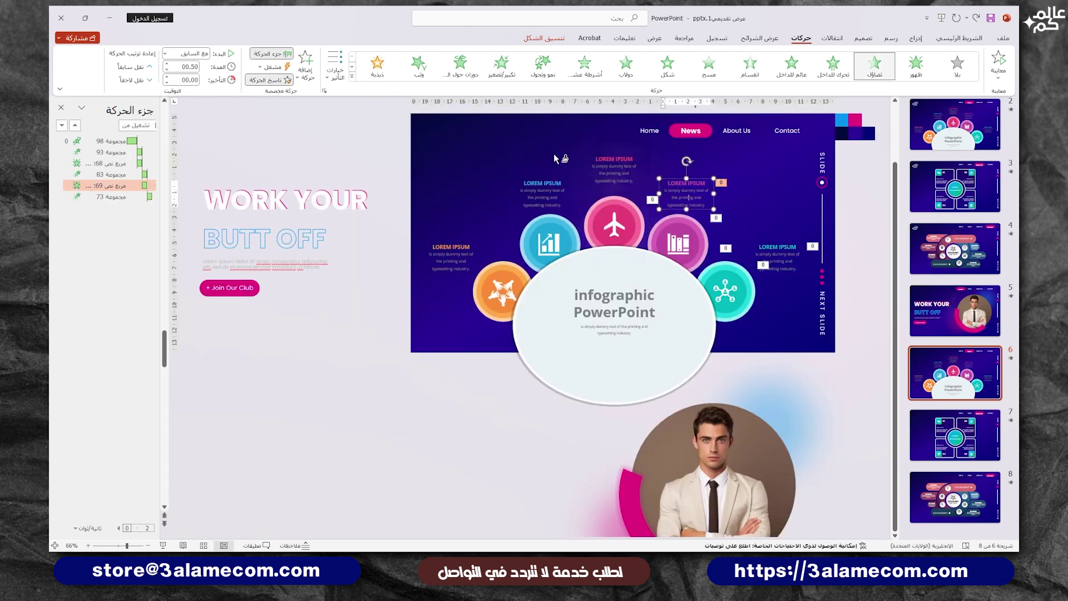
click(612, 167)
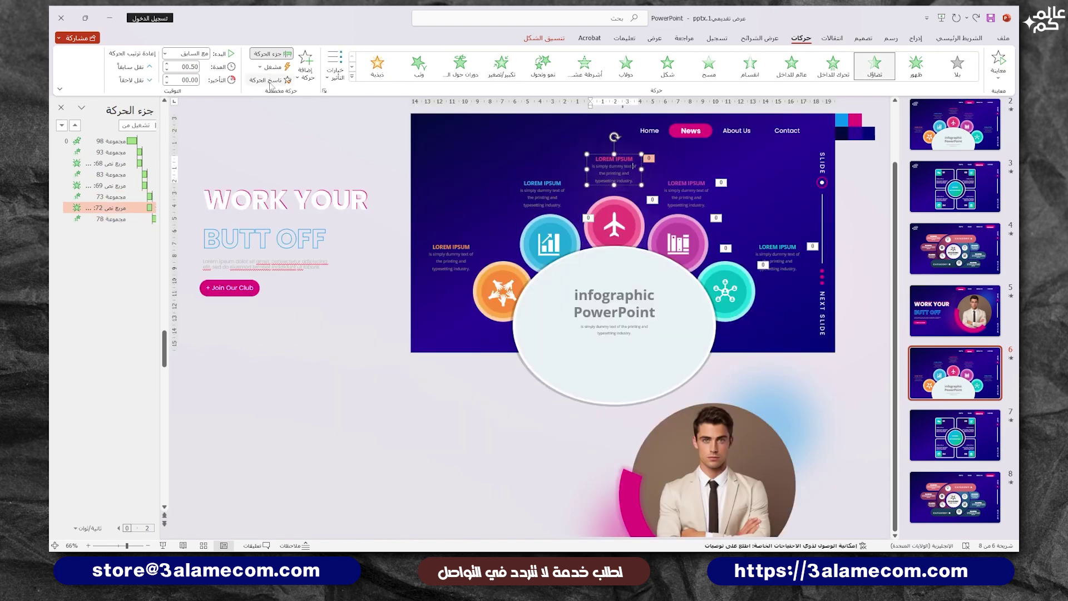
click(271, 81)
click(550, 243)
click(271, 81)
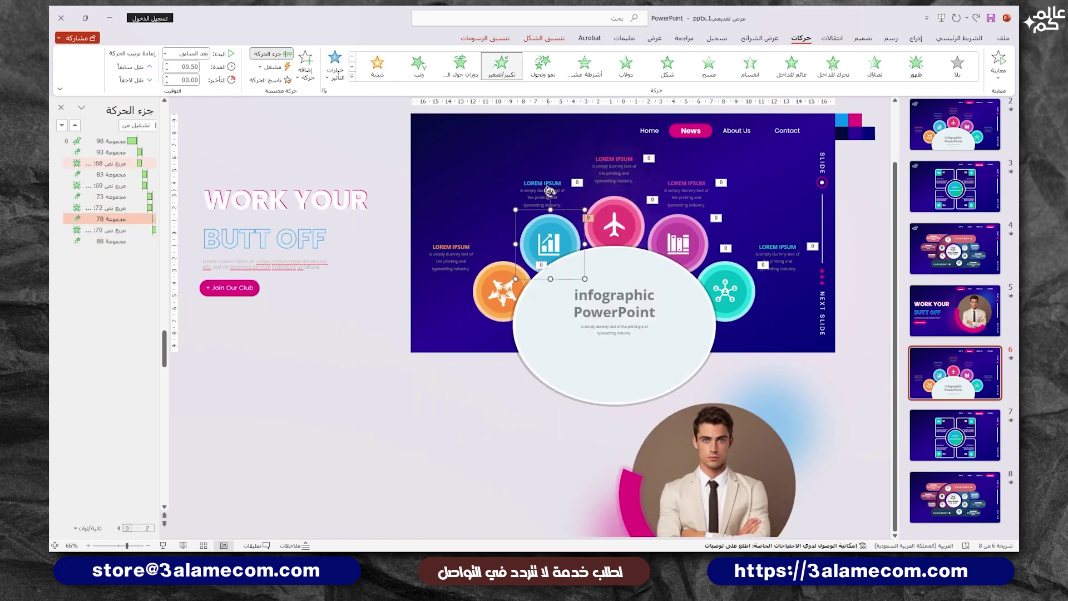
click(548, 190)
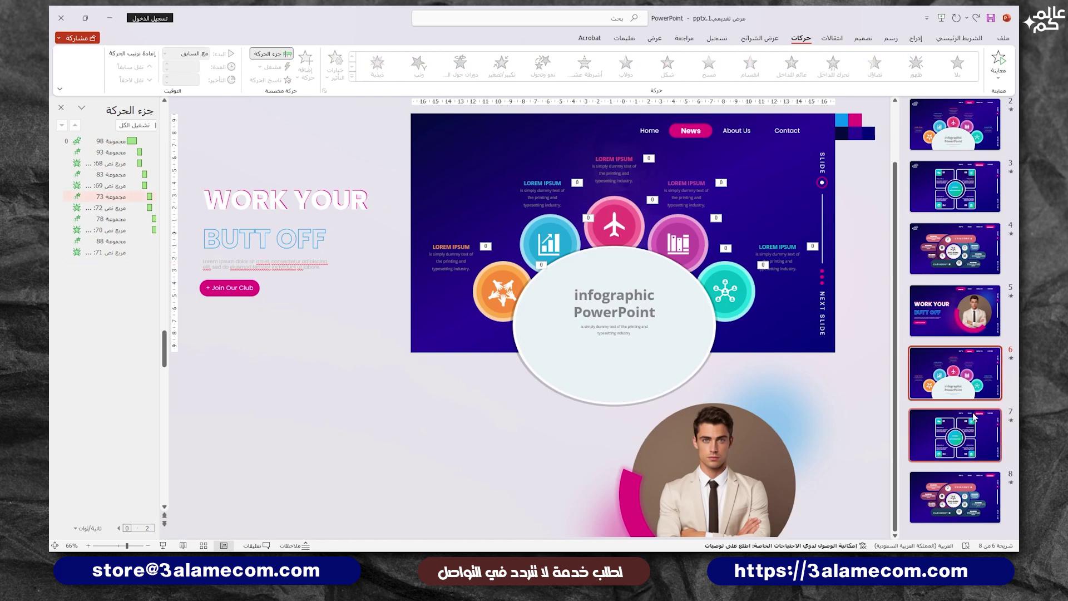
click(975, 417)
Give slide 7's central circle group a Grow & Turn entrance starting After Previous
click(568, 344)
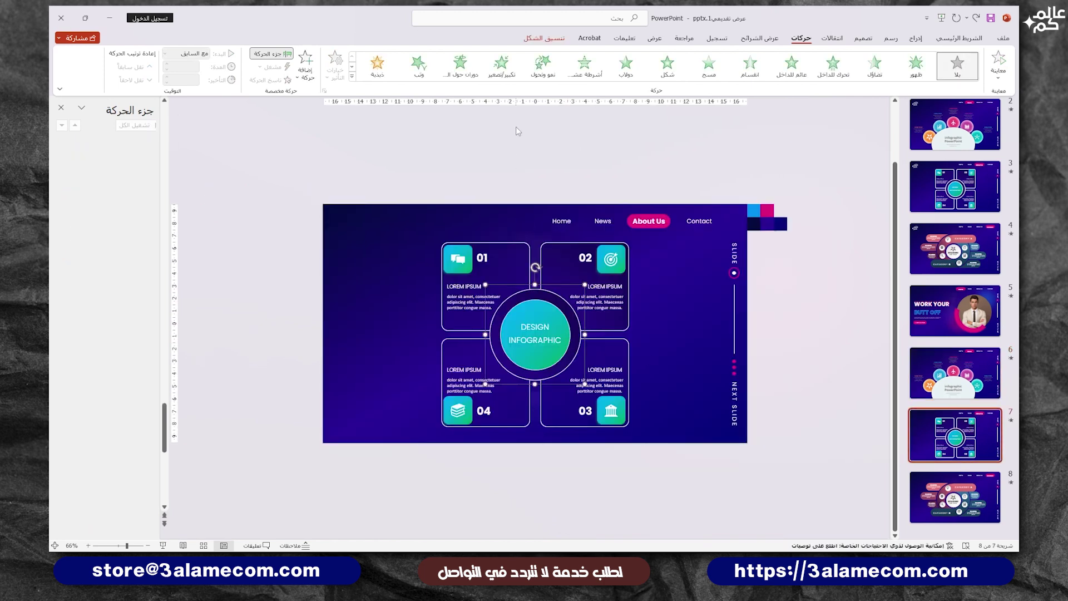
click(537, 69)
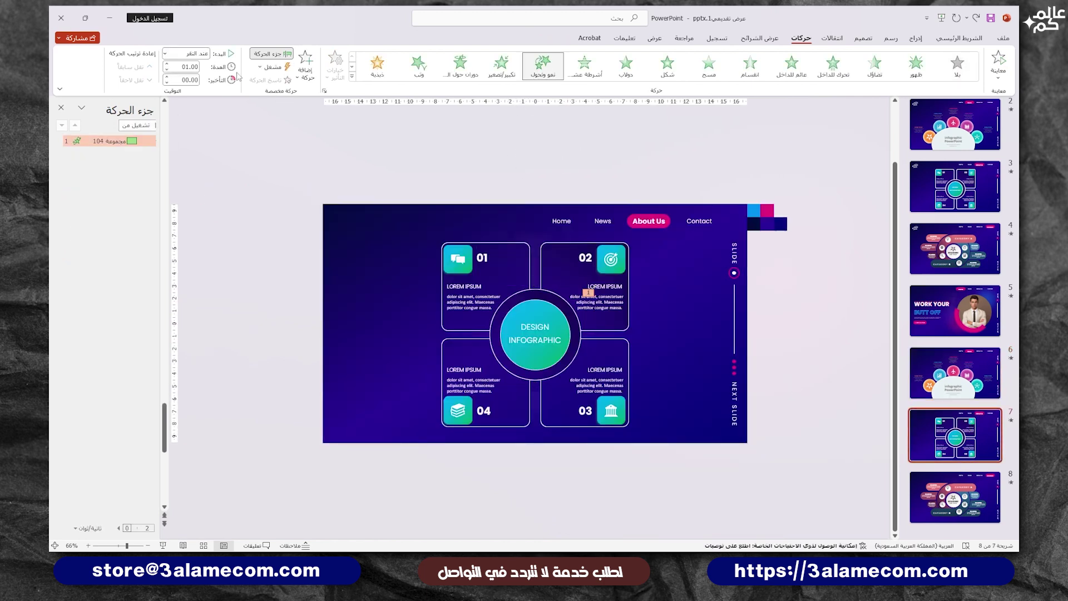
click(192, 53)
click(198, 90)
Apply Grow/Shrink from Object Center to boxes 01–04, starting After Previous, then open slide 8
shift+click(597, 358)
shift+click(466, 388)
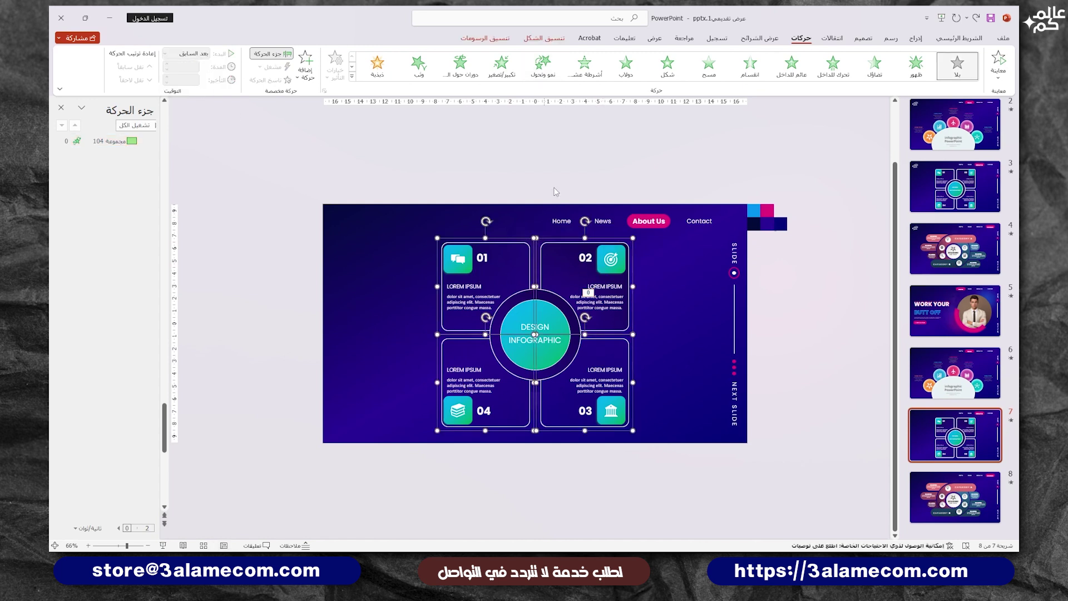
click(501, 64)
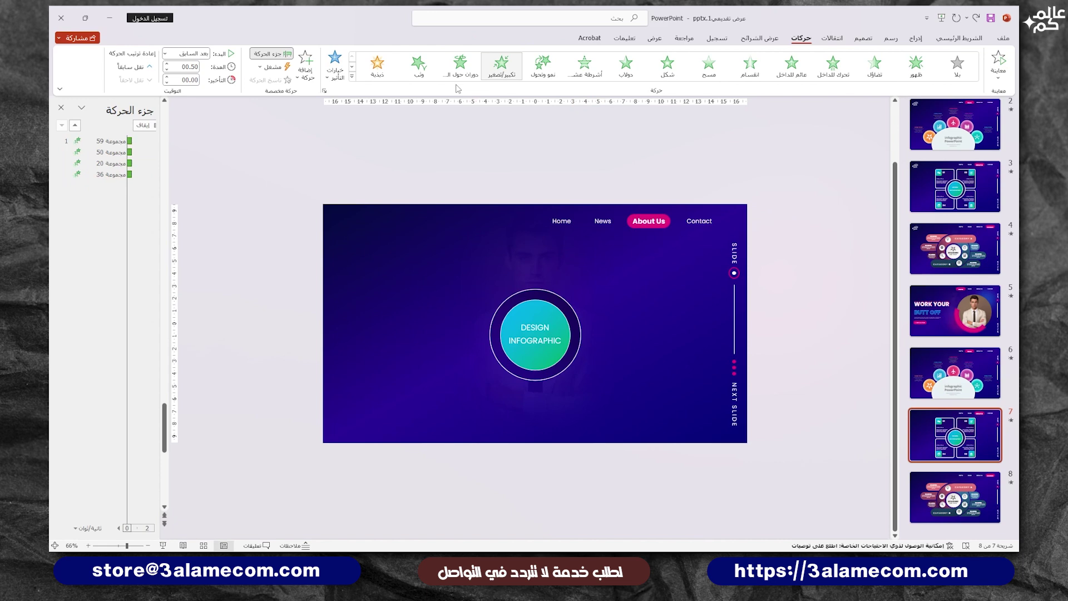
click(334, 64)
click(316, 119)
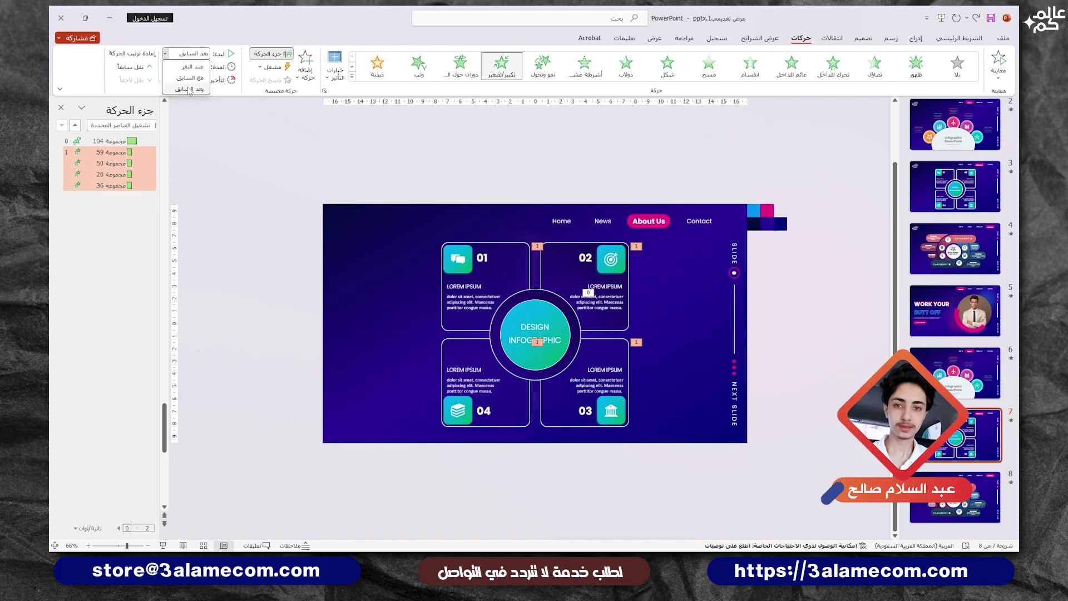
click(246, 132)
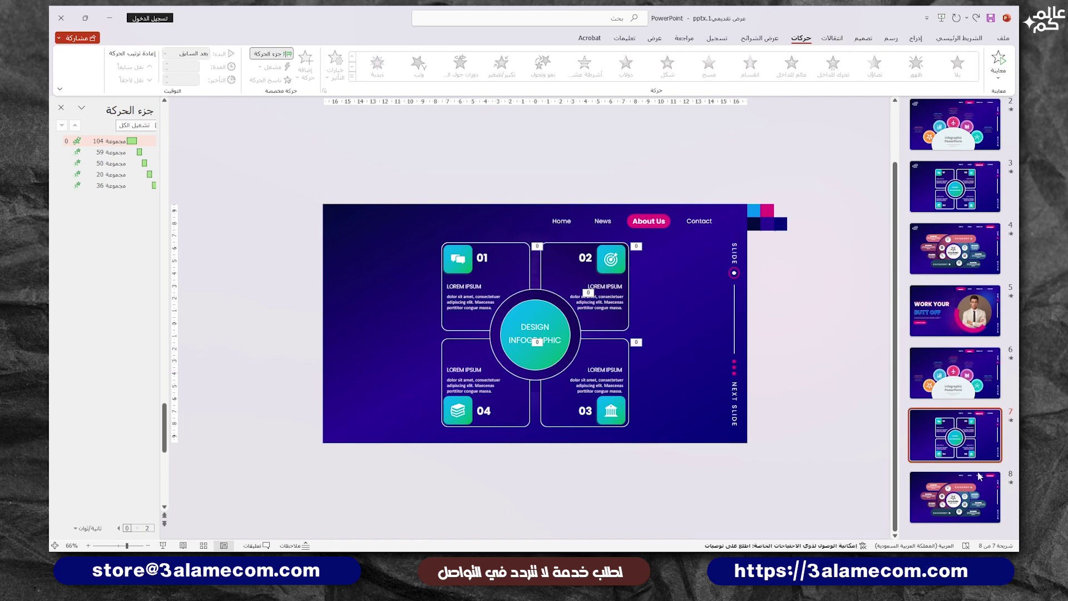
click(980, 490)
Give slide 8's whole infographic group a Grow & Turn entrance starting After Previous
click(551, 324)
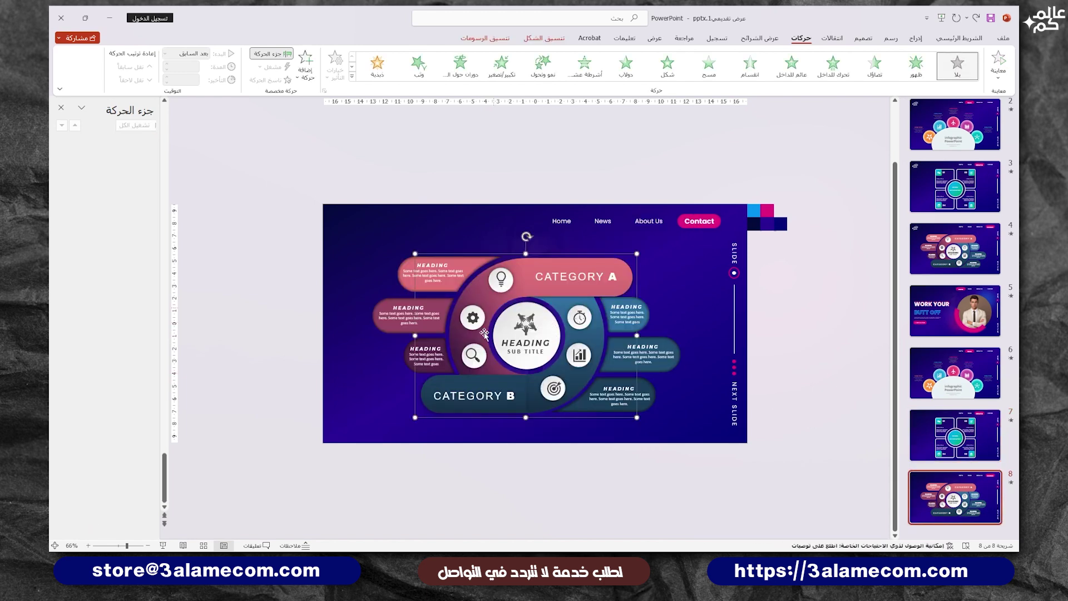
click(543, 65)
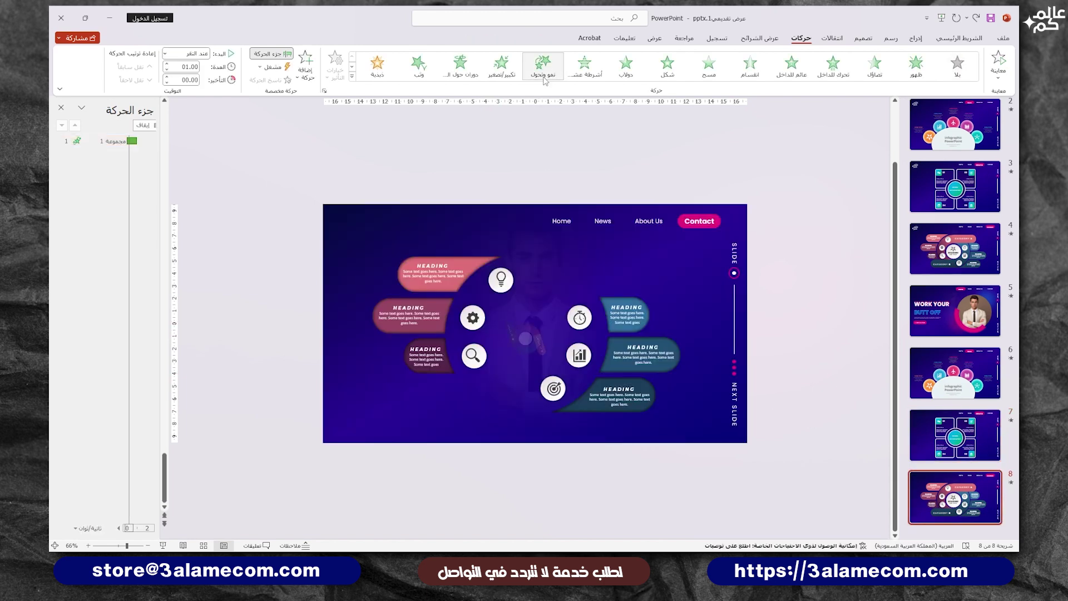
click(201, 55)
click(186, 82)
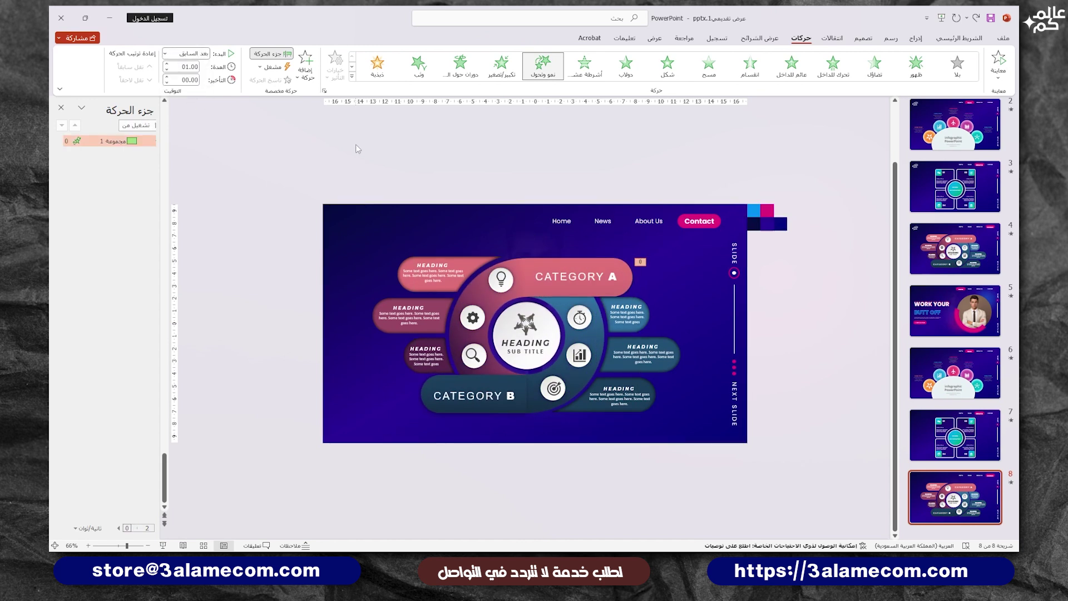
Give the stopwatch icon a Fade entrance starting After Previous
click(576, 318)
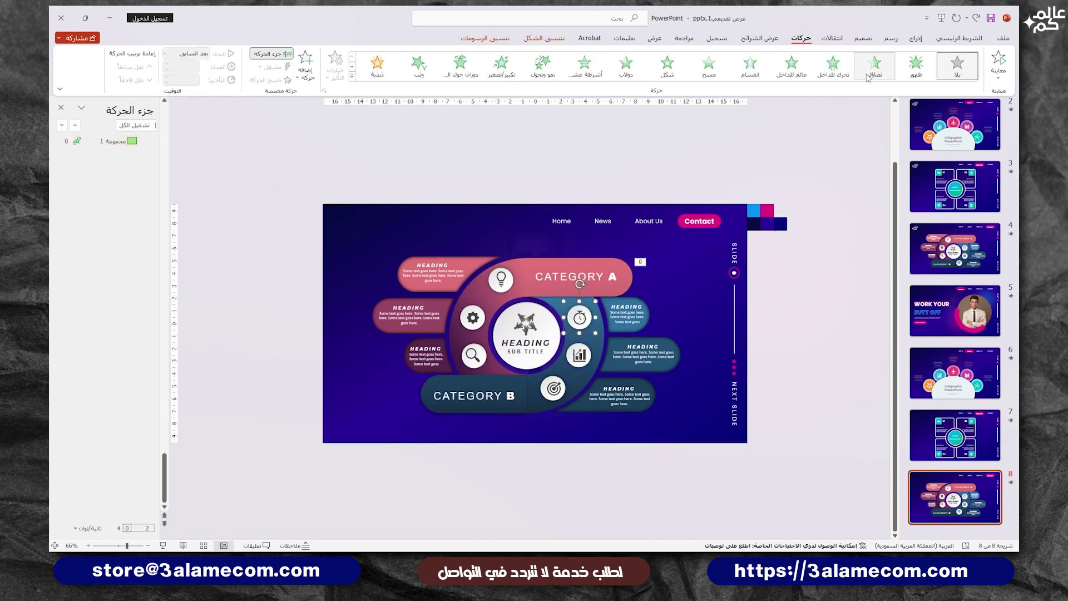
click(627, 315)
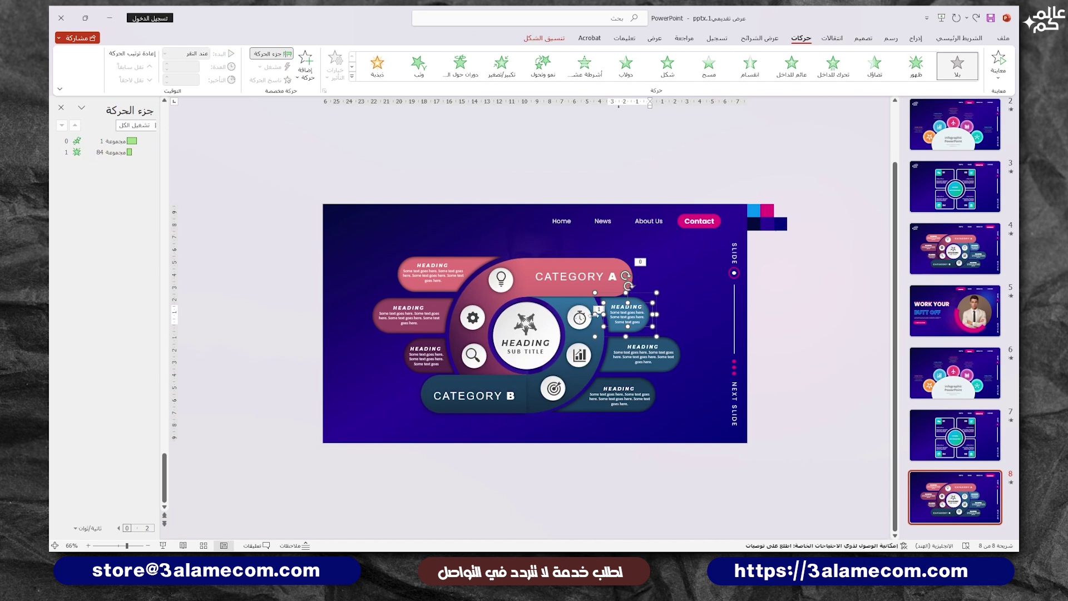
click(580, 317)
click(197, 53)
click(191, 94)
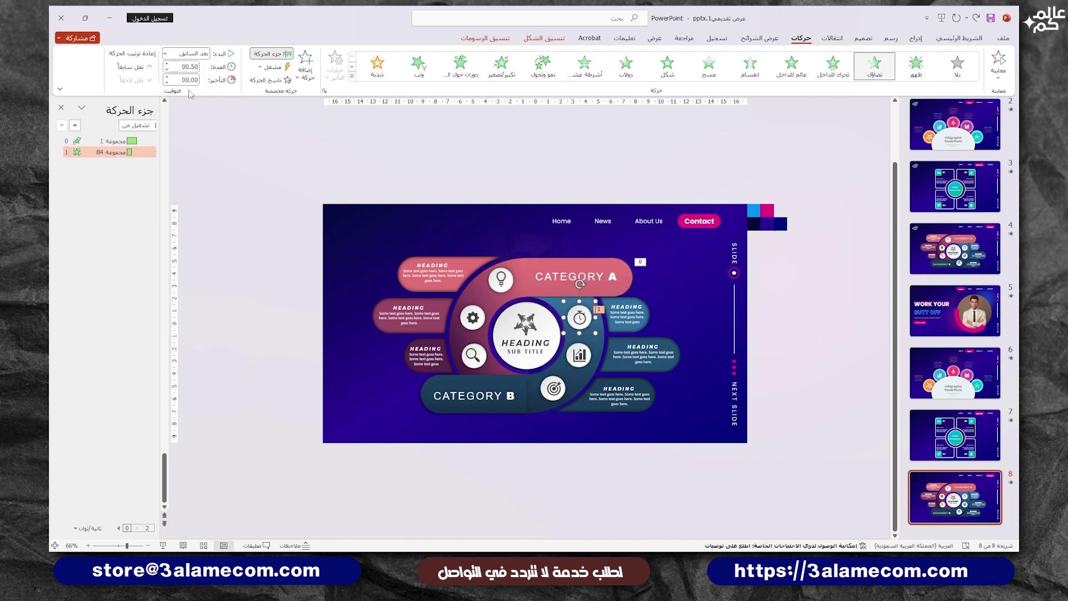
Give the upper-right HEADING caption a Wipe from the left, starting With Previous
click(628, 315)
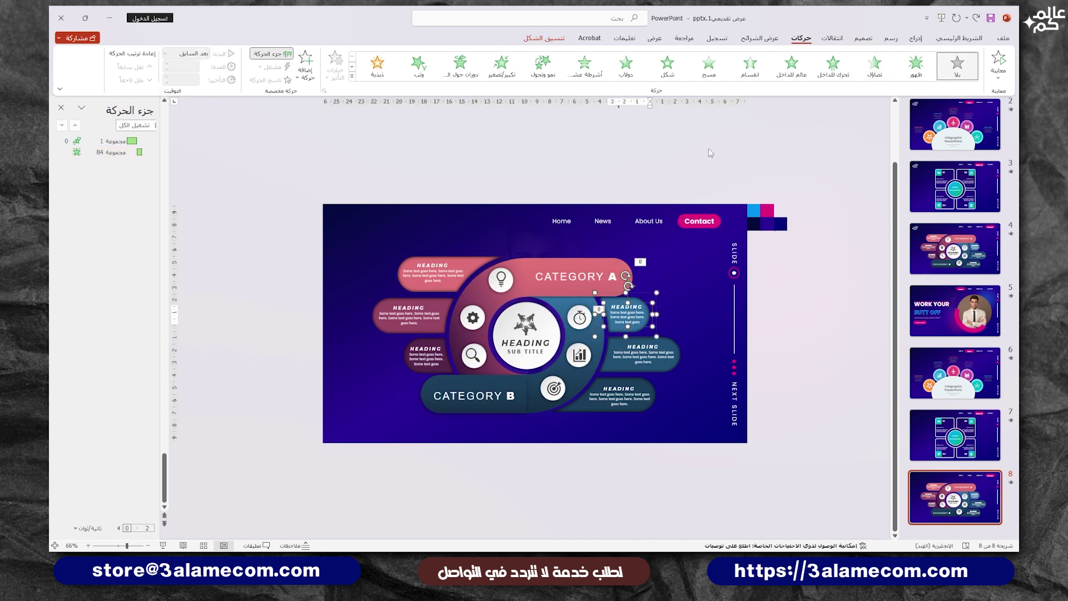
click(708, 63)
click(334, 72)
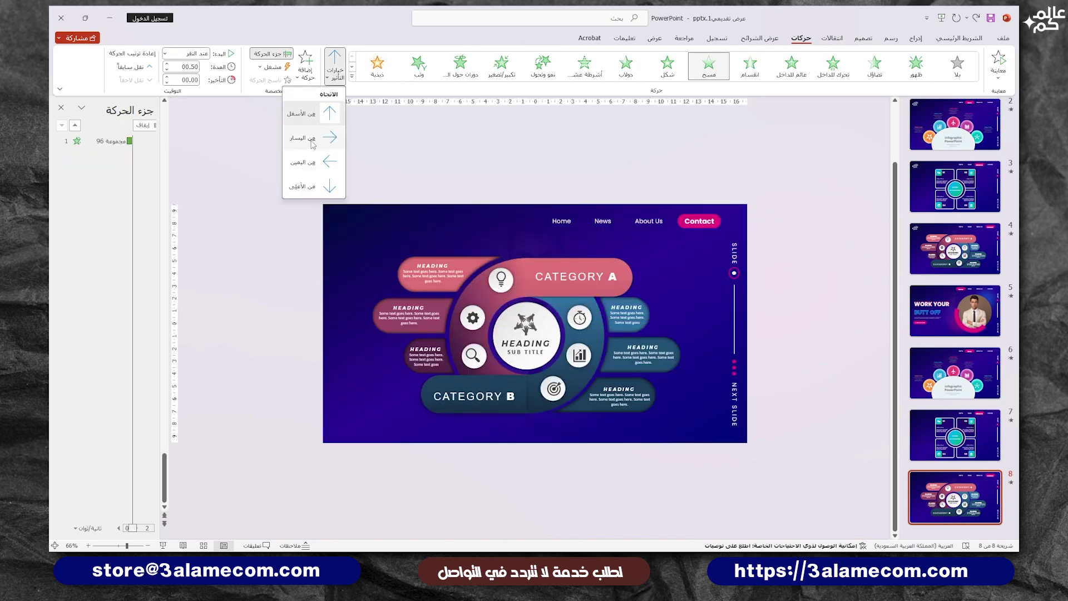
click(313, 143)
click(186, 54)
click(200, 76)
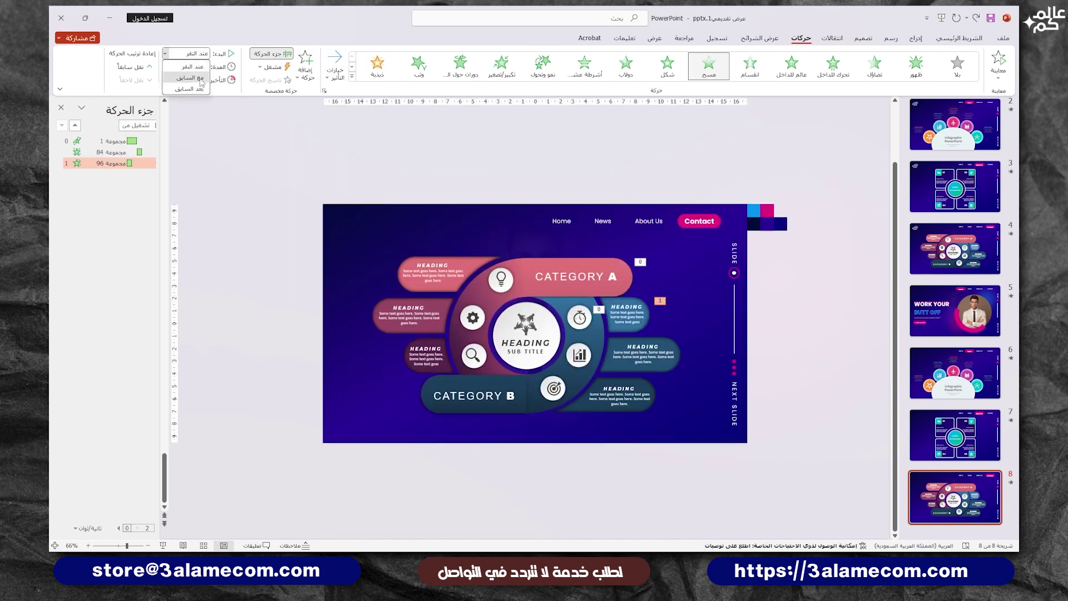
Copy the icon animation onto the magnifier icon, chart icon and right heading box with Animation Painter
click(580, 318)
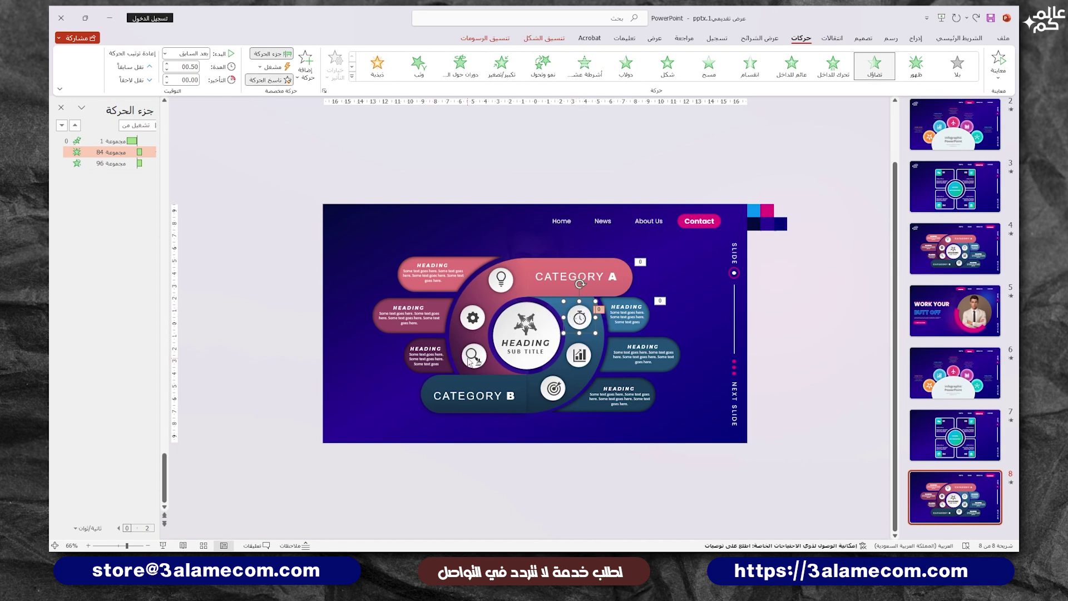
click(472, 359)
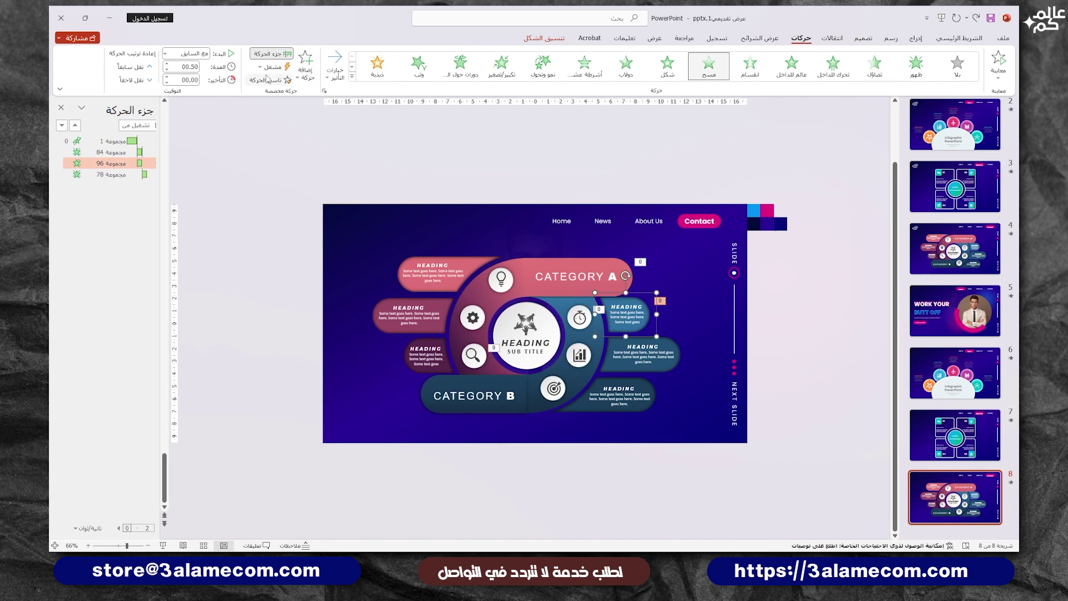
click(305, 67)
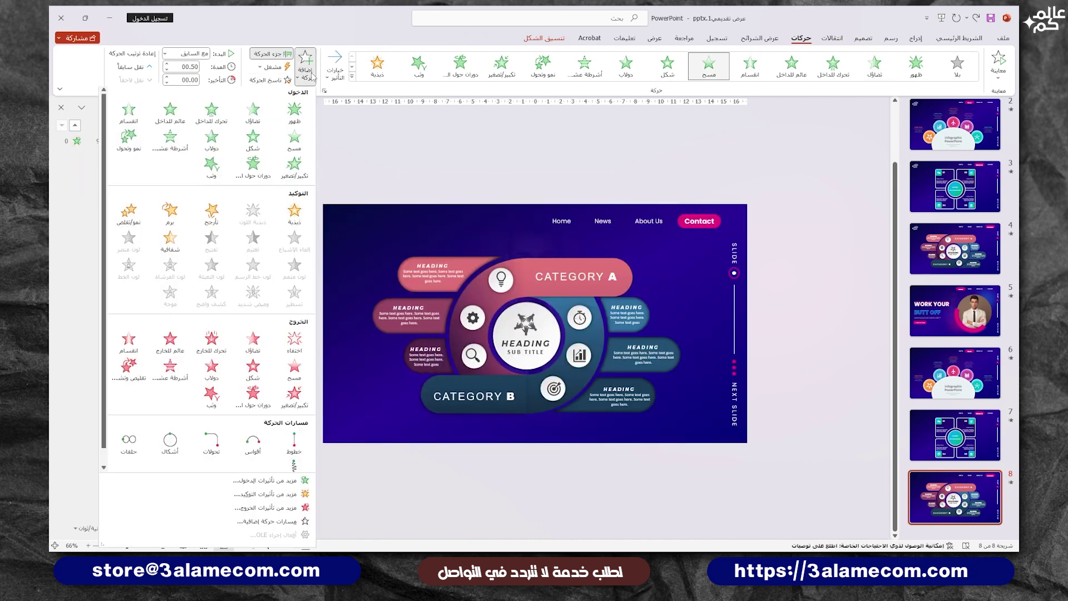
click(329, 73)
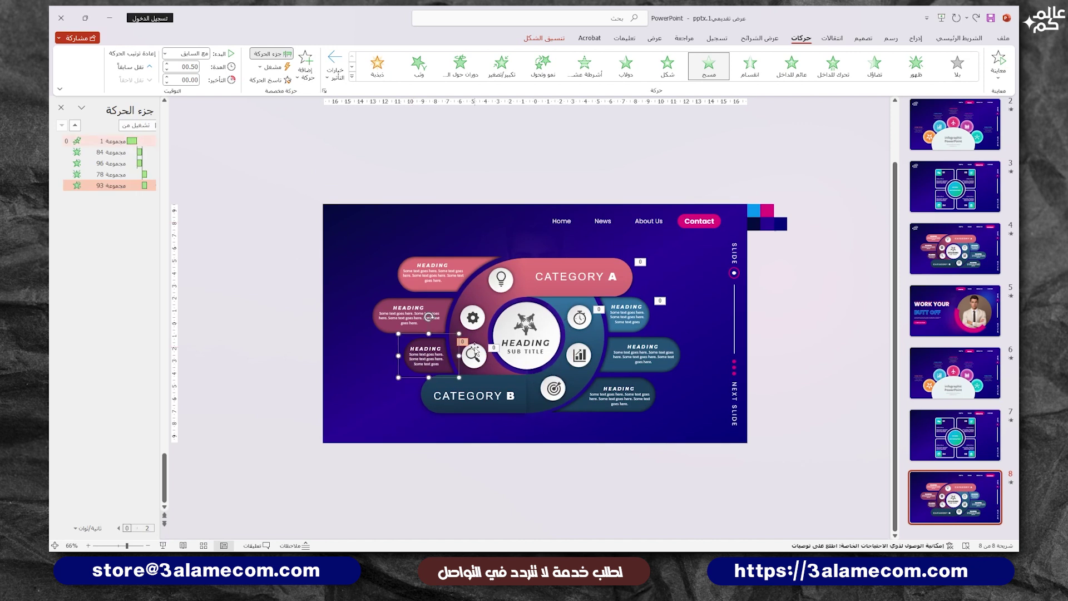
click(573, 328)
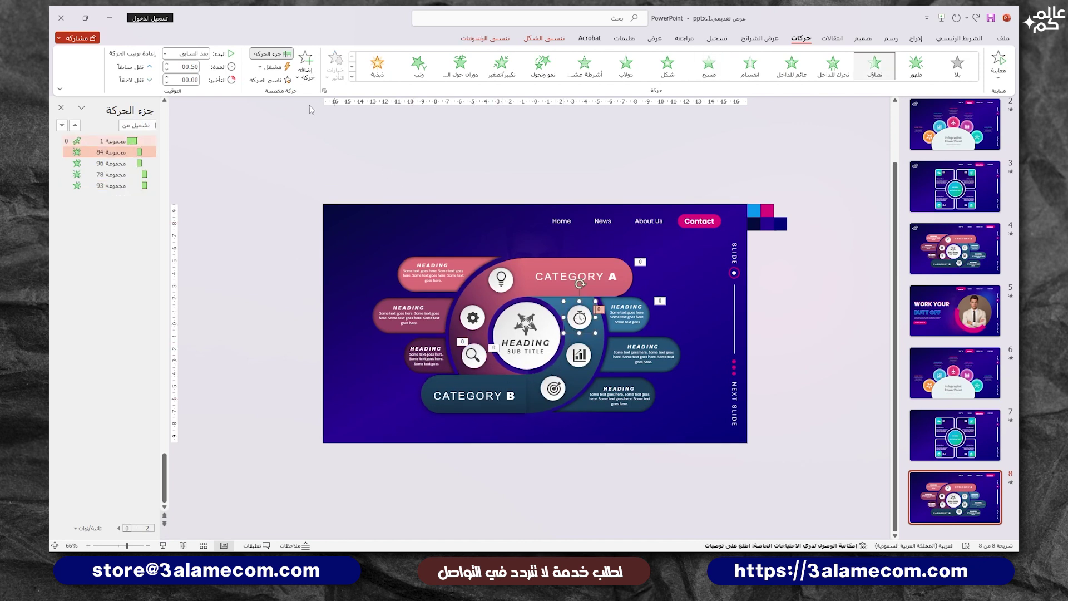
click(580, 355)
click(645, 356)
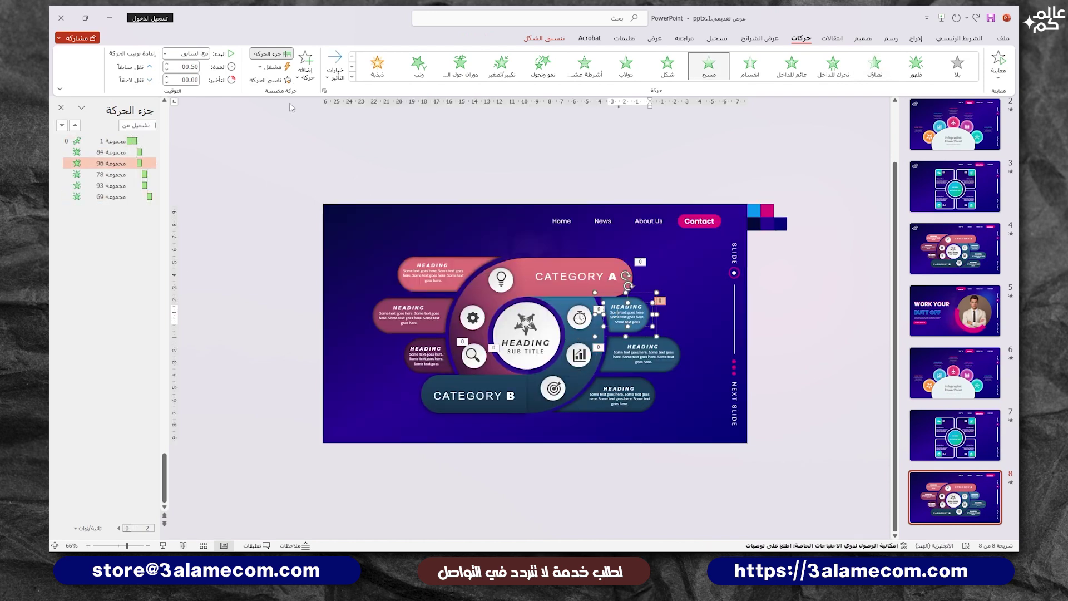
key(Escape)
Copy the entrances onto the gear, target and lightbulb icons and the left and bottom-right heading boxes
click(472, 318)
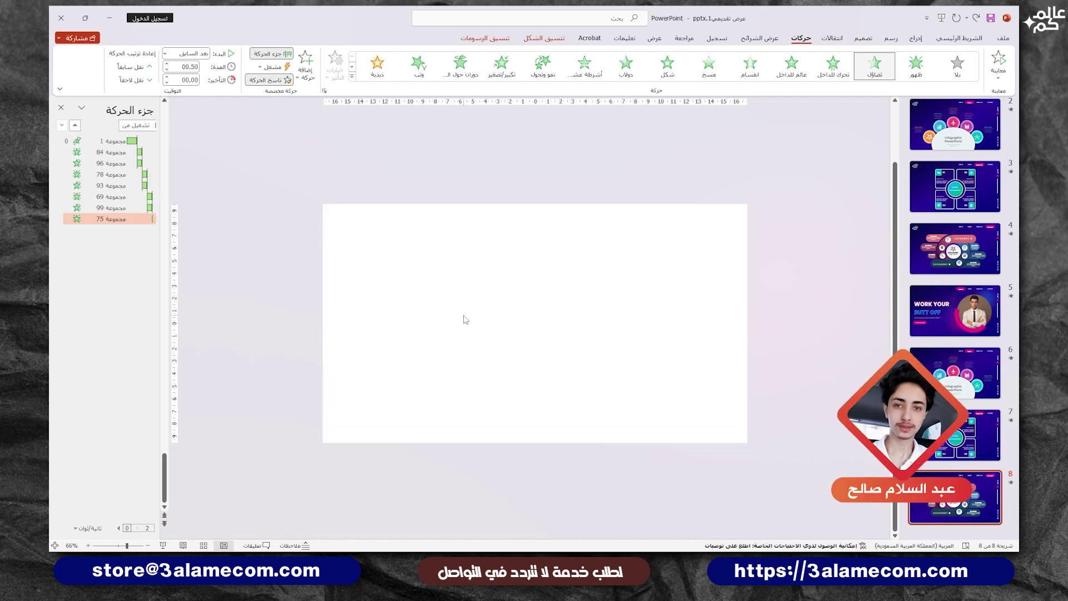
click(427, 355)
click(269, 79)
click(411, 315)
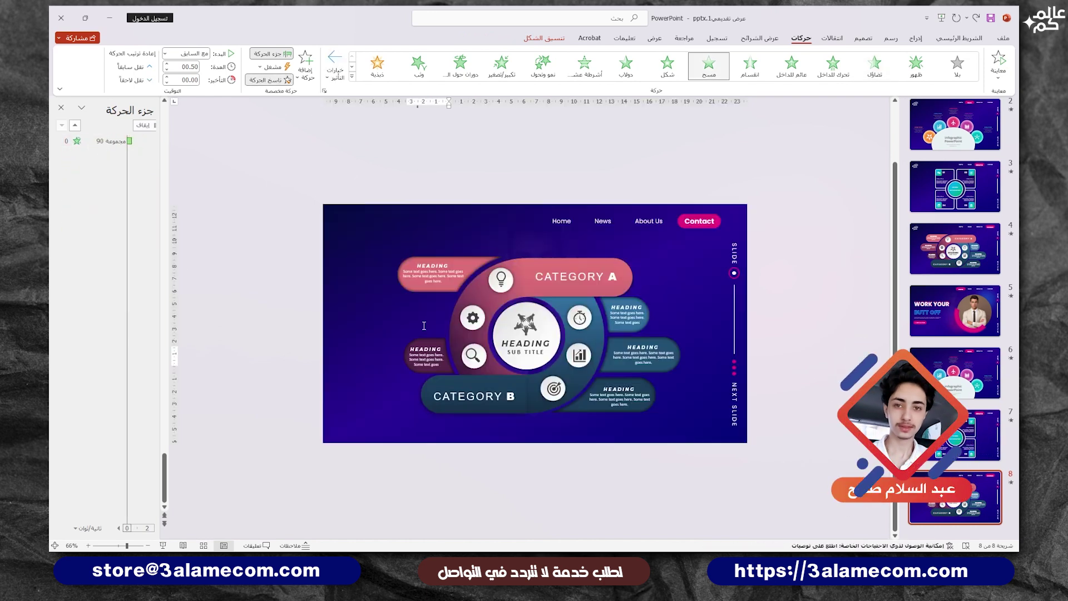
click(580, 355)
click(539, 391)
click(645, 356)
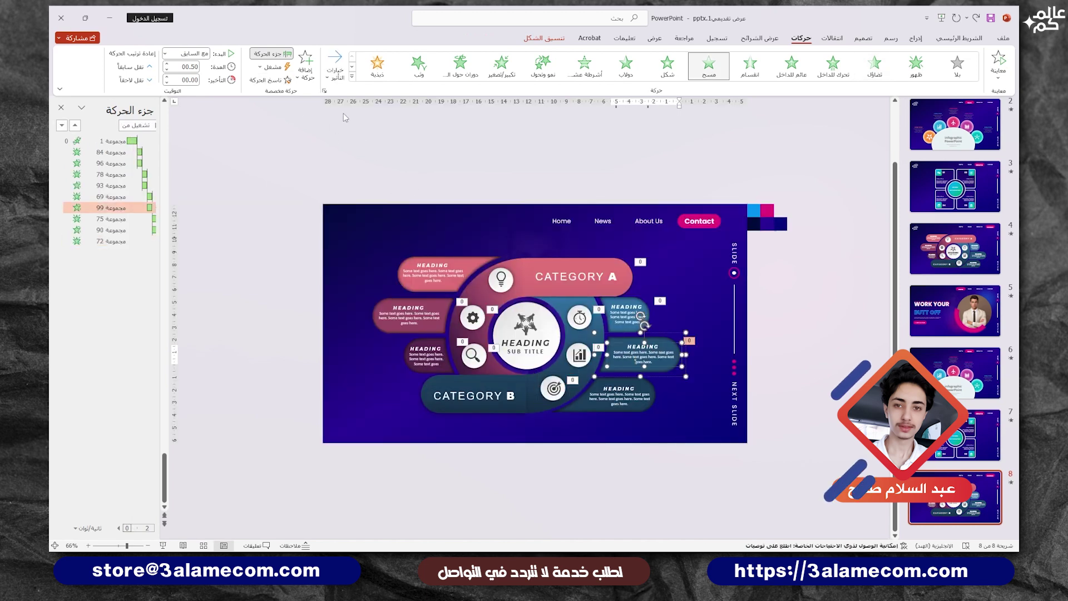
click(269, 79)
click(617, 396)
click(412, 314)
click(268, 79)
click(501, 278)
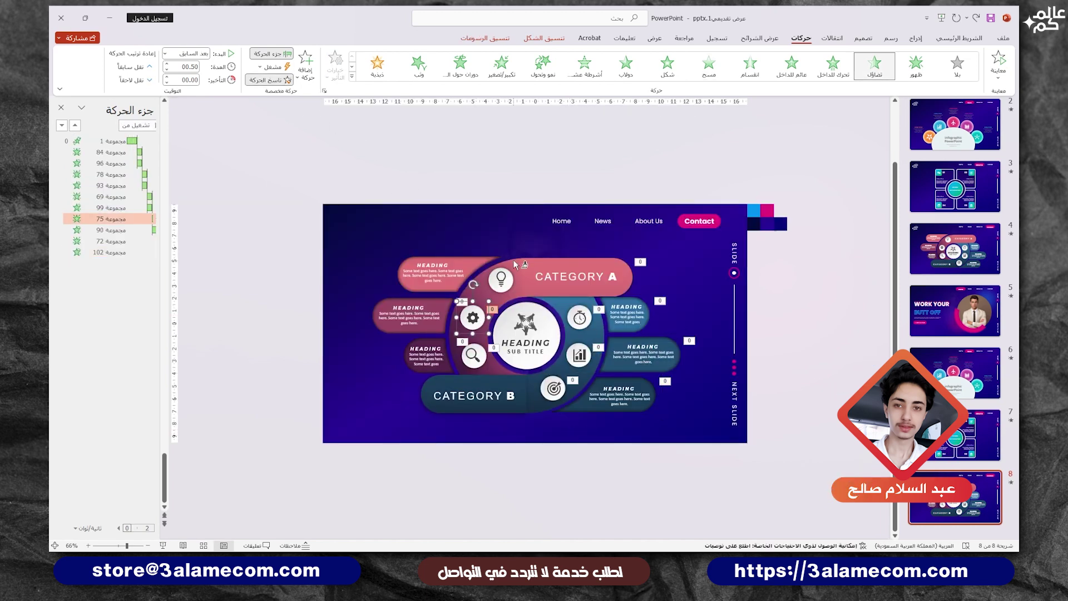
Return to slide 5, accept the Set Up Slide Show settings with OK, and go back to Home
scroll(832, 355, up, 3)
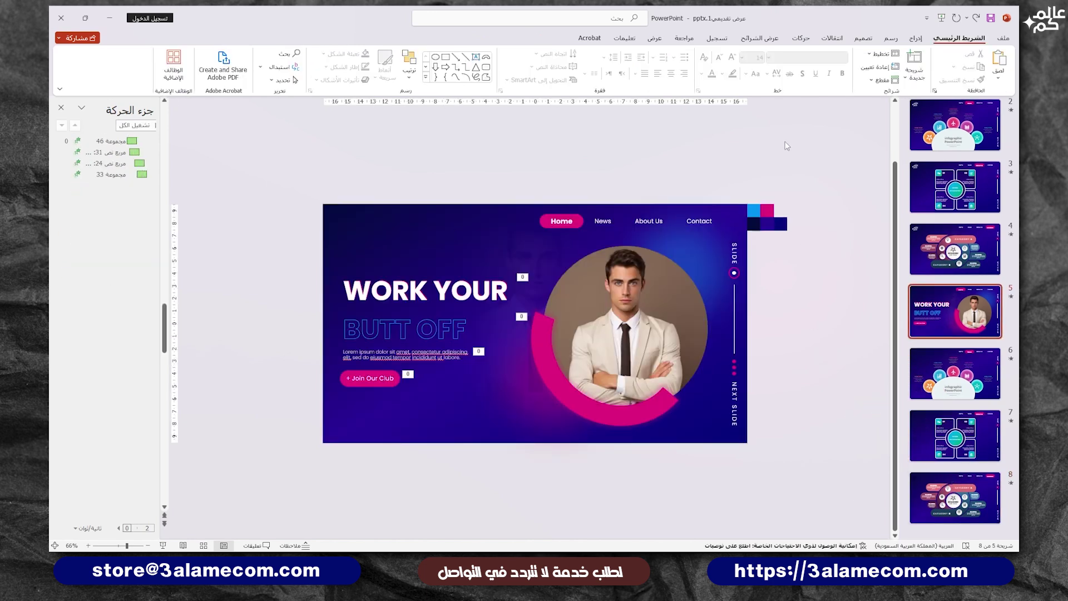
click(773, 44)
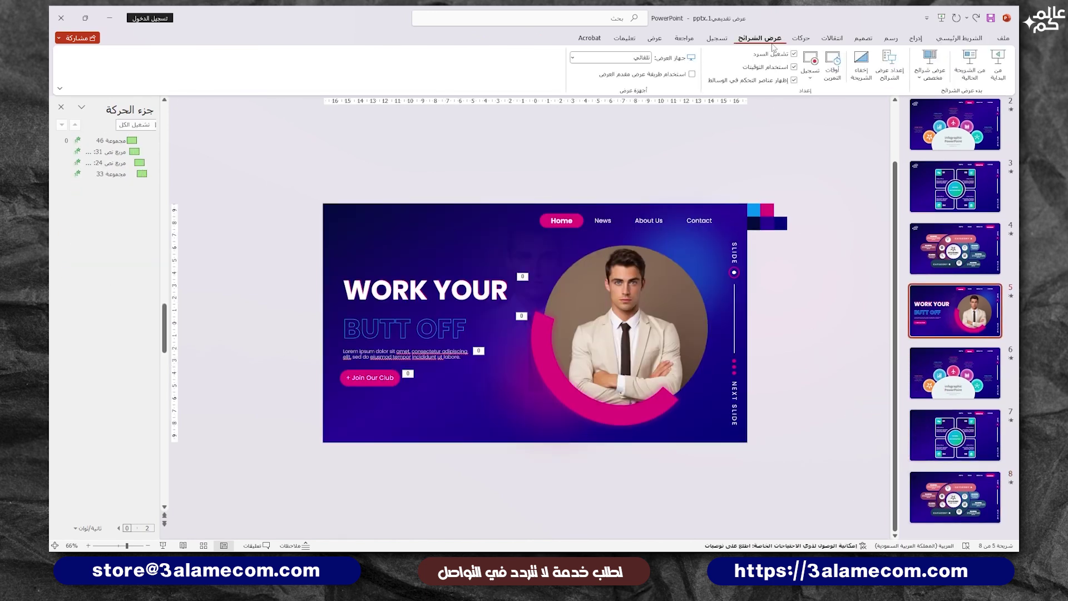
click(890, 72)
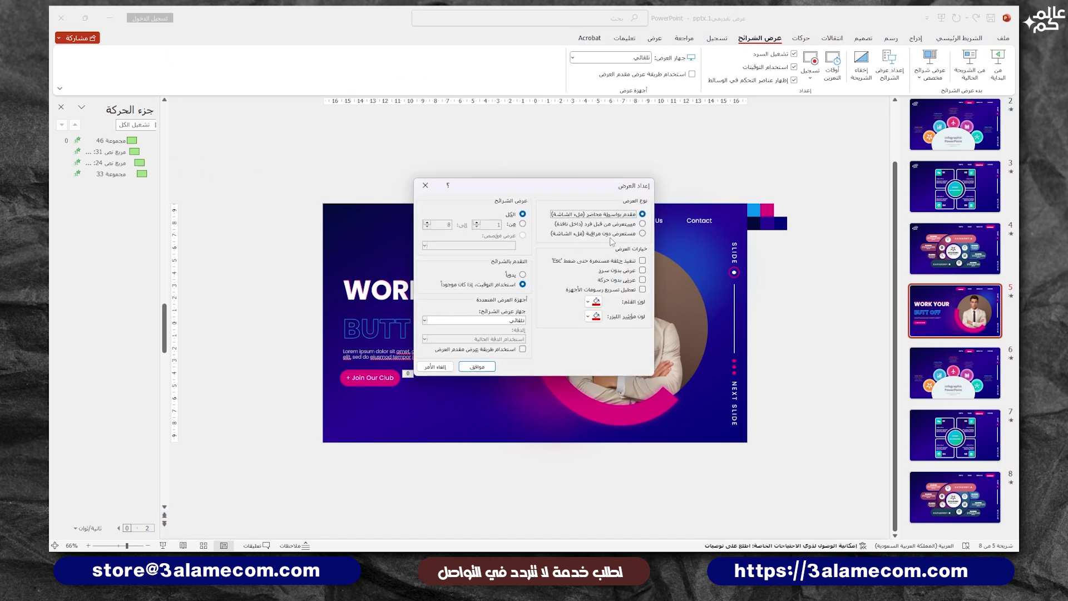
click(476, 366)
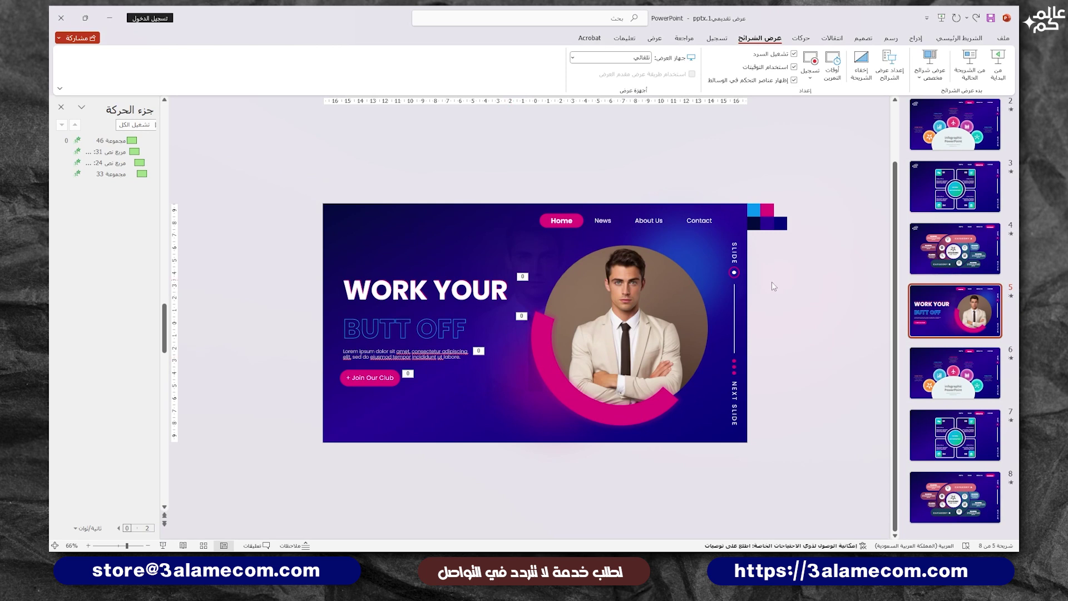
scroll(771, 282, up, 1)
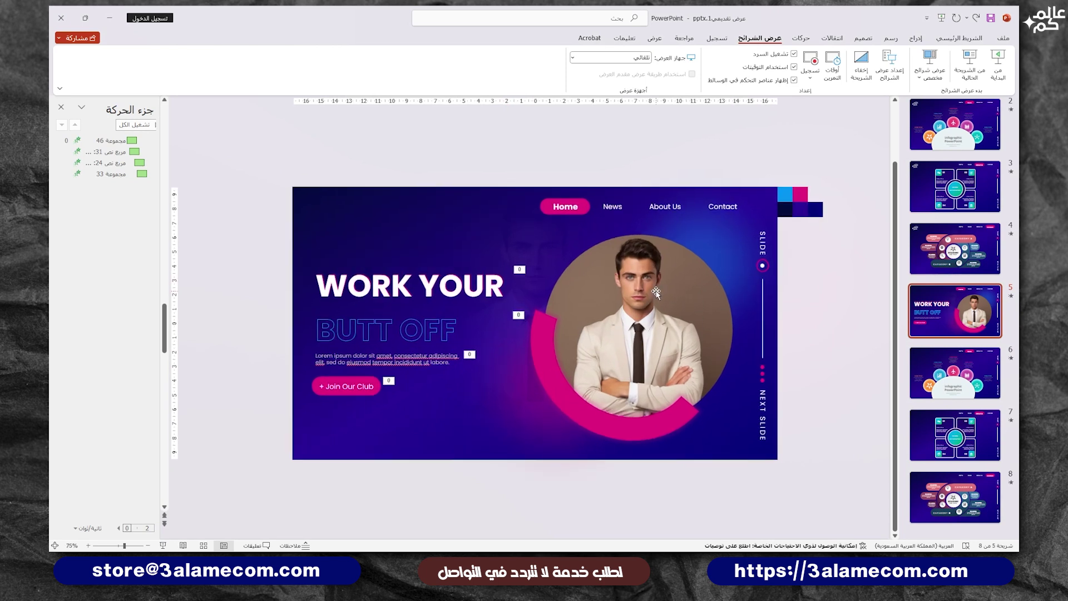
click(963, 37)
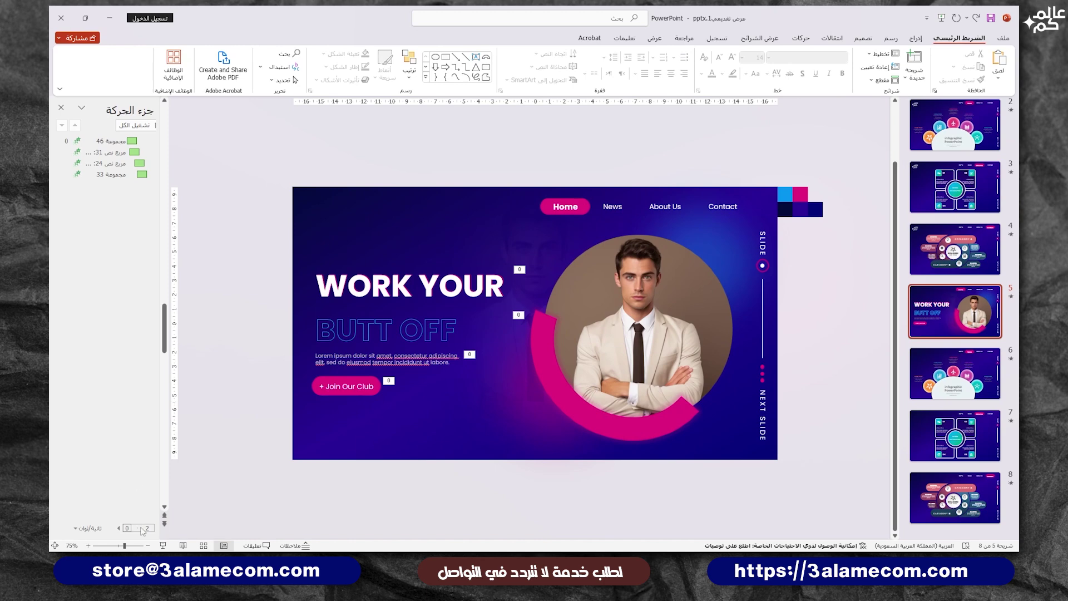
Start the slide show from slide 5 and follow the News, About Us and Contact links
click(163, 545)
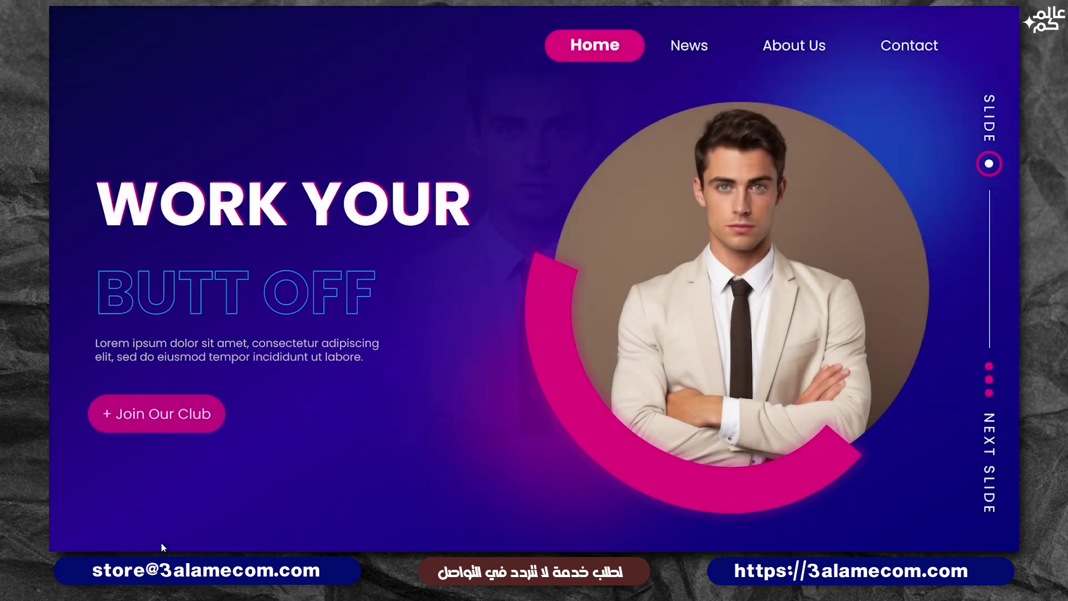
click(681, 47)
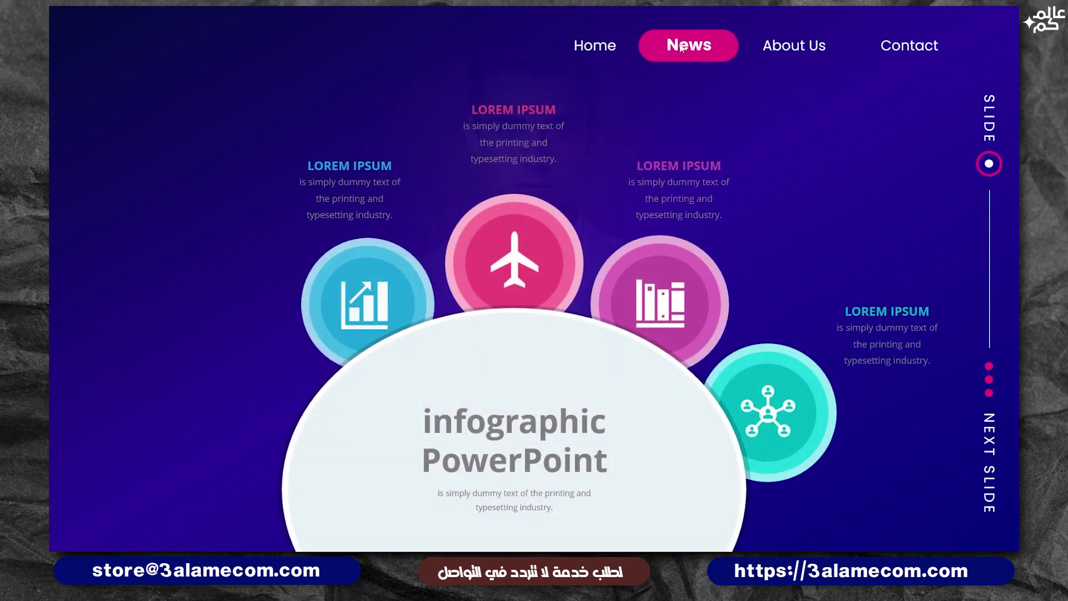
click(801, 47)
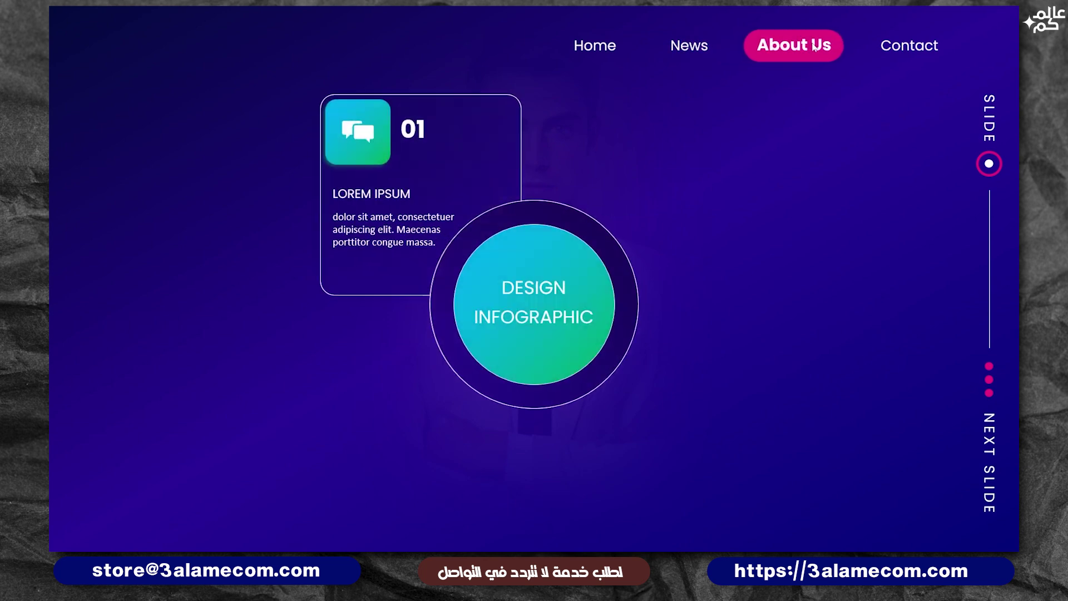
click(924, 50)
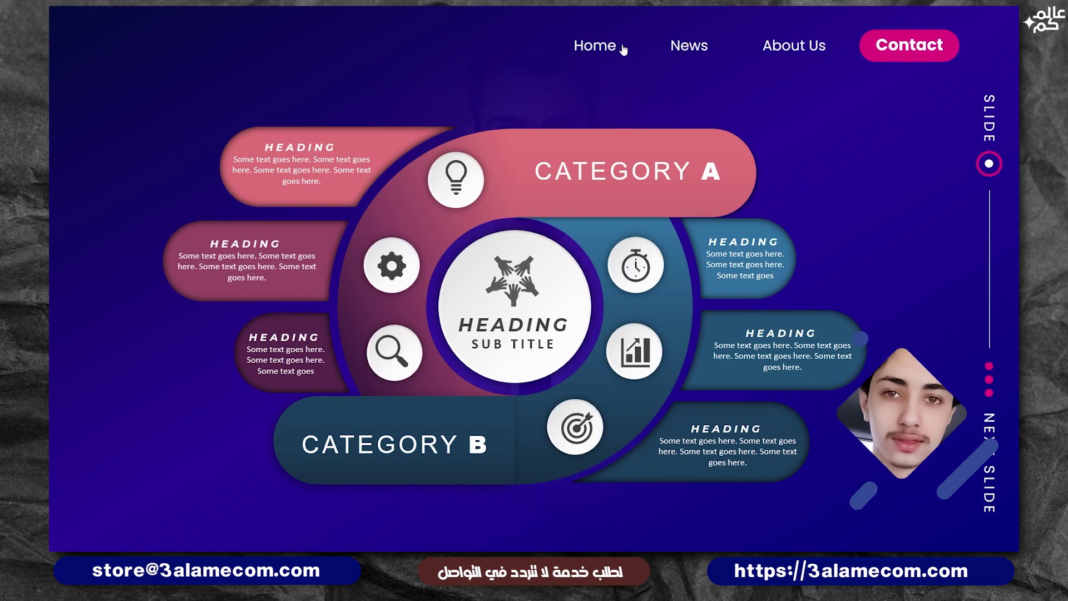
Switch back and forth between the News and Home slides using the navigation links
click(684, 50)
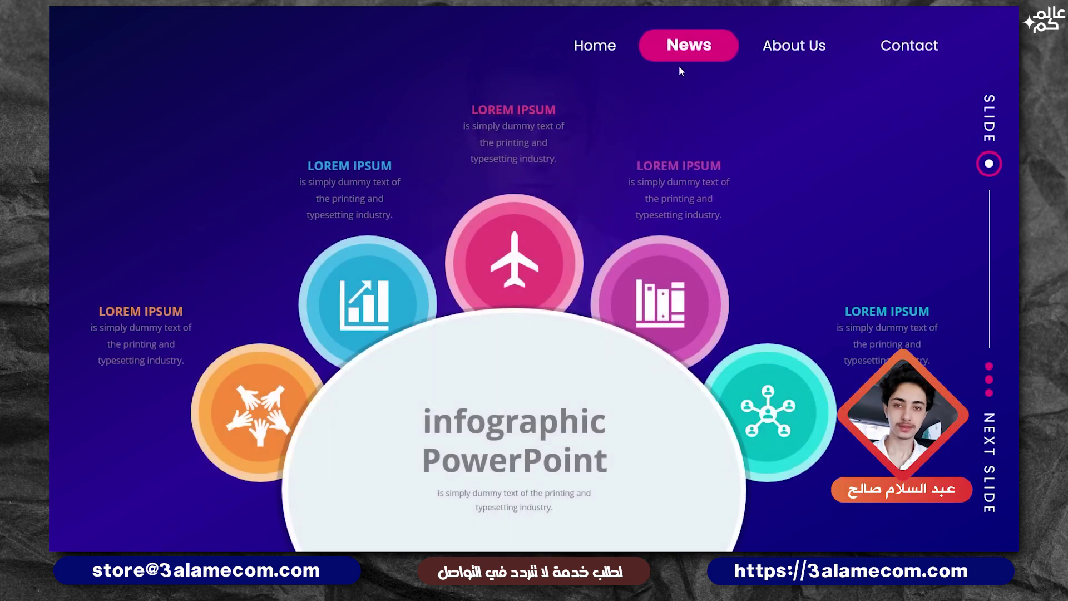
click(600, 52)
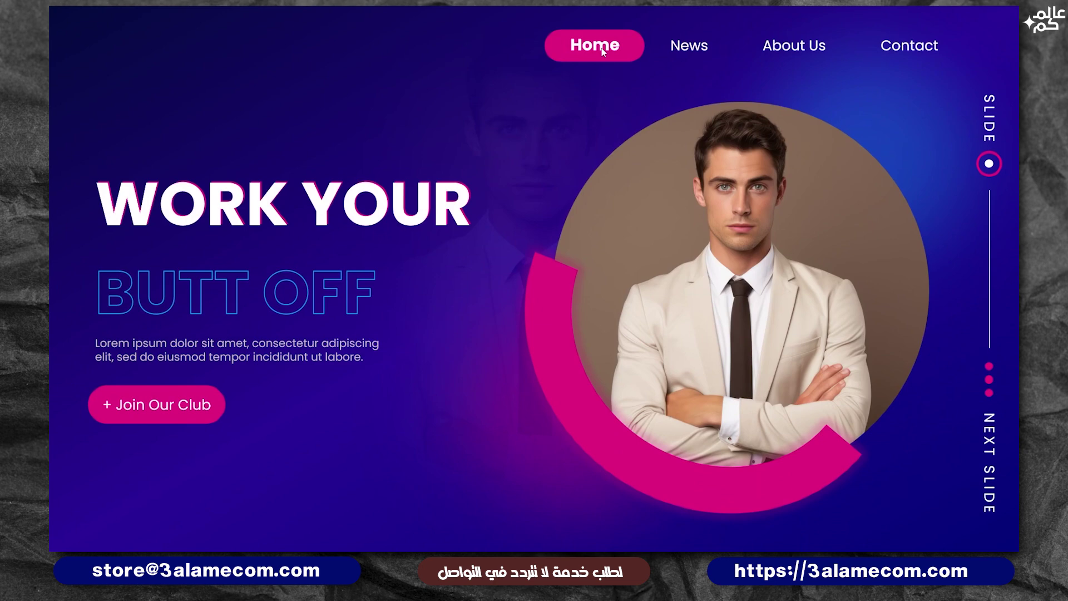
click(688, 47)
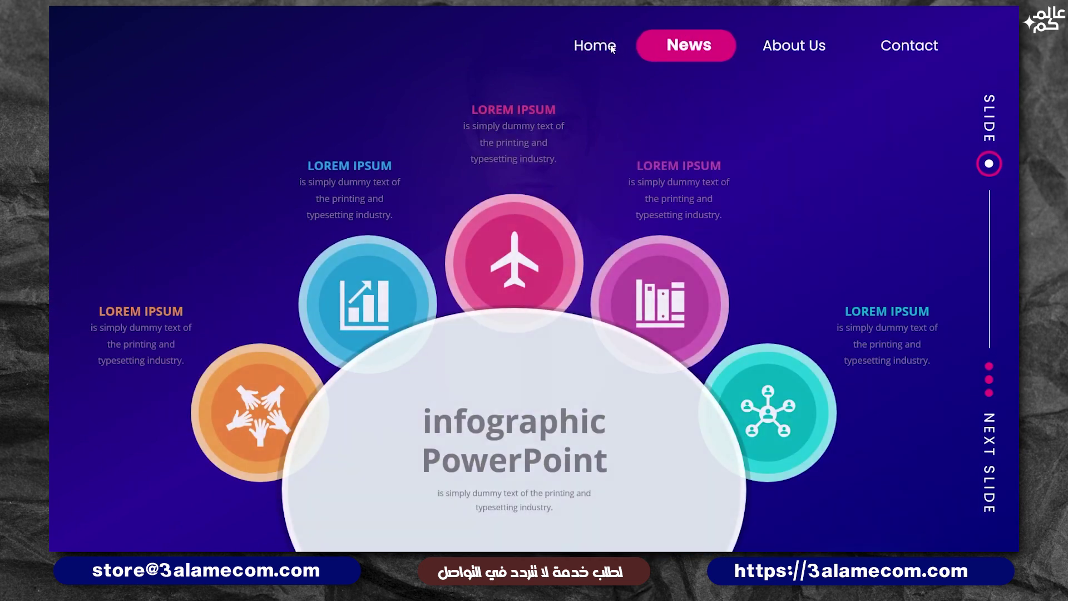
click(612, 48)
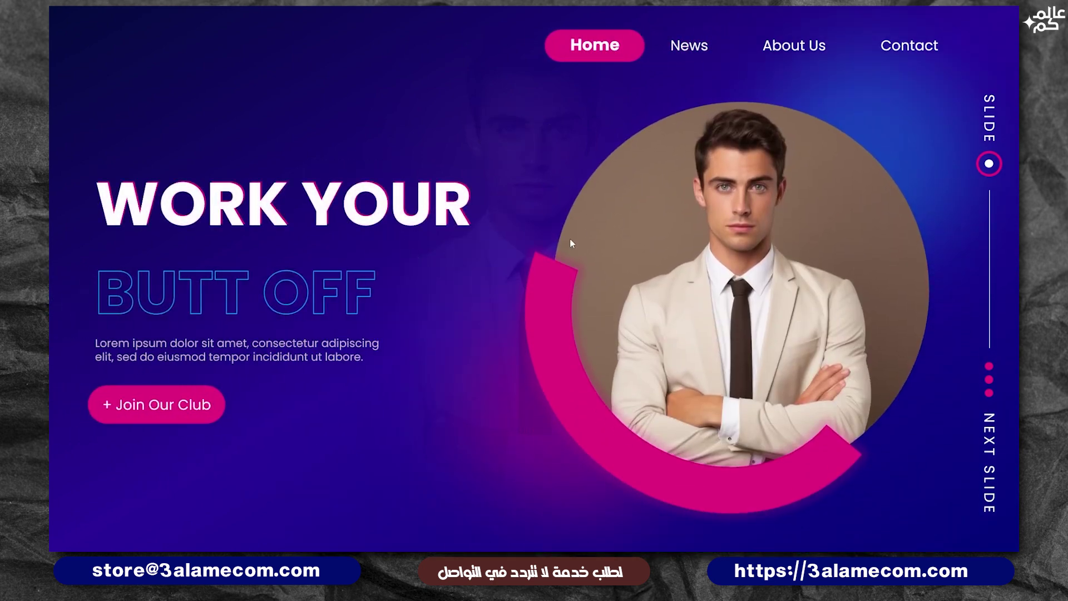
click(696, 59)
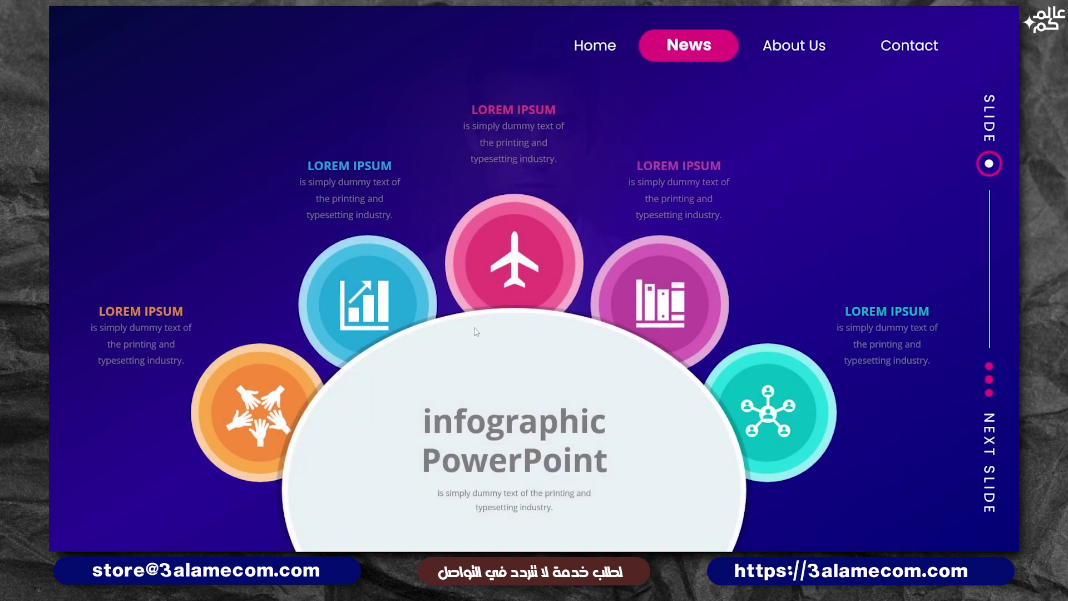
click(575, 48)
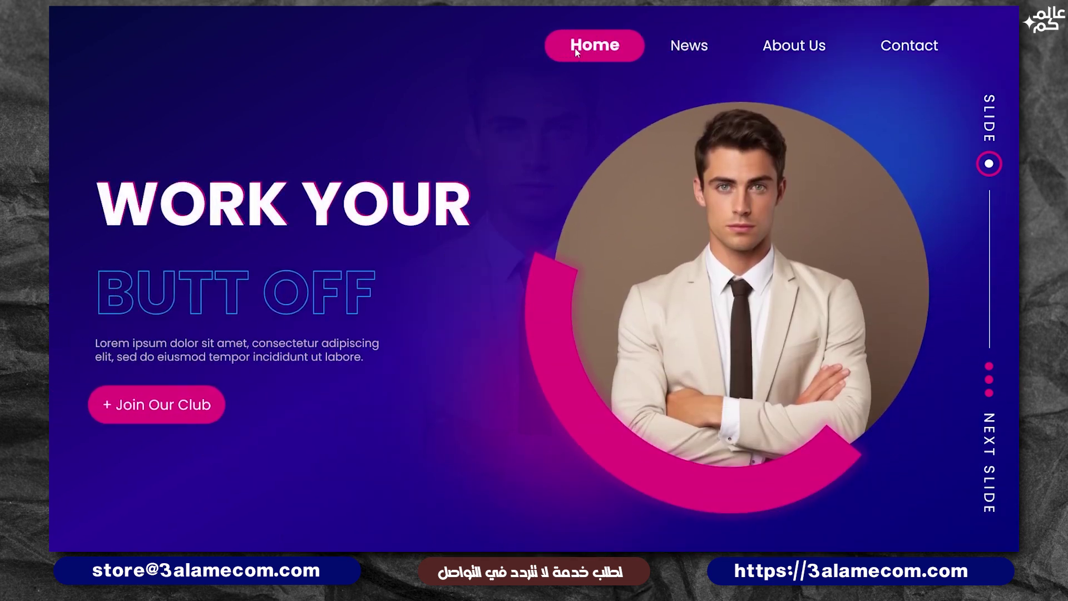